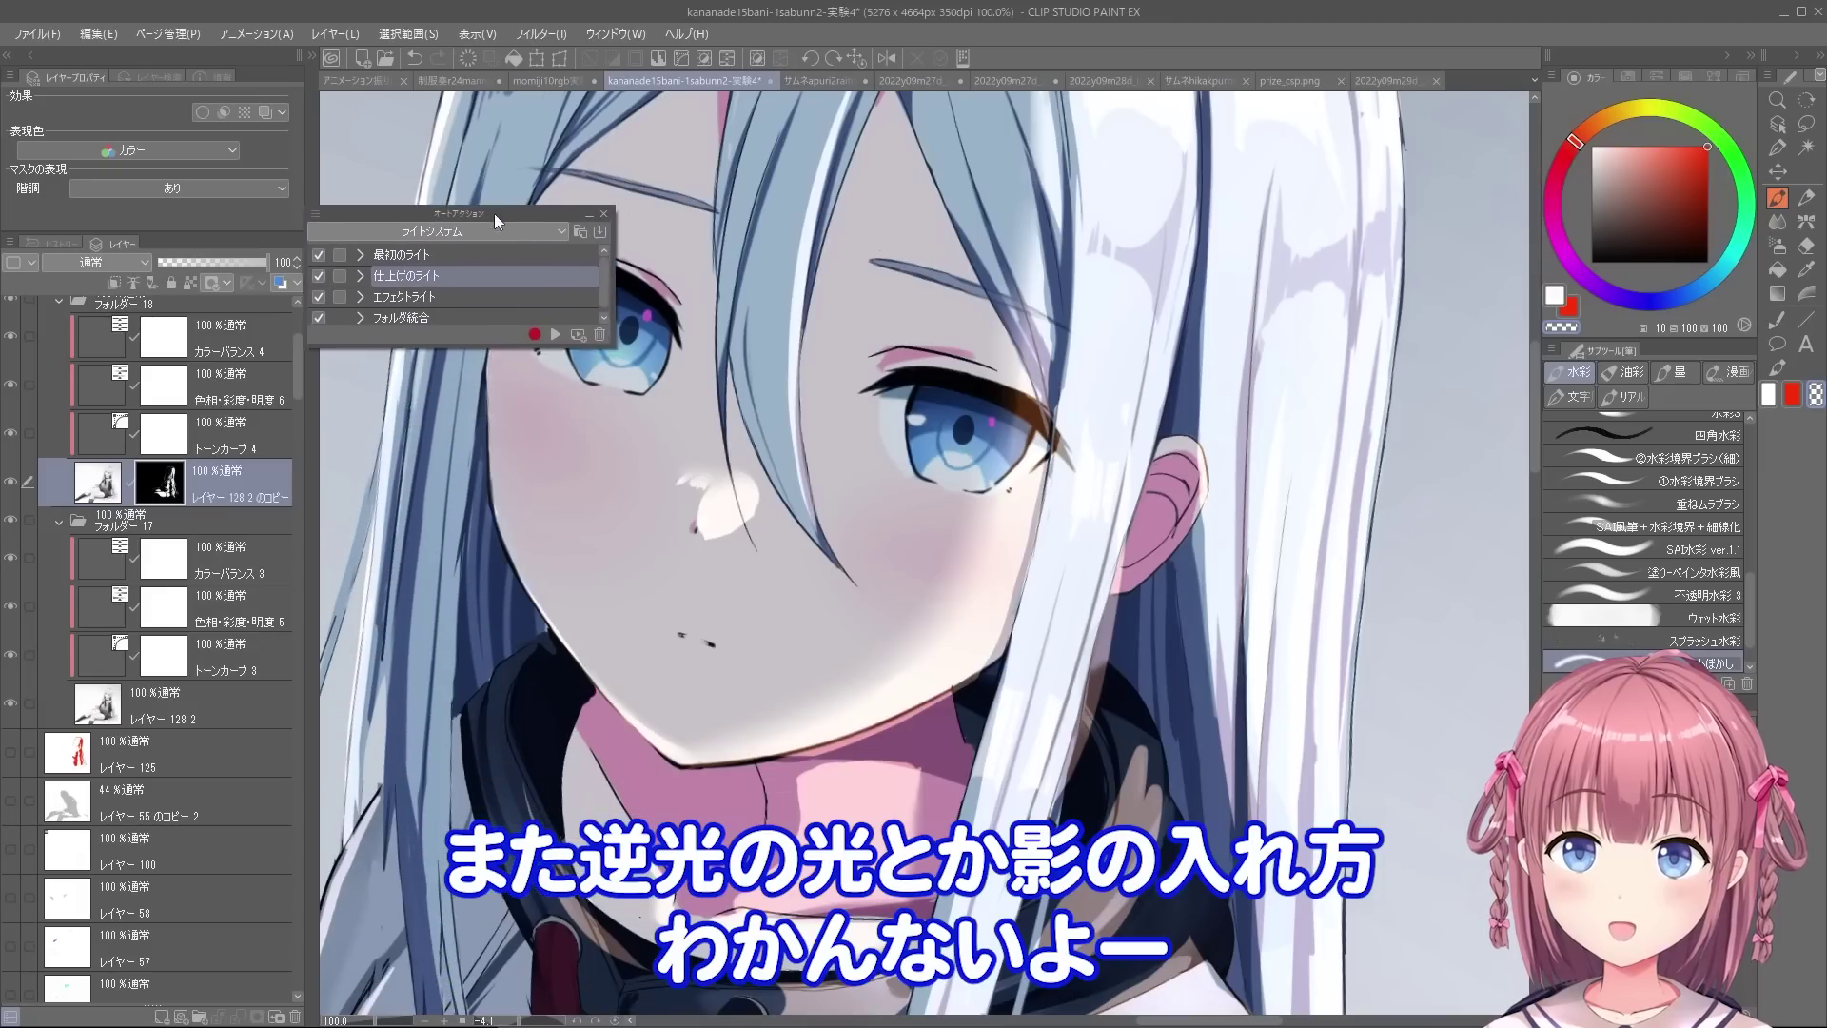
{"action": "left_click_drag", "start_coordinate": [725, 233], "coordinate": [945, 311]}
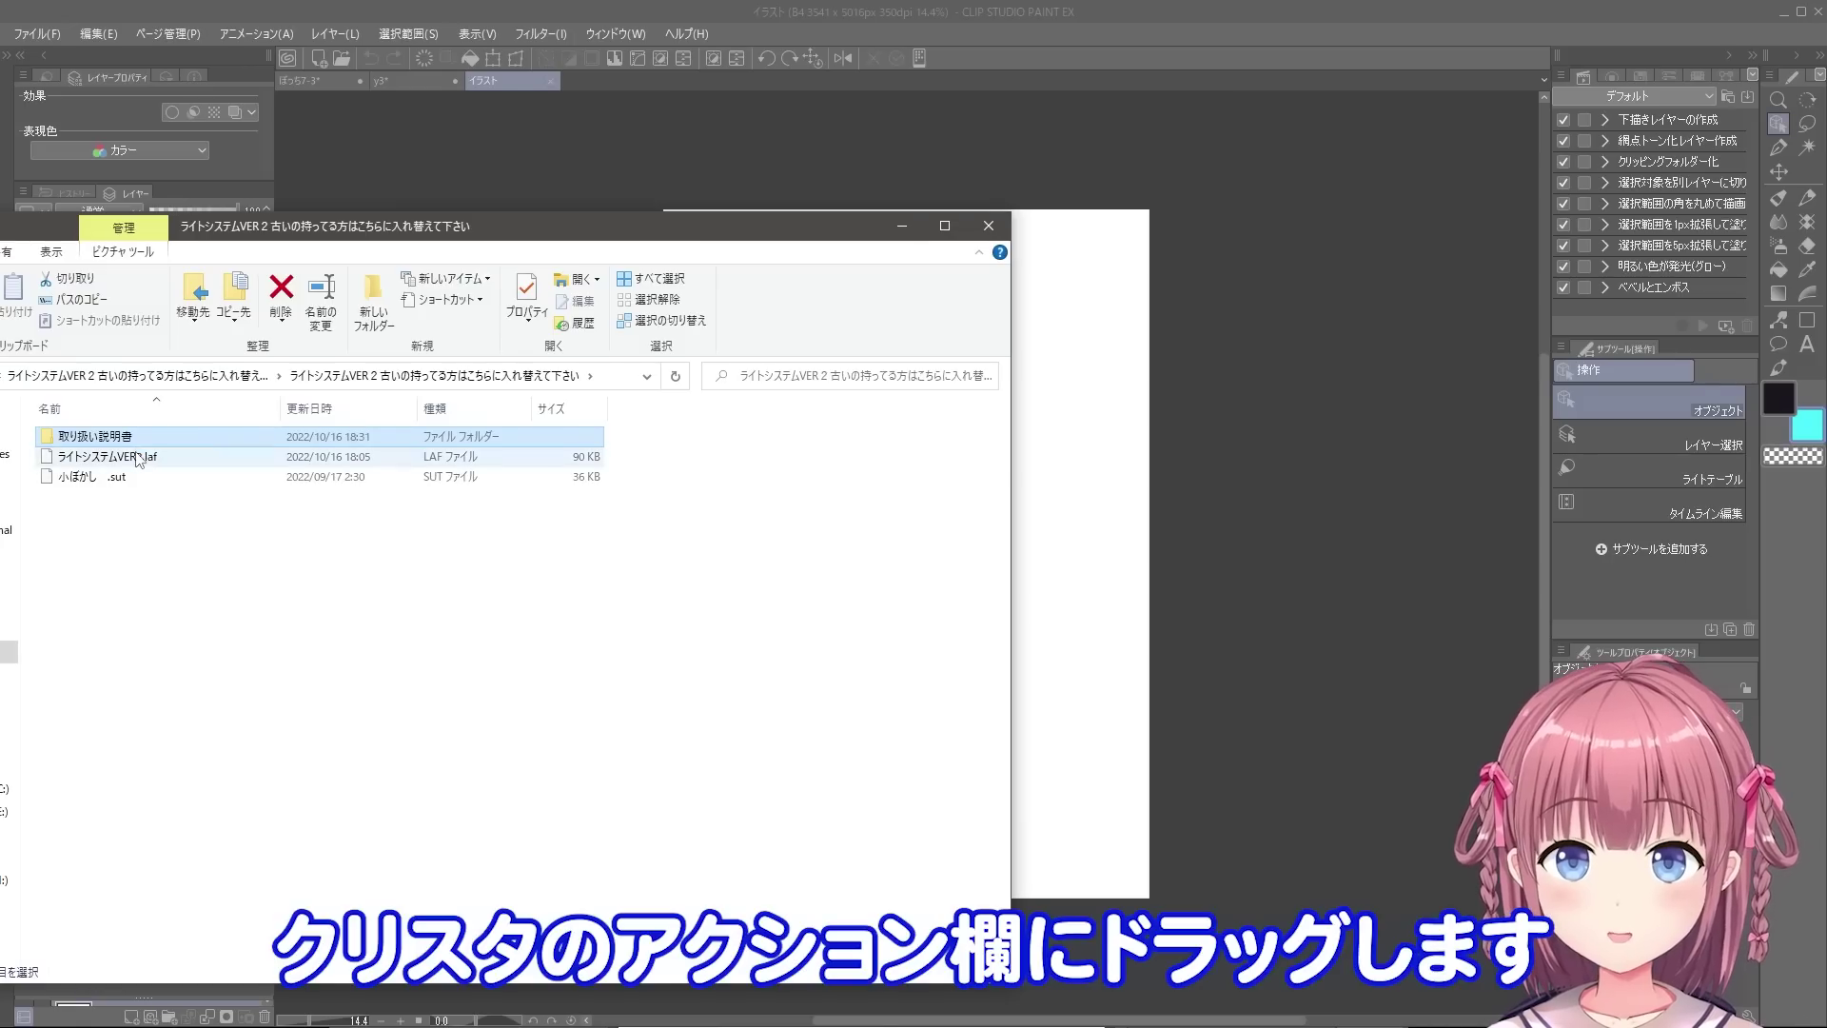
- Import the ライトシステムVER2 .laf file as an auto action set, widen its palette and select the 最初のライト action
{"action": "left_click_drag", "start_coordinate": [138, 460], "coordinate": [399, 462]}
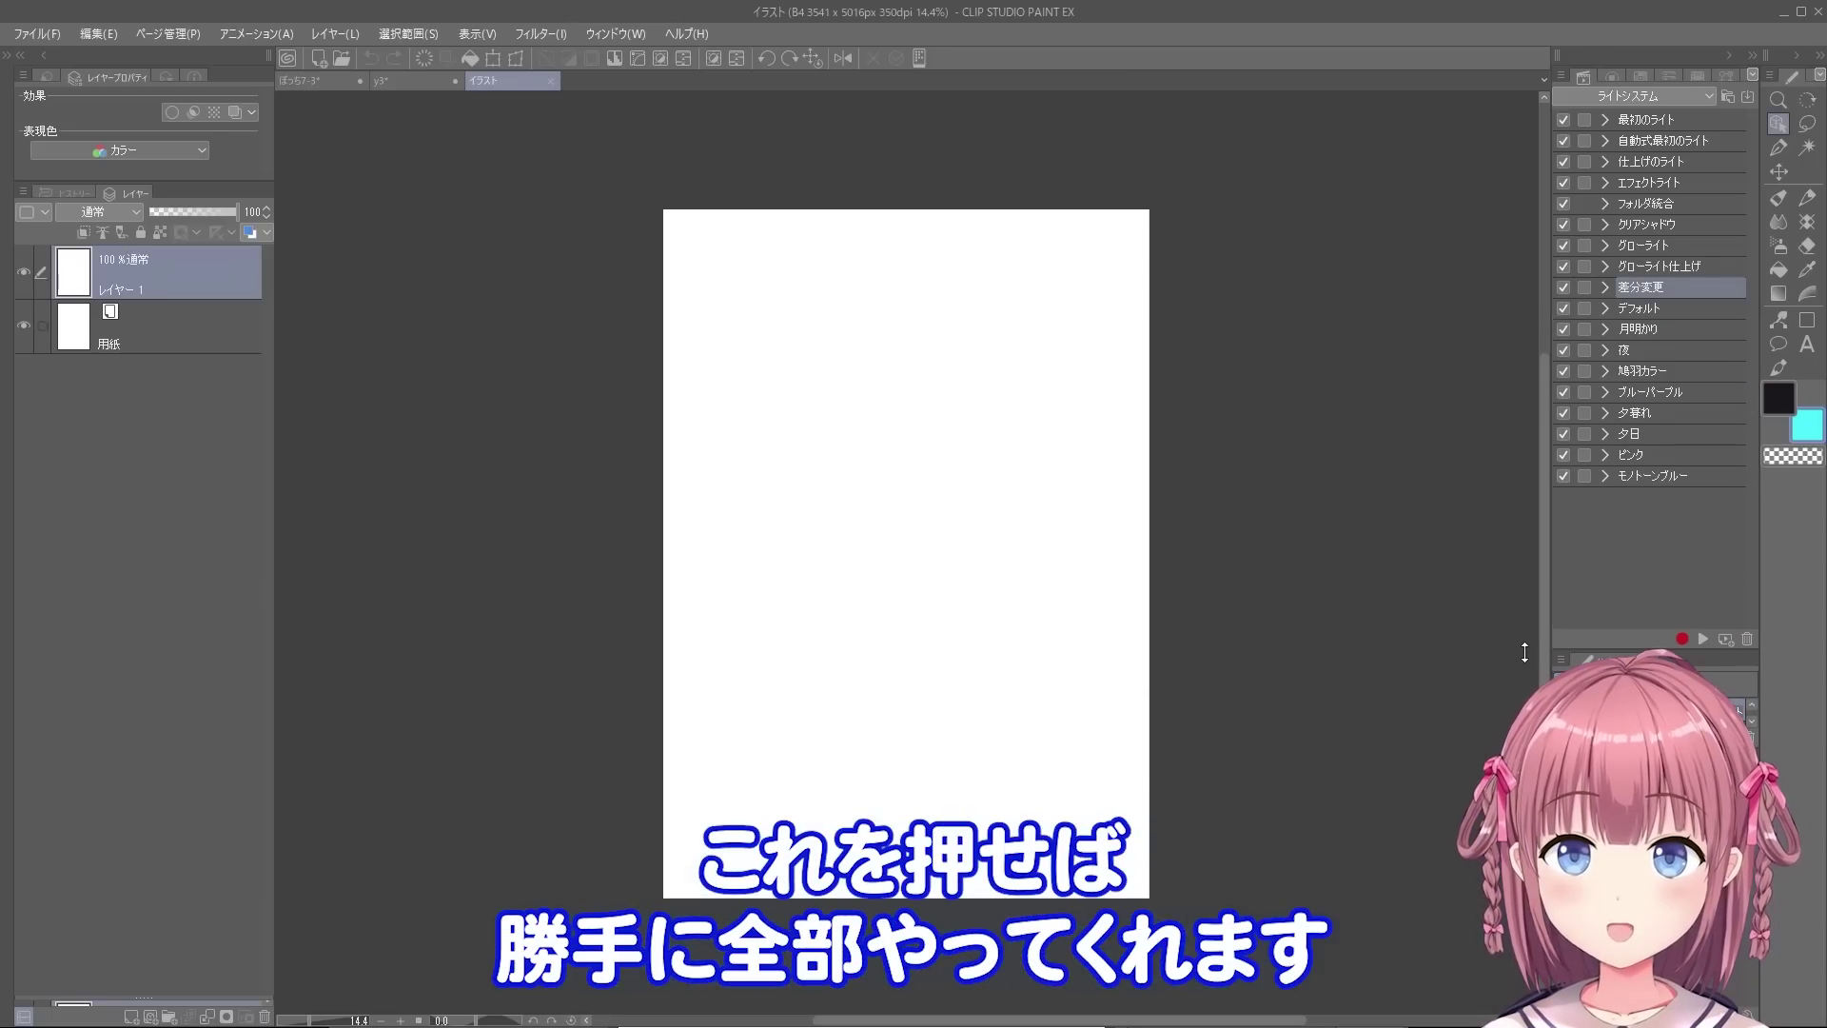
{"action": "left_click_drag", "start_coordinate": [1525, 653], "coordinate": [1306, 535]}
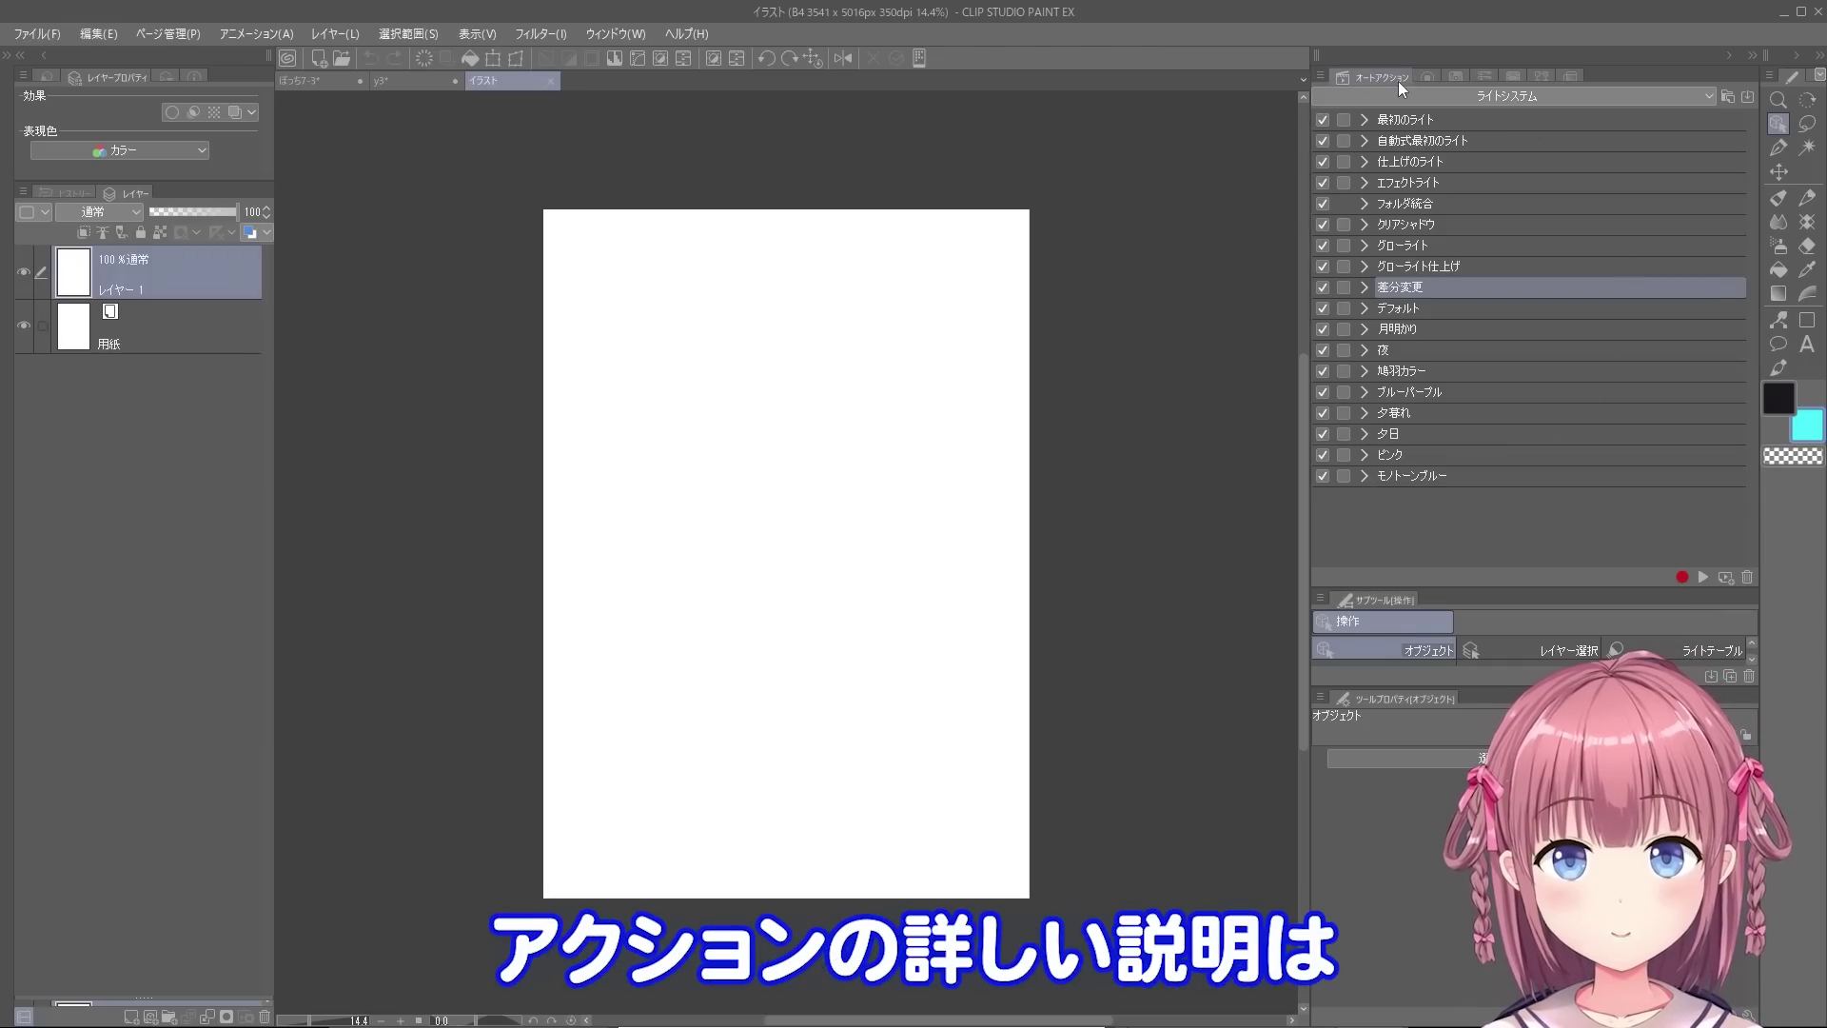
{"action": "left_click", "coordinate": [1432, 120]}
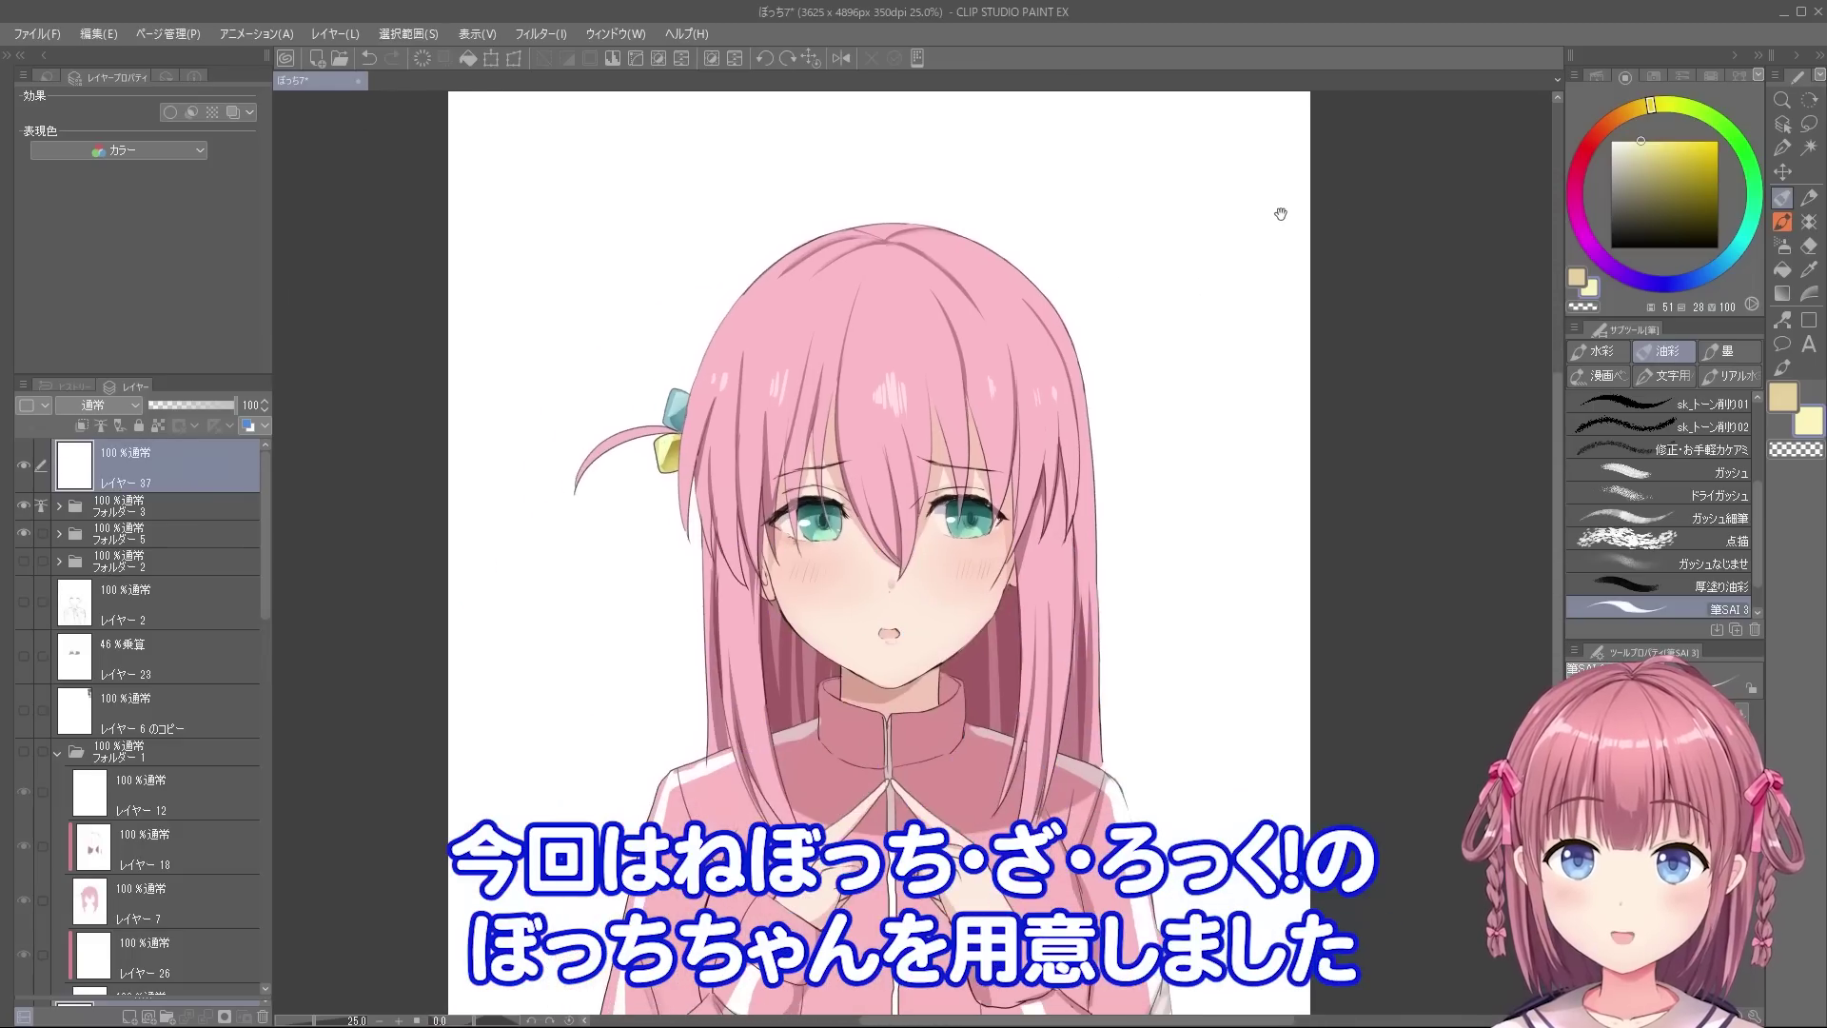
- Switch the auto action set to ライトシステム and look through its list of actions
{"action": "left_click", "coordinate": [1601, 71]}
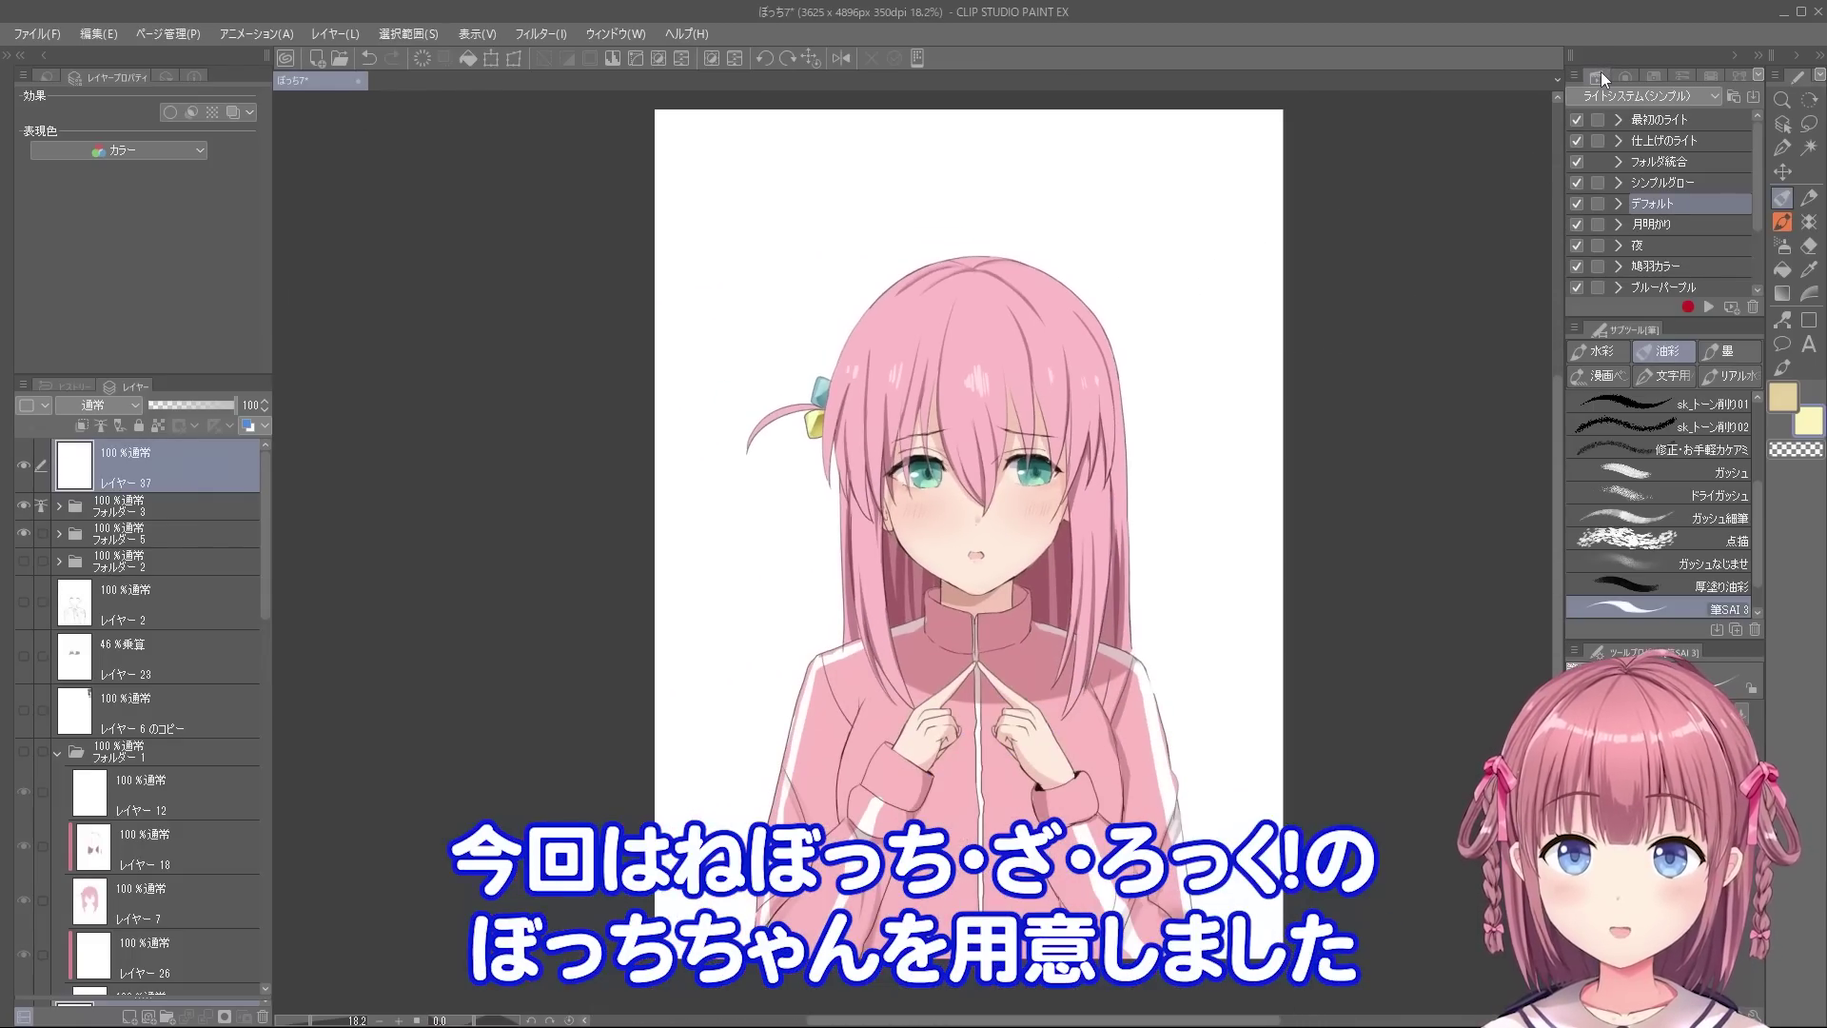
{"action": "left_click", "coordinate": [1629, 99]}
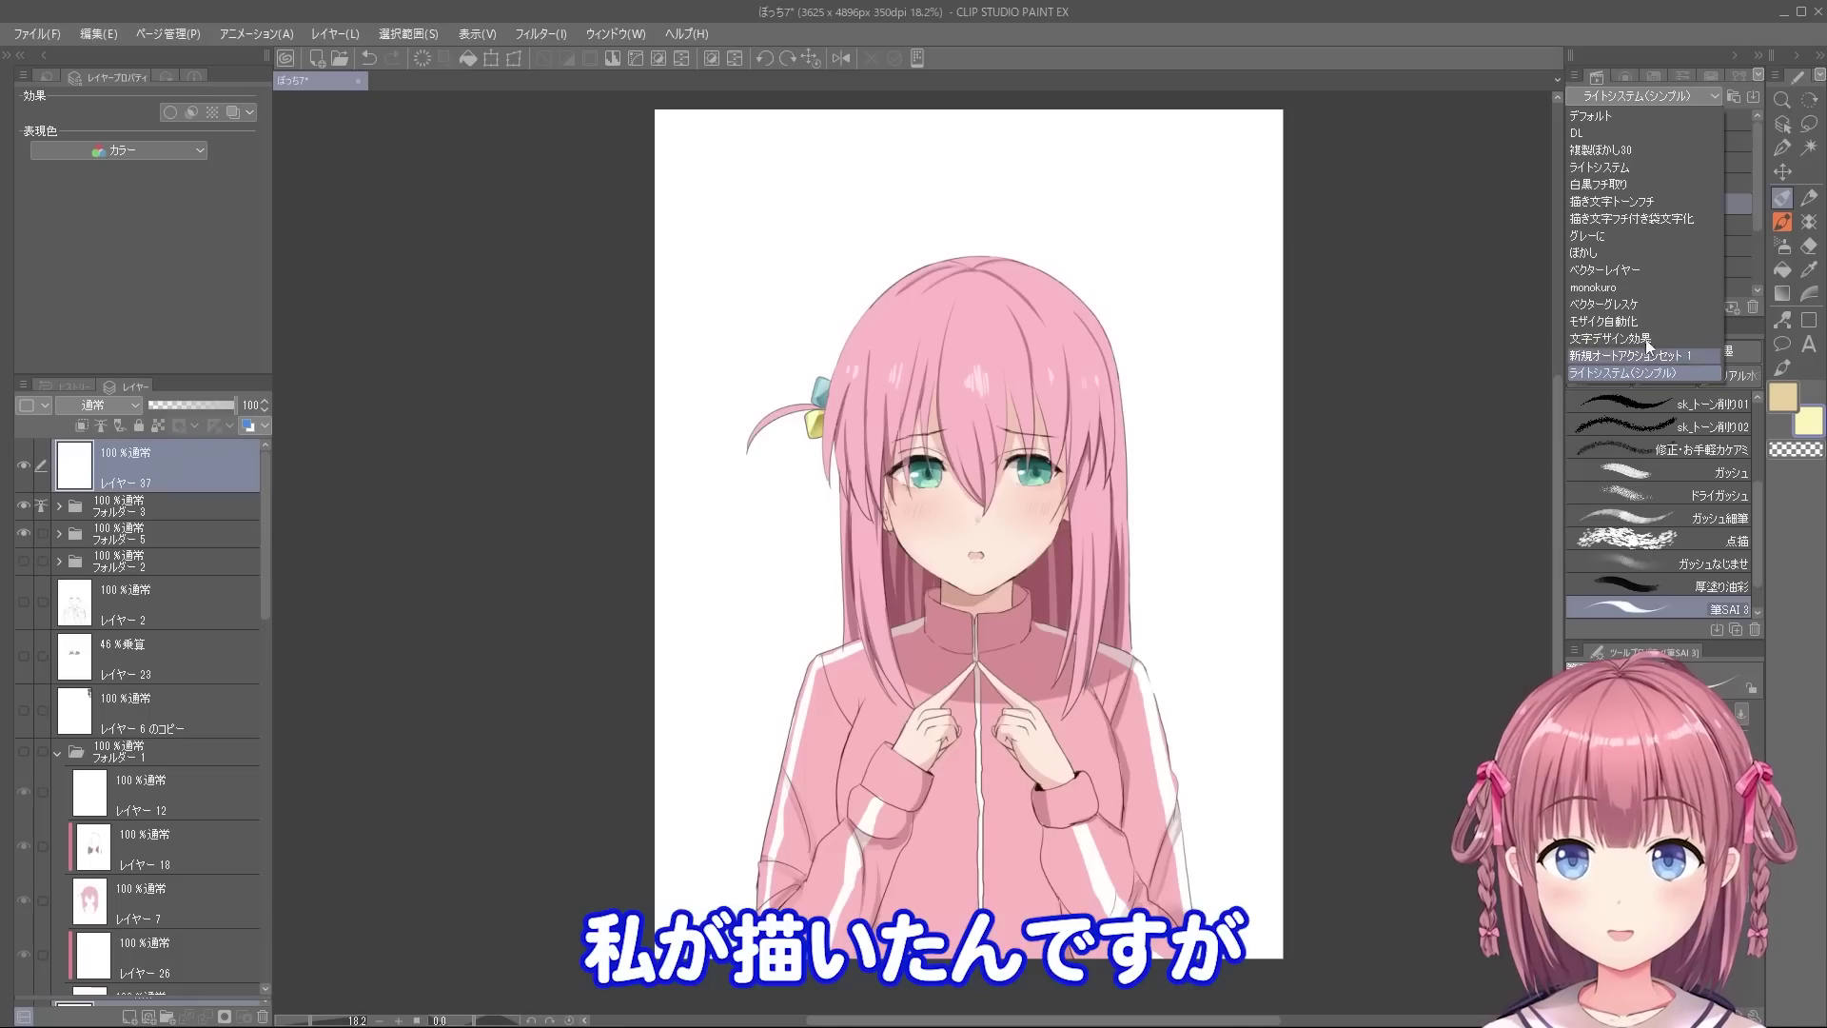
{"action": "left_click", "coordinate": [1643, 169]}
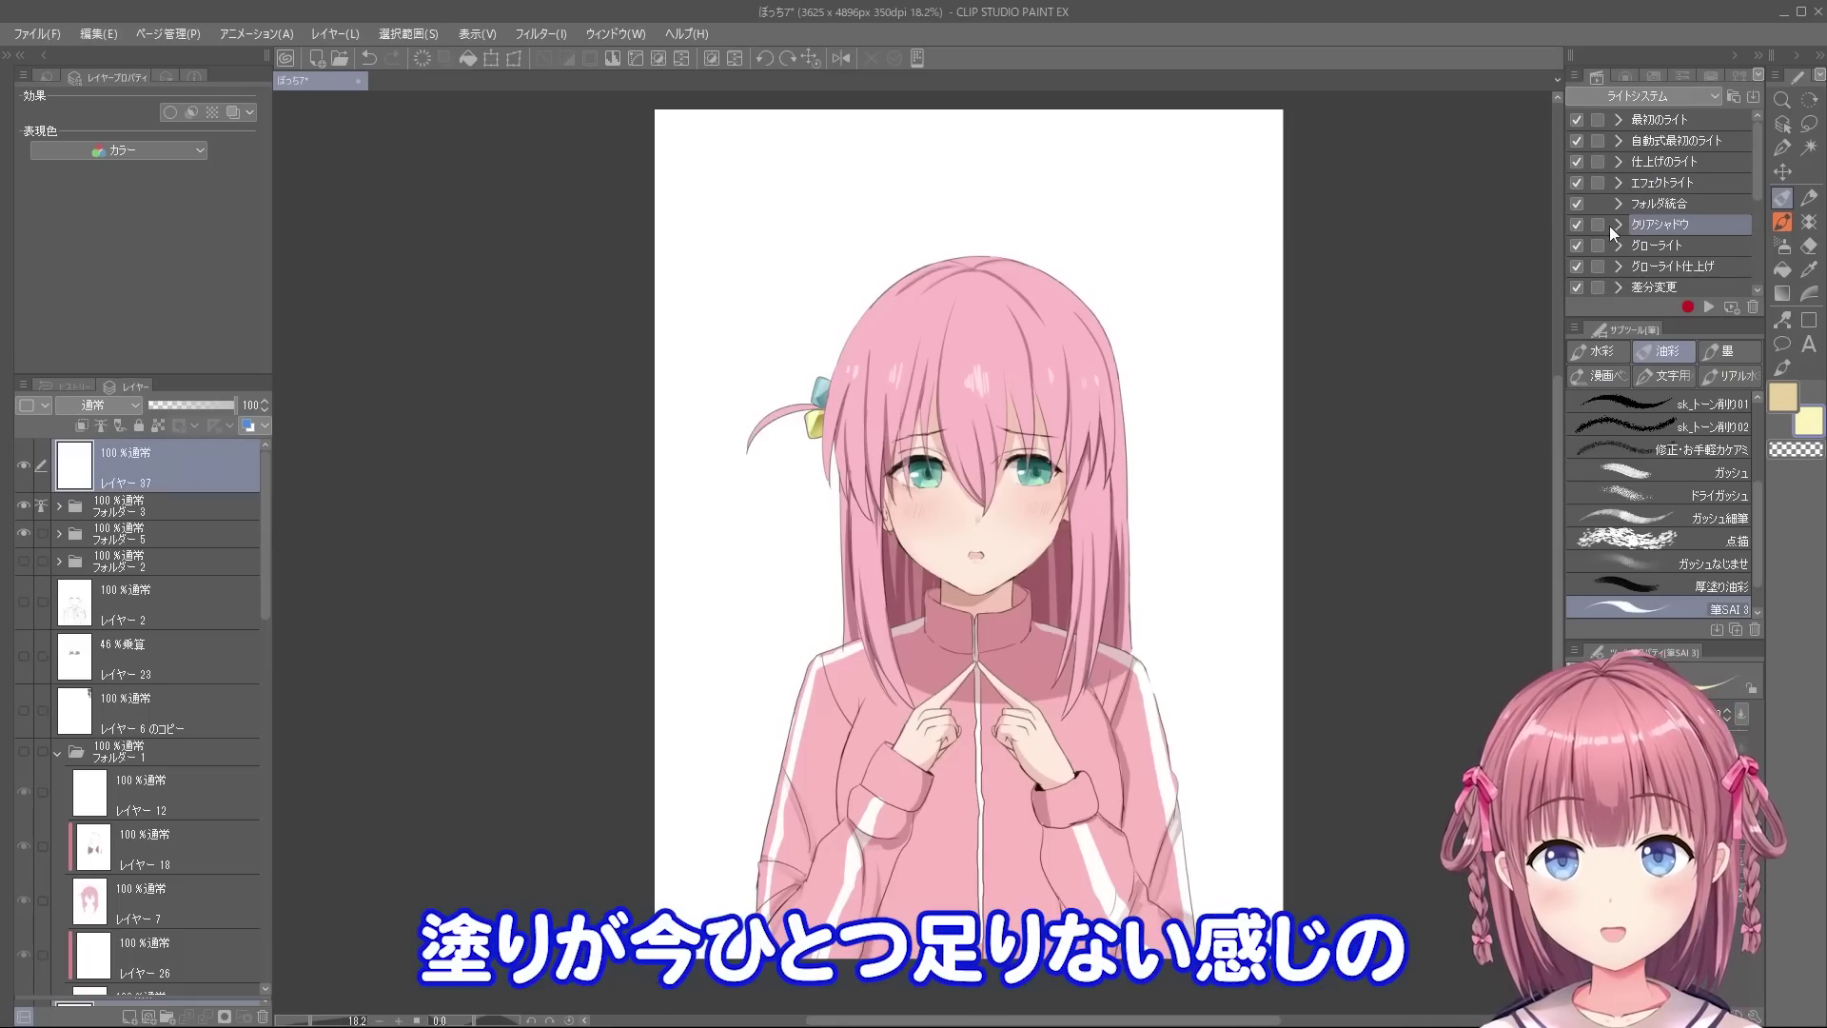
{"action": "scroll", "coordinate": [1652, 244], "scroll_direction": "down", "scroll_amount": 2}
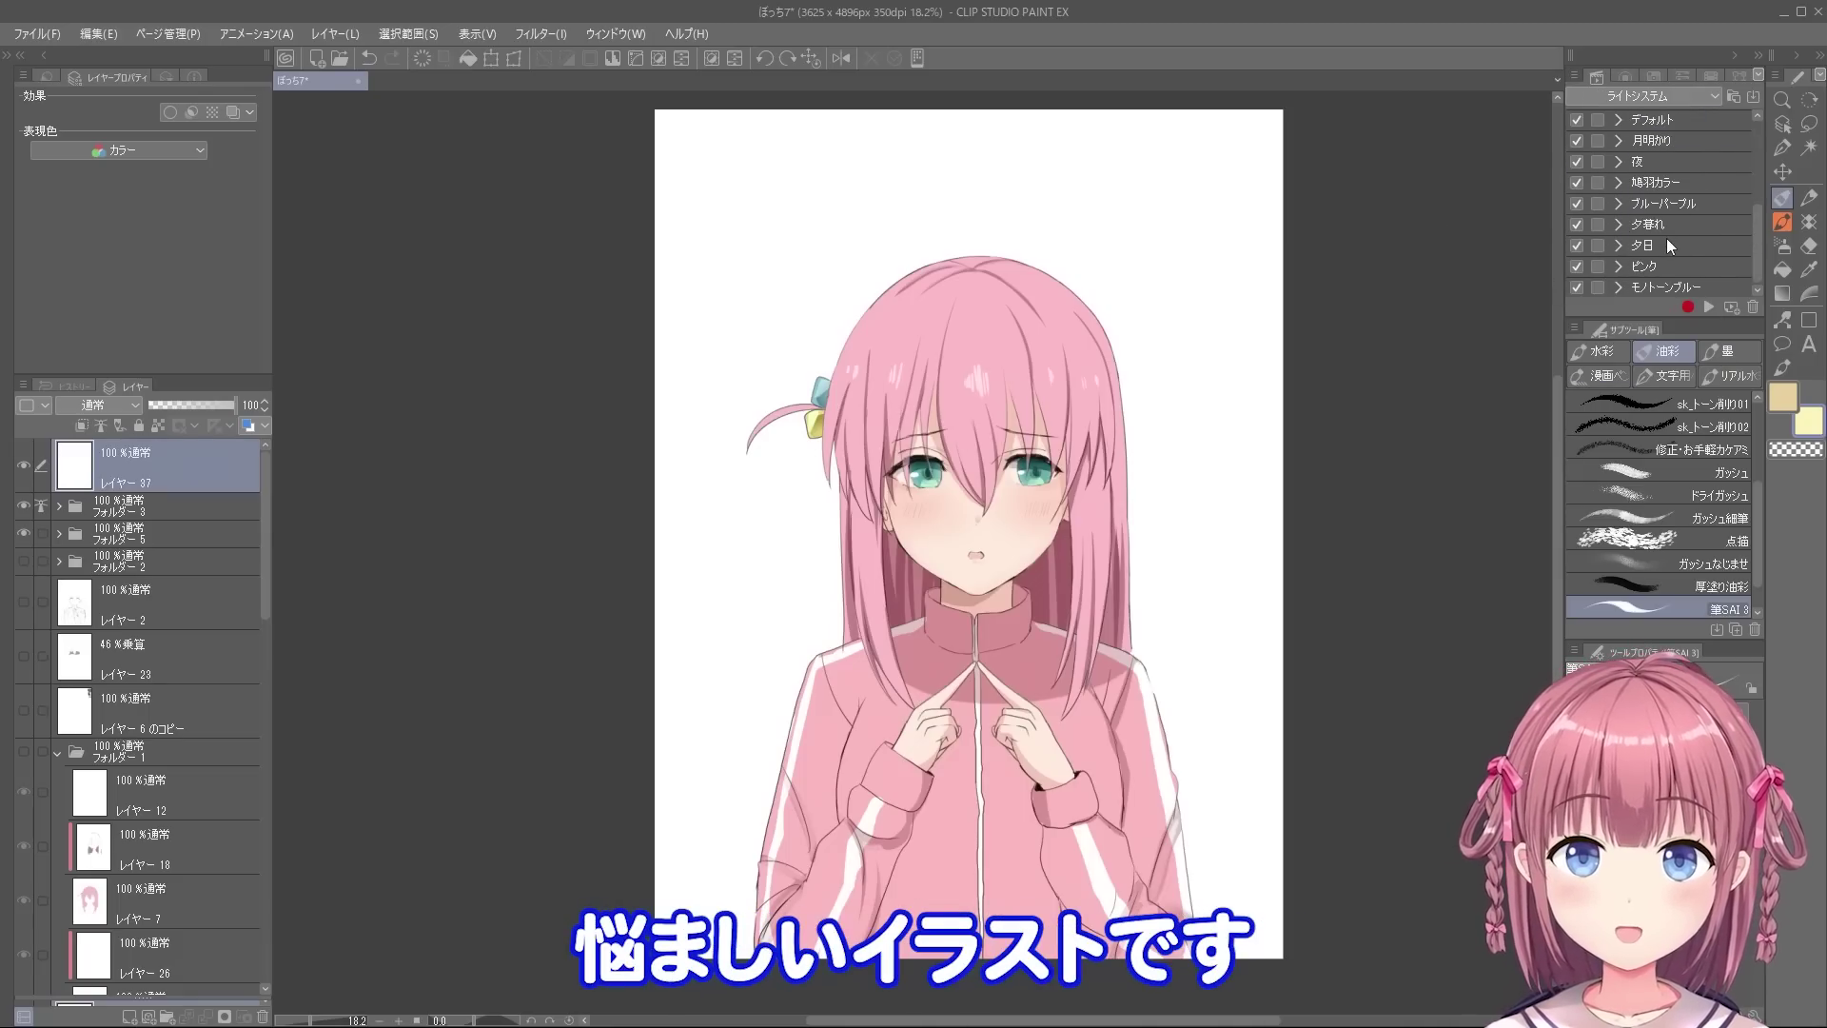
{"action": "scroll", "coordinate": [1670, 238], "scroll_direction": "up", "scroll_amount": 2}
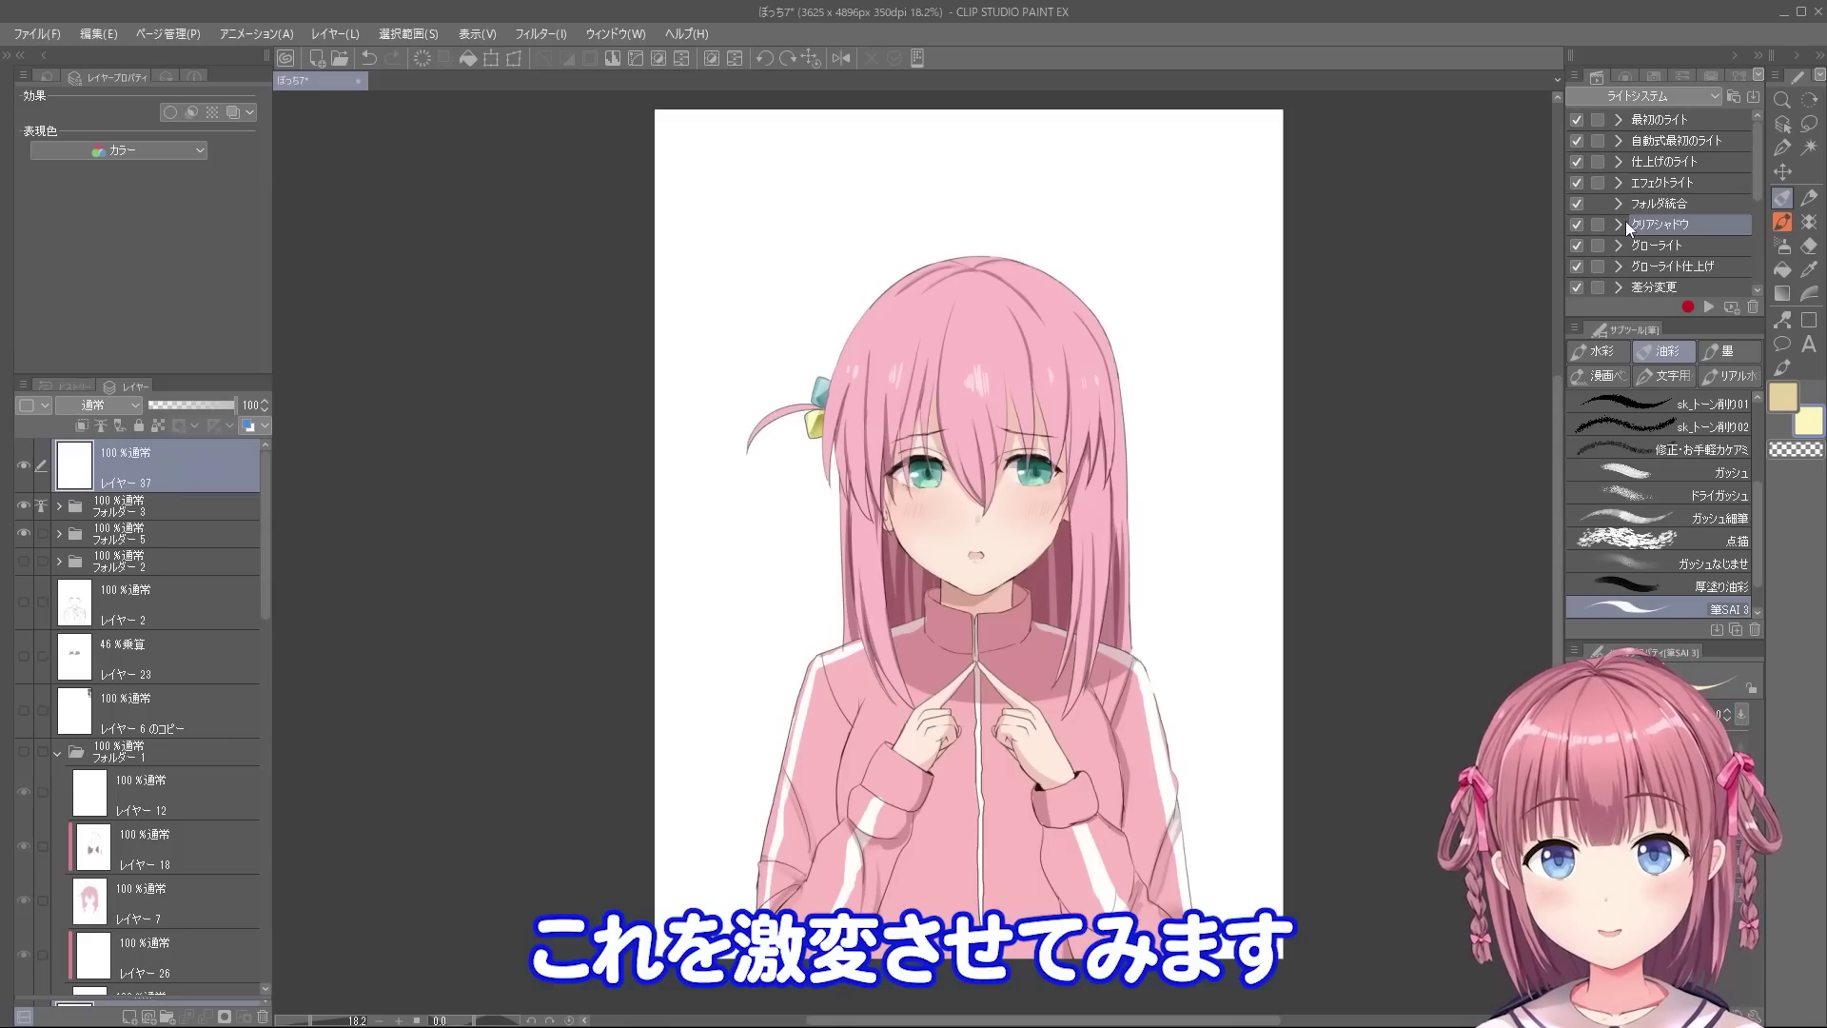
- Set the sub drawing colour to a fully saturated bright red
{"action": "left_click", "coordinate": [1626, 75]}
{"action": "left_click", "coordinate": [1587, 151]}
{"action": "left_click_drag", "start_coordinate": [1676, 154], "coordinate": [1716, 117]}
{"action": "left_click", "coordinate": [1606, 72]}
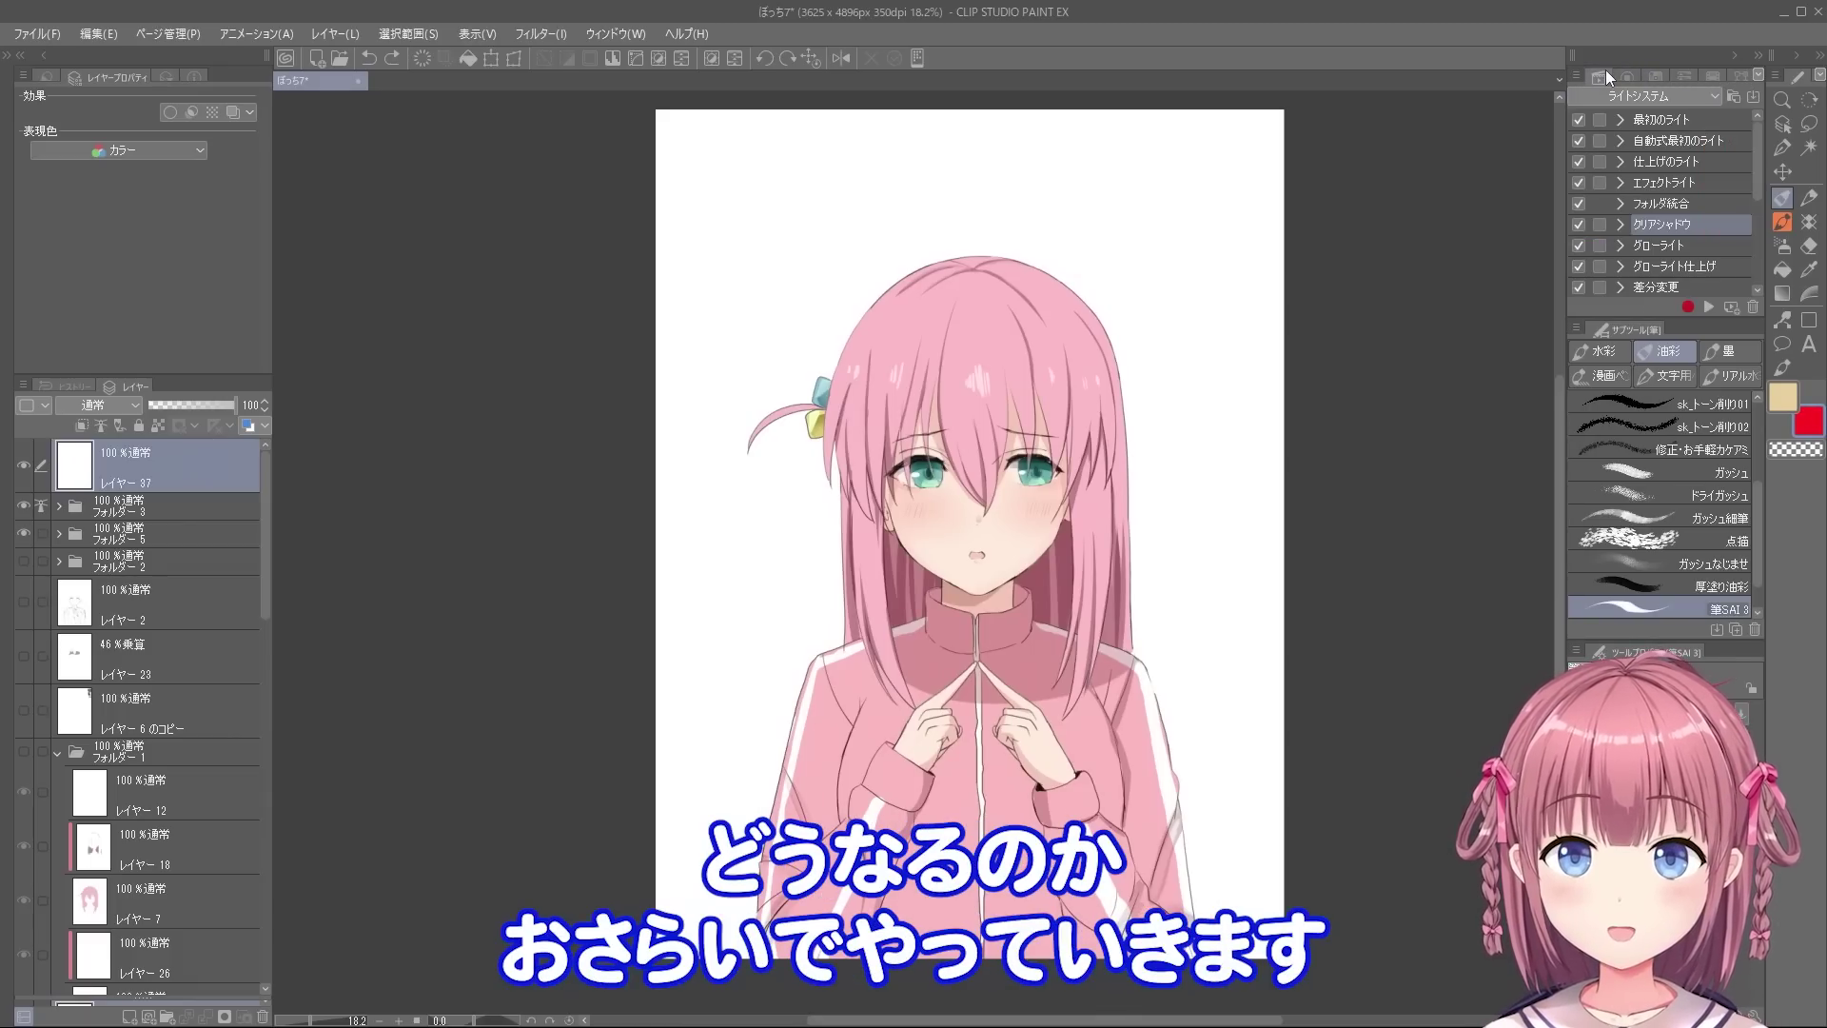
- Enlarge the brush and paint the lit areas of the hair, face edge and hands solid red on レイヤー 37
{"action": "left_click", "coordinate": [1626, 72]}
{"action": "mouse_move", "coordinate": [1025, 400]}
{"action": "left_mouse_down"}
{"action": "mouse_move", "coordinate": [989, 571]}
{"action": "mouse_move", "coordinate": [904, 557]}
{"action": "mouse_move", "coordinate": [833, 404]}
{"action": "mouse_move", "coordinate": [966, 259]}
{"action": "mouse_move", "coordinate": [1015, 510]}
{"action": "mouse_move", "coordinate": [991, 560]}
{"action": "left_mouse_up"}
{"action": "key", "text": "bracketright"}
{"action": "key", "text": "bracketright"}
{"action": "key", "text": "bracketright"}
{"action": "key", "text": "bracketright"}
{"action": "key", "text": "bracketright"}
{"action": "key", "text": "bracketright"}
{"action": "key", "text": "bracketright"}
{"action": "mouse_move", "coordinate": [982, 289]}
{"action": "left_mouse_down"}
{"action": "mouse_move", "coordinate": [874, 427]}
{"action": "mouse_move", "coordinate": [971, 544]}
{"action": "mouse_move", "coordinate": [984, 360]}
{"action": "mouse_move", "coordinate": [973, 432]}
{"action": "mouse_move", "coordinate": [932, 476]}
{"action": "mouse_move", "coordinate": [919, 391]}
{"action": "mouse_move", "coordinate": [873, 748]}
{"action": "mouse_move", "coordinate": [851, 751]}
{"action": "mouse_move", "coordinate": [850, 697]}
{"action": "mouse_move", "coordinate": [790, 963]}
{"action": "mouse_move", "coordinate": [938, 733]}
{"action": "left_mouse_up"}
{"action": "mouse_move", "coordinate": [1004, 544]}
{"action": "left_mouse_down"}
{"action": "mouse_move", "coordinate": [922, 620]}
{"action": "mouse_move", "coordinate": [985, 732]}
{"action": "mouse_move", "coordinate": [952, 728]}
{"action": "mouse_move", "coordinate": [937, 773]}
{"action": "mouse_move", "coordinate": [980, 724]}
{"action": "mouse_move", "coordinate": [1018, 799]}
{"action": "mouse_move", "coordinate": [980, 838]}
{"action": "mouse_move", "coordinate": [1056, 735]}
{"action": "mouse_move", "coordinate": [1114, 809]}
{"action": "mouse_move", "coordinate": [1037, 723]}
{"action": "mouse_move", "coordinate": [980, 724]}
{"action": "mouse_move", "coordinate": [1056, 809]}
{"action": "left_mouse_up"}
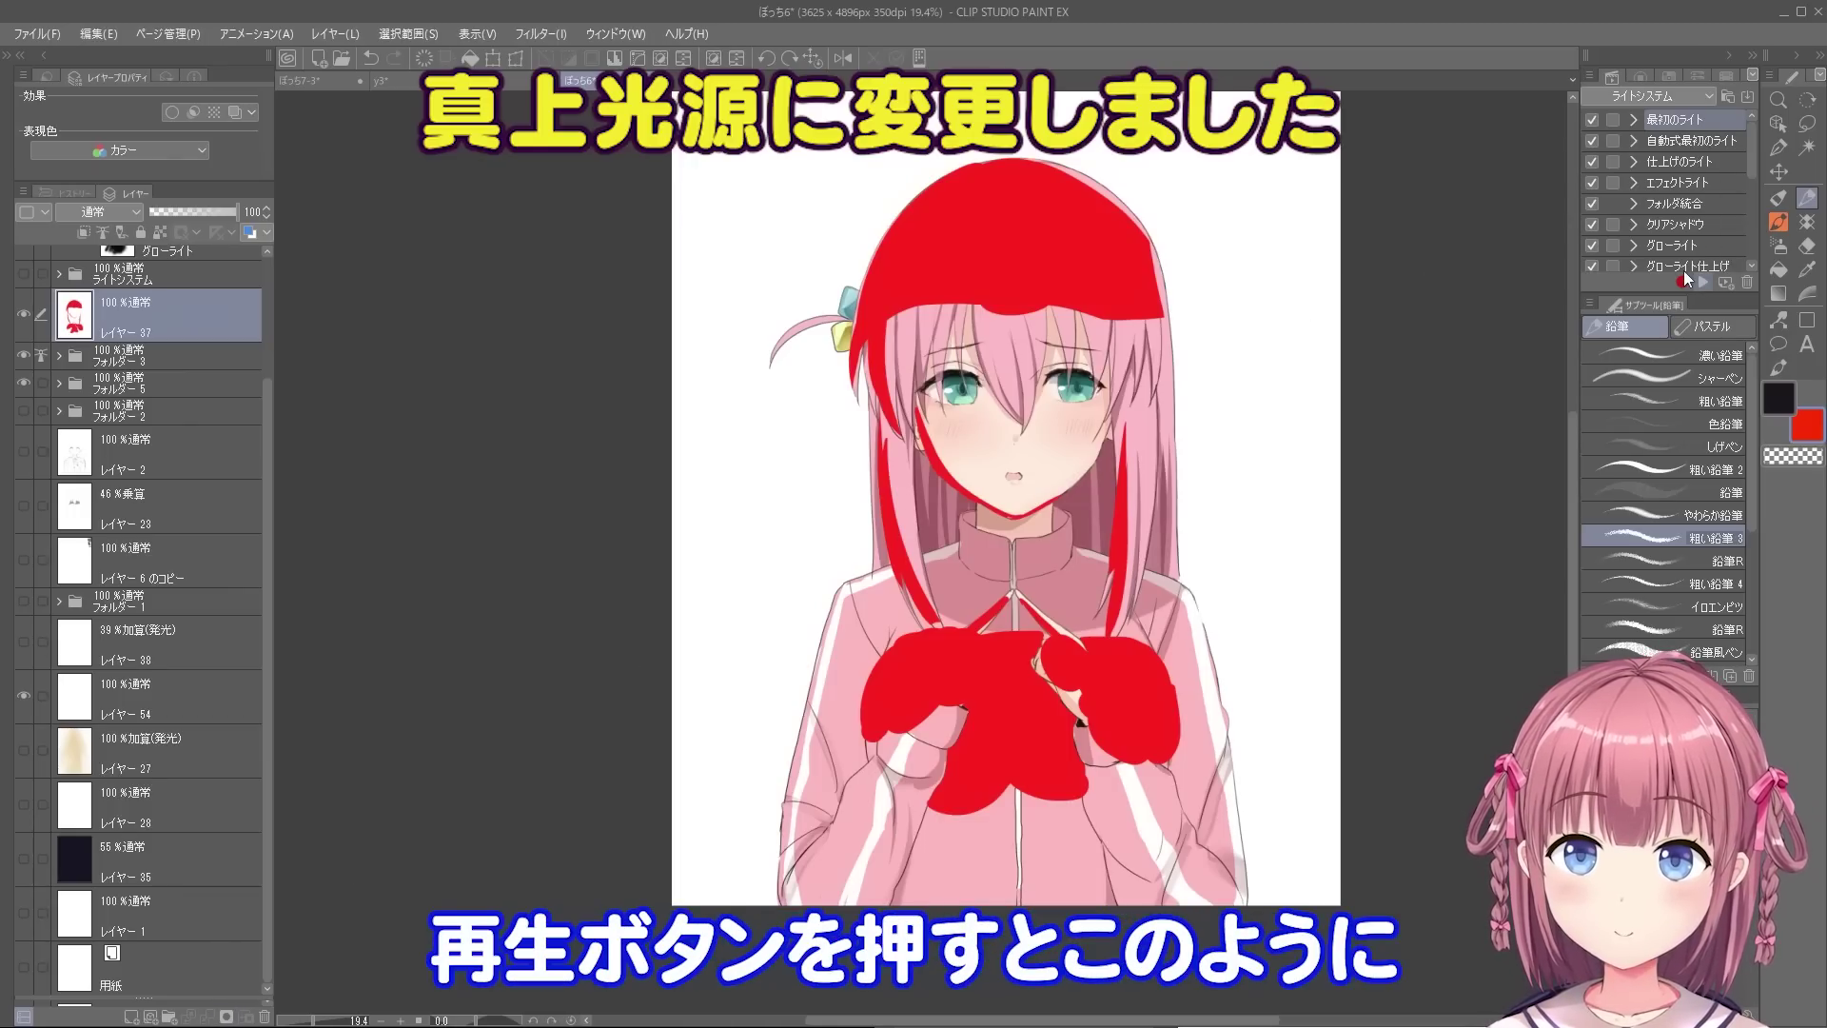
- Run the 最初のライト auto action on the red-painted レイヤー 37 and select the グローライト folder
{"action": "left_click", "coordinate": [1684, 272]}
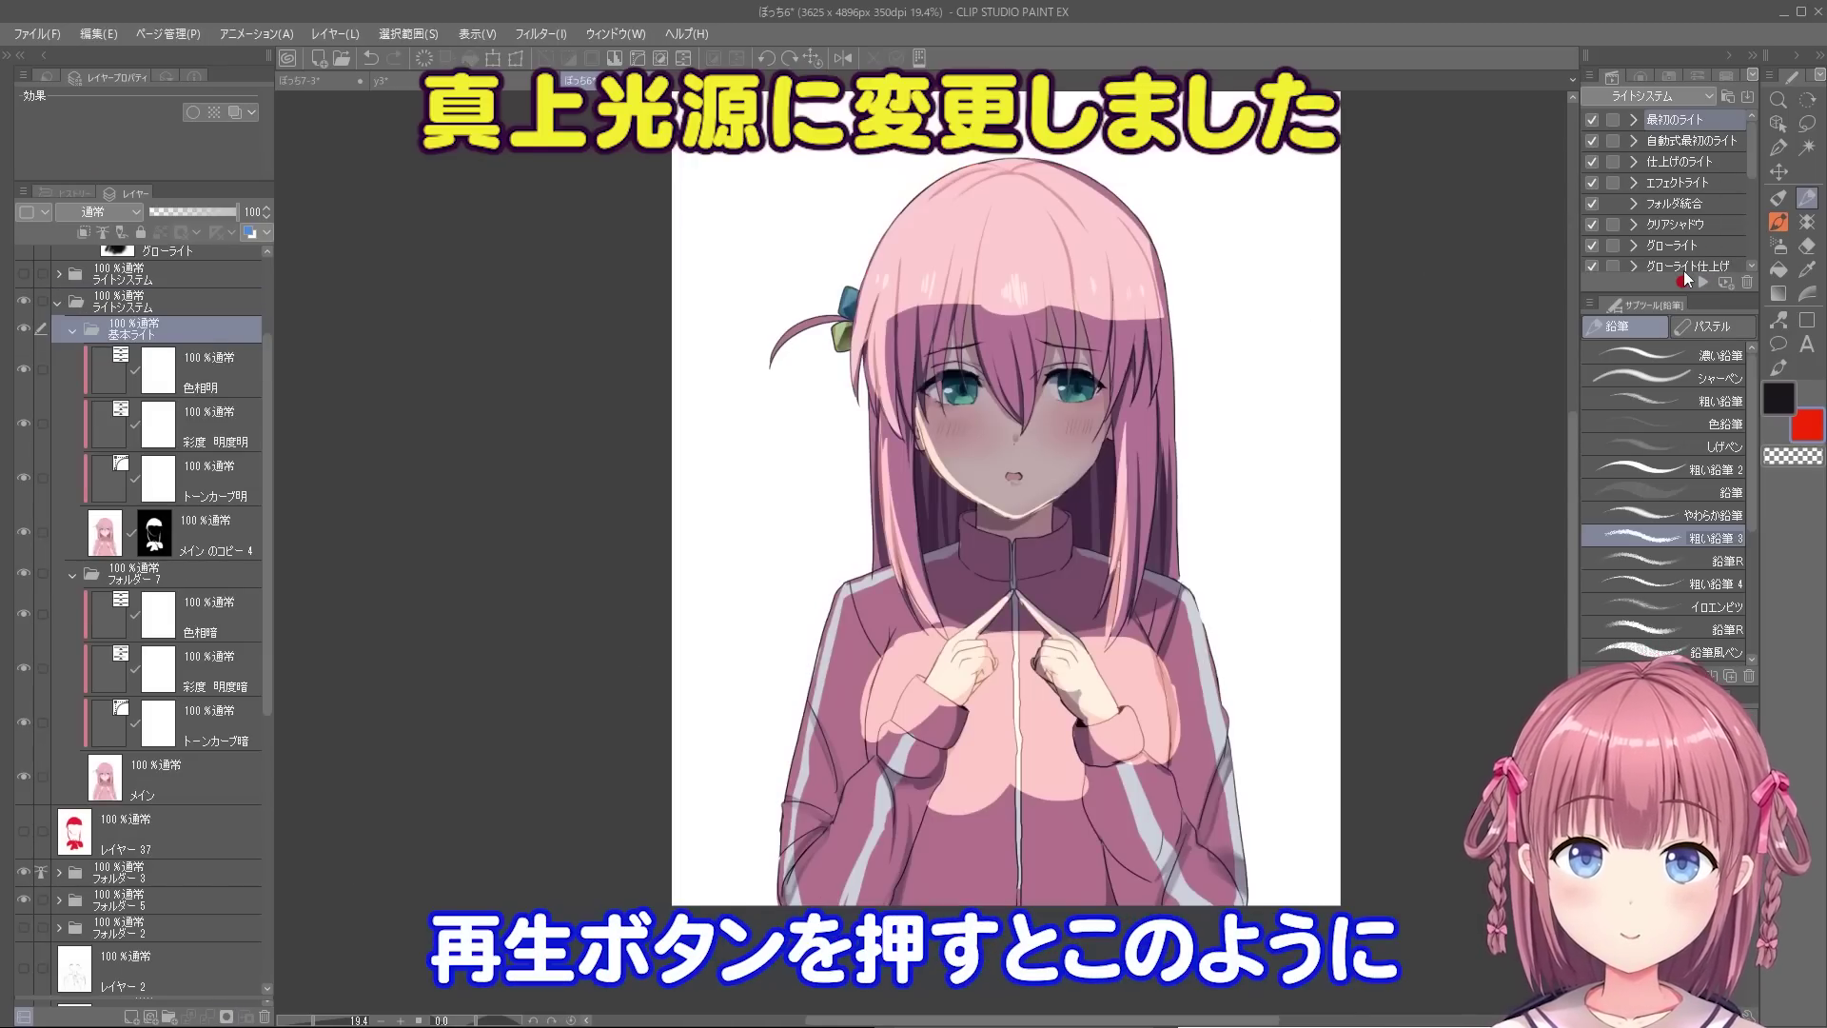
{"action": "scroll", "coordinate": [272, 331], "scroll_direction": "up", "scroll_amount": 1}
{"action": "scroll", "coordinate": [272, 331], "scroll_direction": "up", "scroll_amount": 2}
{"action": "left_click", "coordinate": [185, 386]}
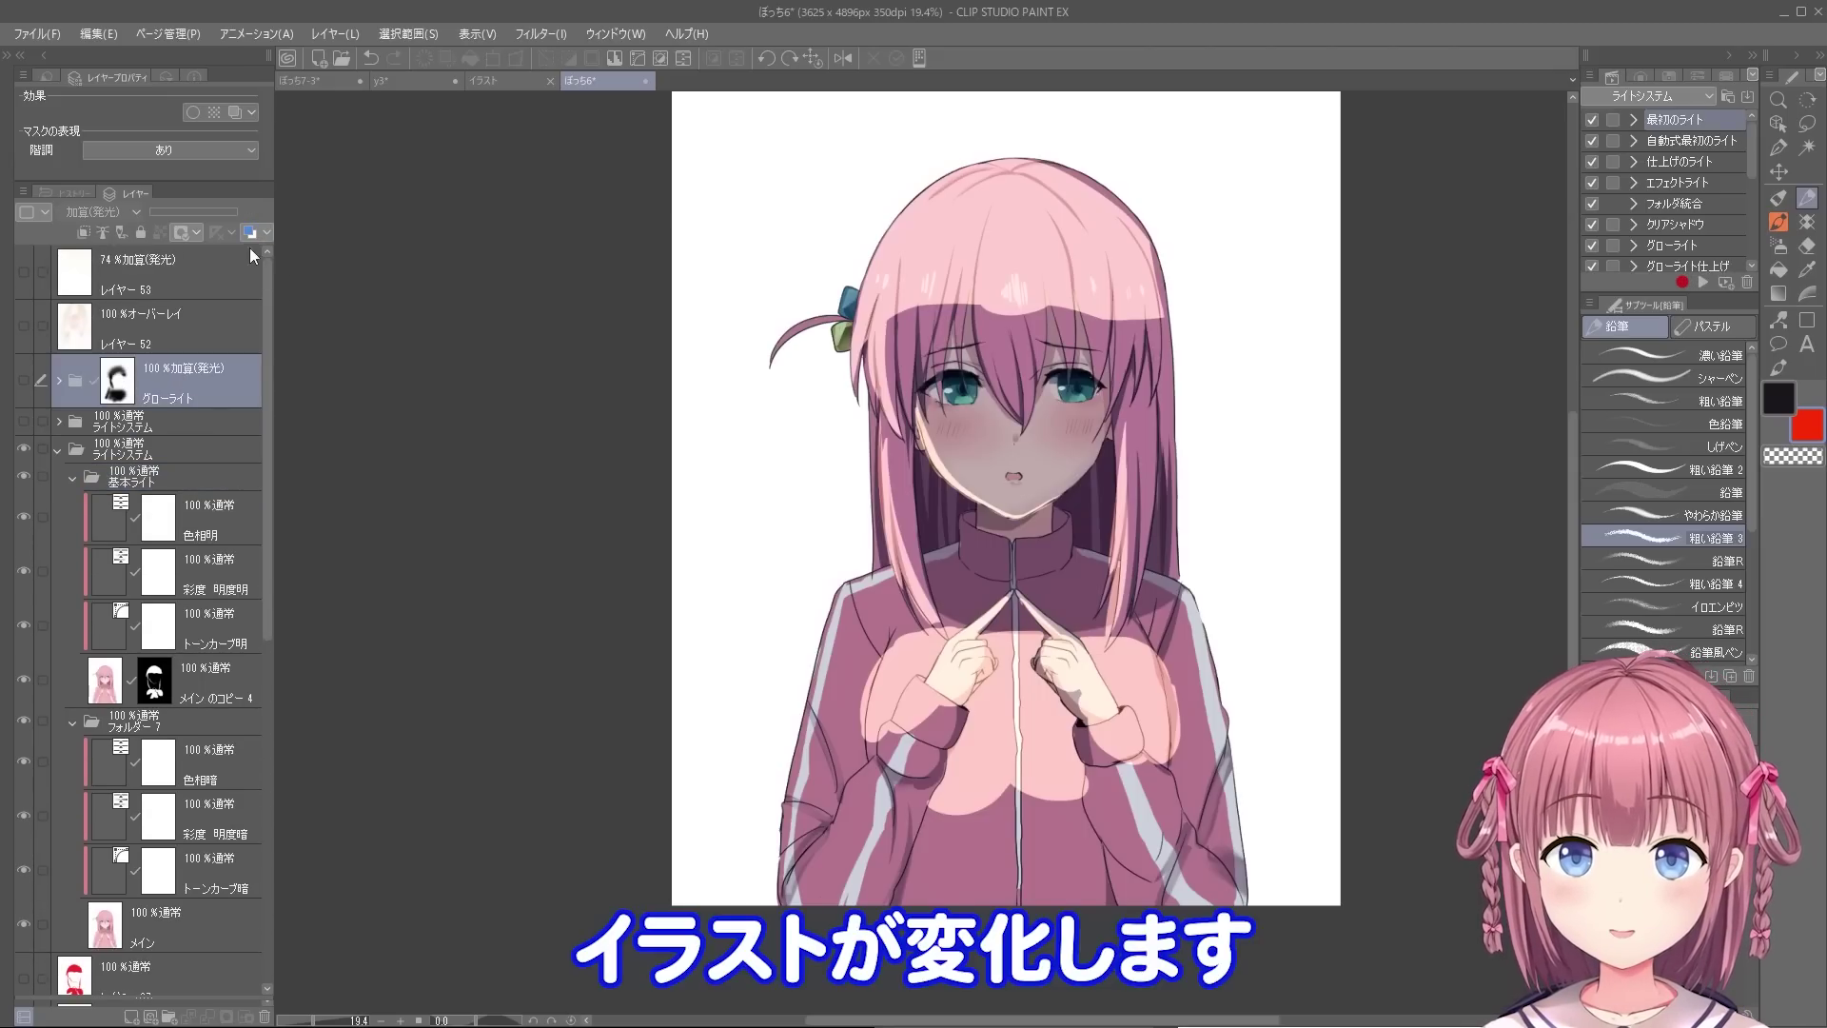
- Show the dark background layer レイヤー 36 and reduce its opacity to 32%
{"action": "left_click_drag", "start_coordinate": [269, 494], "coordinate": [275, 533]}
{"action": "left_click_drag", "start_coordinate": [259, 573], "coordinate": [257, 877]}
{"action": "left_click", "coordinate": [24, 899]}
{"action": "left_click", "coordinate": [115, 916]}
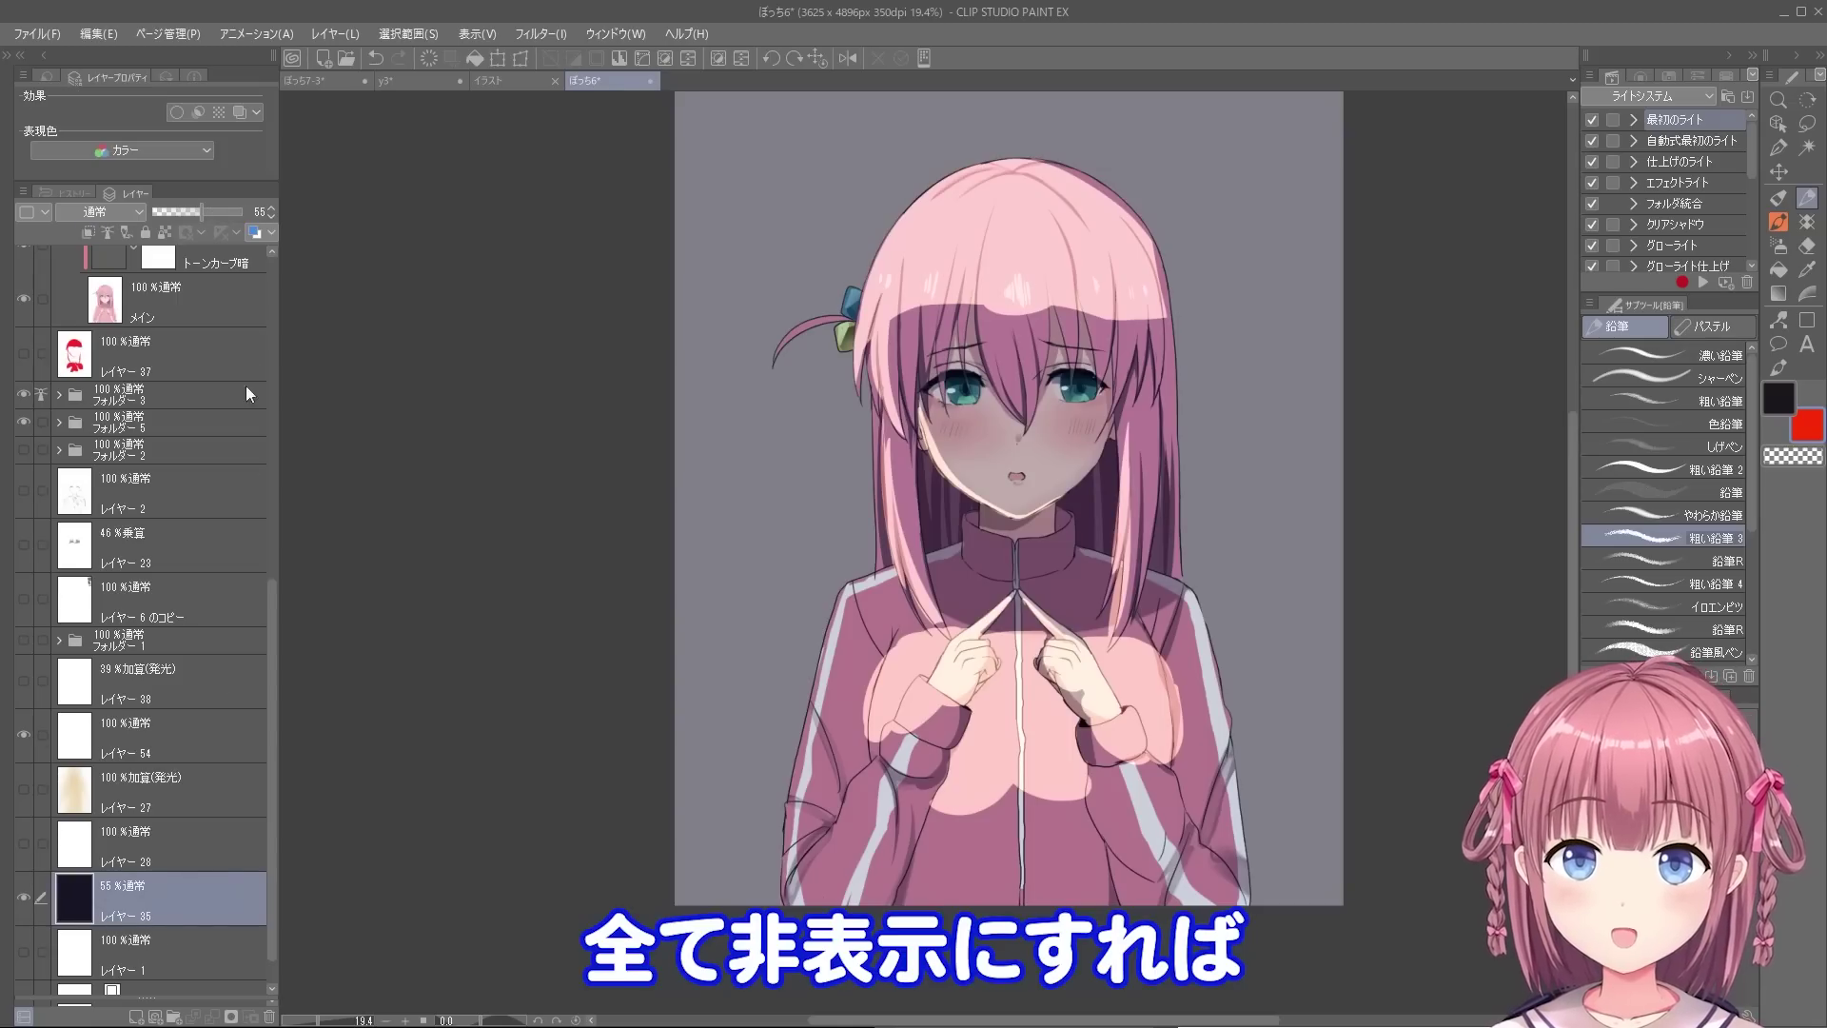
{"action": "left_click", "coordinate": [181, 211]}
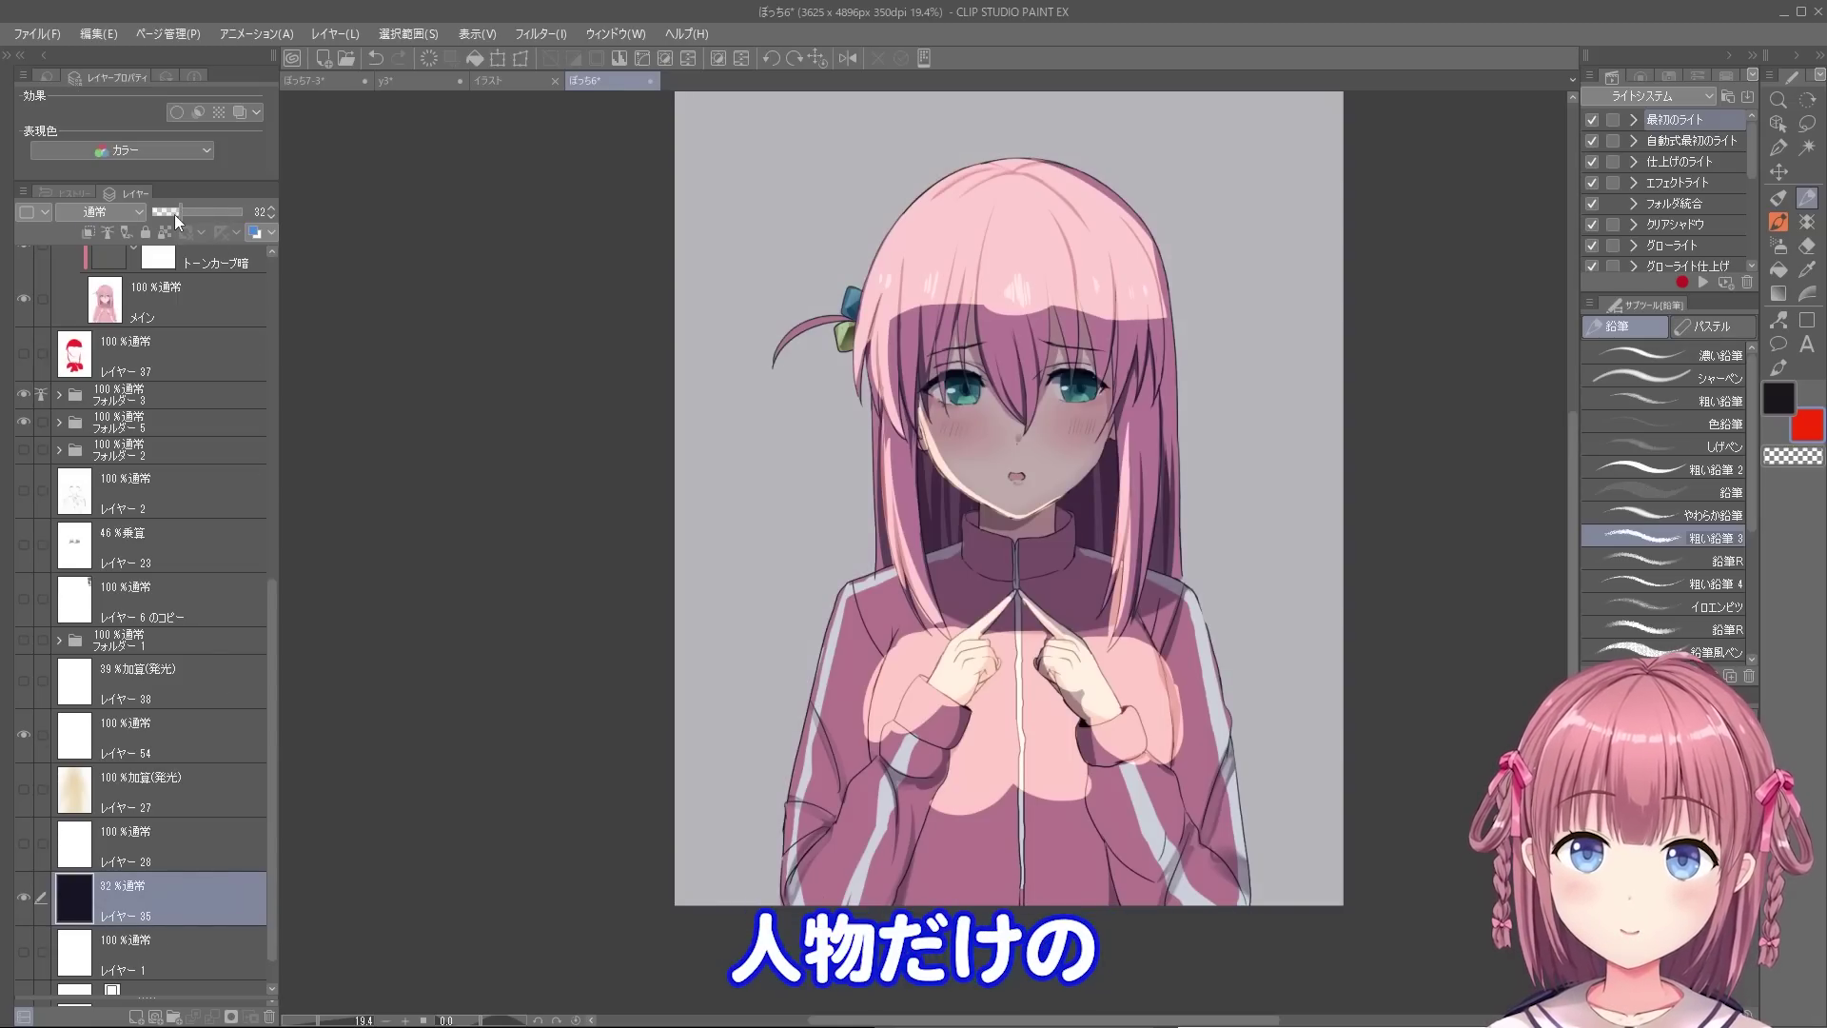
{"action": "left_click", "coordinate": [1780, 271]}
{"action": "left_click", "coordinate": [1782, 294]}
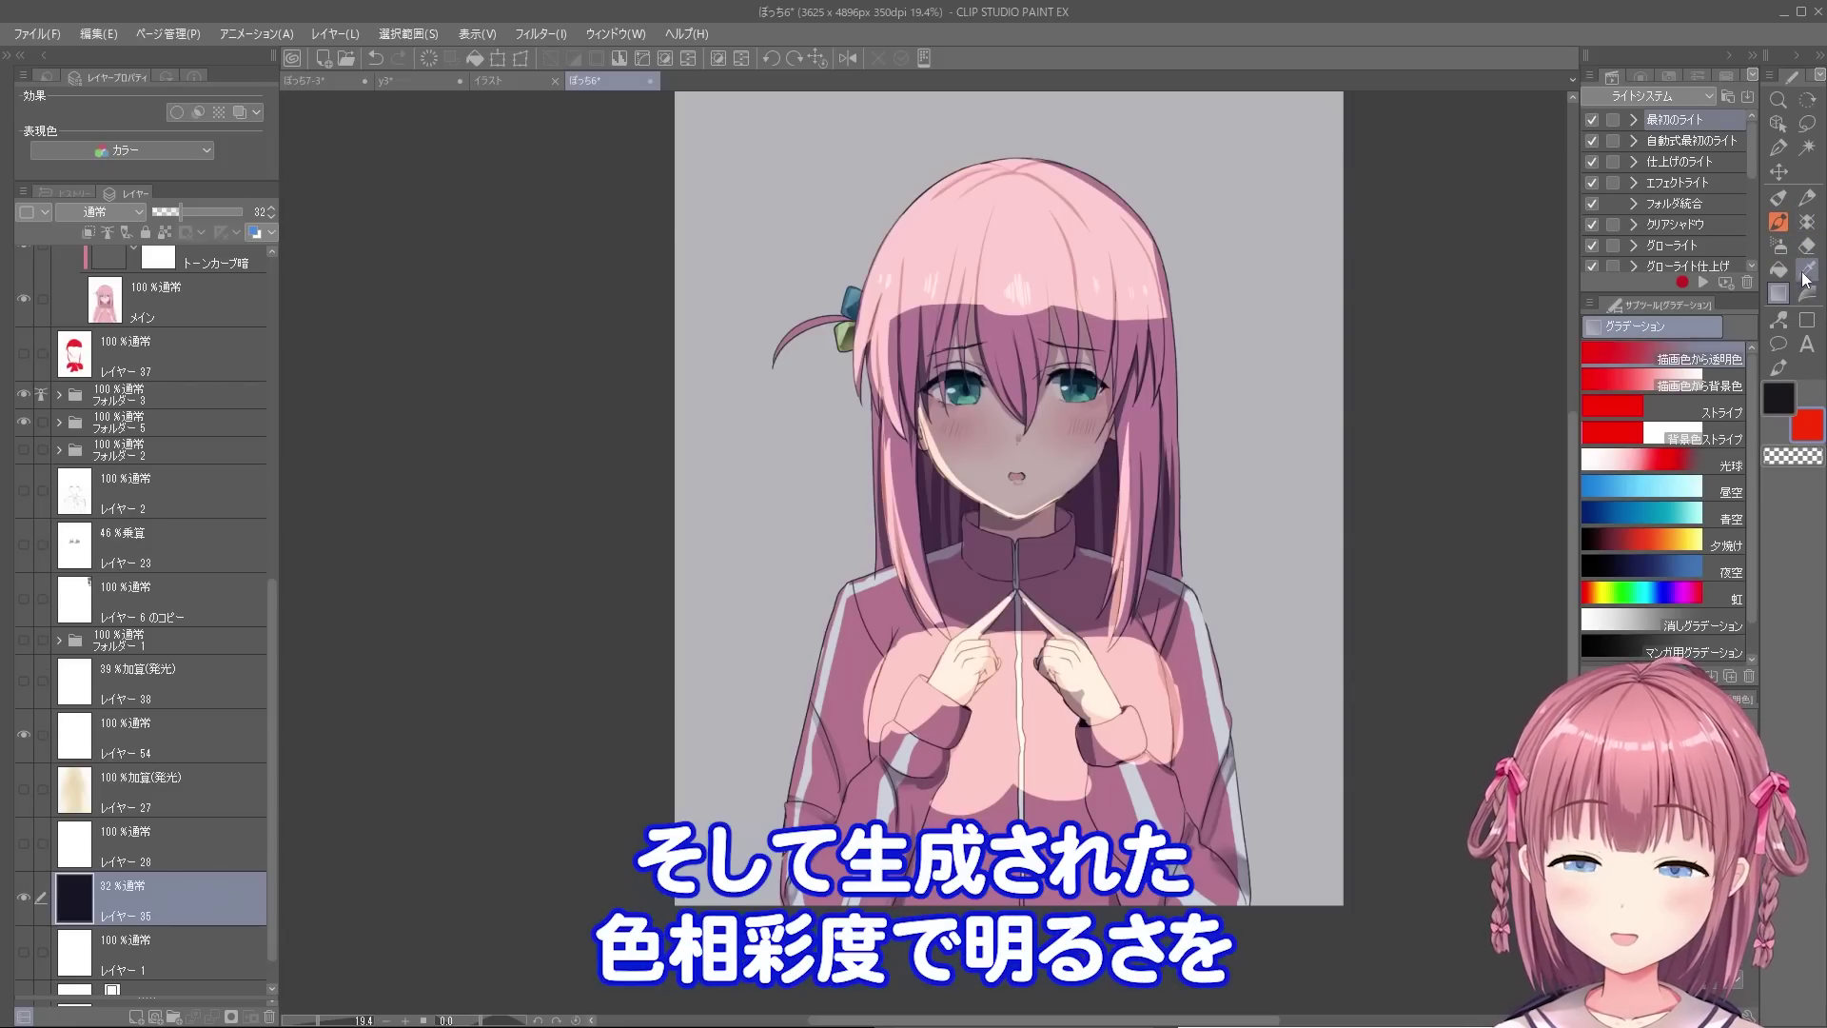
{"action": "left_click", "coordinate": [1808, 272]}
{"action": "left_click", "coordinate": [1814, 296]}
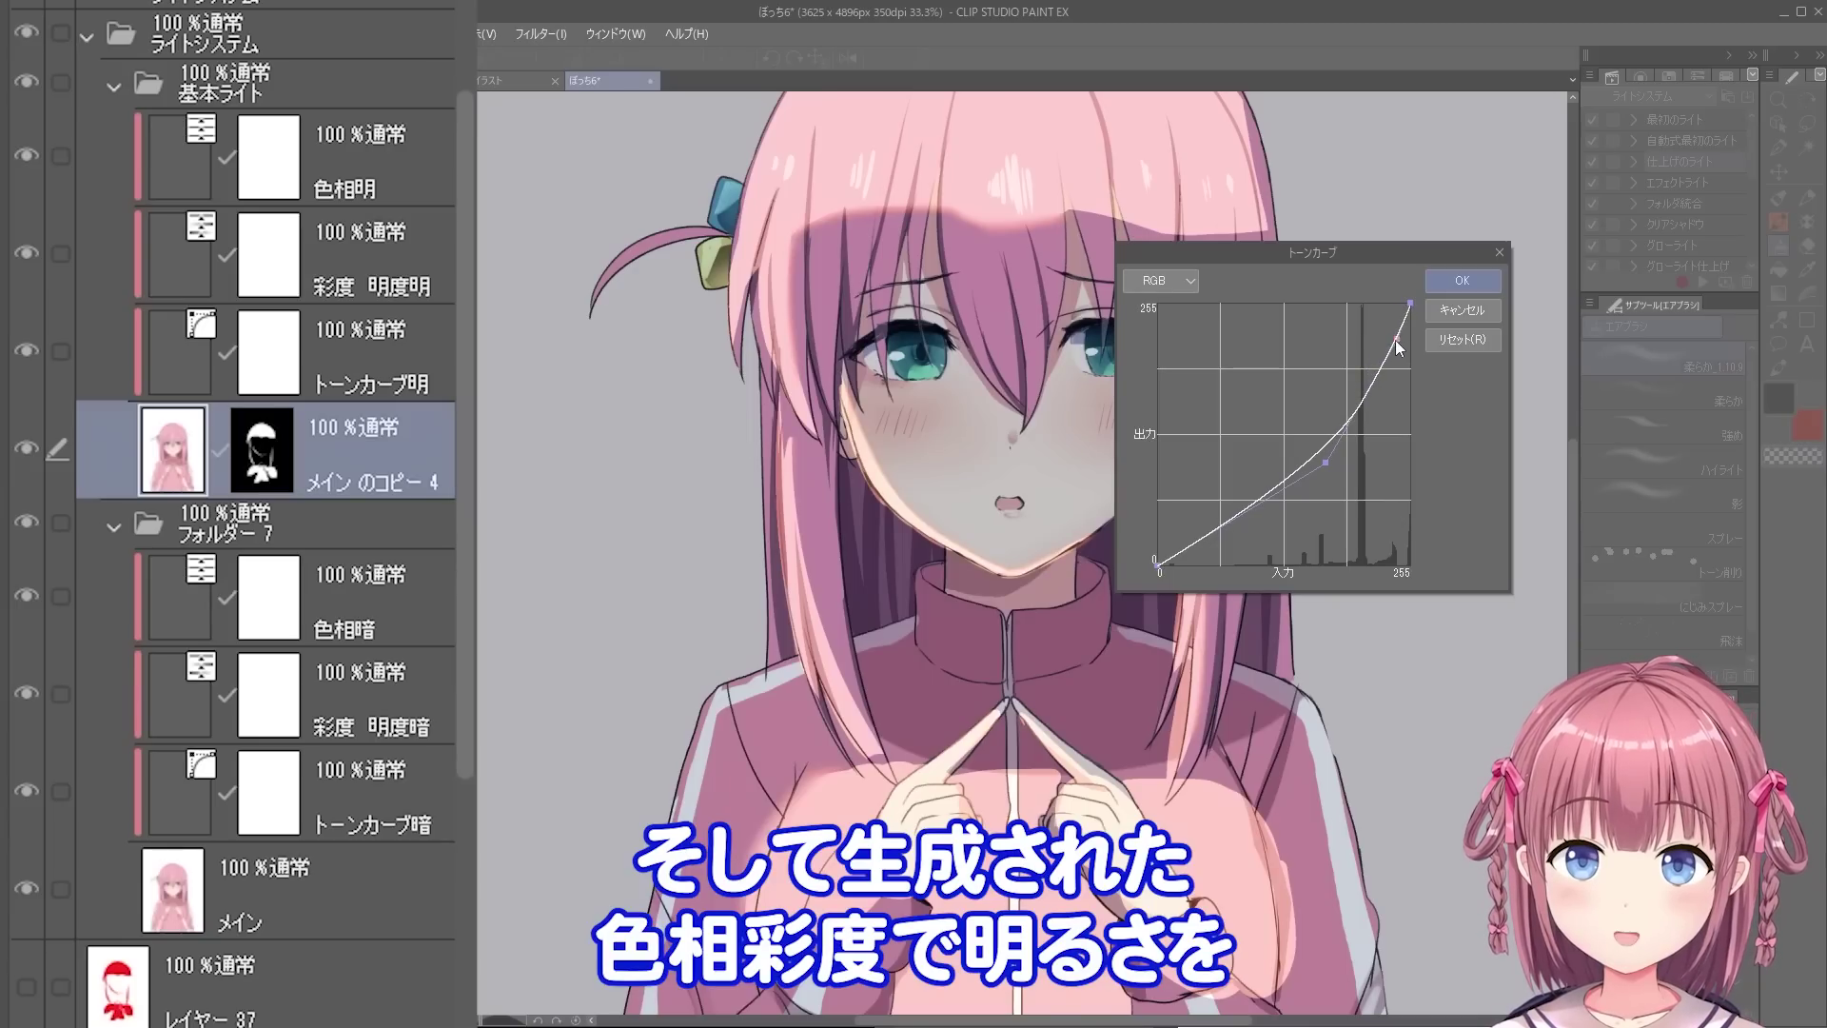
- Raise the dark tones of the RGB tone curve with a new point, and set the correction layer's hue to 1 and saturation to -21
{"action": "left_click_drag", "start_coordinate": [1230, 489], "coordinate": [1191, 536]}
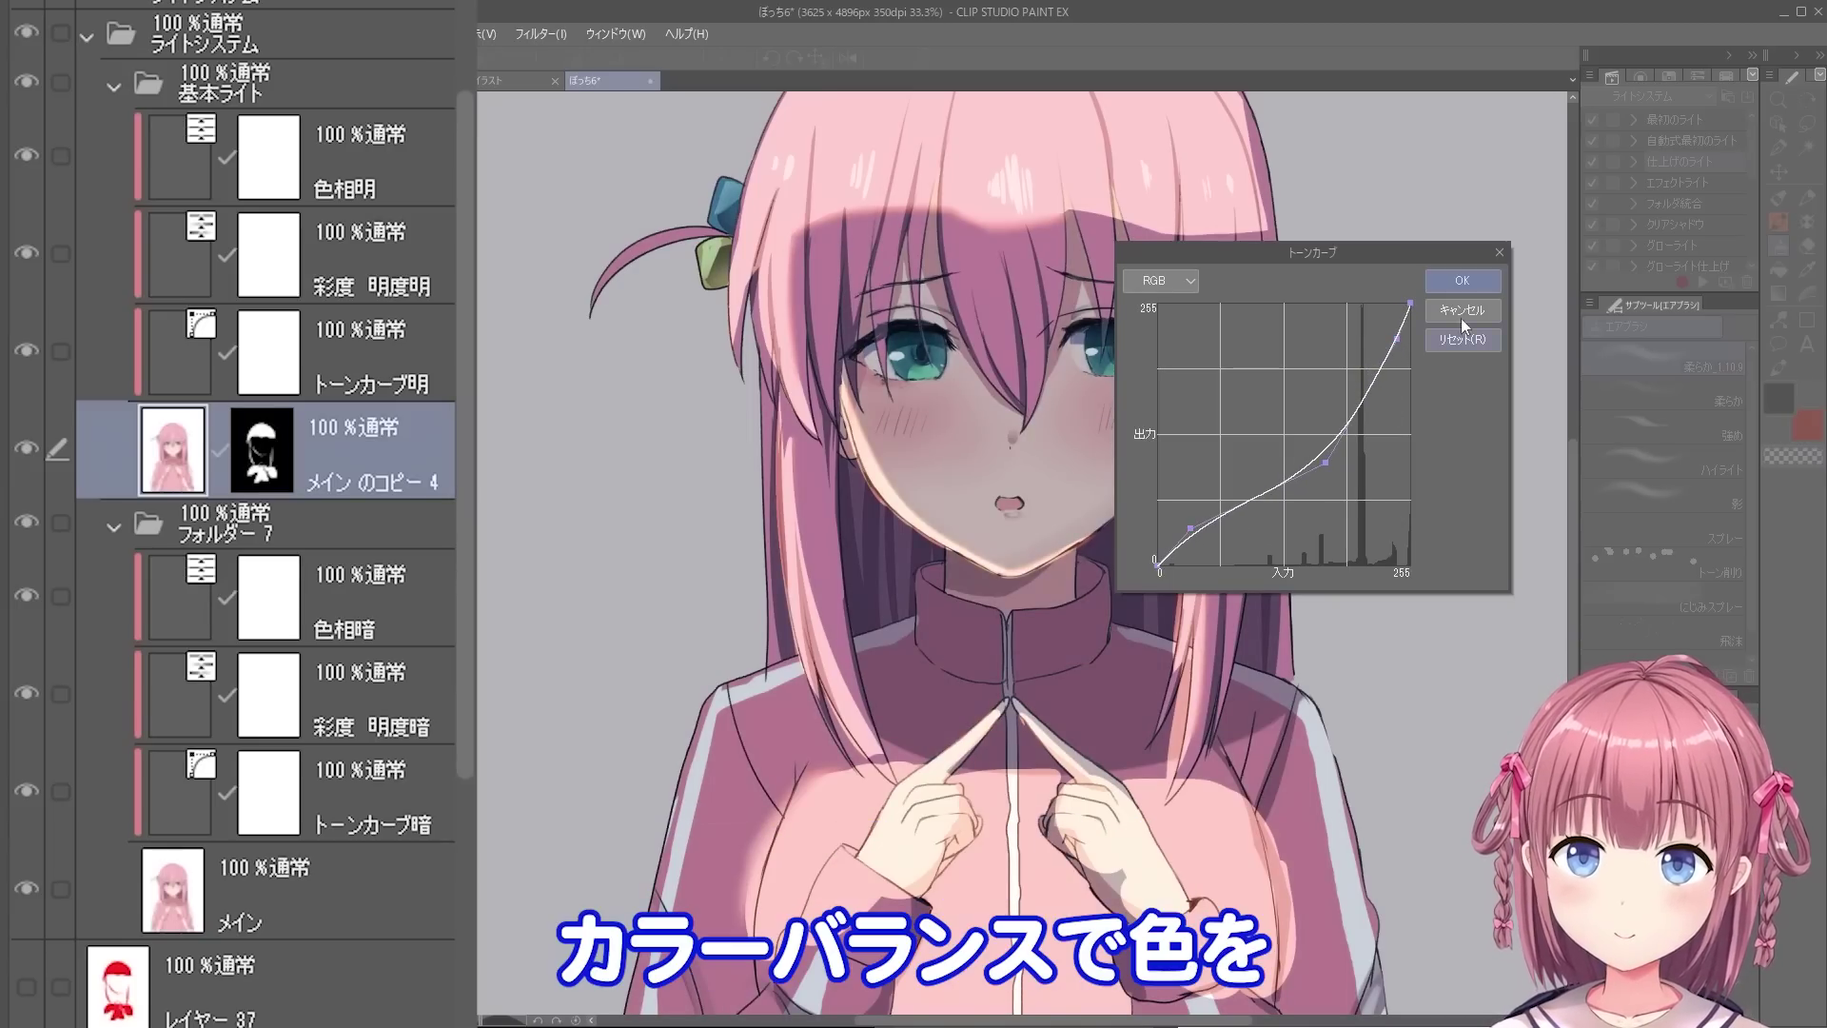
{"action": "left_click", "coordinate": [1464, 282]}
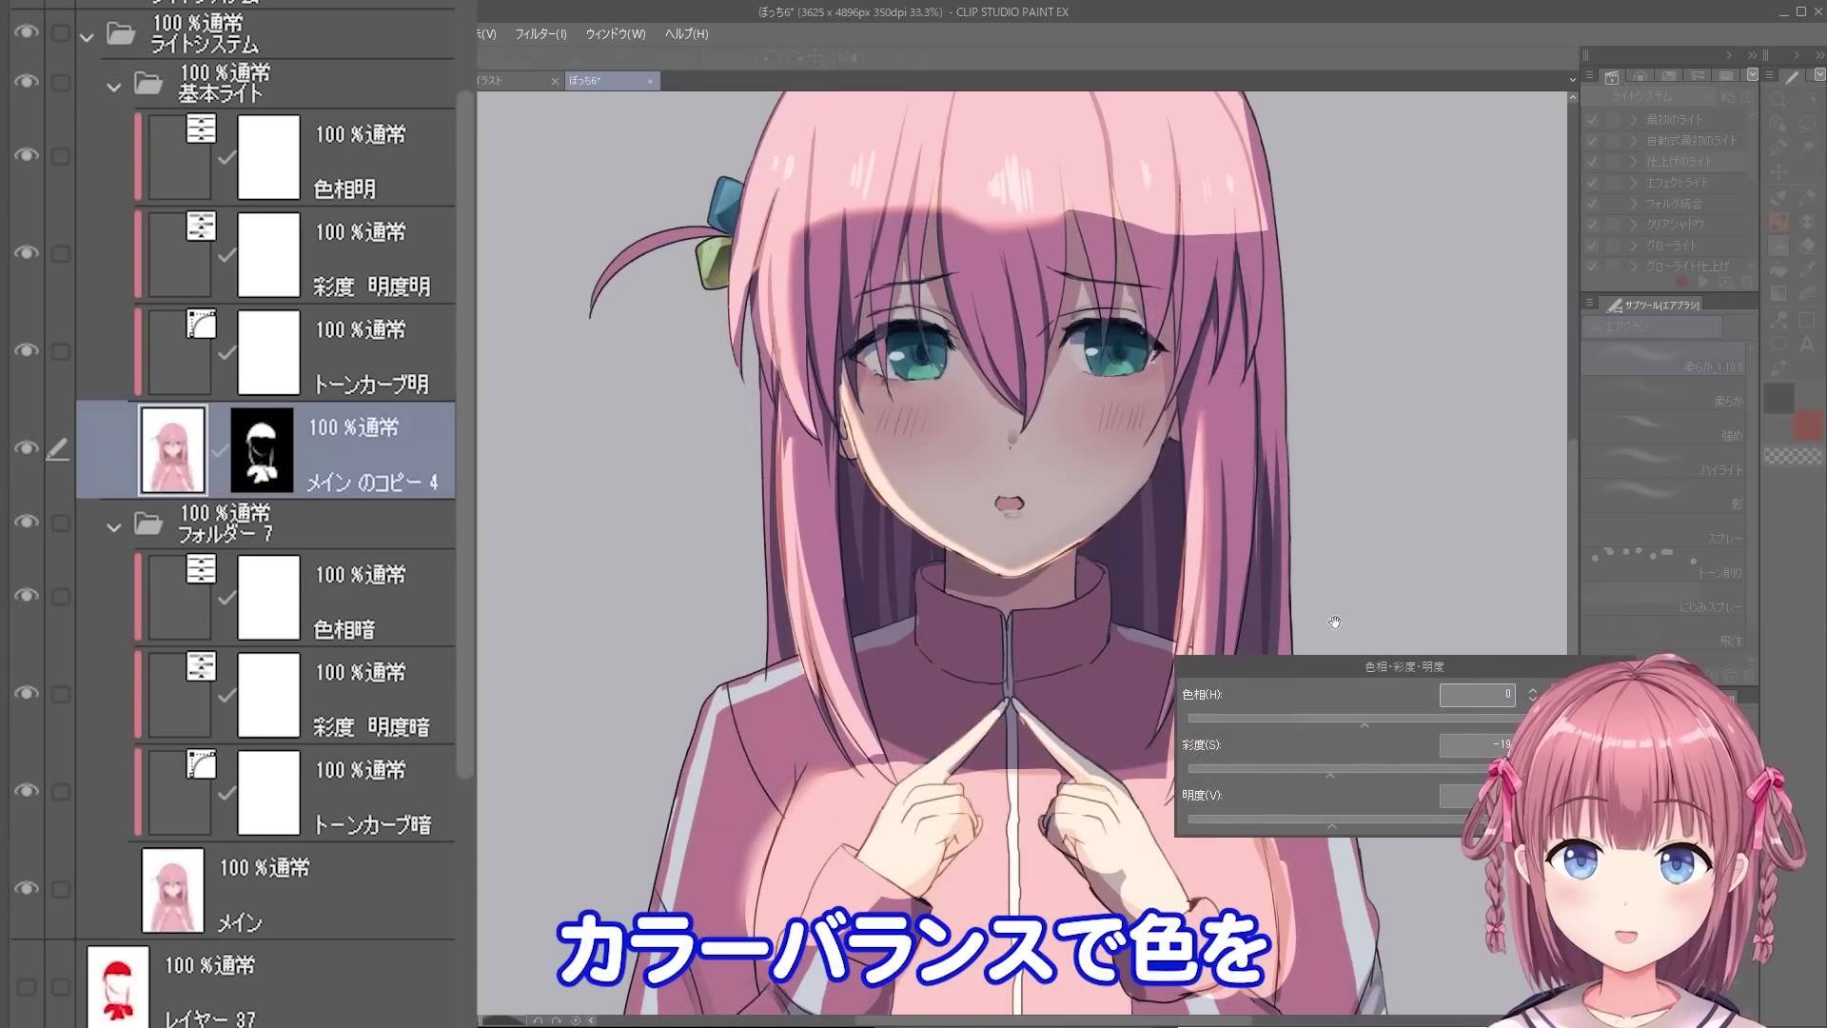
{"action": "left_click_drag", "start_coordinate": [1353, 826], "coordinate": [1327, 780]}
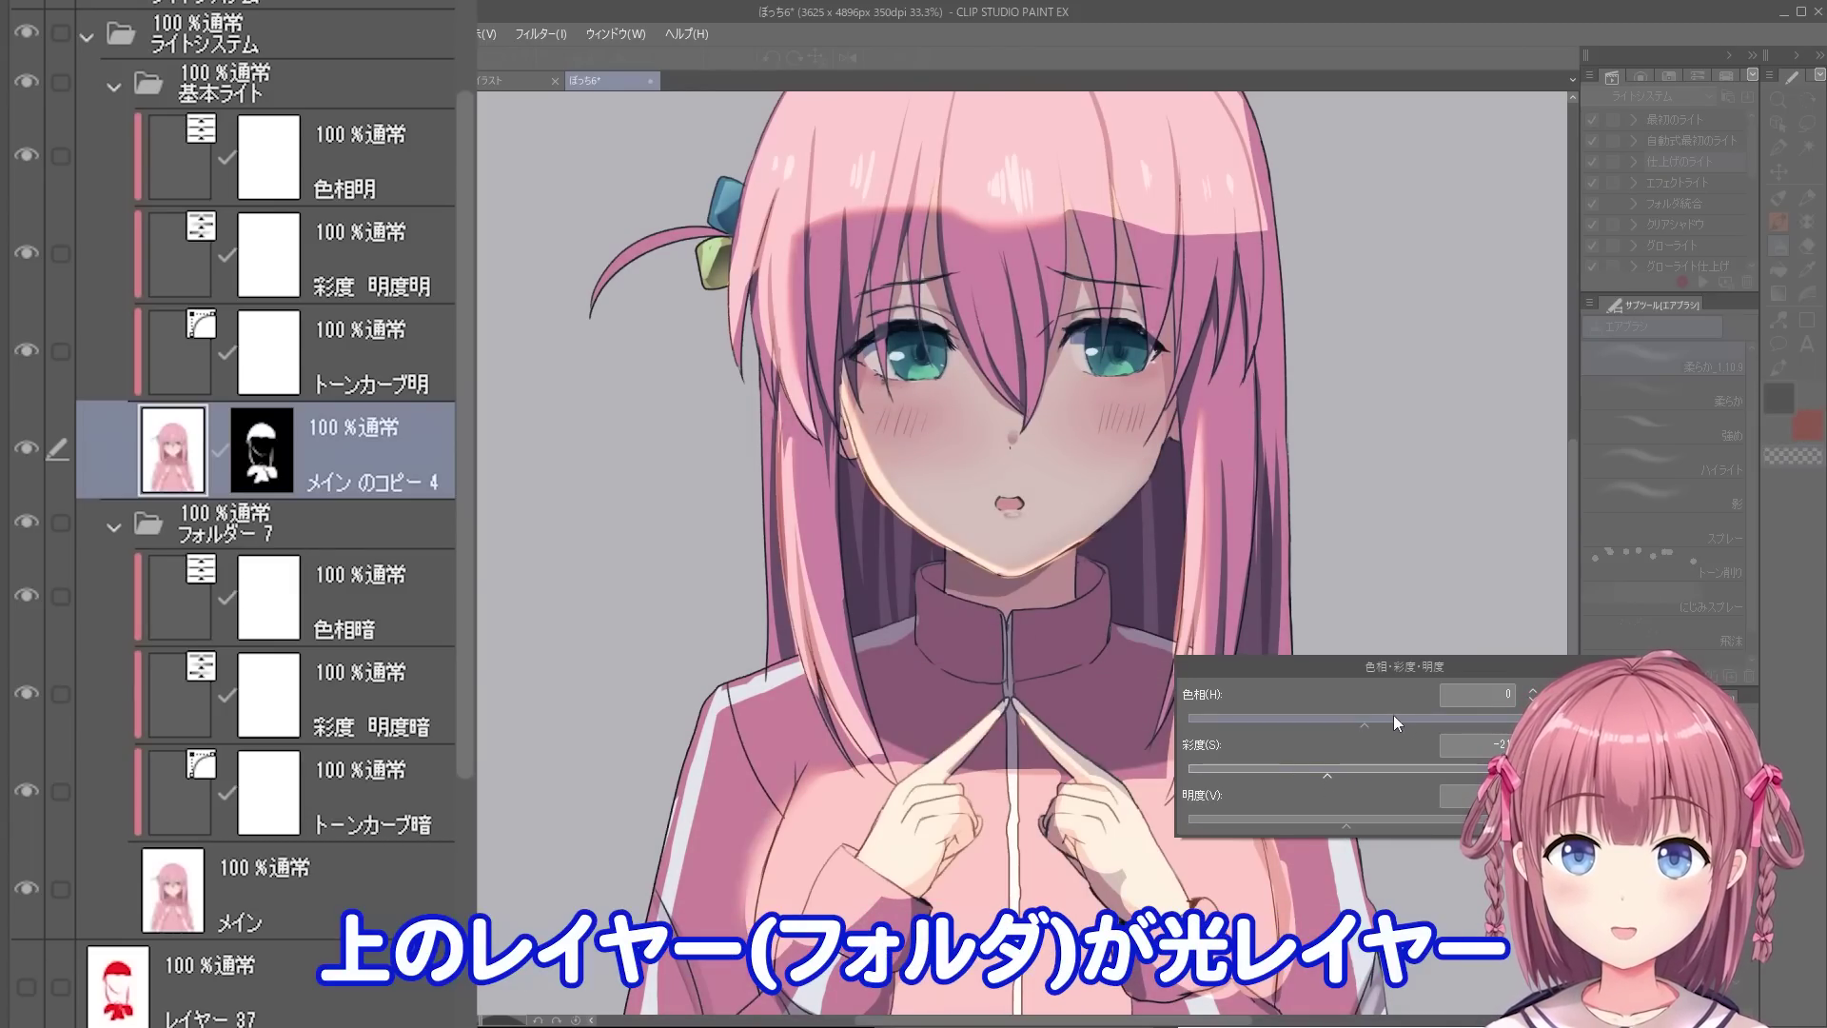
{"action": "left_click_drag", "start_coordinate": [1365, 722], "coordinate": [1366, 721]}
{"action": "left_click", "coordinate": [1588, 695]}
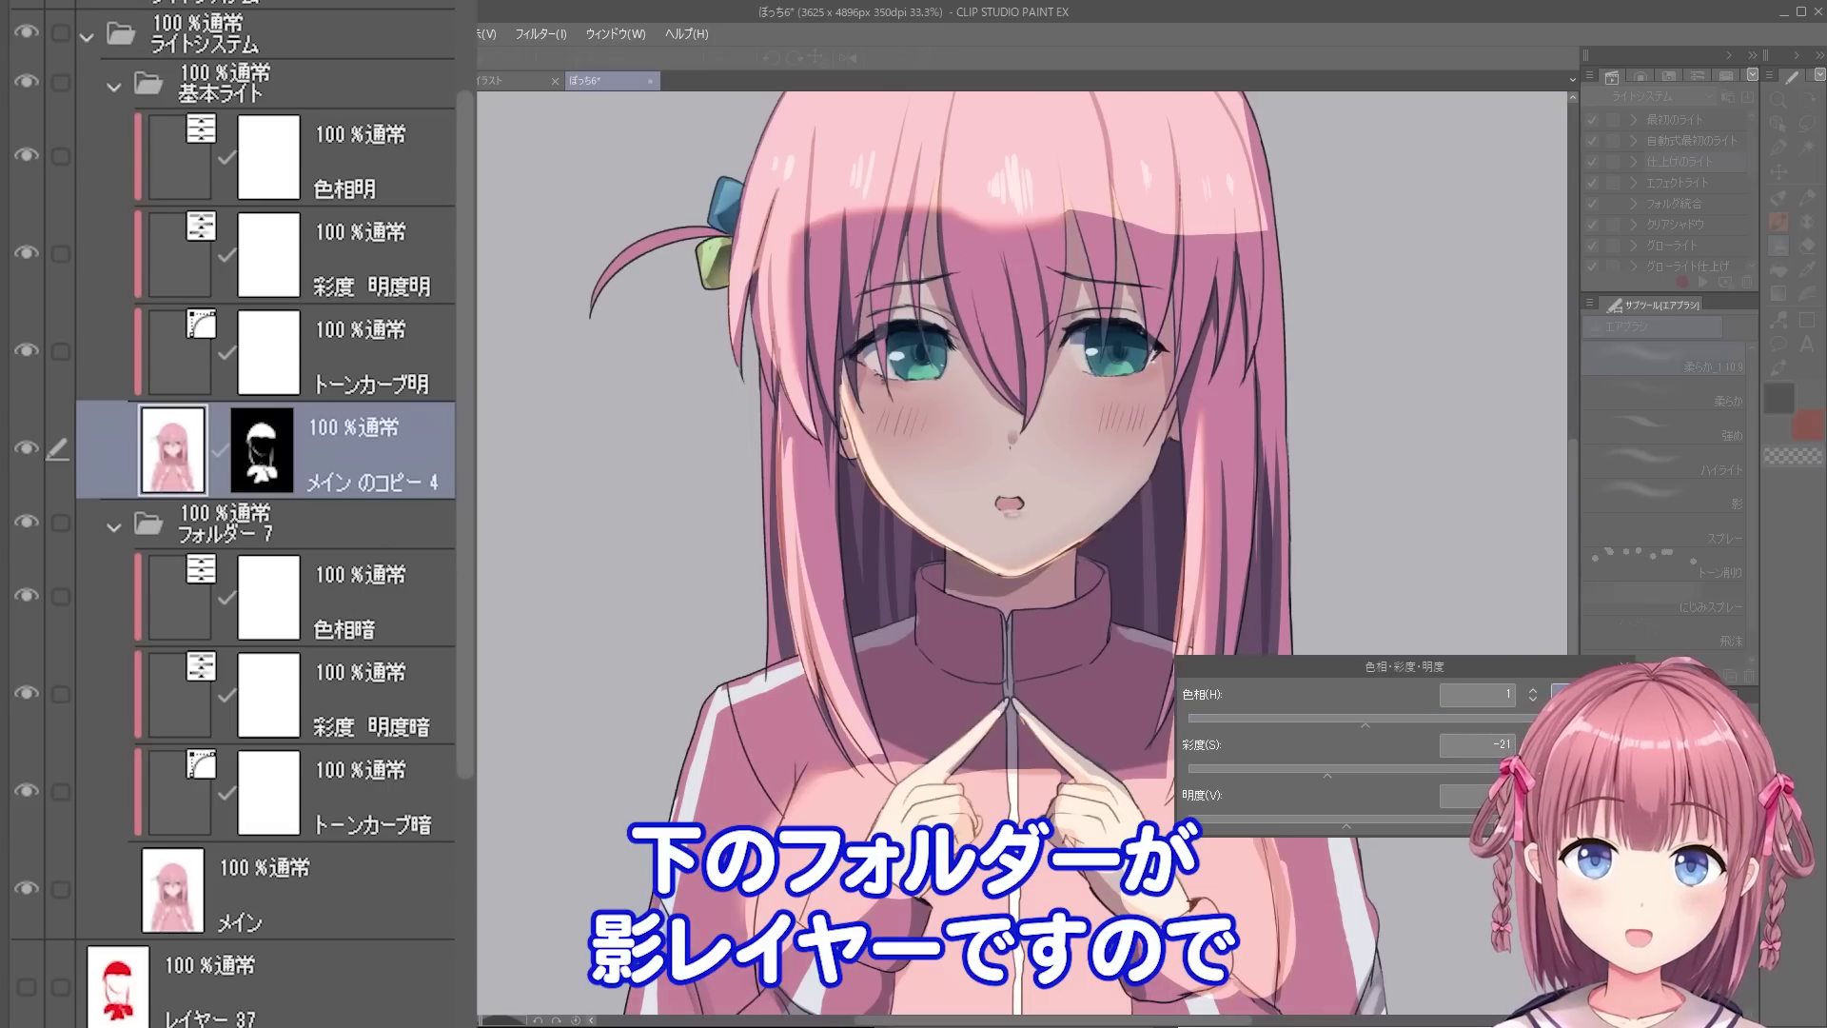
- Shift the midtones of the colour balance correction layer towards cyan, to a level of -51
{"action": "key", "text": "ctrl+b"}
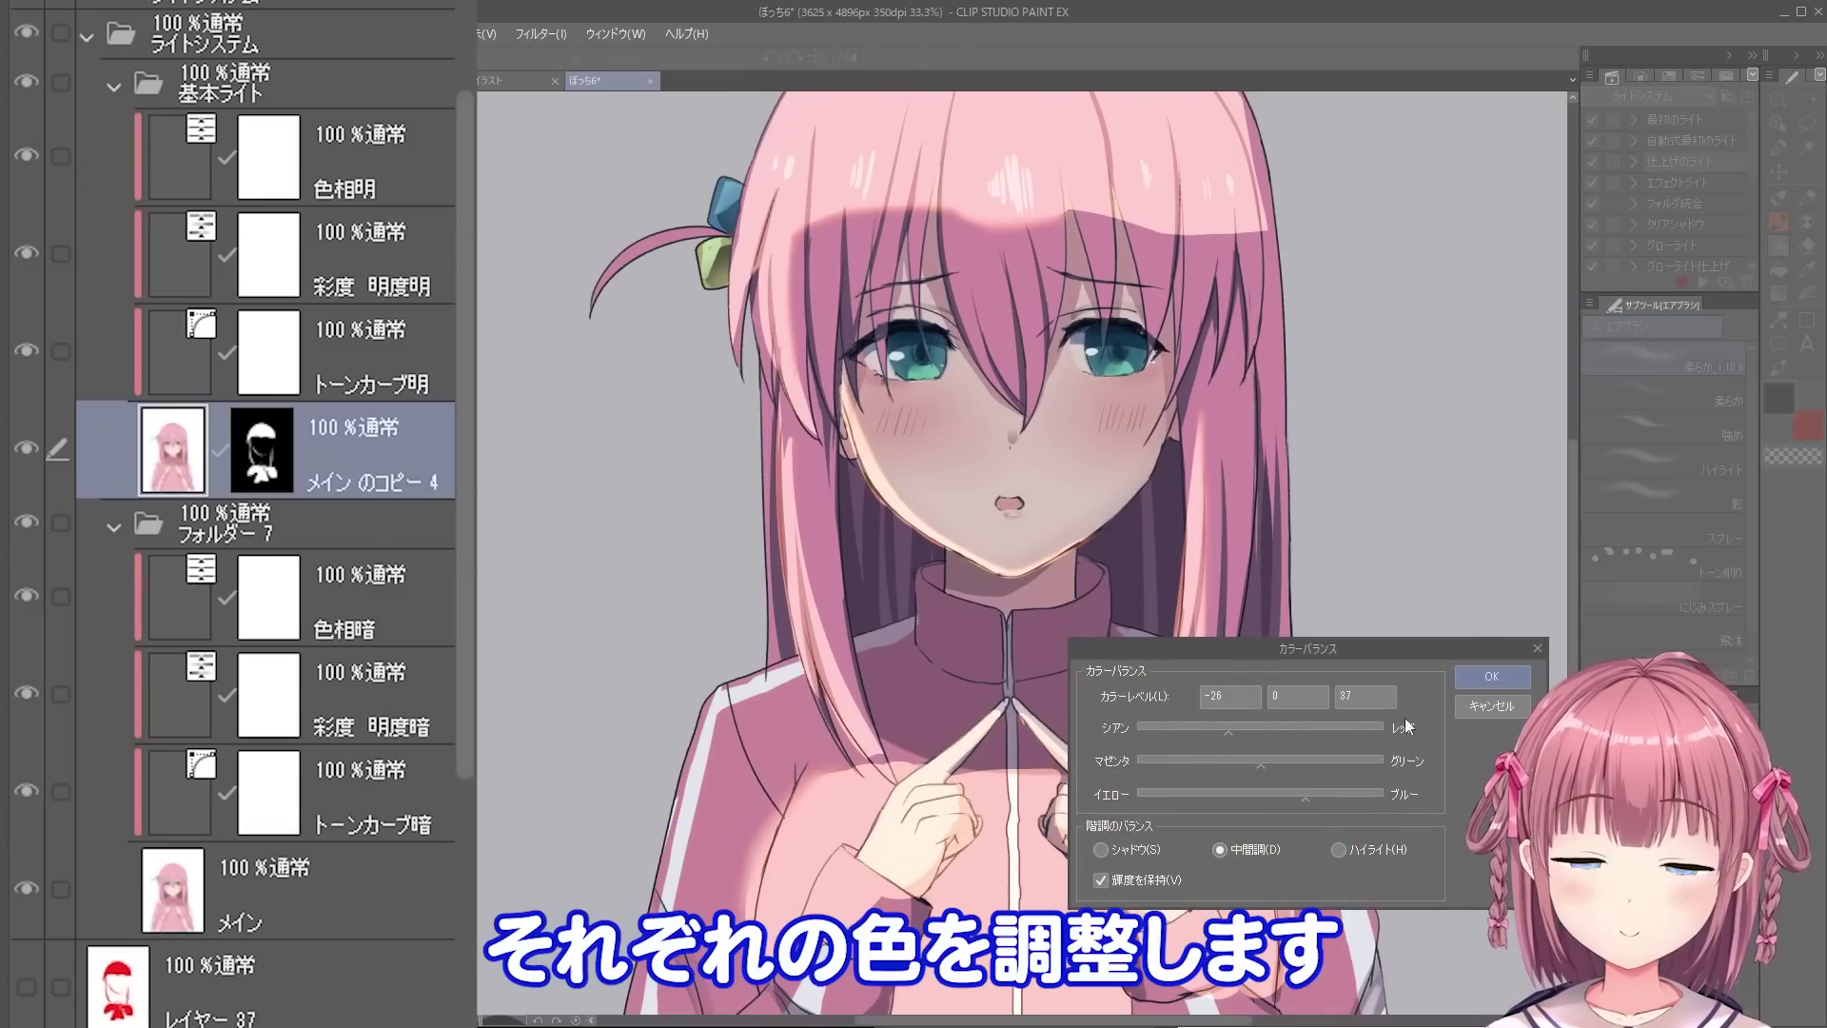
{"action": "mouse_move", "coordinate": [1225, 728]}
{"action": "left_mouse_down"}
{"action": "mouse_move", "coordinate": [1292, 723]}
{"action": "mouse_move", "coordinate": [1198, 741]}
{"action": "left_mouse_up"}
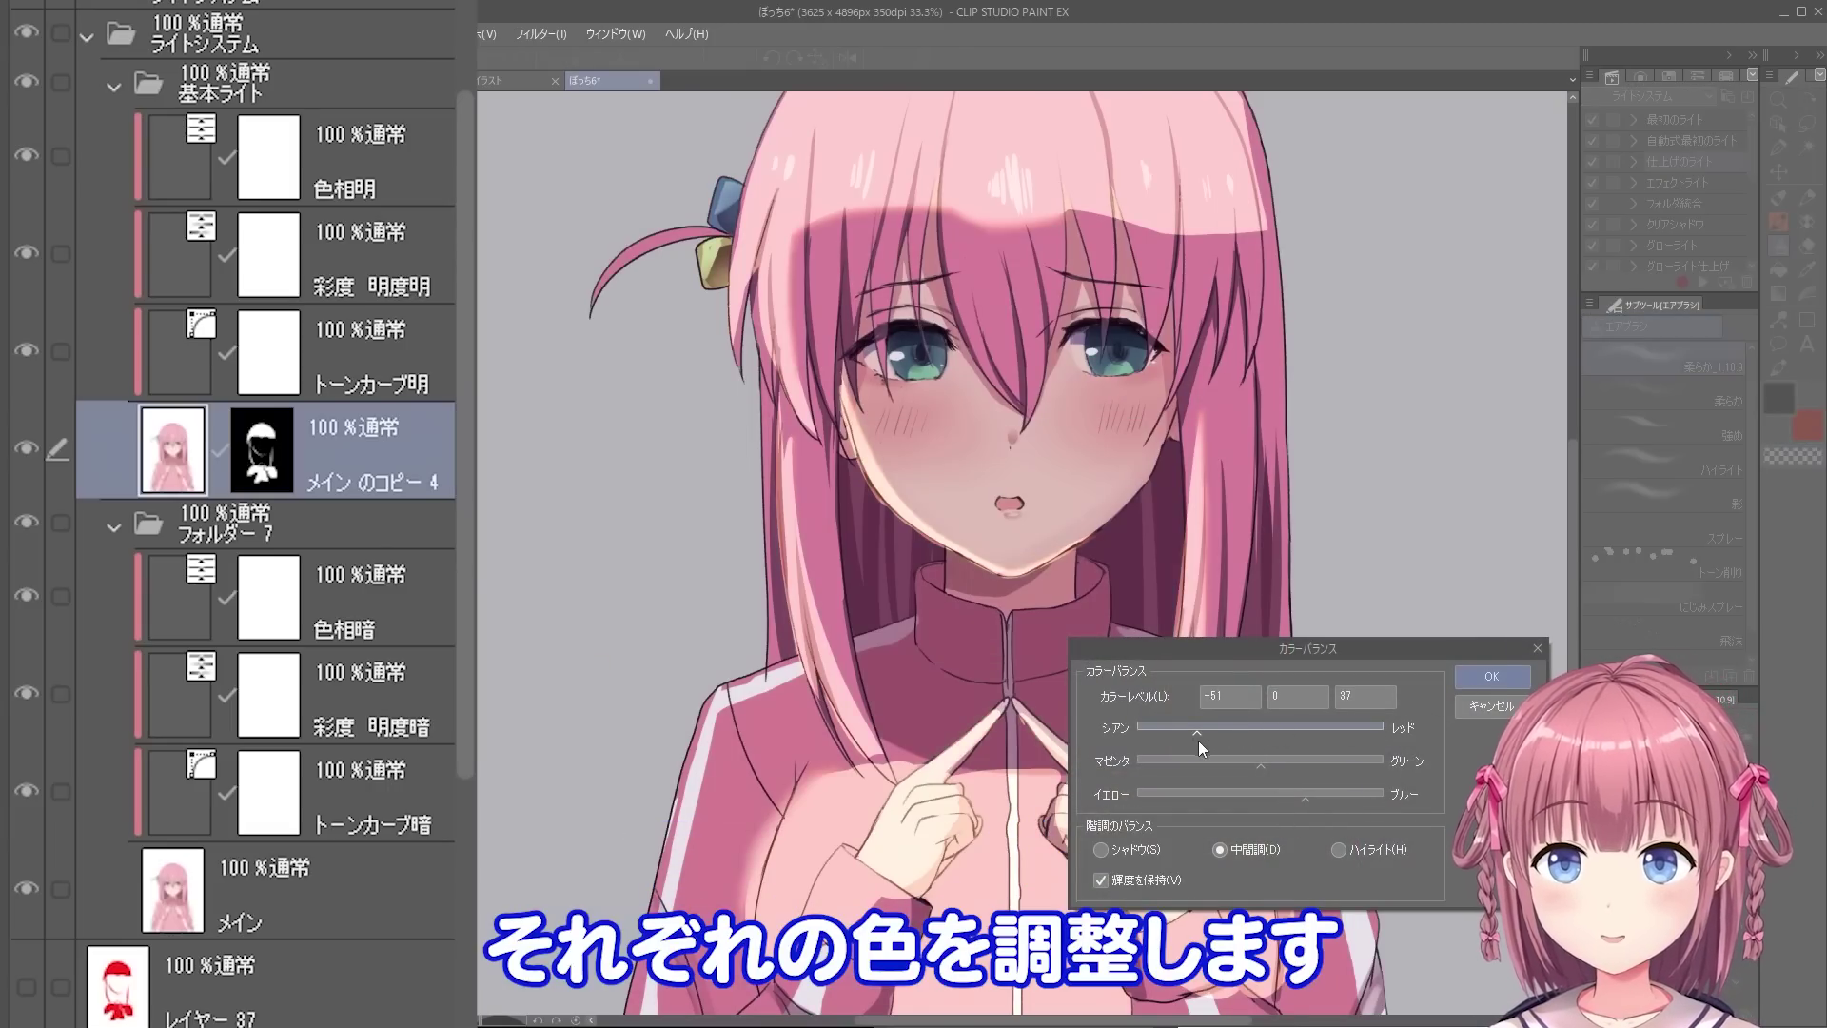
{"action": "key", "text": "ctrl+minus"}
{"action": "left_click_drag", "start_coordinate": [1397, 604], "coordinate": [1306, 528]}
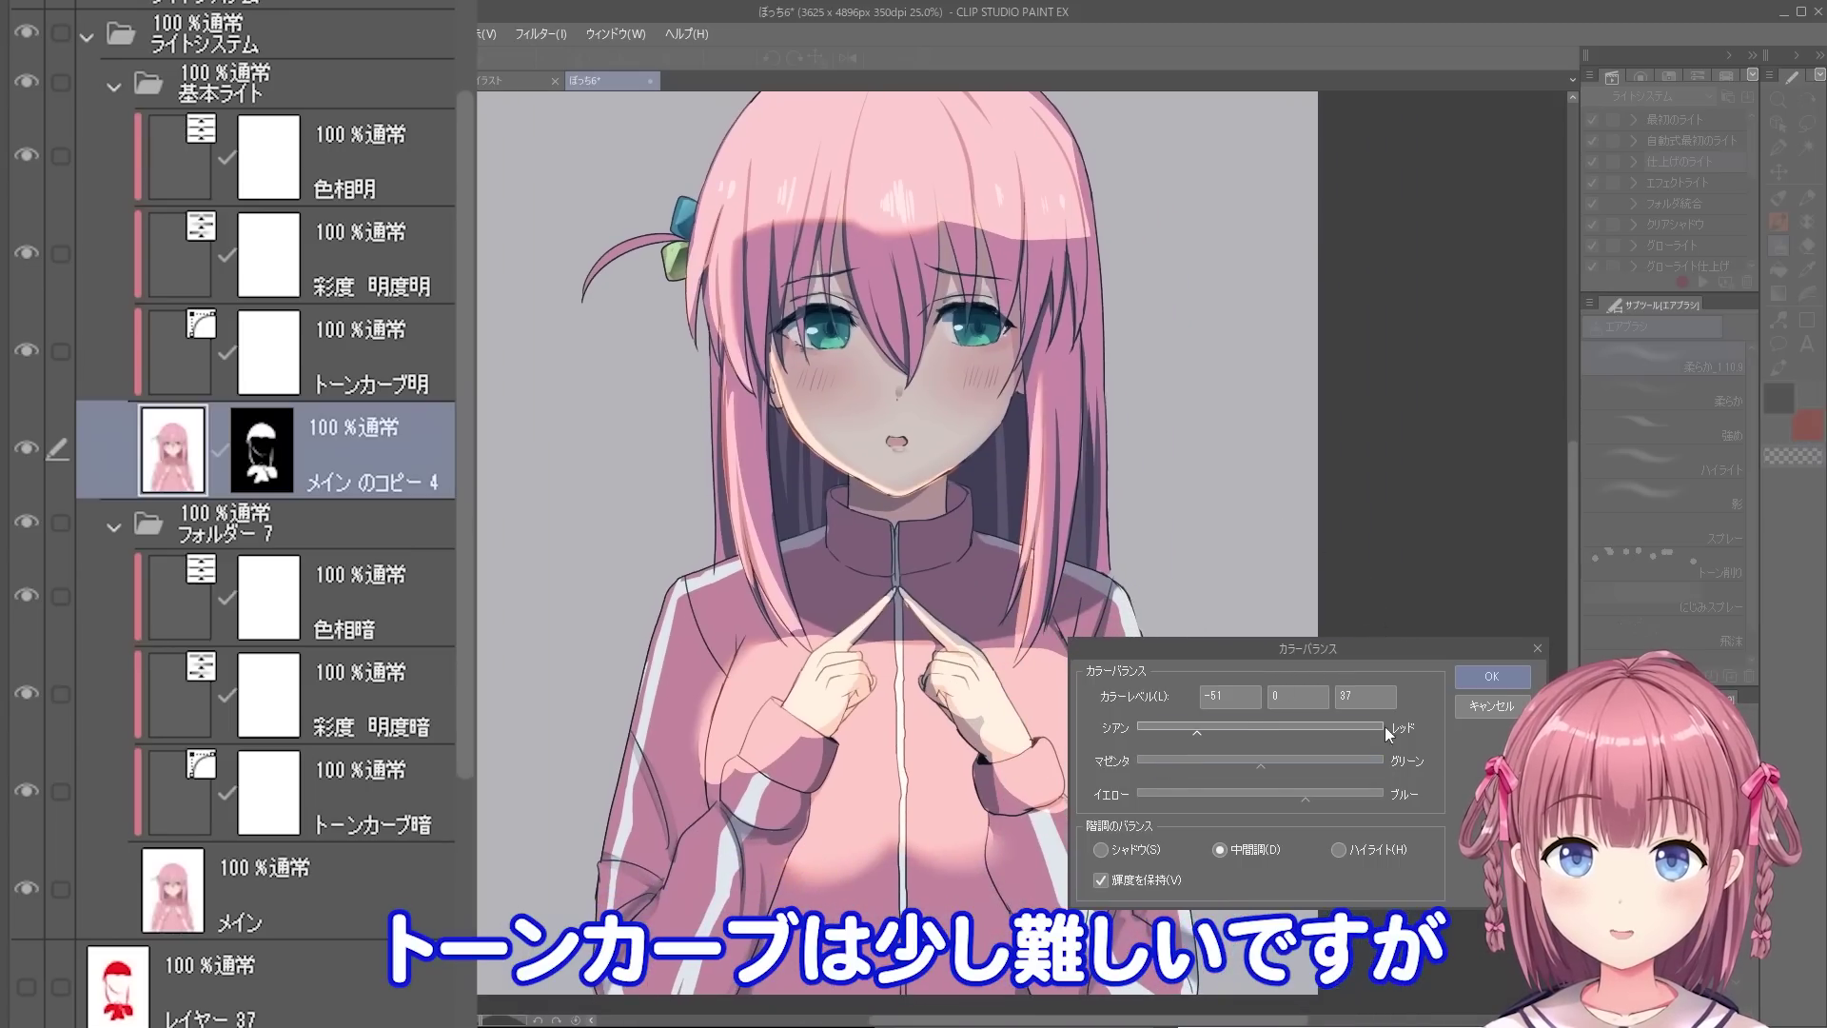
{"action": "left_click_drag", "start_coordinate": [1384, 727], "coordinate": [1275, 796]}
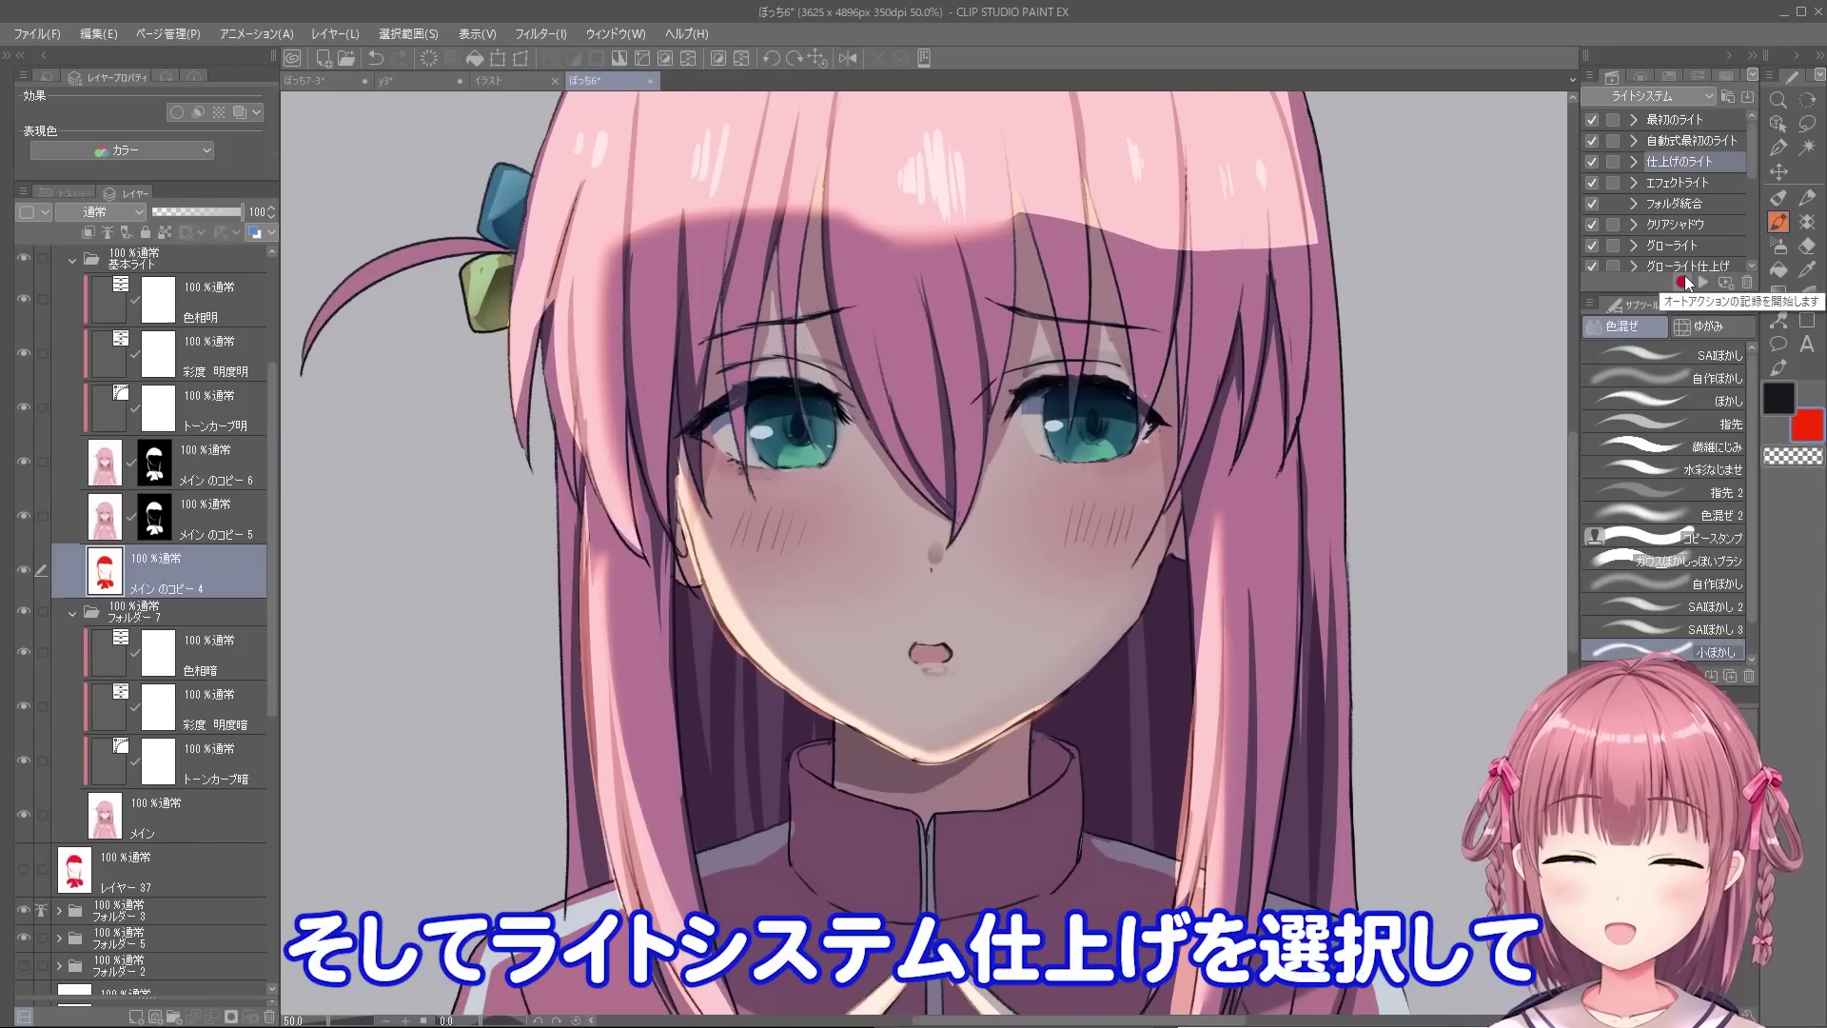
- Toggle the visibility of the red メイン のコピー 4 layer to compare the light and shadow borders on the face with and without it
{"action": "scroll", "coordinate": [303, 946], "scroll_direction": "down", "scroll_amount": 1}
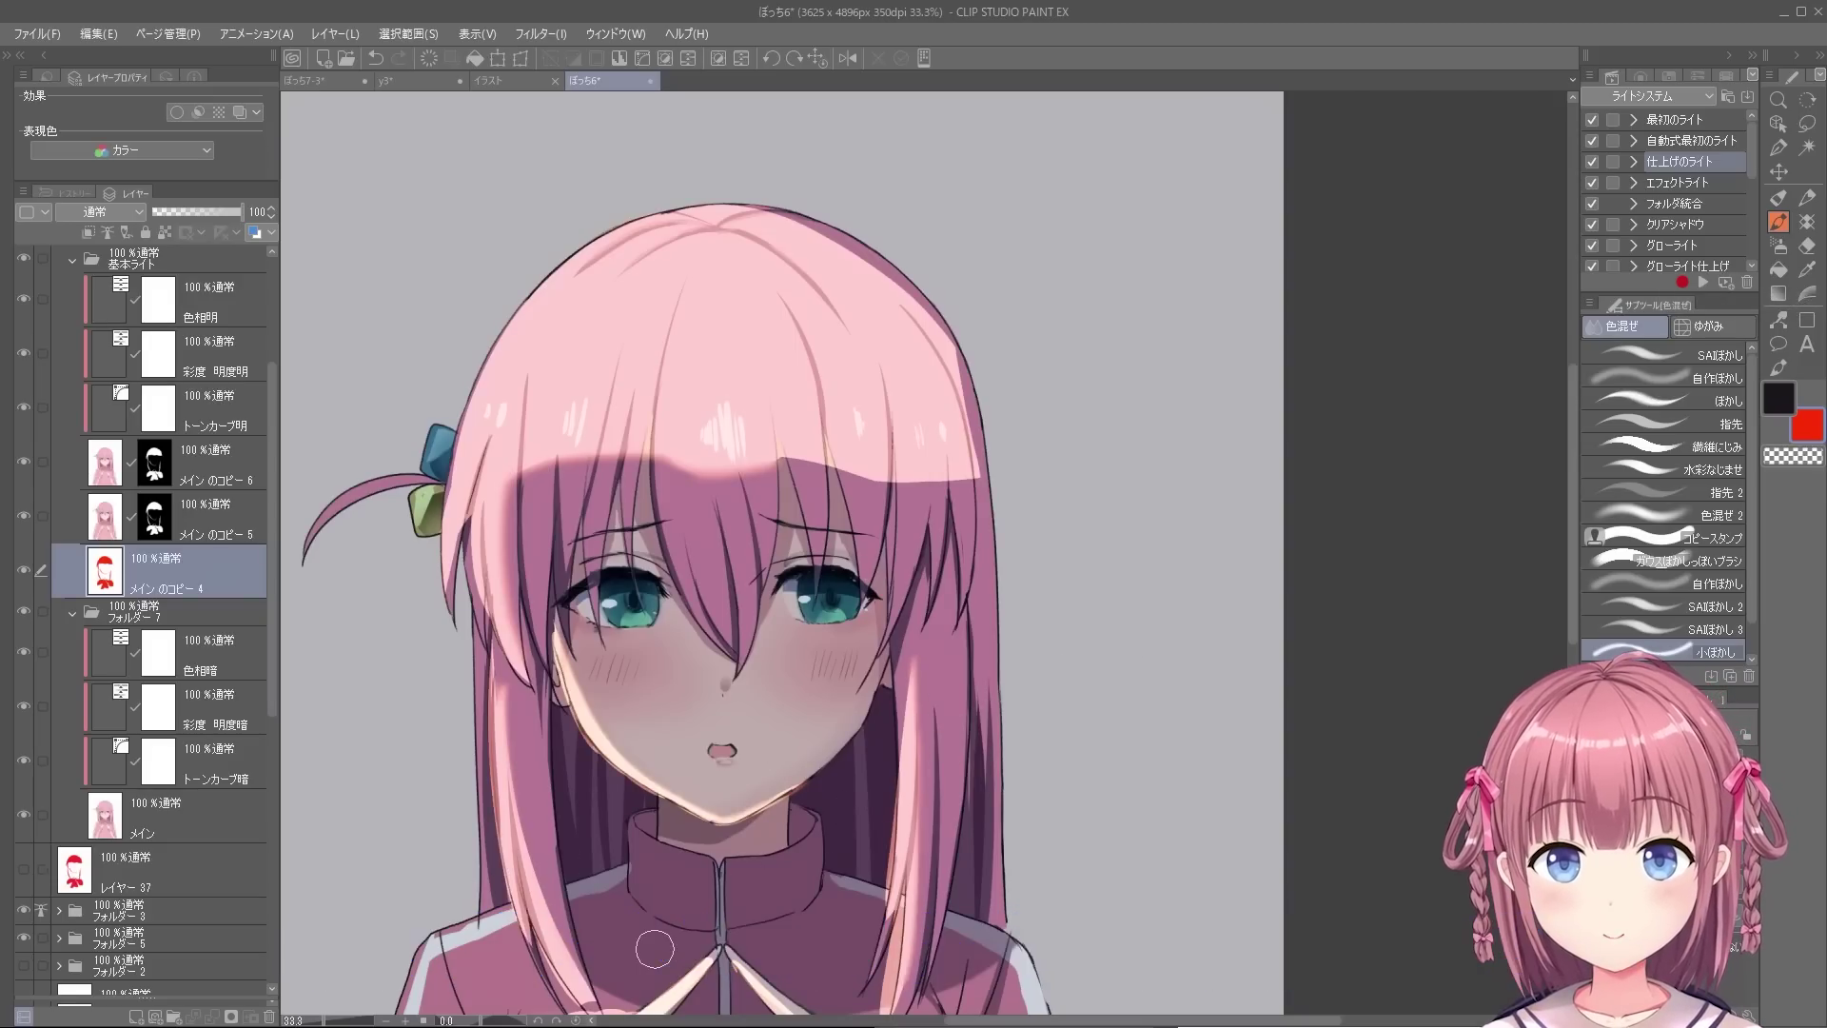
{"action": "scroll", "coordinate": [830, 611], "scroll_direction": "up", "scroll_amount": 4}
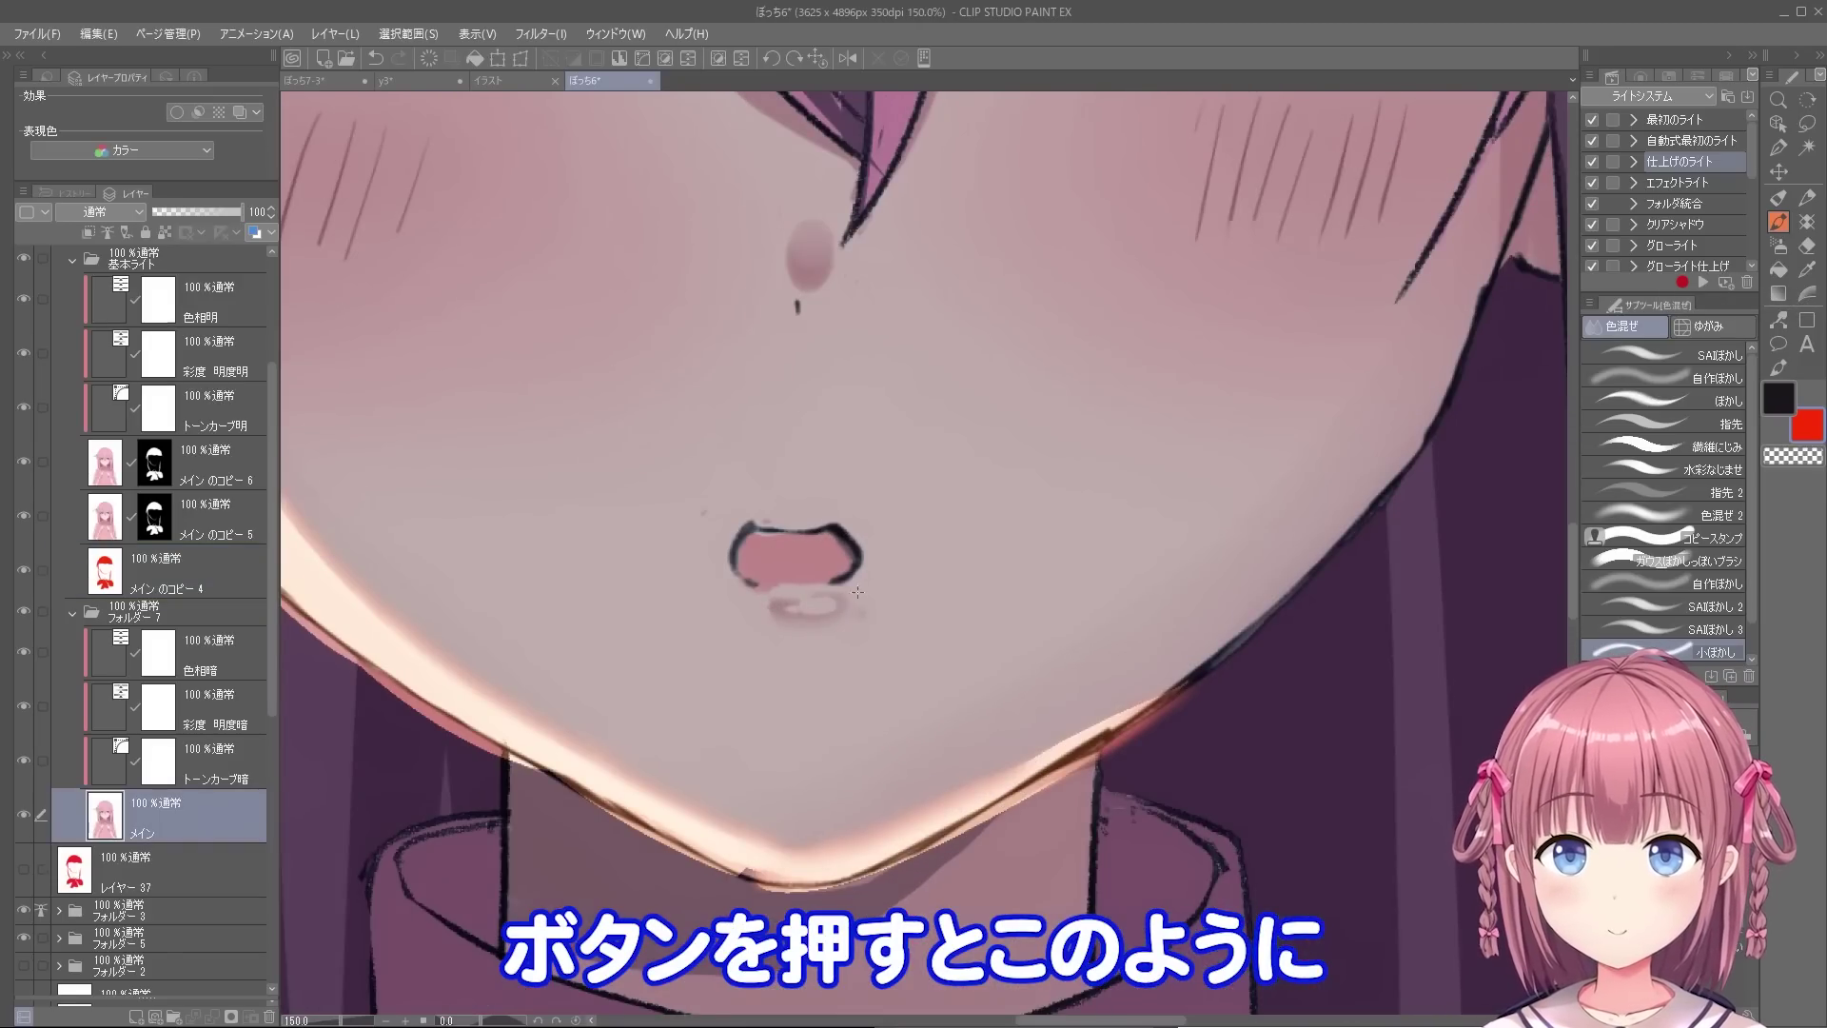
{"action": "scroll", "coordinate": [841, 621], "scroll_direction": "down", "scroll_amount": 3}
{"action": "scroll", "coordinate": [860, 583], "scroll_direction": "up", "scroll_amount": 1}
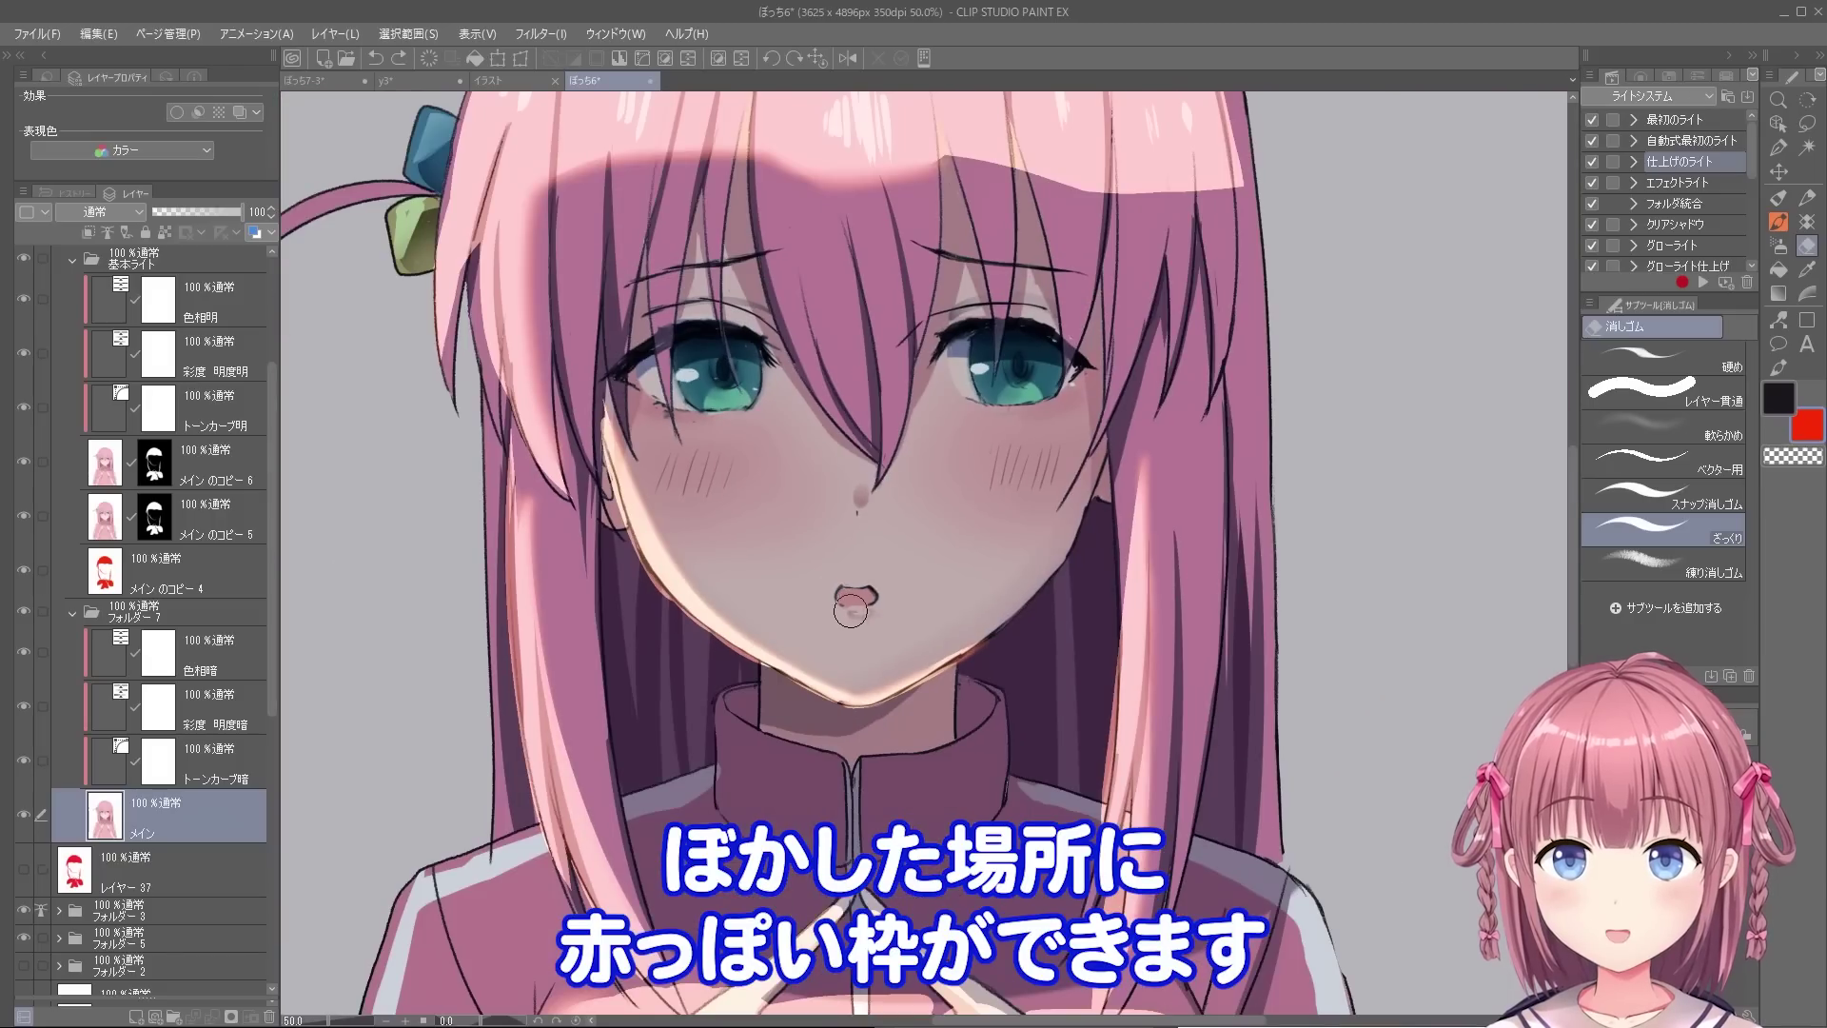
{"action": "scroll", "coordinate": [861, 657], "scroll_direction": "up", "scroll_amount": 2}
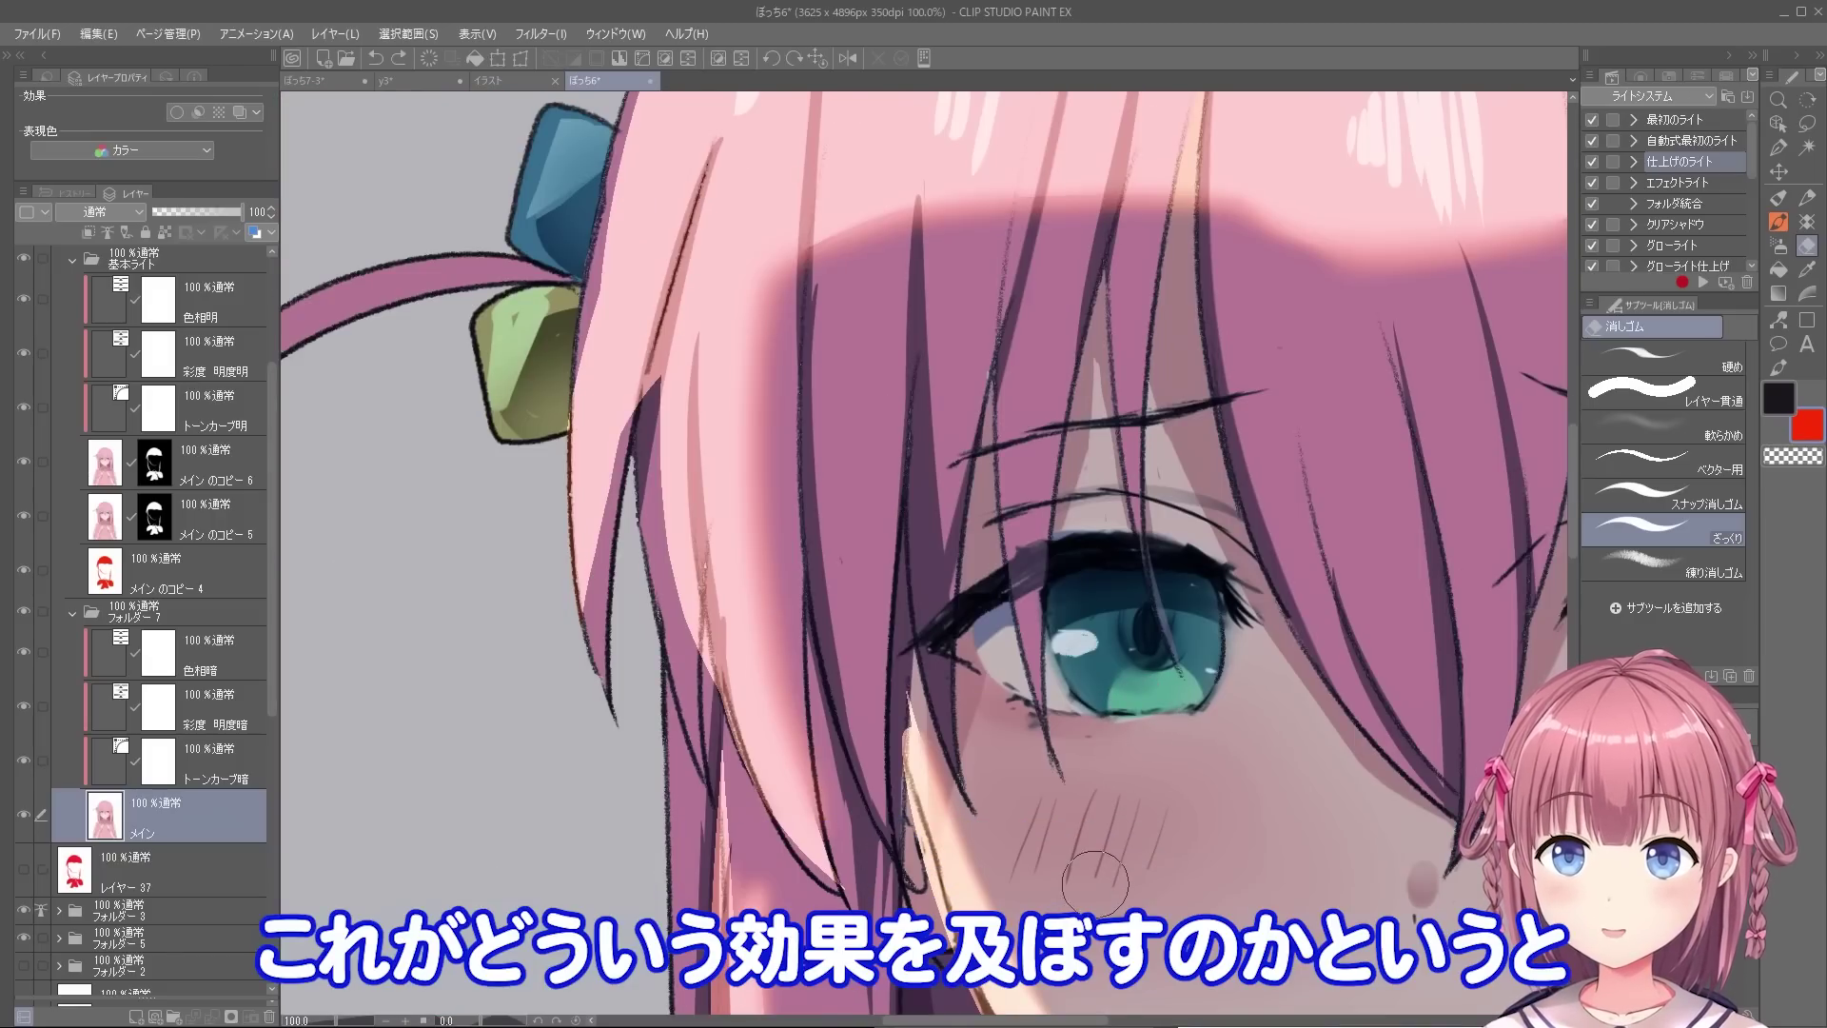
{"action": "scroll", "coordinate": [263, 437], "scroll_direction": "up", "scroll_amount": 4}
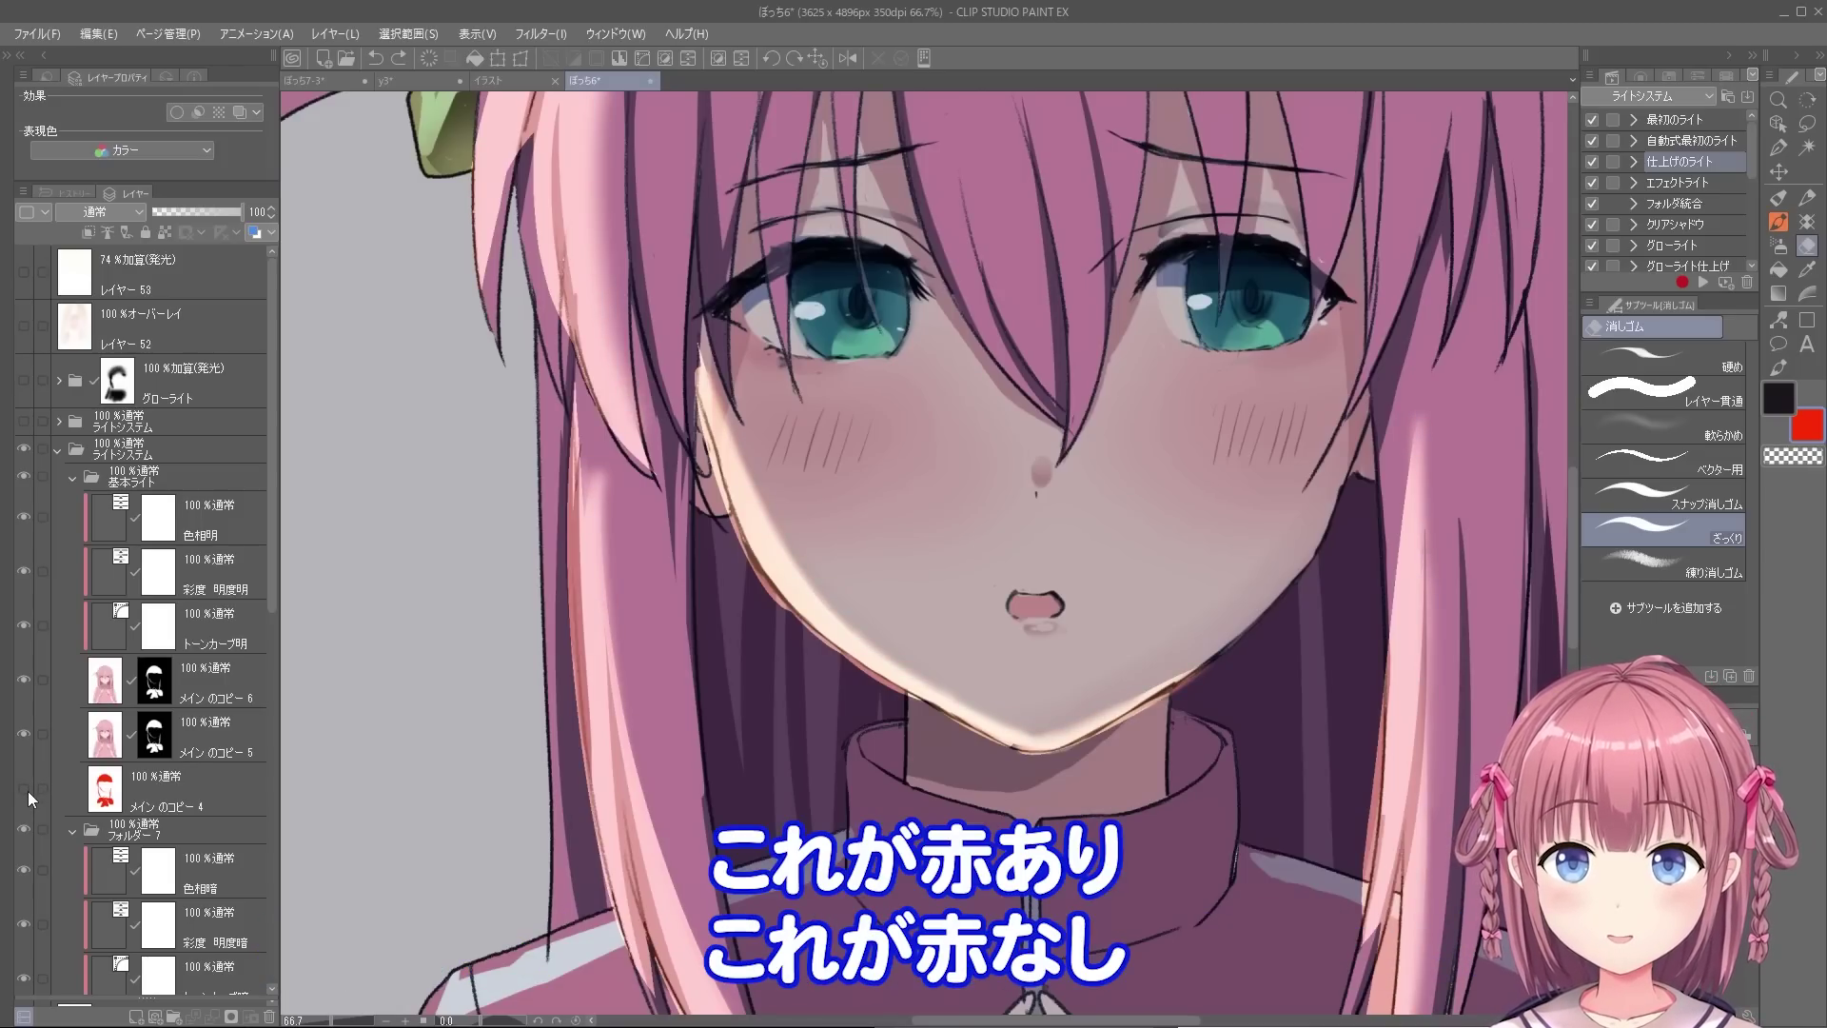
{"action": "left_click", "coordinate": [25, 789]}
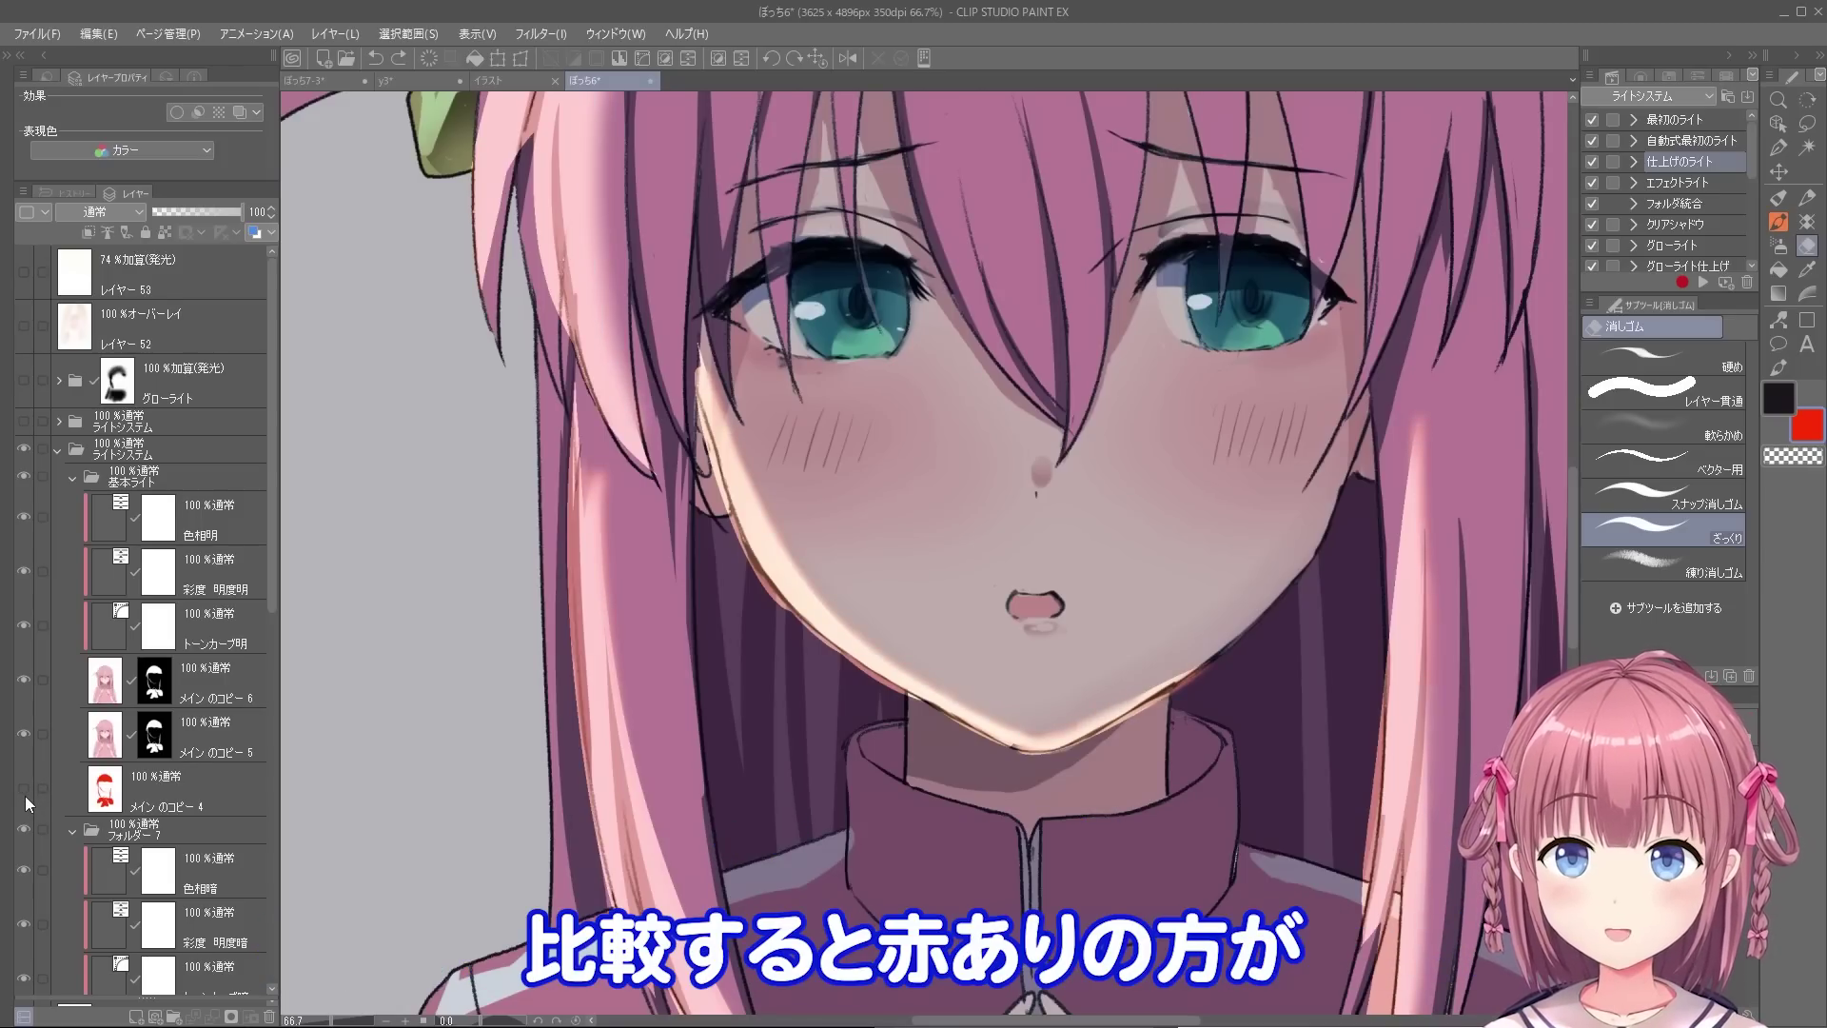
{"action": "scroll", "coordinate": [1019, 414], "scroll_direction": "up", "scroll_amount": 2}
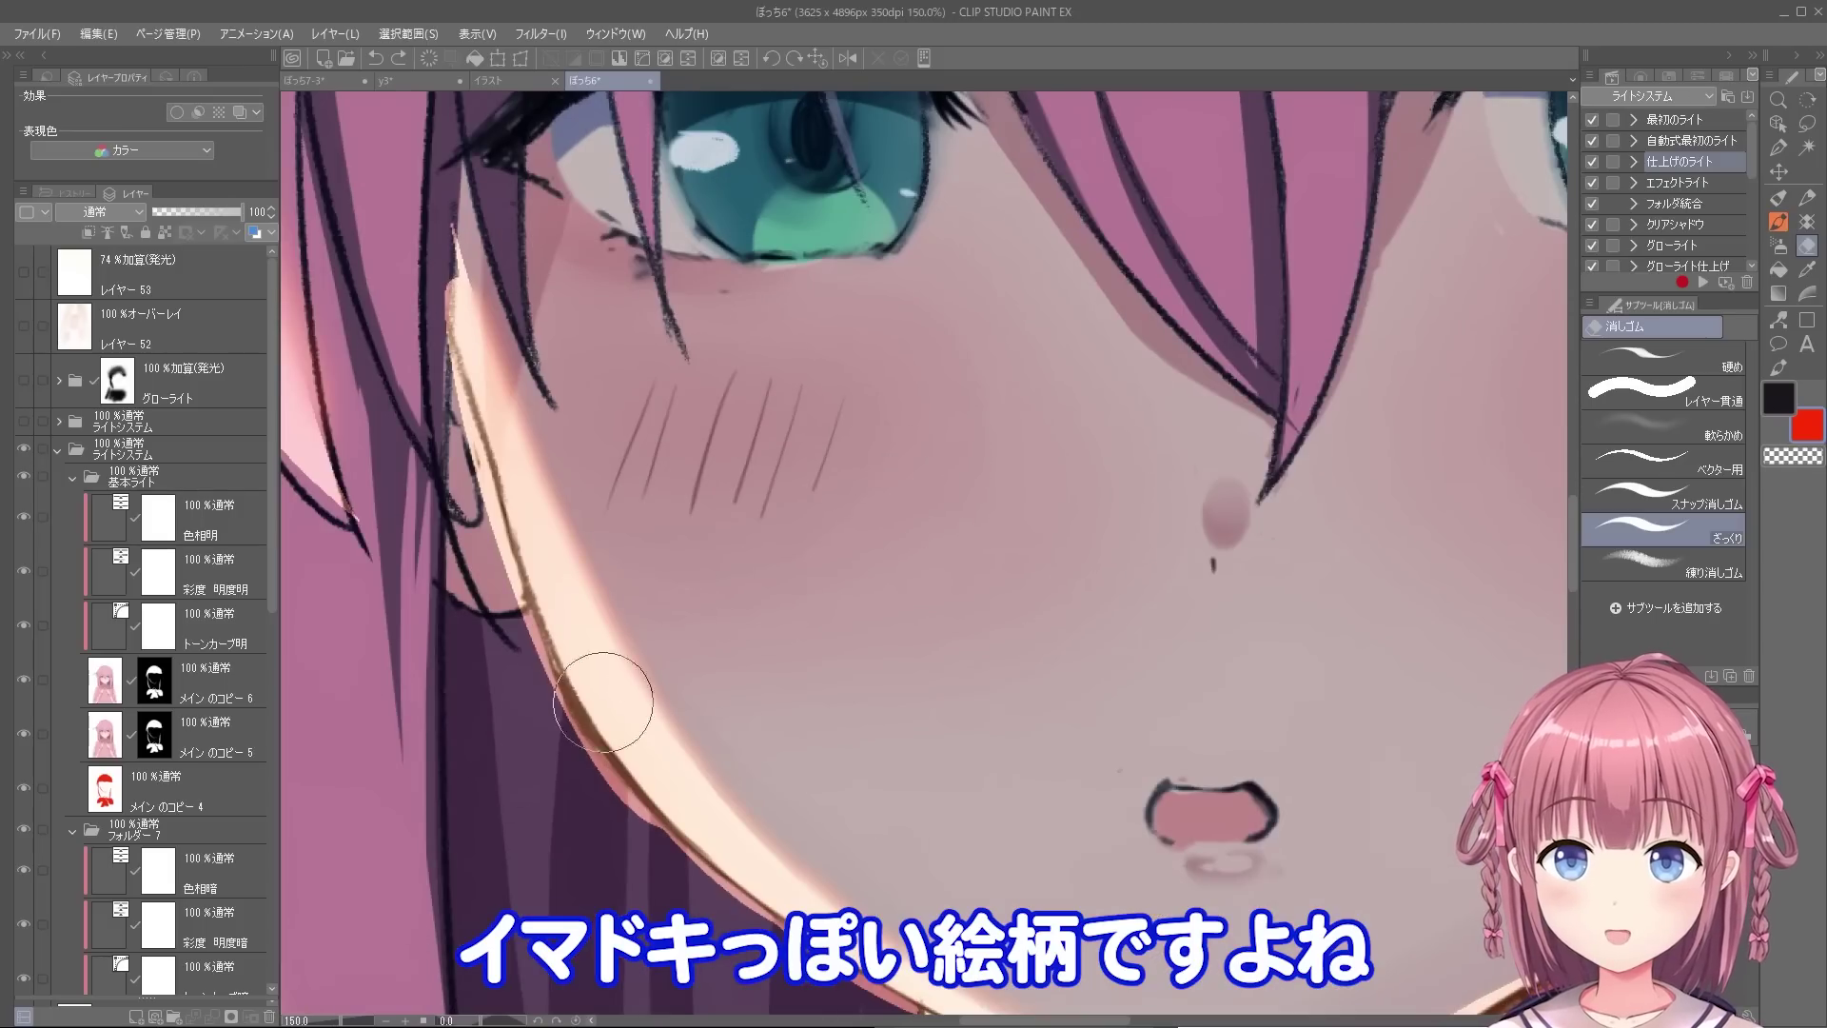
{"action": "left_click", "coordinate": [26, 790]}
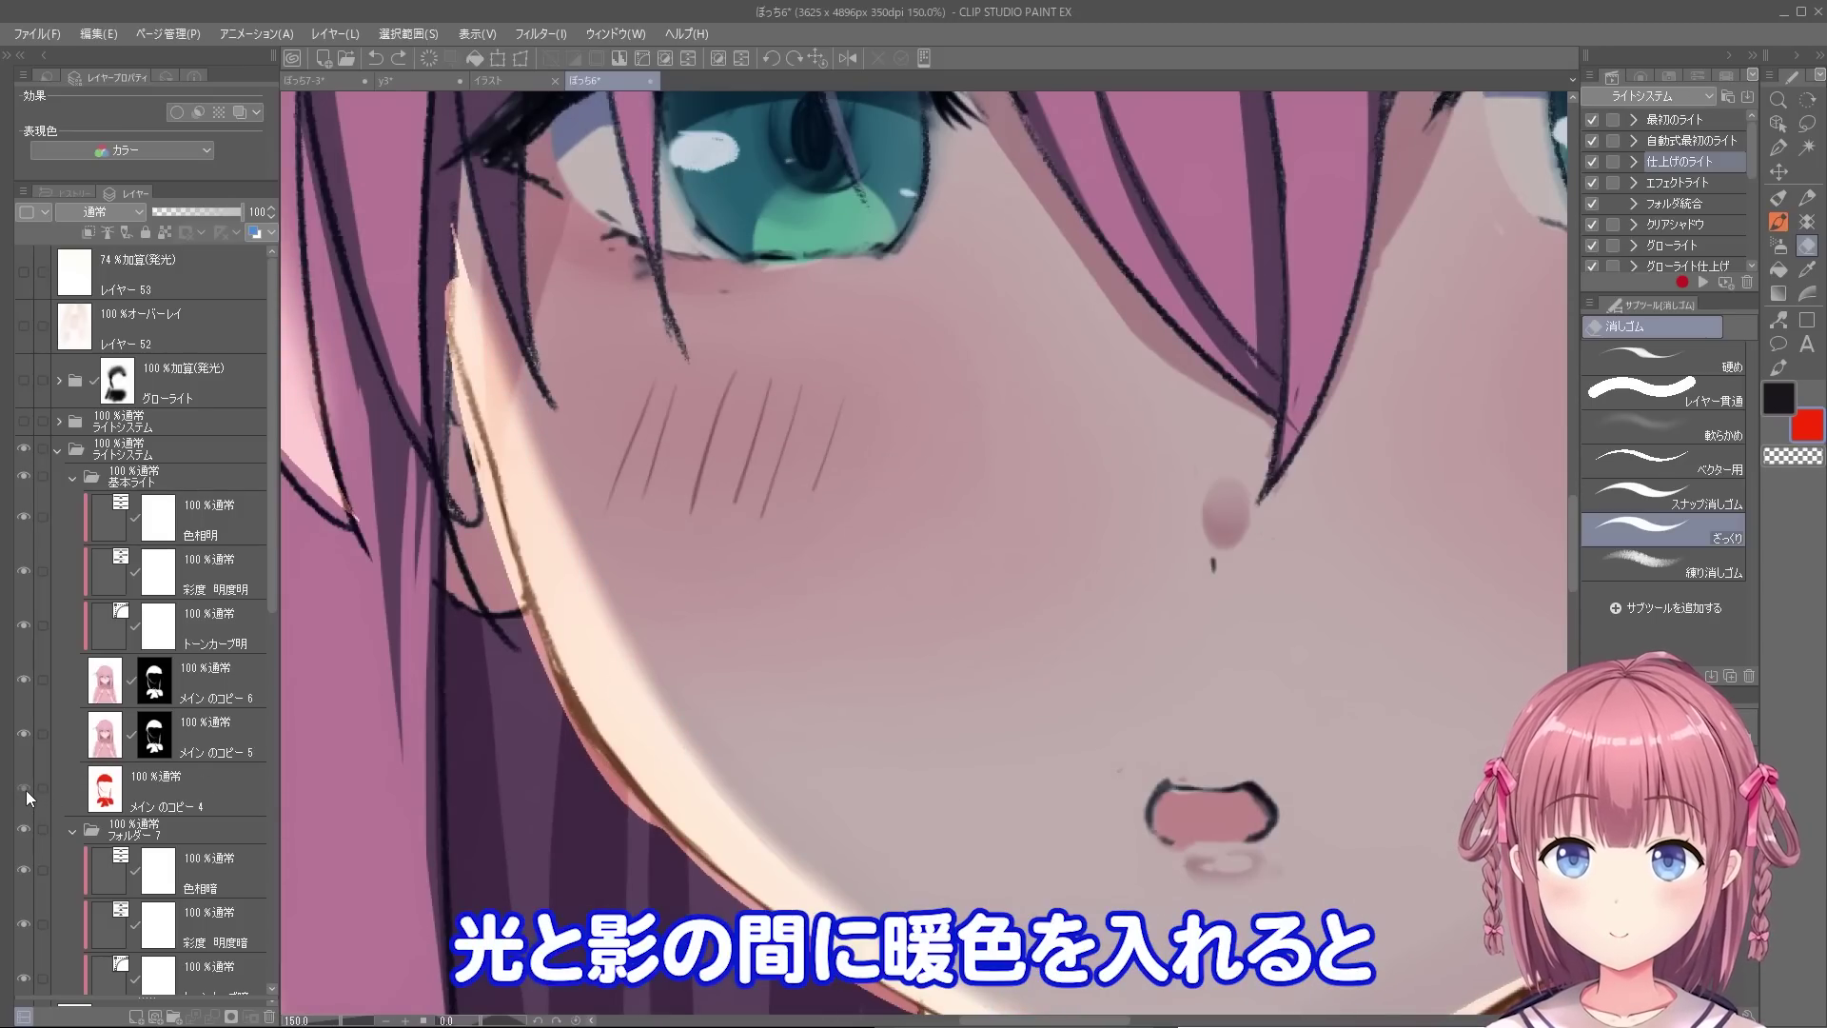
{"action": "left_click", "coordinate": [26, 790]}
{"action": "left_click", "coordinate": [25, 790]}
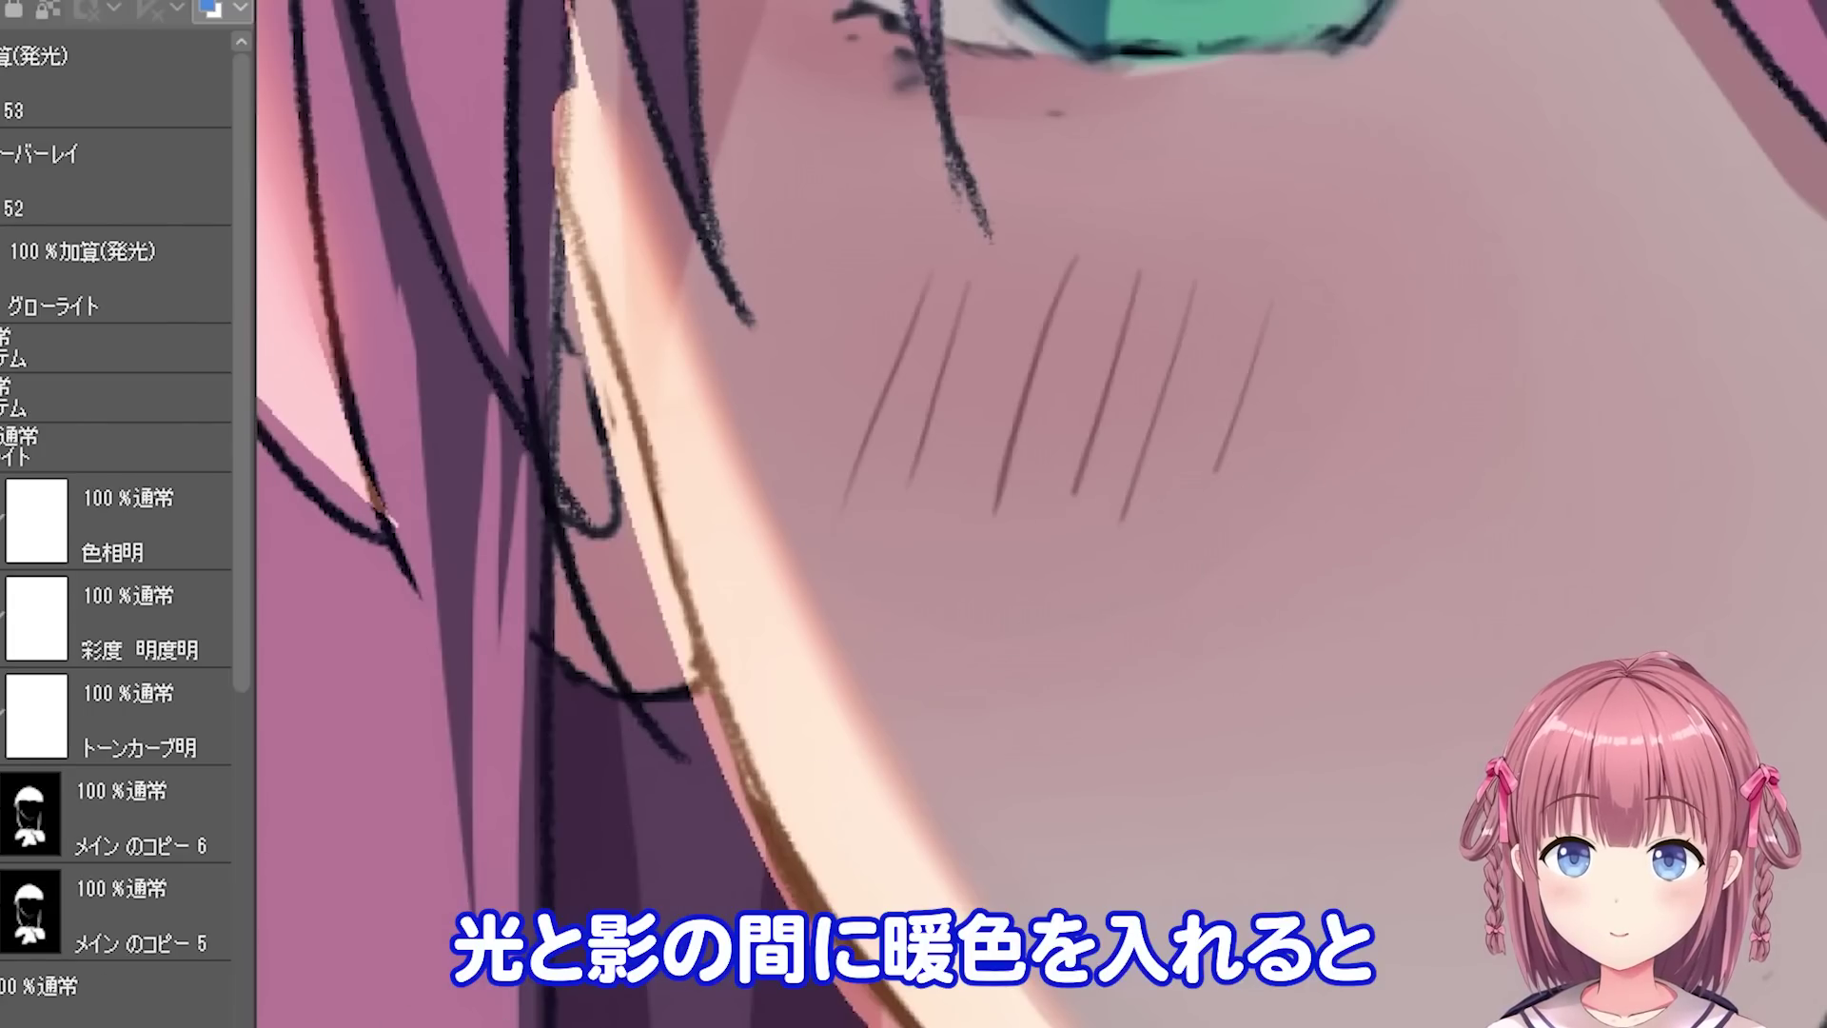
{"action": "left_click", "coordinate": [2, 1008]}
{"action": "left_click", "coordinate": [2, 1008]}
{"action": "scroll", "coordinate": [1337, 528], "scroll_direction": "down", "scroll_amount": 2}
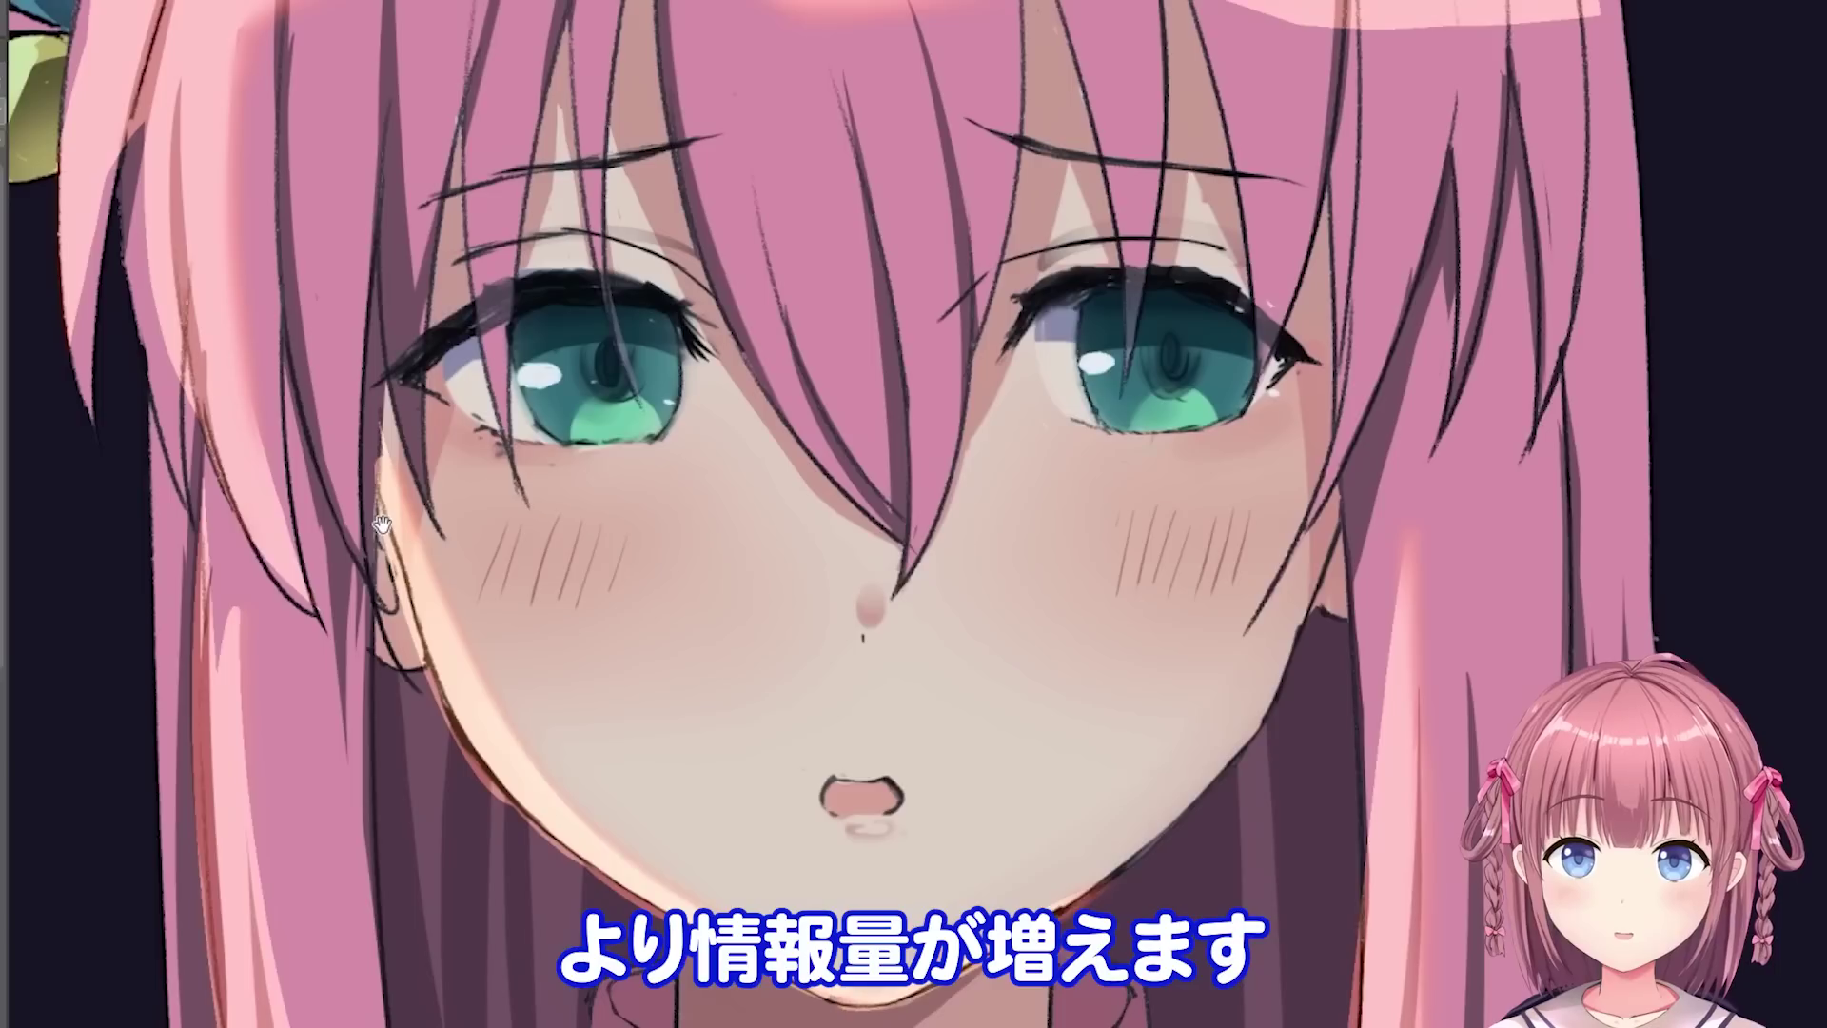
- Toggle the border layer's visibility and examine how the added border colours look on the face and the rest of the character
{"action": "left_click_drag", "start_coordinate": [382, 525], "coordinate": [369, 589]}
{"action": "left_click", "coordinate": [2, 1008]}
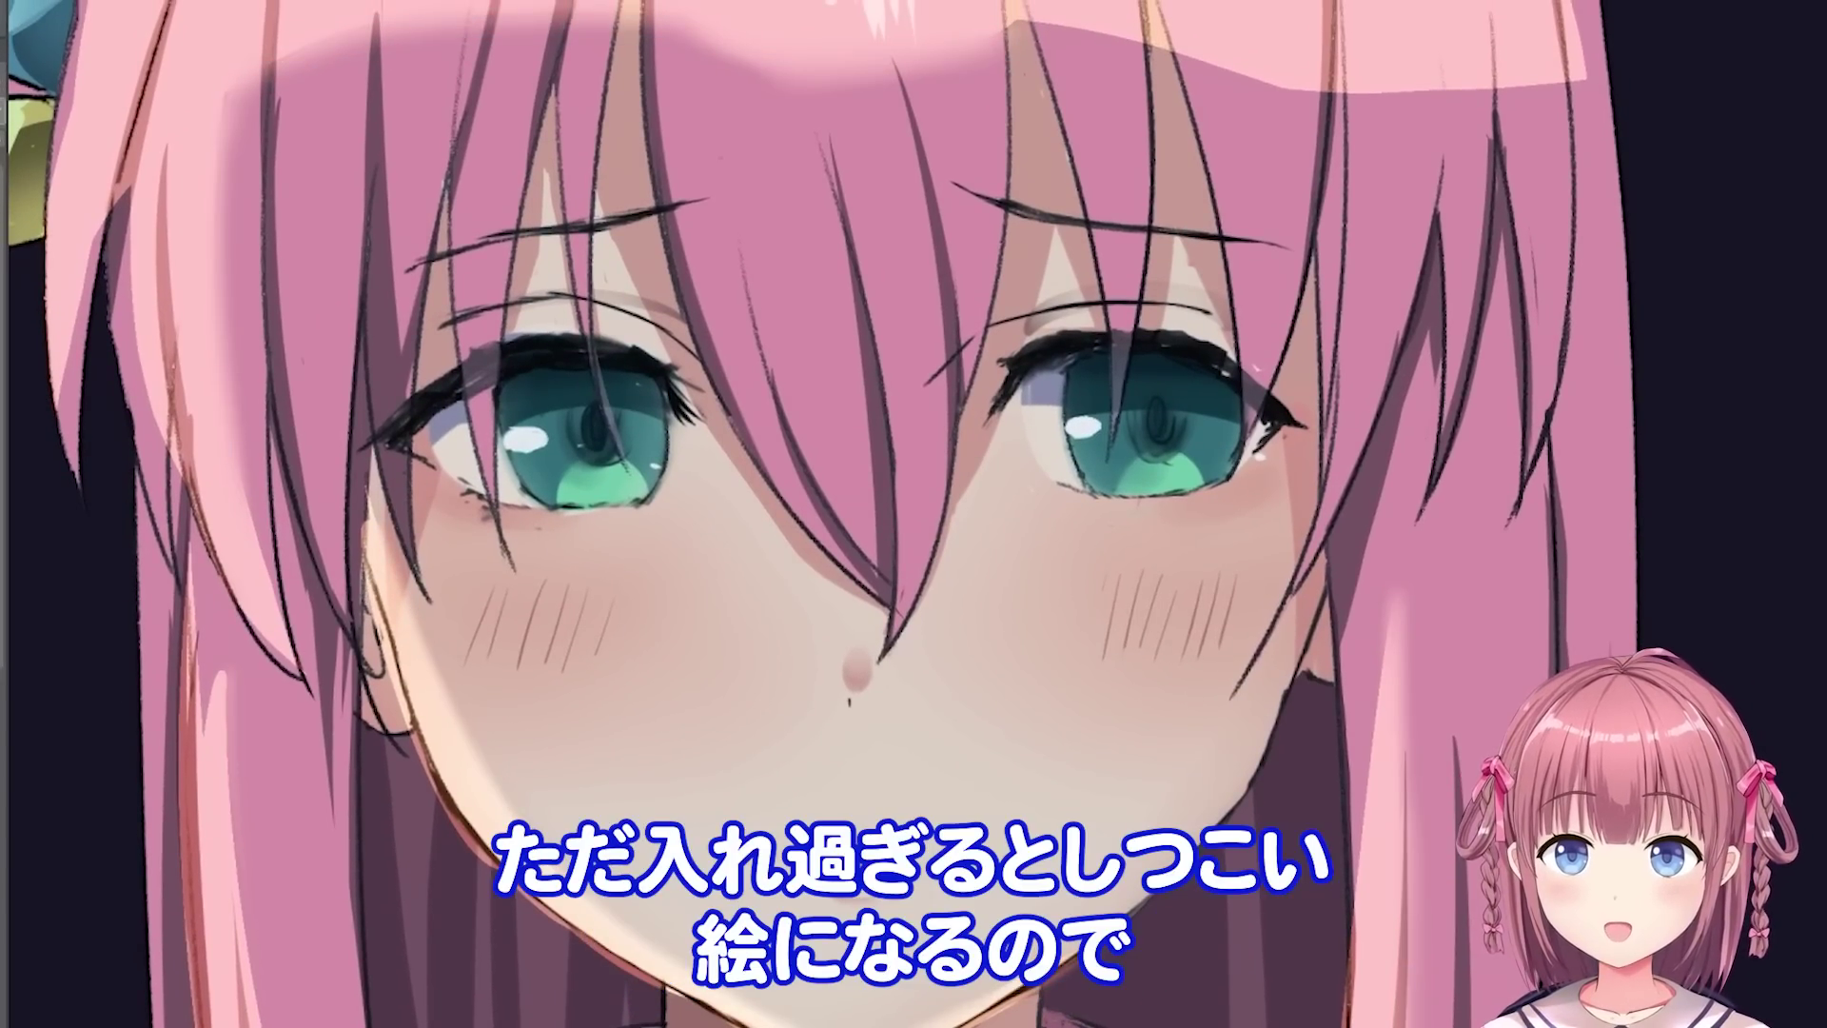
{"action": "left_click", "coordinate": [2, 1008]}
{"action": "left_click", "coordinate": [2, 1008]}
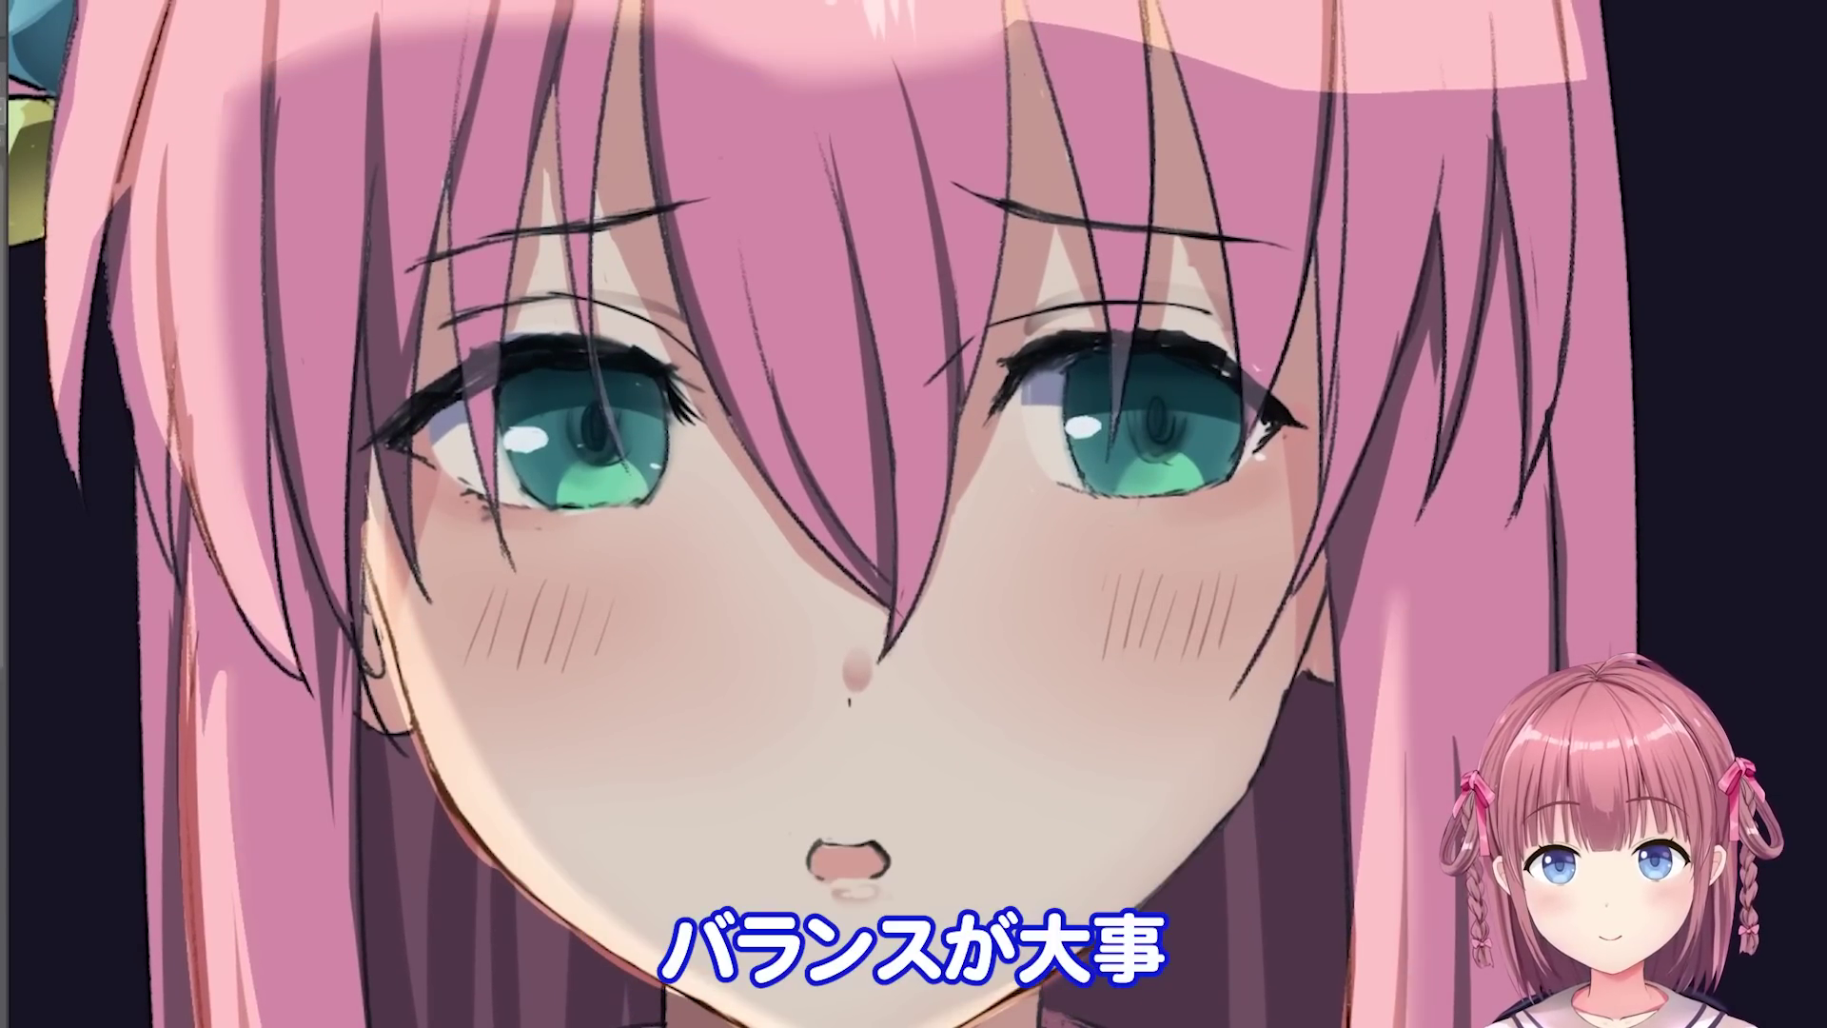
{"action": "left_click", "coordinate": [2, 1008]}
{"action": "scroll", "coordinate": [98, 848], "scroll_direction": "down", "scroll_amount": 2}
{"action": "left_click_drag", "start_coordinate": [1077, 788], "coordinate": [1262, 105]}
{"action": "left_click_drag", "start_coordinate": [1237, 742], "coordinate": [1260, 331]}
{"action": "left_click_drag", "start_coordinate": [1015, 1010], "coordinate": [988, 740]}
{"action": "scroll", "coordinate": [849, 894], "scroll_direction": "up", "scroll_amount": 2}
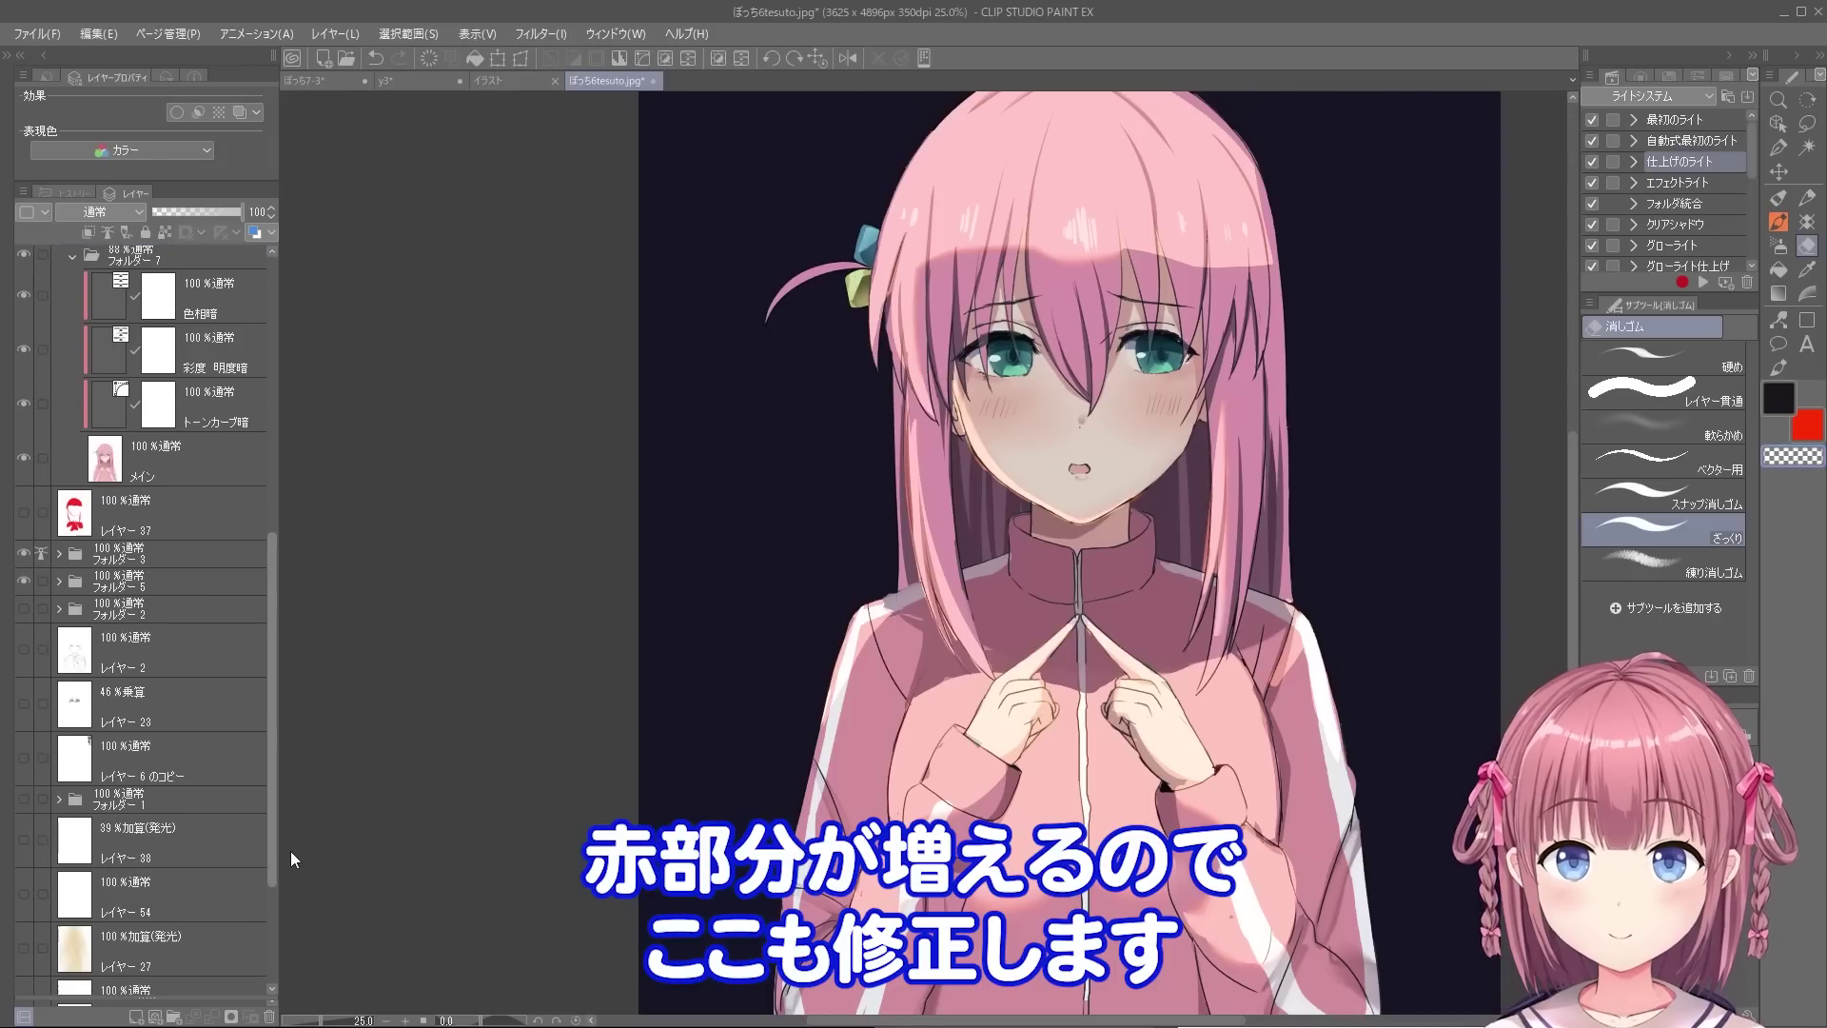
- Toggle the visibility of レイヤー 54 and レイヤー 27, and look through the layer stack of the finished illustration
{"action": "left_click_drag", "start_coordinate": [26, 895], "coordinate": [24, 945]}
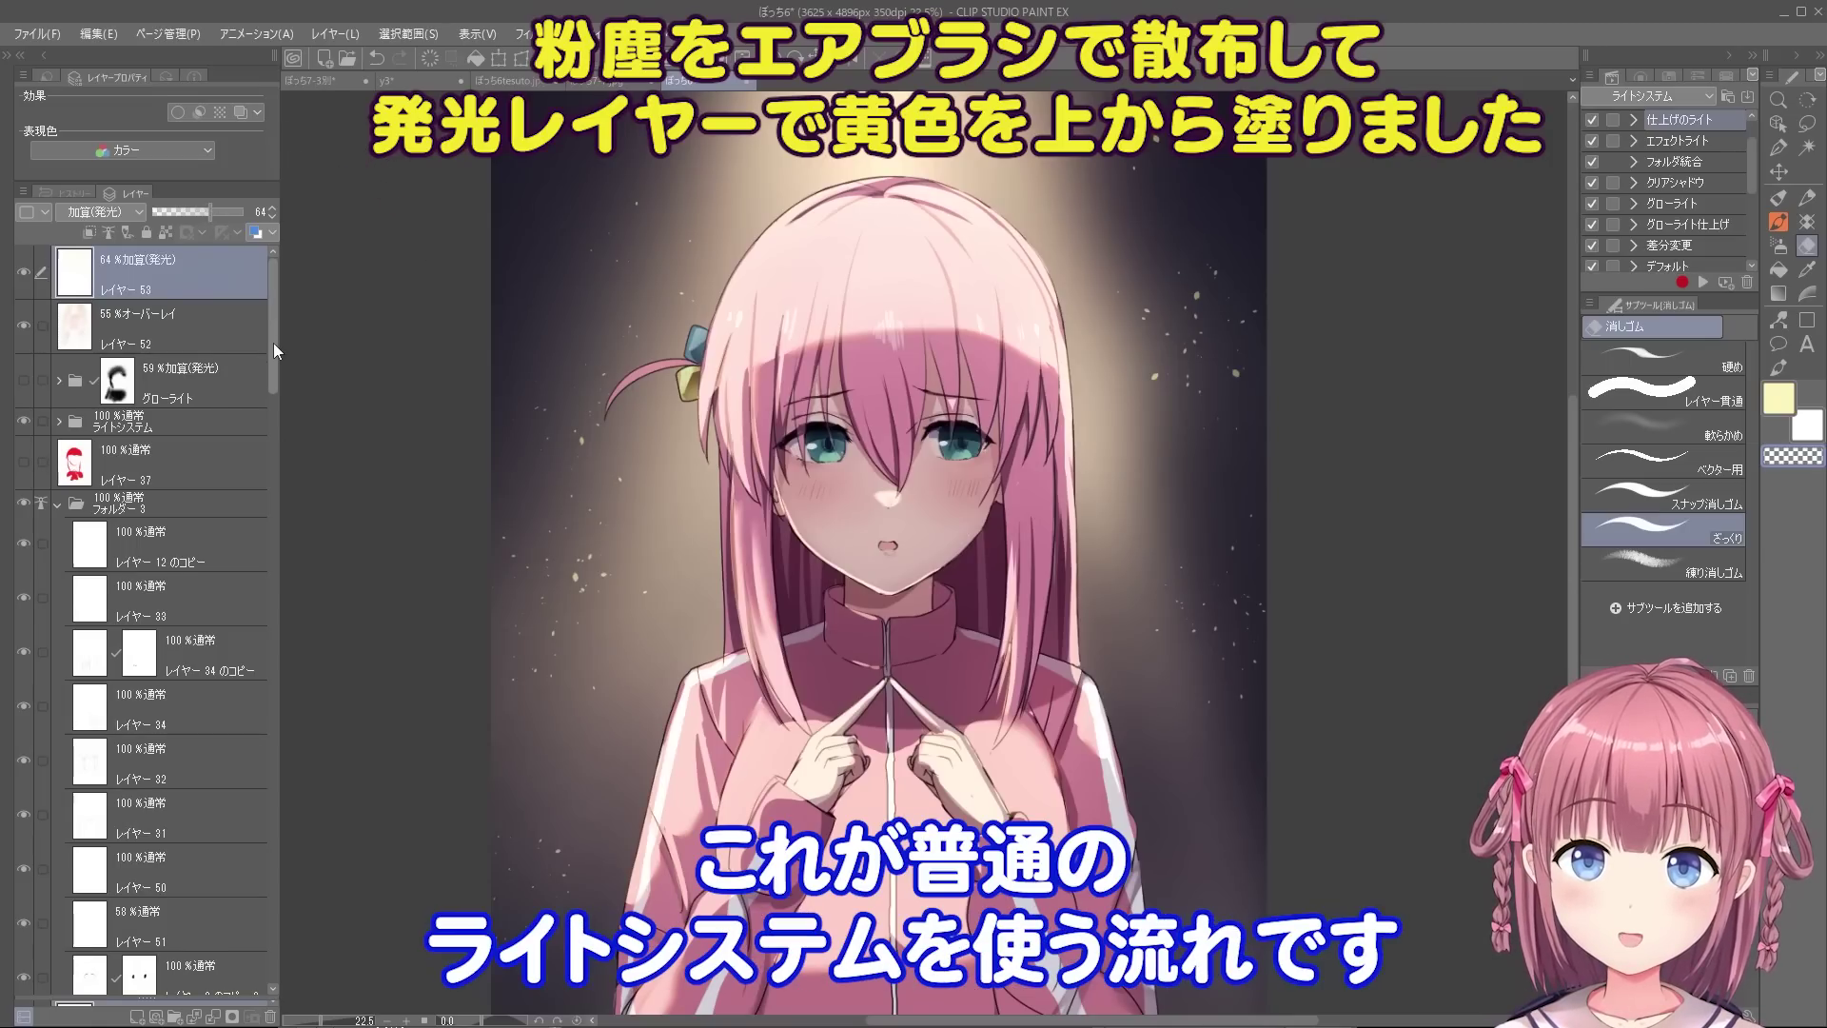
{"action": "left_click_drag", "start_coordinate": [272, 343], "coordinate": [243, 620]}
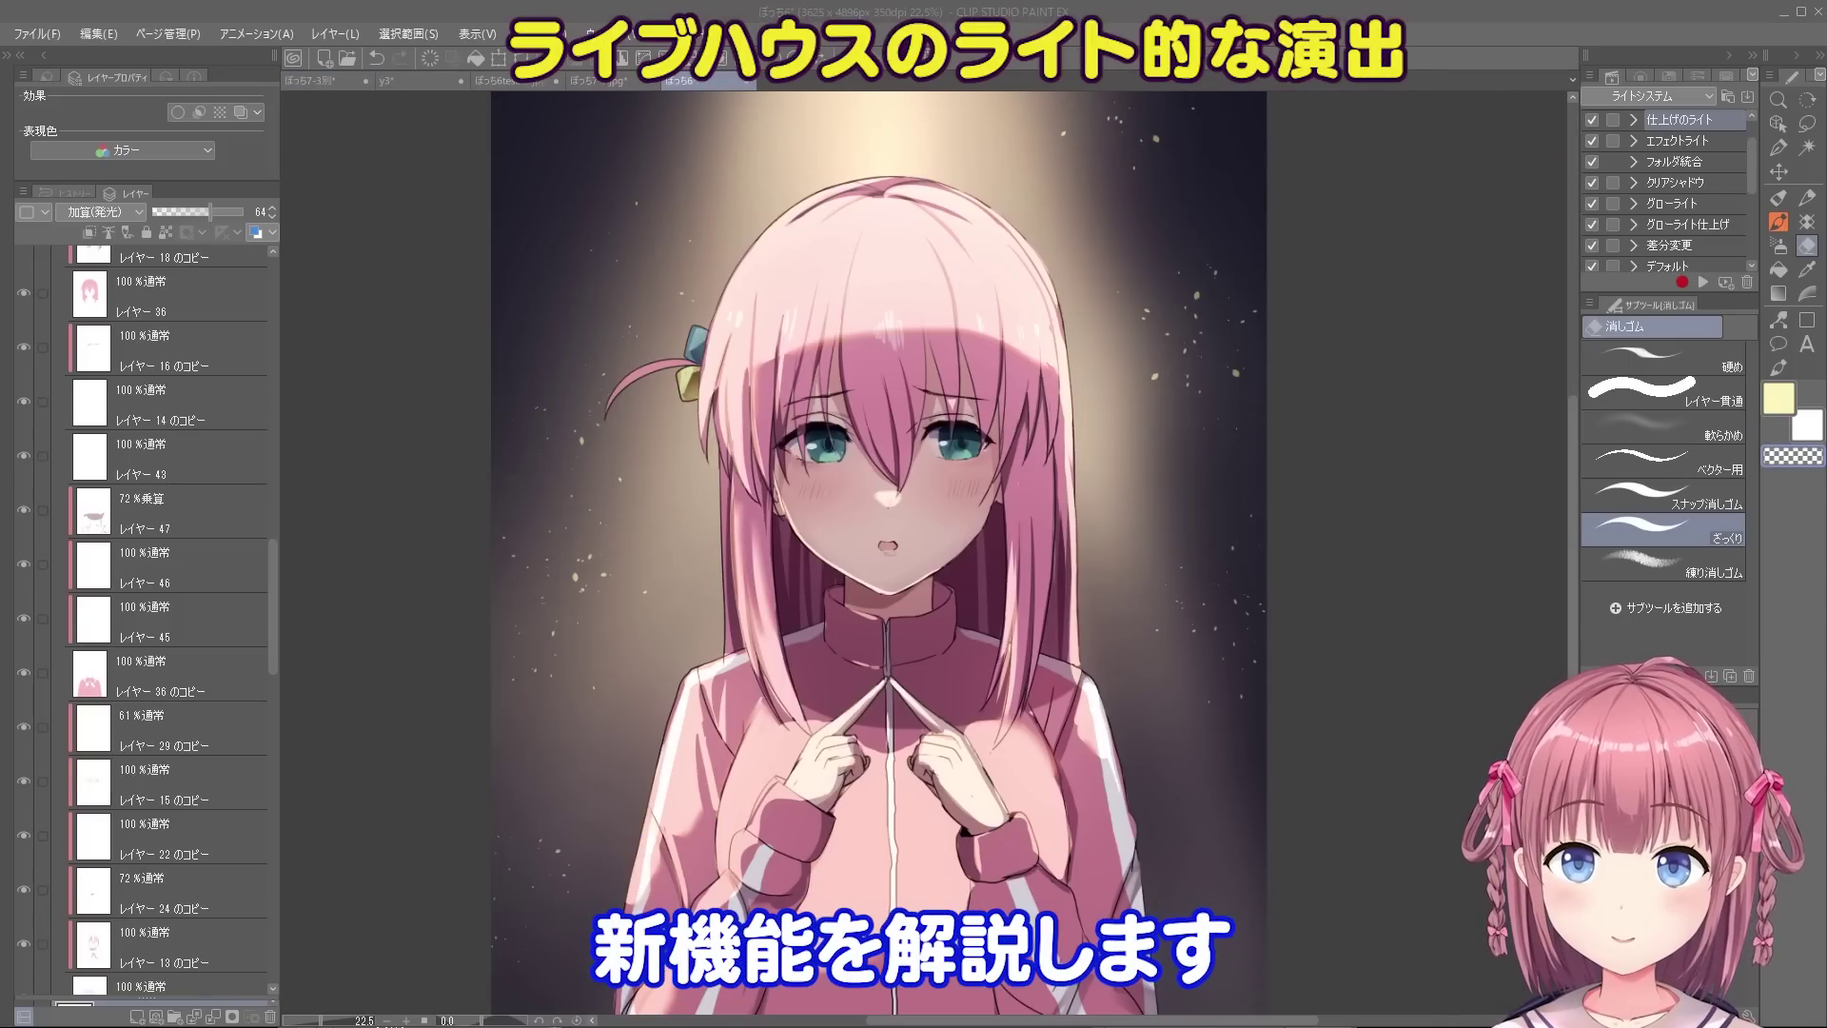
- Paint the lit half of the character red on レイヤー 37 and generate light and shadow with the 自動式最初のライト auto action
{"action": "mouse_move", "coordinate": [988, 497]}
{"action": "left_mouse_down"}
{"action": "mouse_move", "coordinate": [990, 547]}
{"action": "mouse_move", "coordinate": [881, 448]}
{"action": "mouse_move", "coordinate": [1000, 429]}
{"action": "mouse_move", "coordinate": [959, 546]}
{"action": "mouse_move", "coordinate": [914, 590]}
{"action": "mouse_move", "coordinate": [837, 819]}
{"action": "mouse_move", "coordinate": [885, 857]}
{"action": "mouse_move", "coordinate": [974, 710]}
{"action": "mouse_move", "coordinate": [961, 780]}
{"action": "mouse_move", "coordinate": [1085, 752]}
{"action": "mouse_move", "coordinate": [1094, 781]}
{"action": "mouse_move", "coordinate": [980, 857]}
{"action": "mouse_move", "coordinate": [937, 836]}
{"action": "left_mouse_up"}
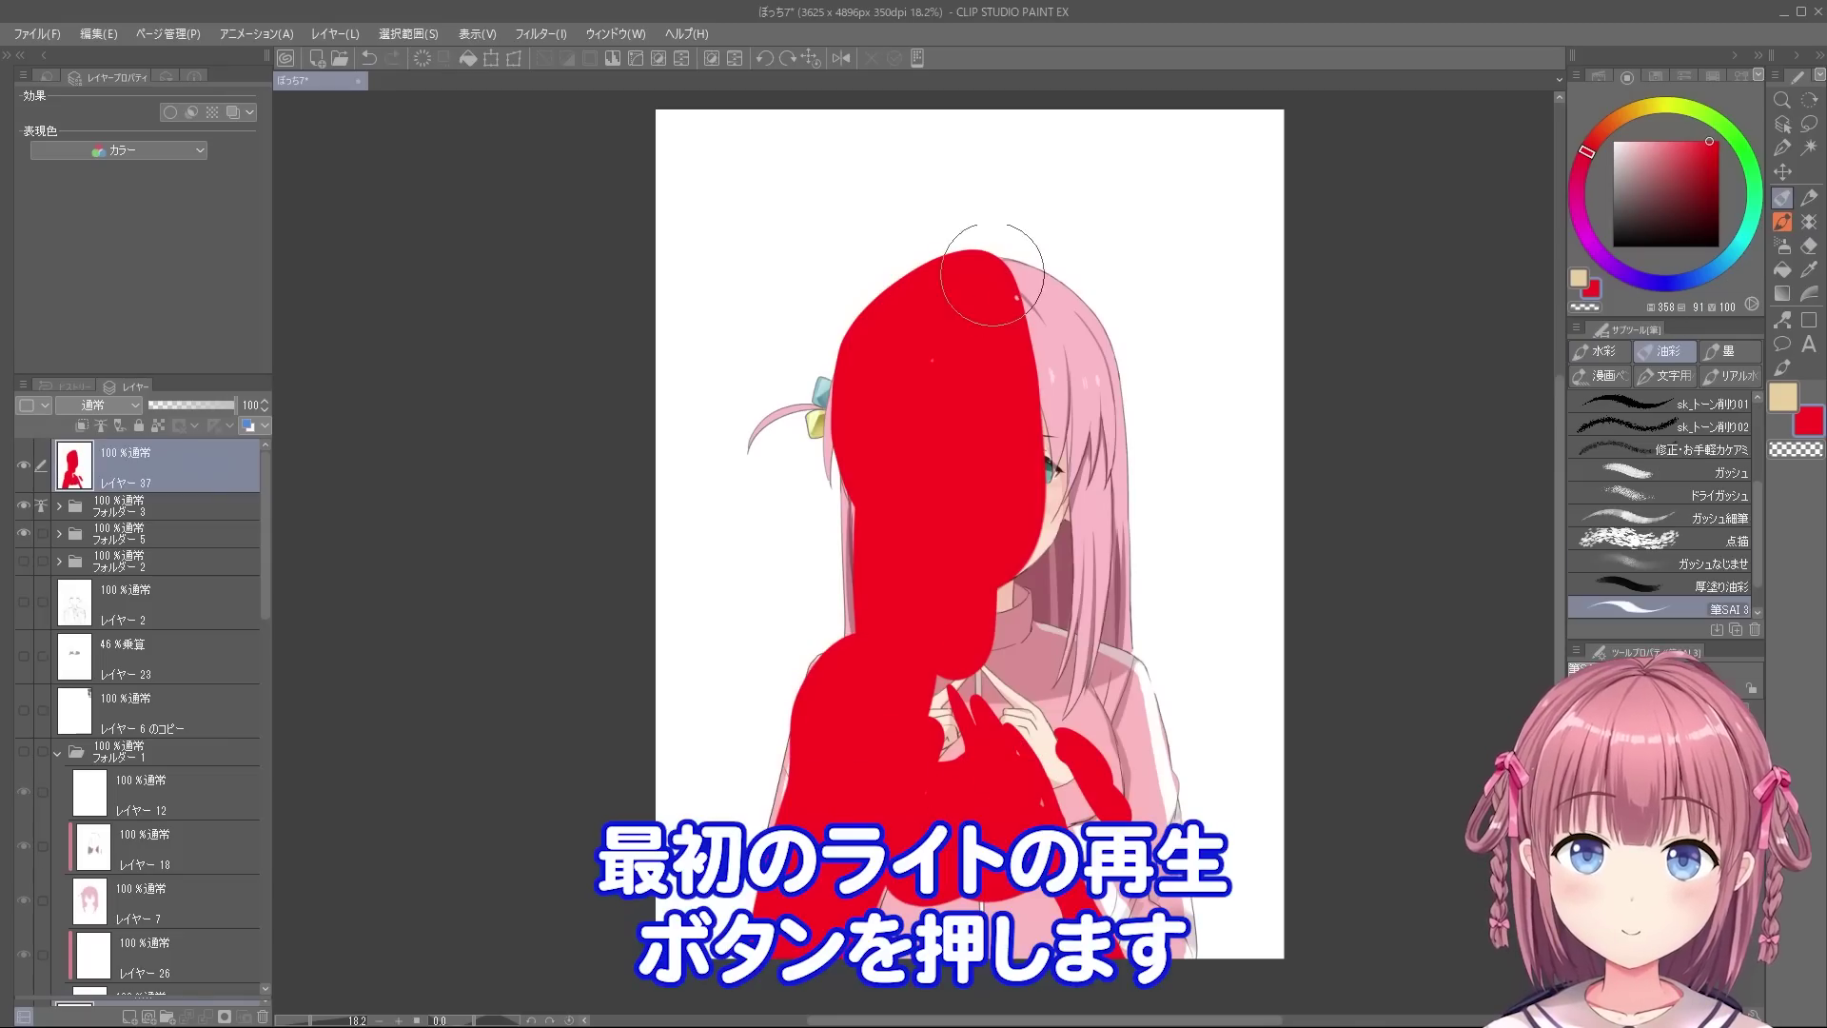
{"action": "left_click", "coordinate": [1591, 76]}
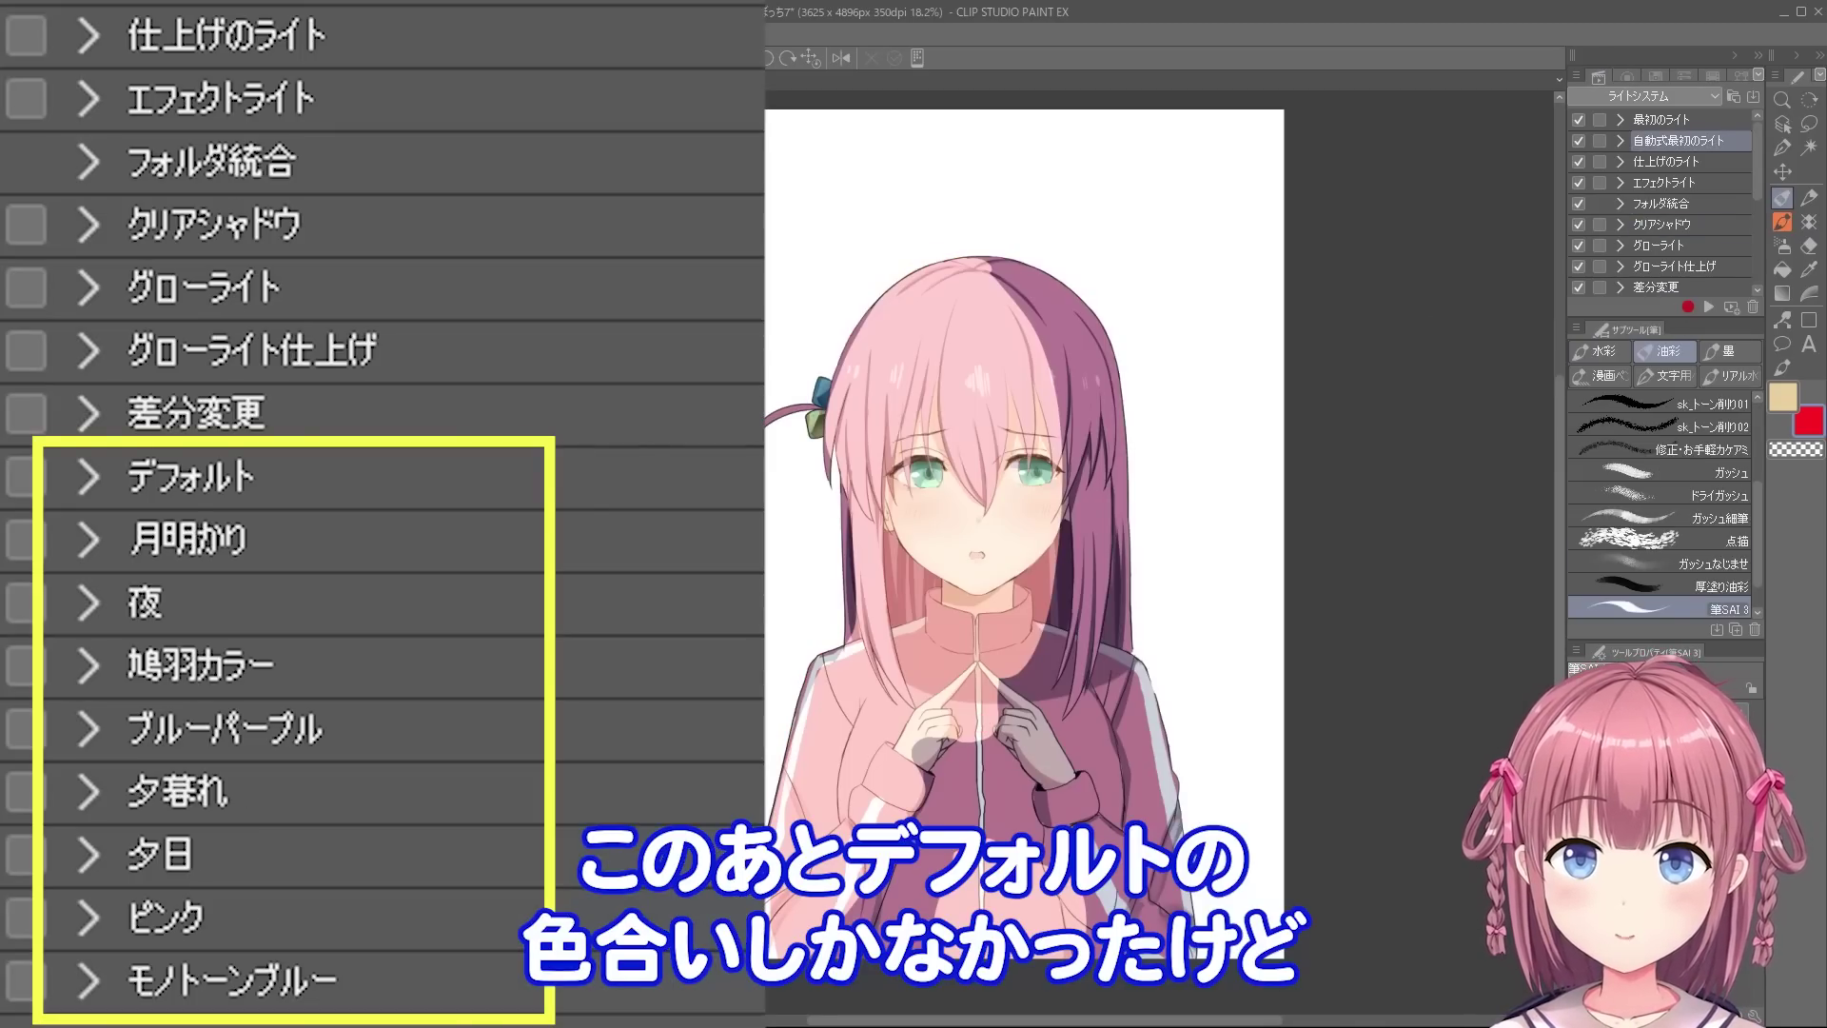
- Touch up the border between light and shadow beside the face and on the jacket with the brush and eraser
{"action": "key", "text": "e"}
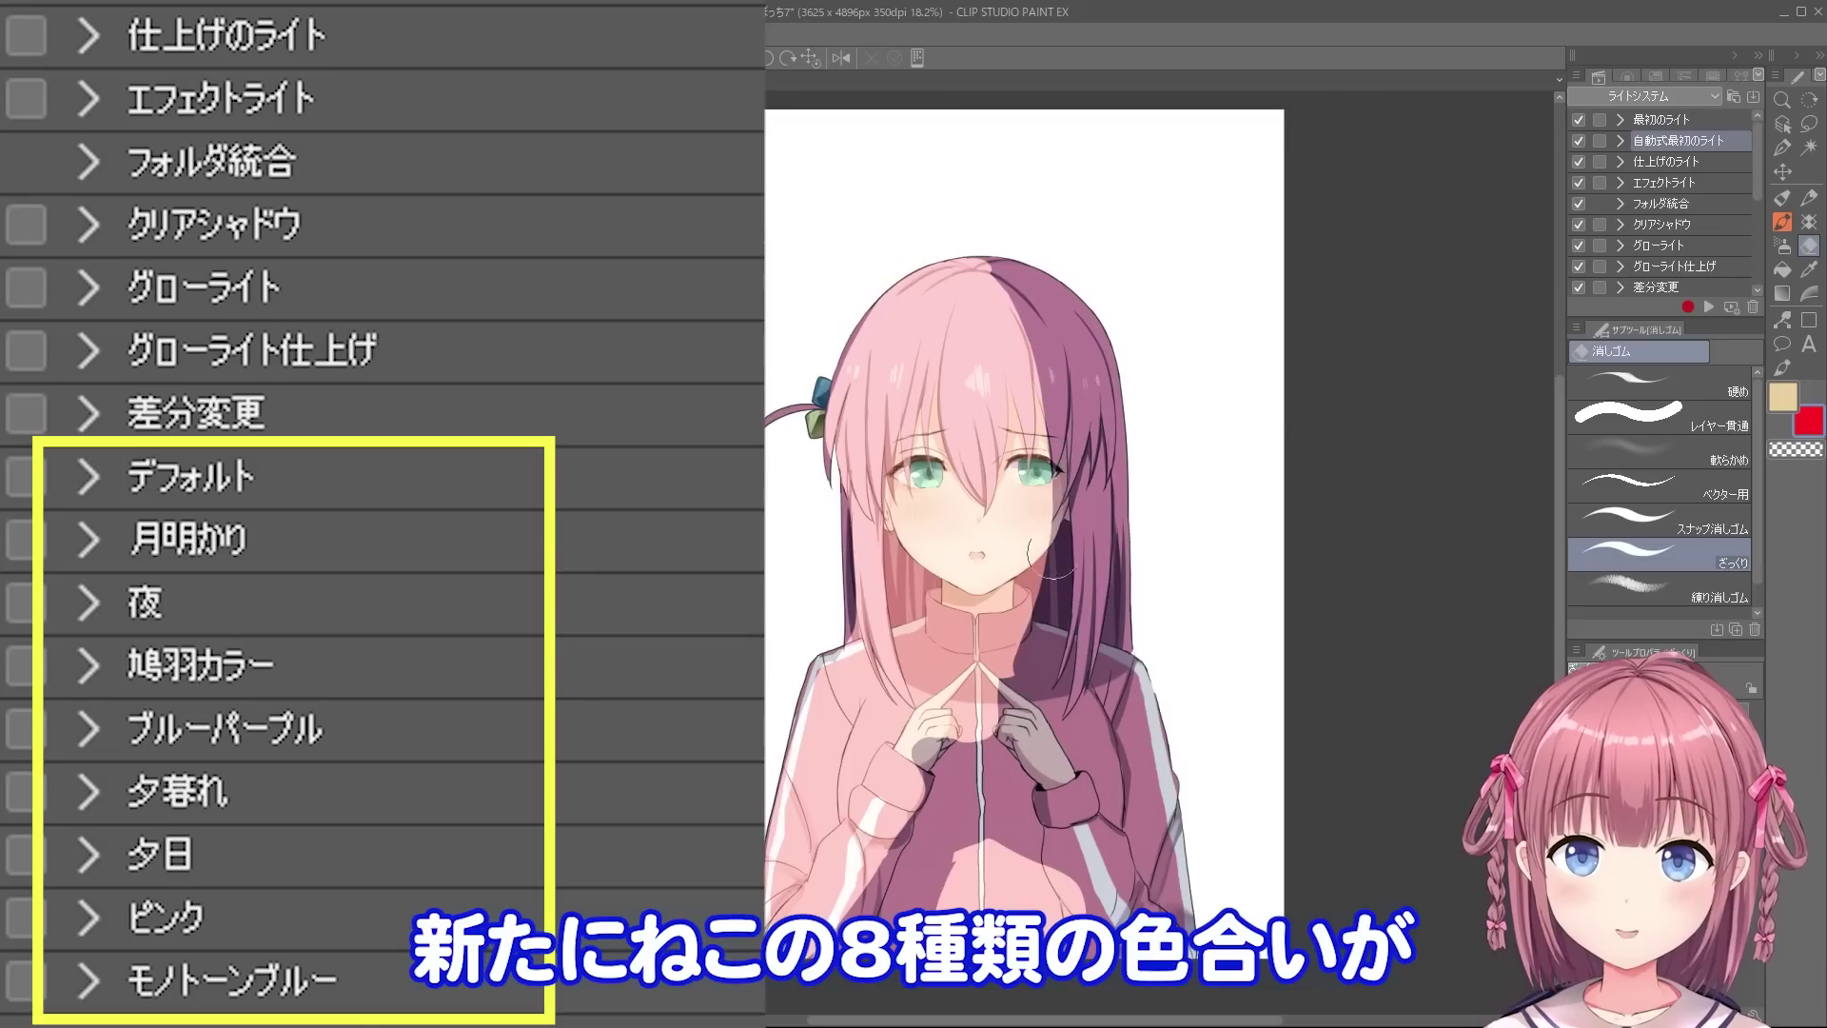
{"action": "key", "text": "b"}
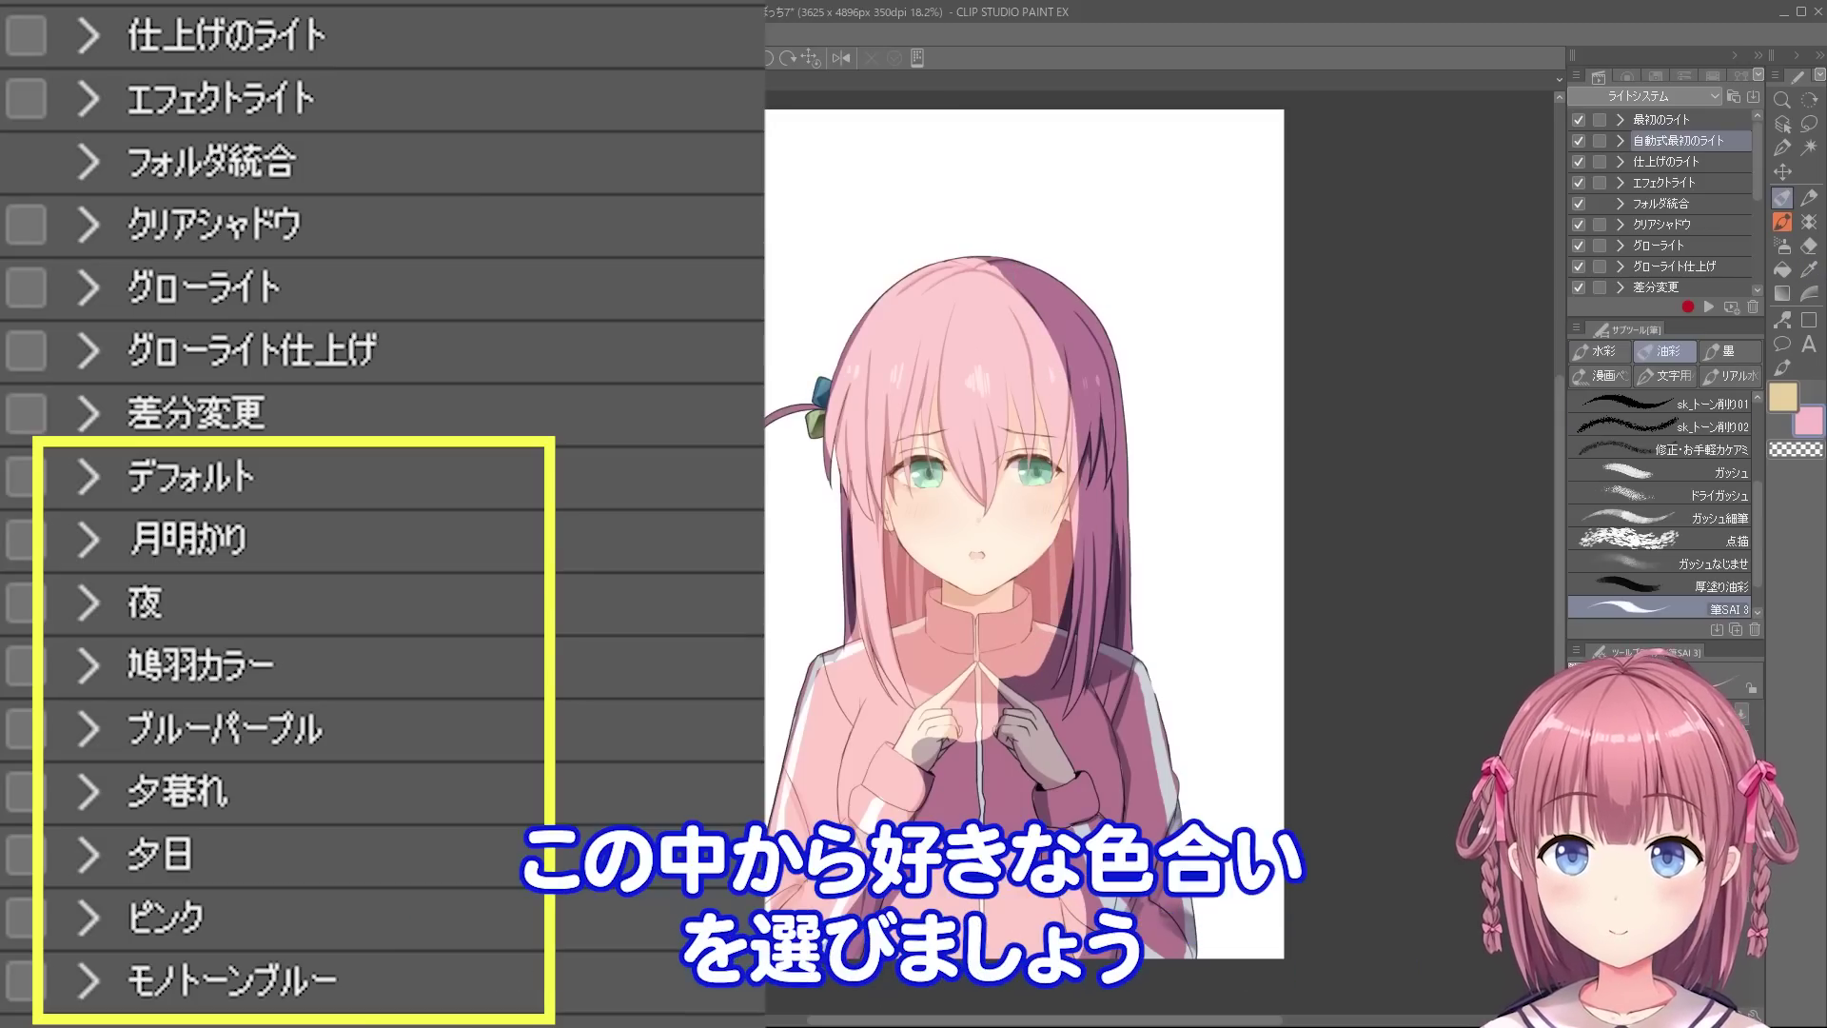
{"action": "key", "text": "e"}
{"action": "key", "text": "b"}
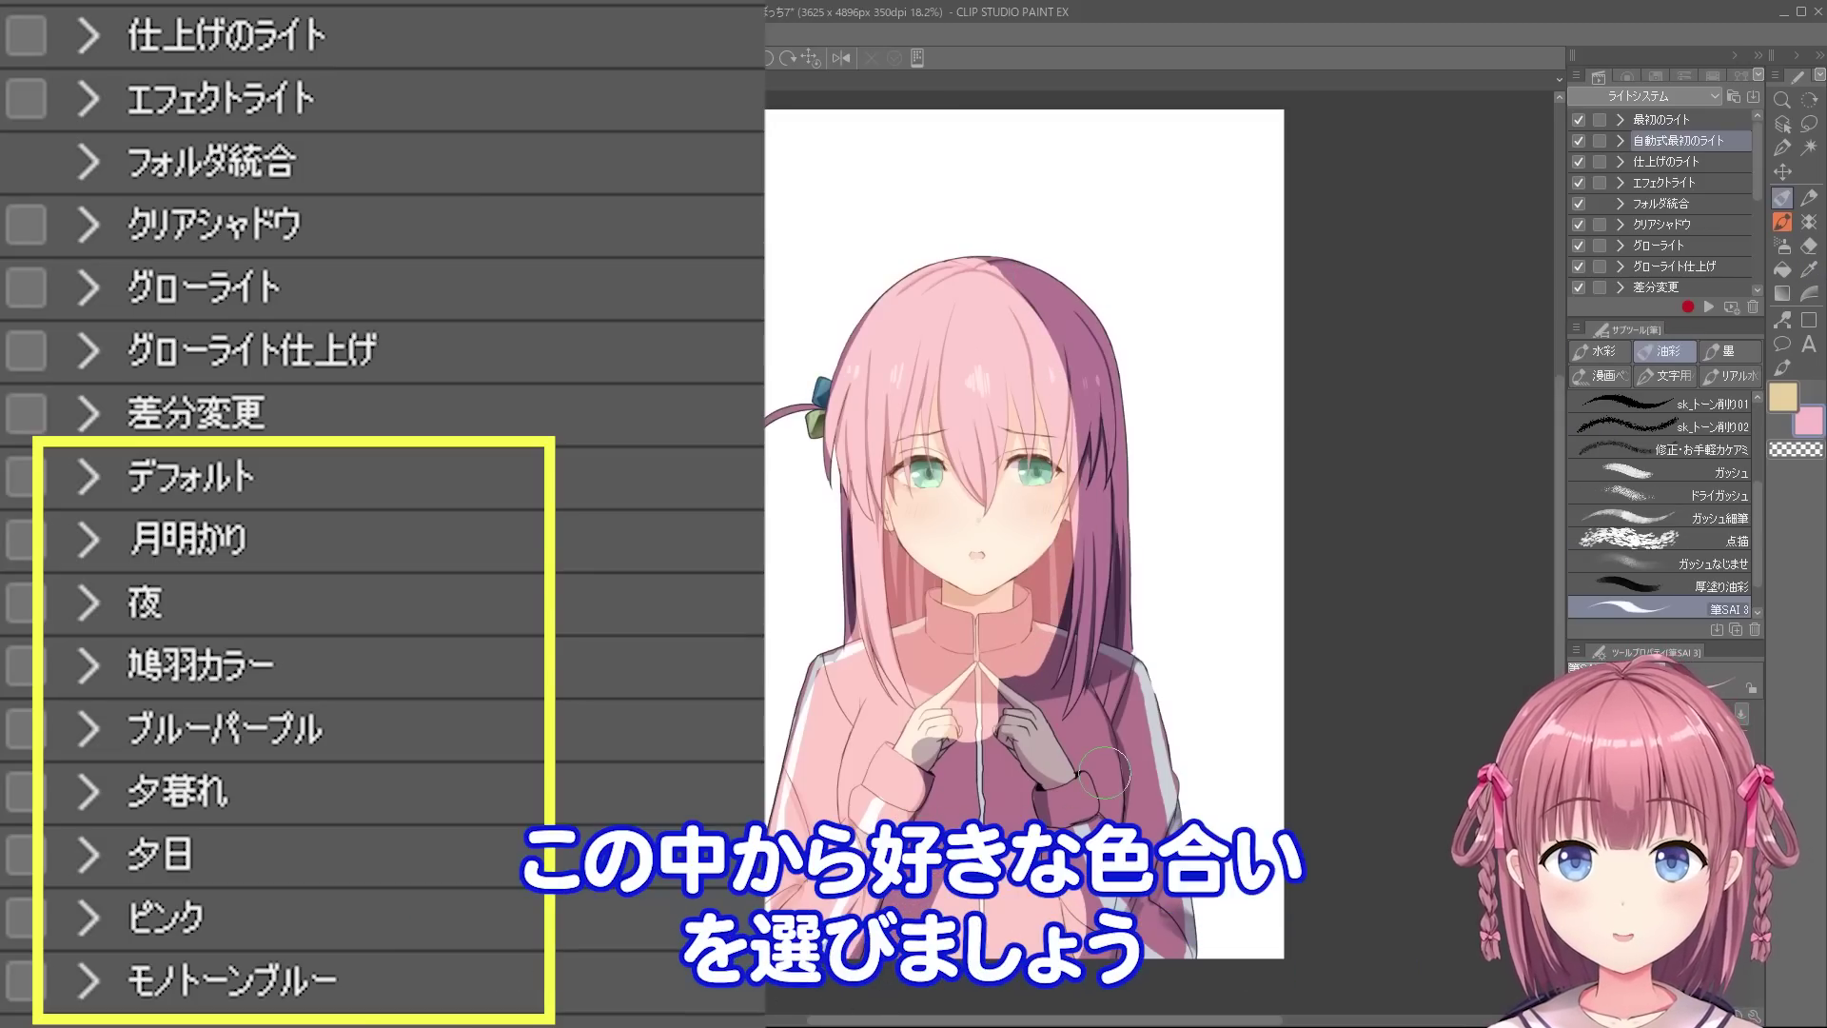
{"action": "key", "text": "e"}
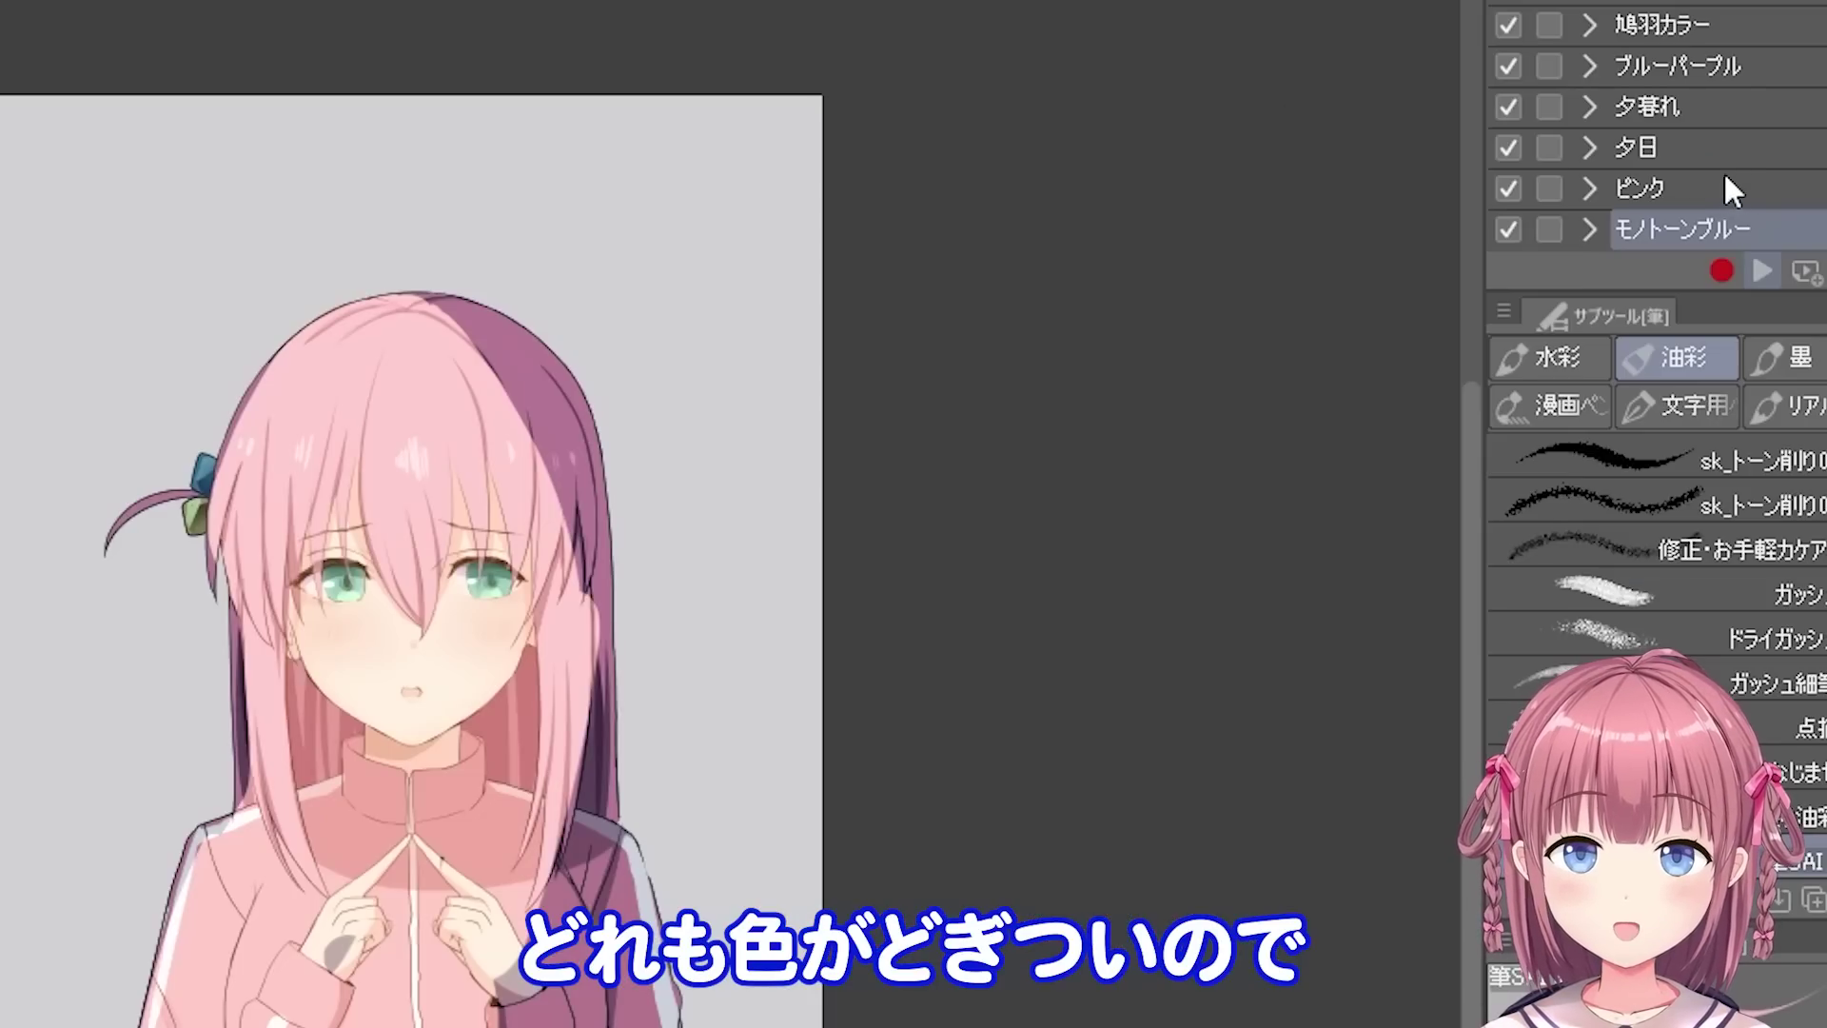
- Try the ピンク, 夕日 and 夕暮れ colour variants on the character
{"action": "left_click", "coordinate": [1730, 189]}
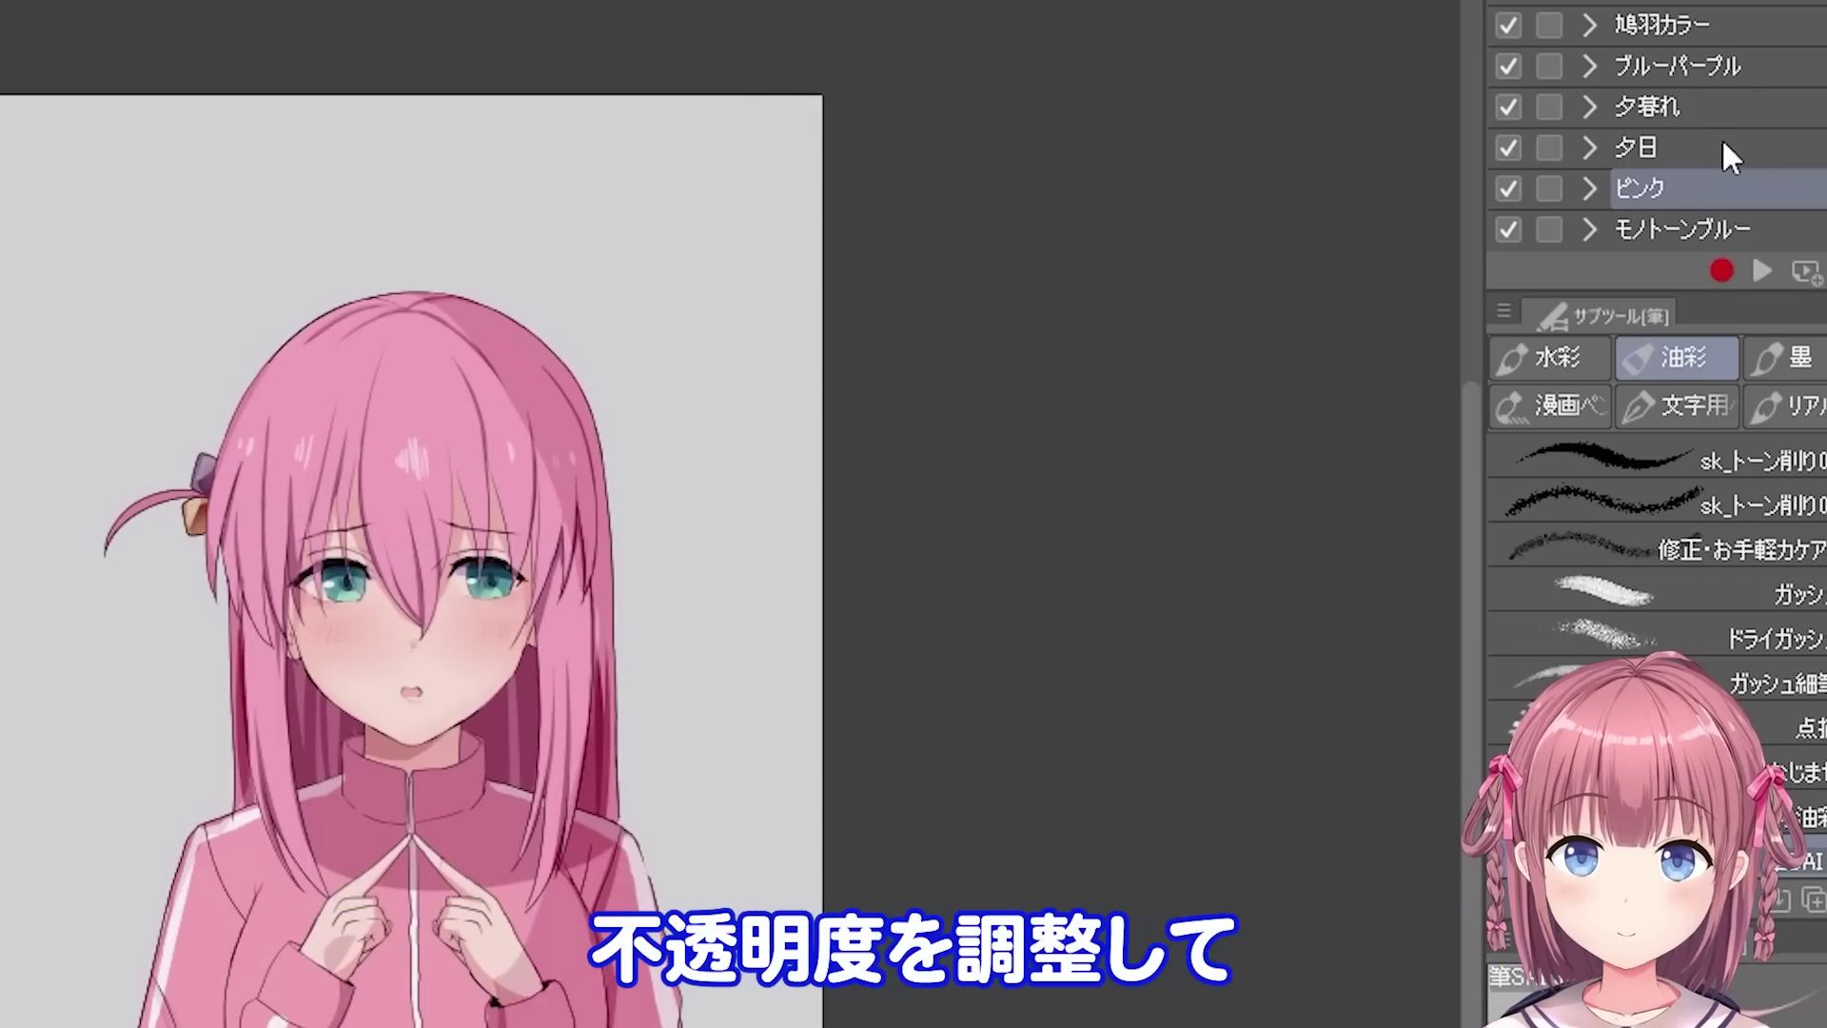
{"action": "left_click", "coordinate": [1723, 145]}
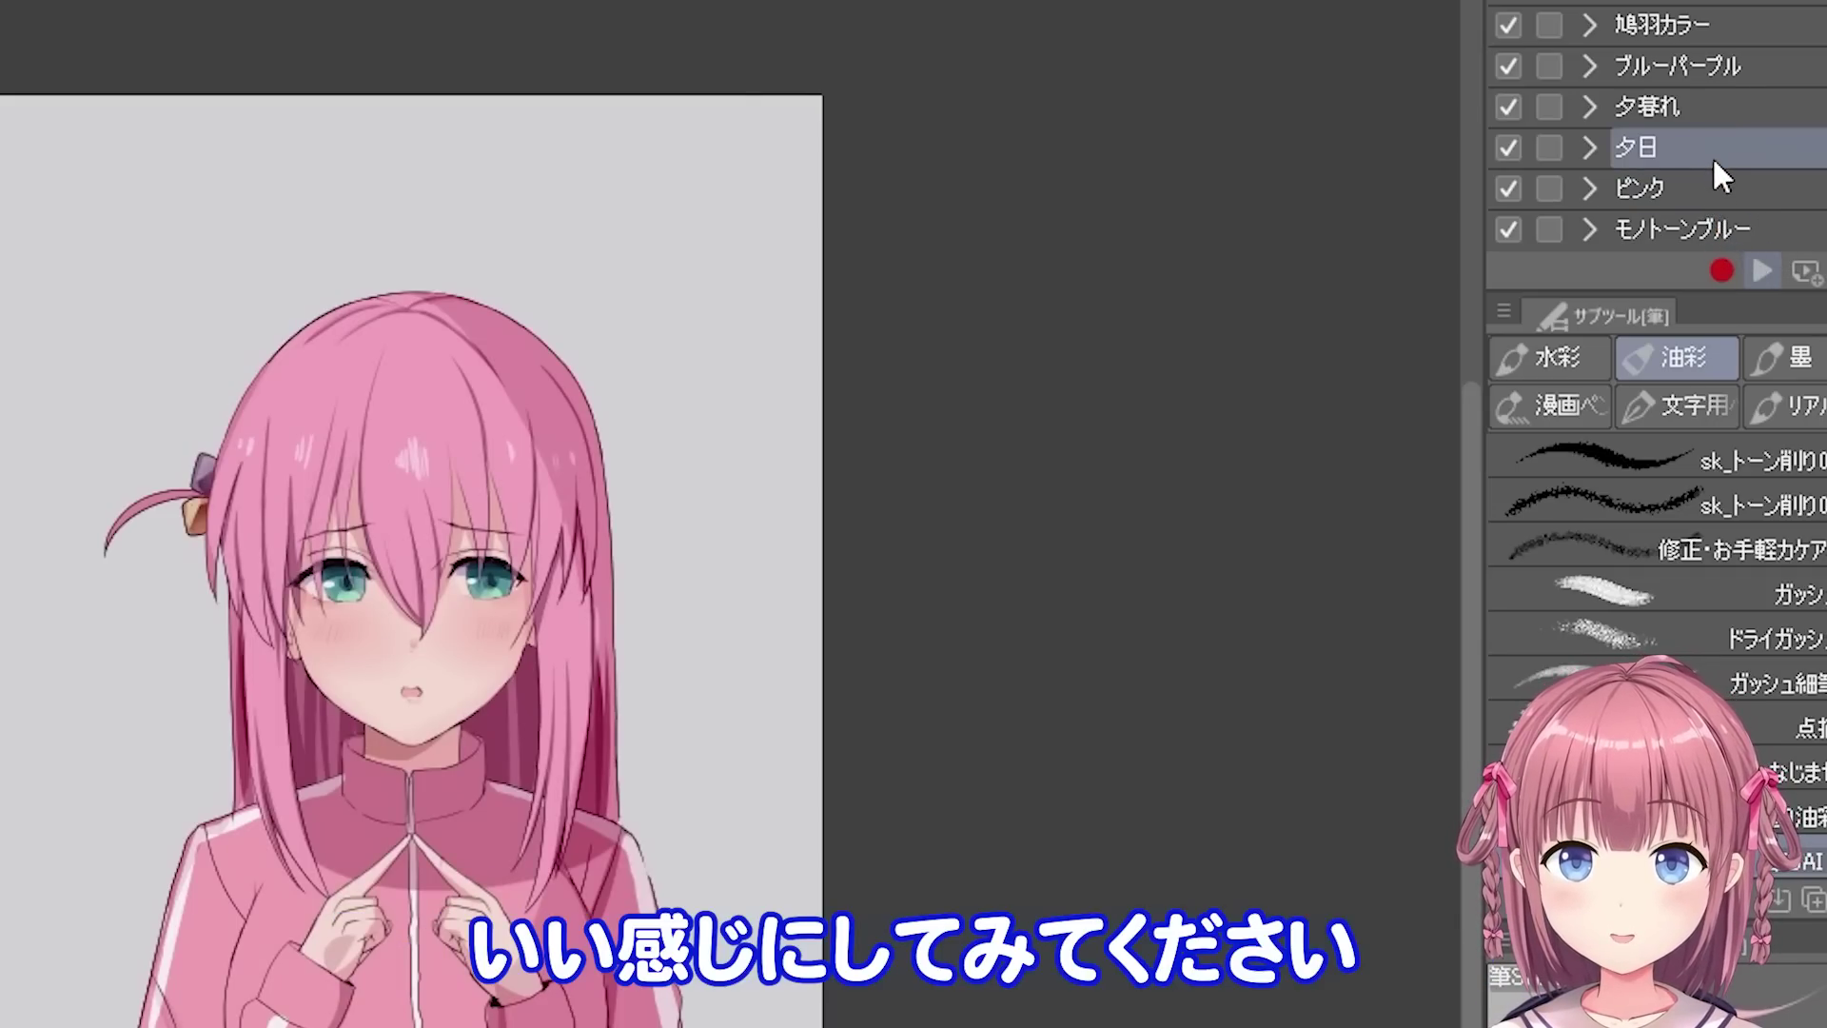
{"action": "left_click", "coordinate": [1710, 101]}
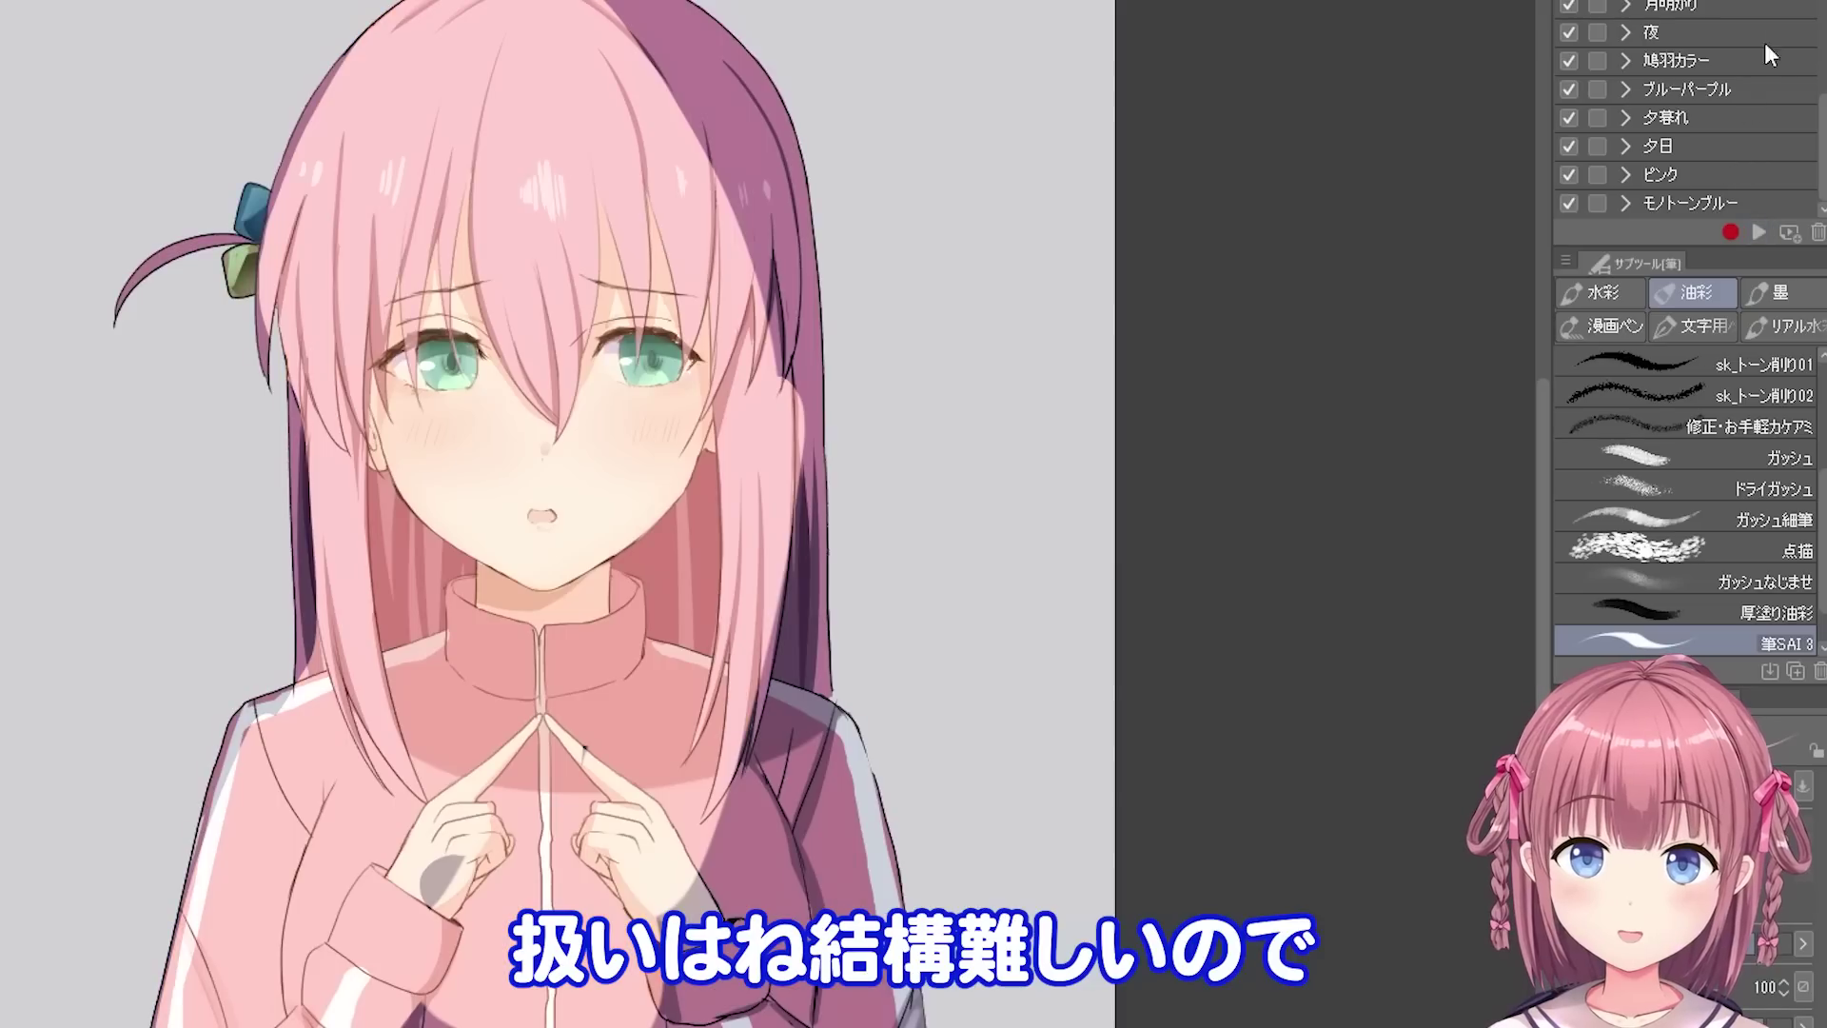
- Try the 月明かり, 夜 and 鳩羽カラー colour variants on the character
{"action": "left_click", "coordinate": [1752, 8]}
{"action": "left_click", "coordinate": [1759, 232]}
{"action": "left_click", "coordinate": [1756, 33]}
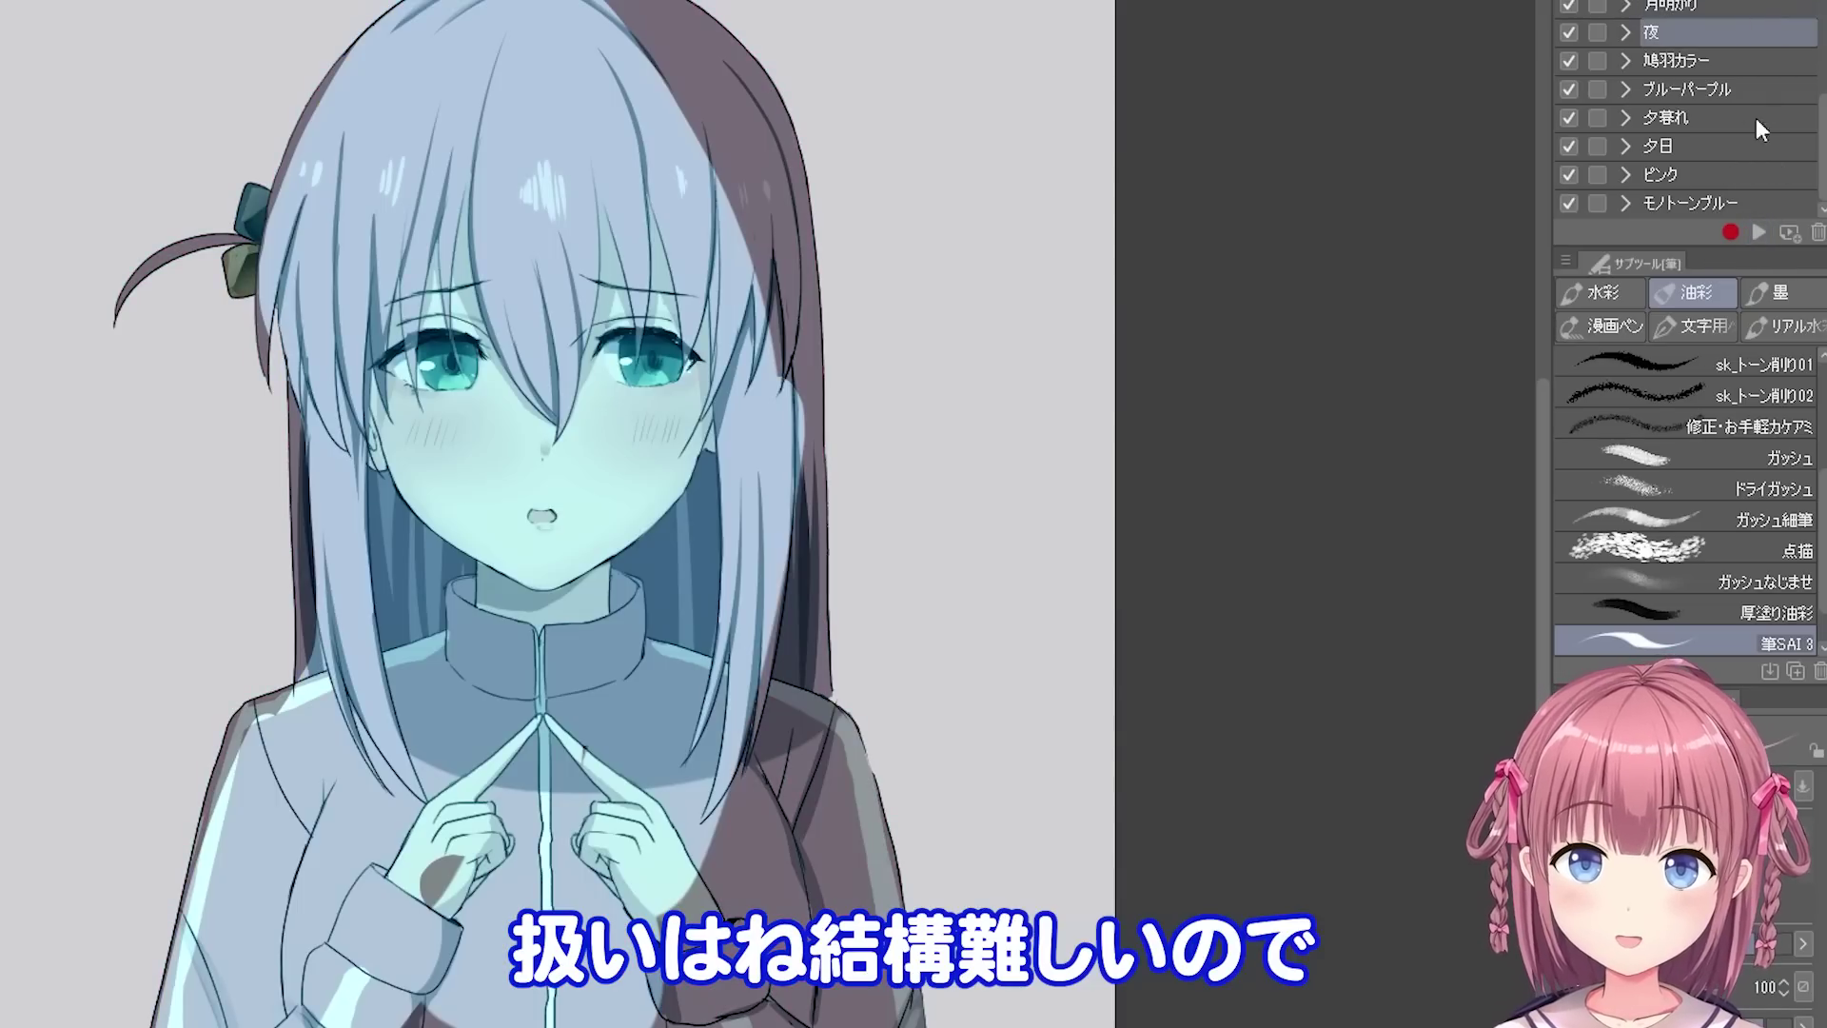
{"action": "left_click", "coordinate": [1758, 233]}
{"action": "left_click", "coordinate": [1751, 62]}
- Try the ブルーパープル, 夕暮れ and 夕日 colour variants for comparison
{"action": "left_click", "coordinate": [1766, 90]}
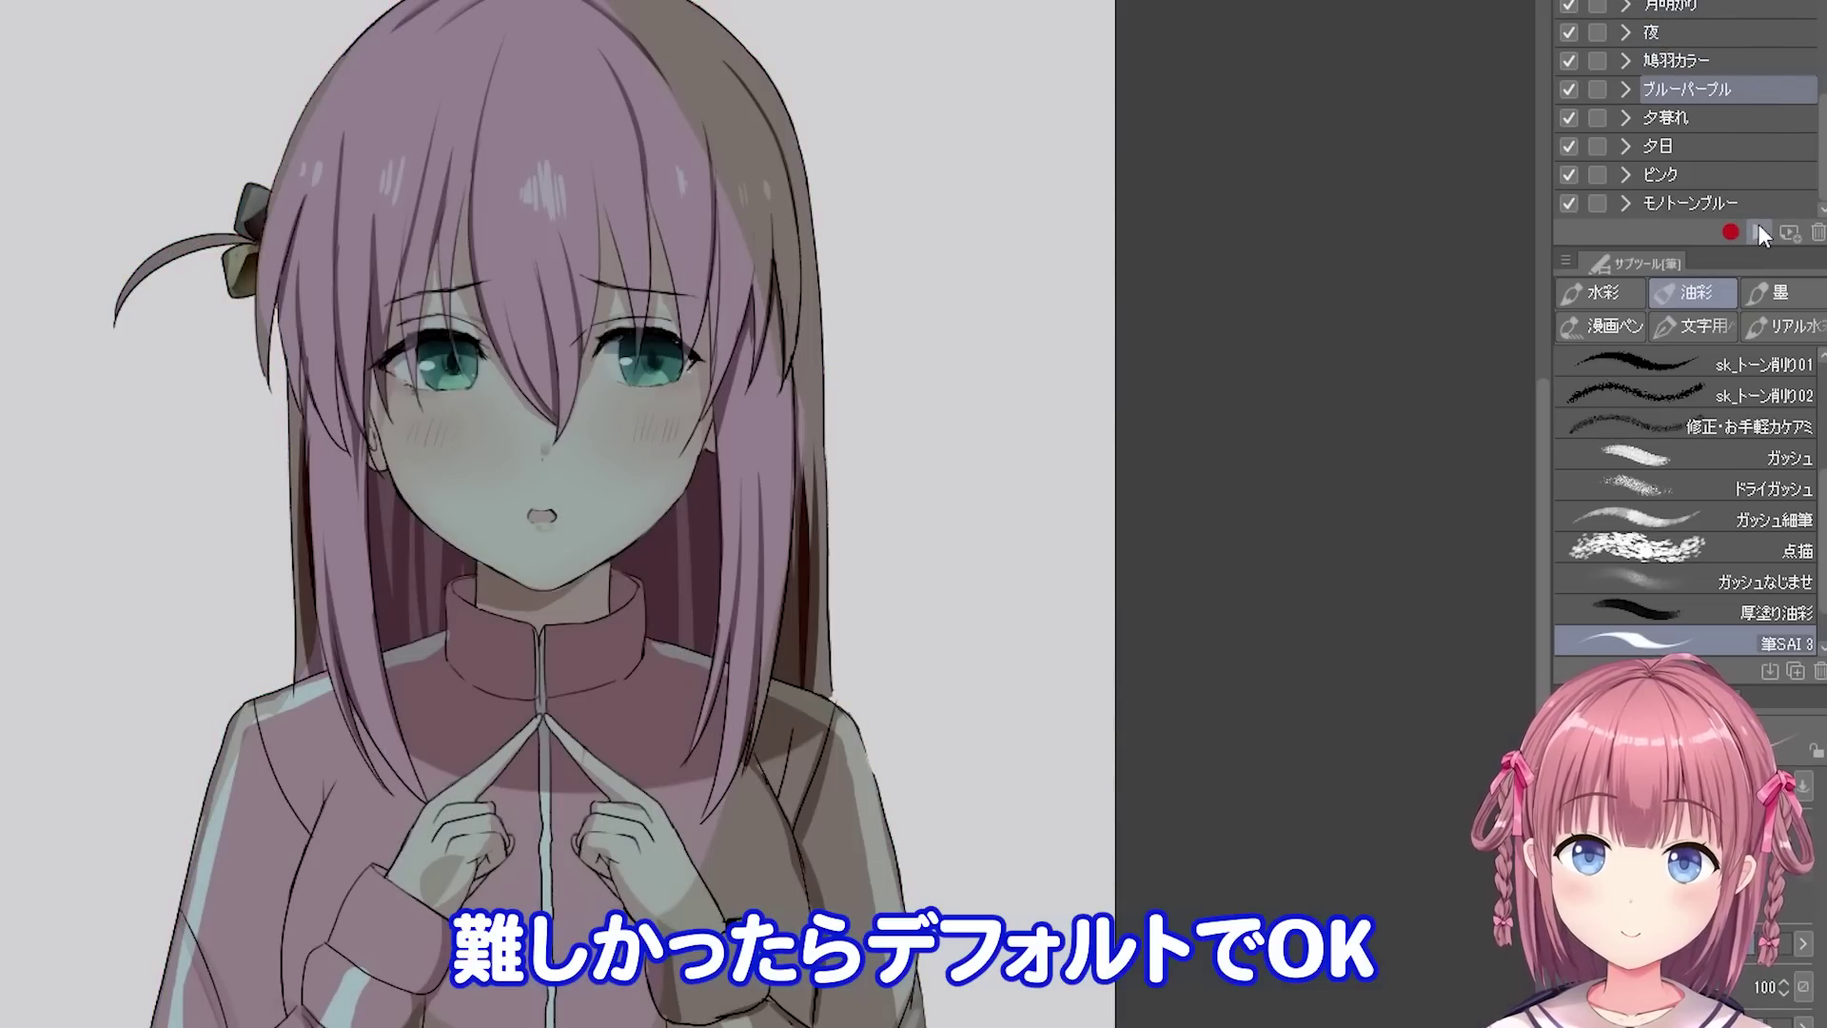
{"action": "left_click", "coordinate": [1759, 231]}
{"action": "left_click", "coordinate": [1763, 118]}
{"action": "left_click", "coordinate": [1758, 232]}
{"action": "left_click", "coordinate": [1758, 146]}
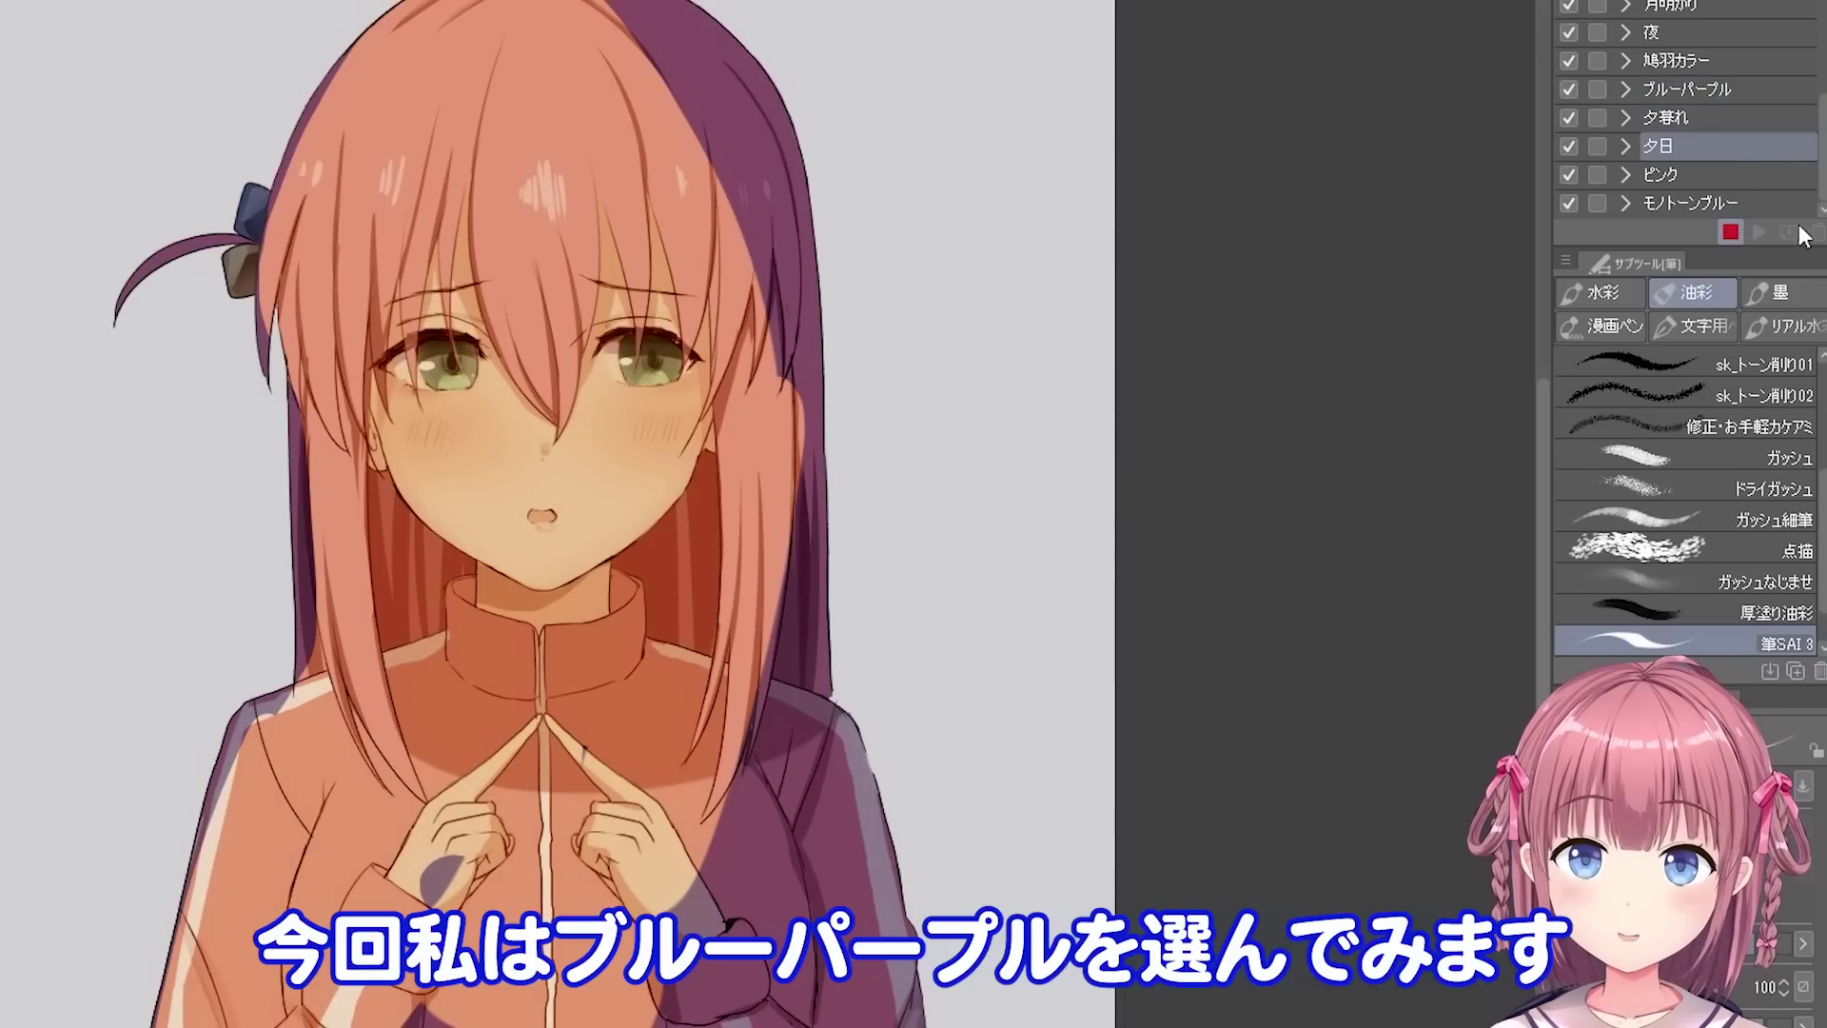
- Try the ピンク colour variant, undo it, and compare with the 夕日 and モノトーンブルー variants
{"action": "left_click", "coordinate": [1763, 176]}
{"action": "left_click", "coordinate": [1759, 232]}
{"action": "key", "text": "ctrl+z"}
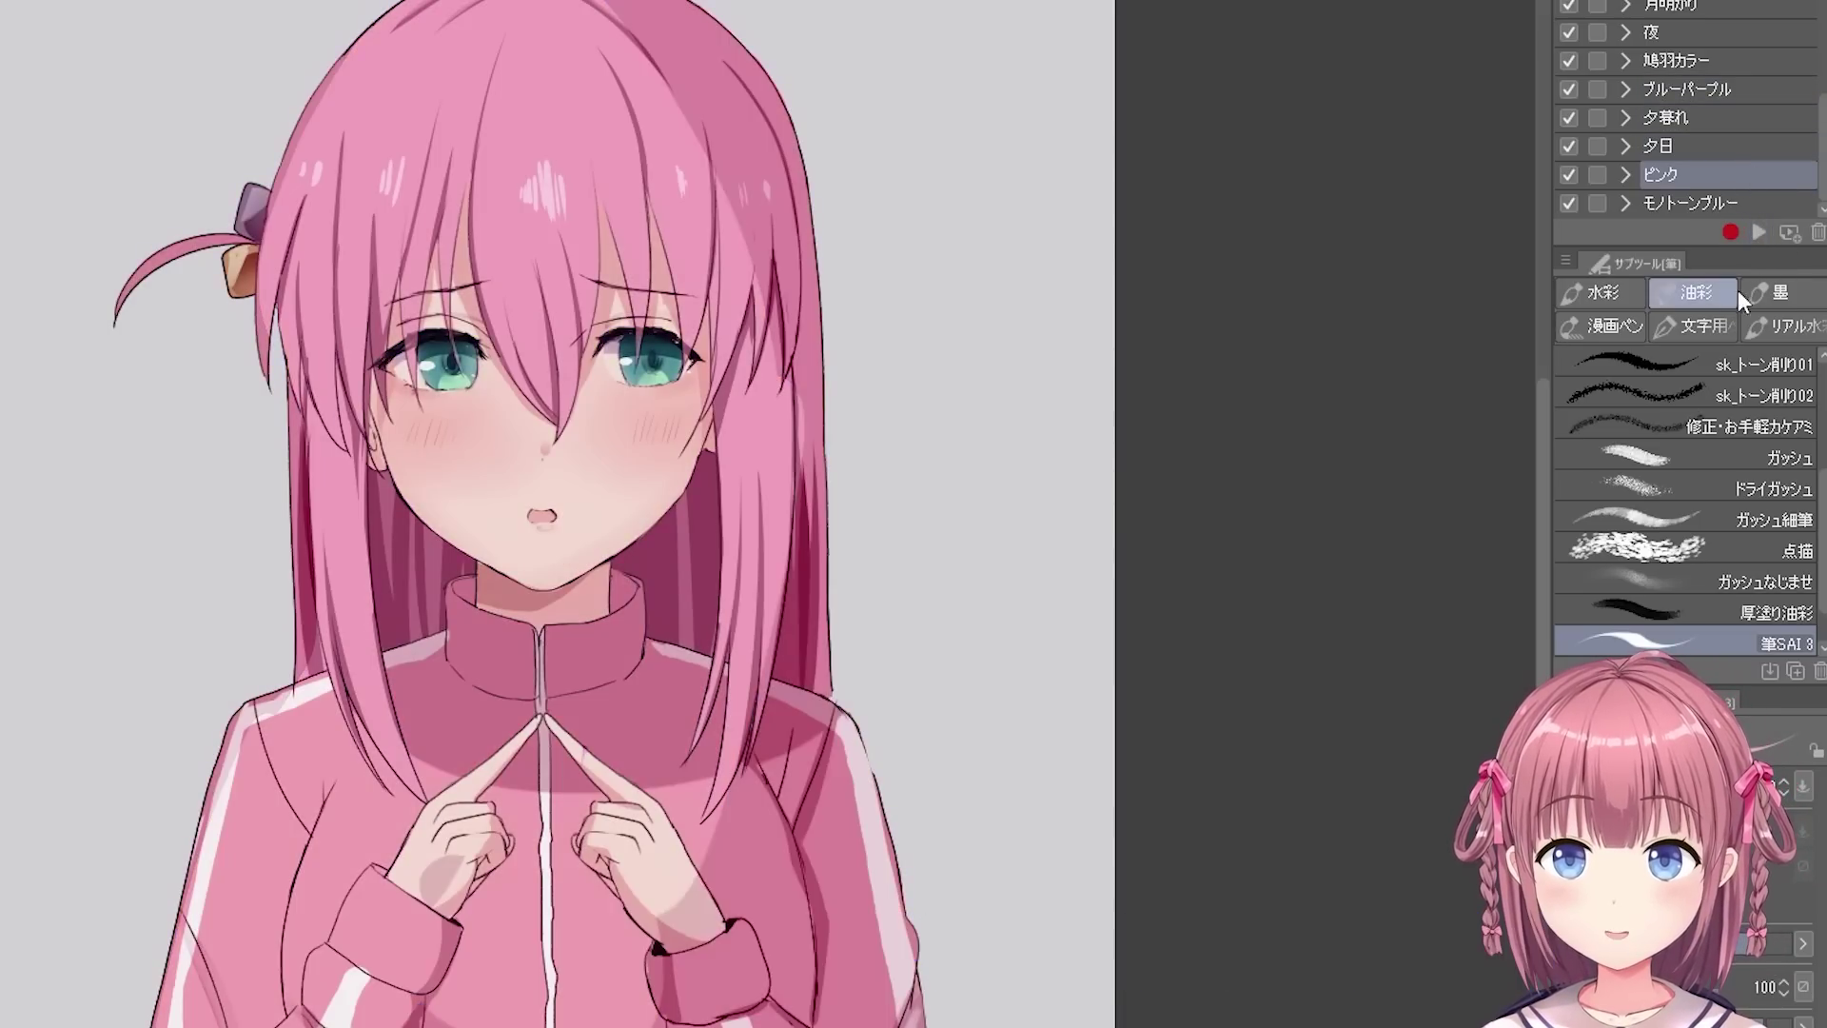
{"action": "left_click", "coordinate": [1761, 148]}
{"action": "left_click", "coordinate": [1760, 231]}
{"action": "left_click", "coordinate": [1734, 198]}
- Apply the ブルーパープル colour action with an RGB tone curve that raises the darks and lowers the highlights
{"action": "left_click", "coordinate": [1698, 87]}
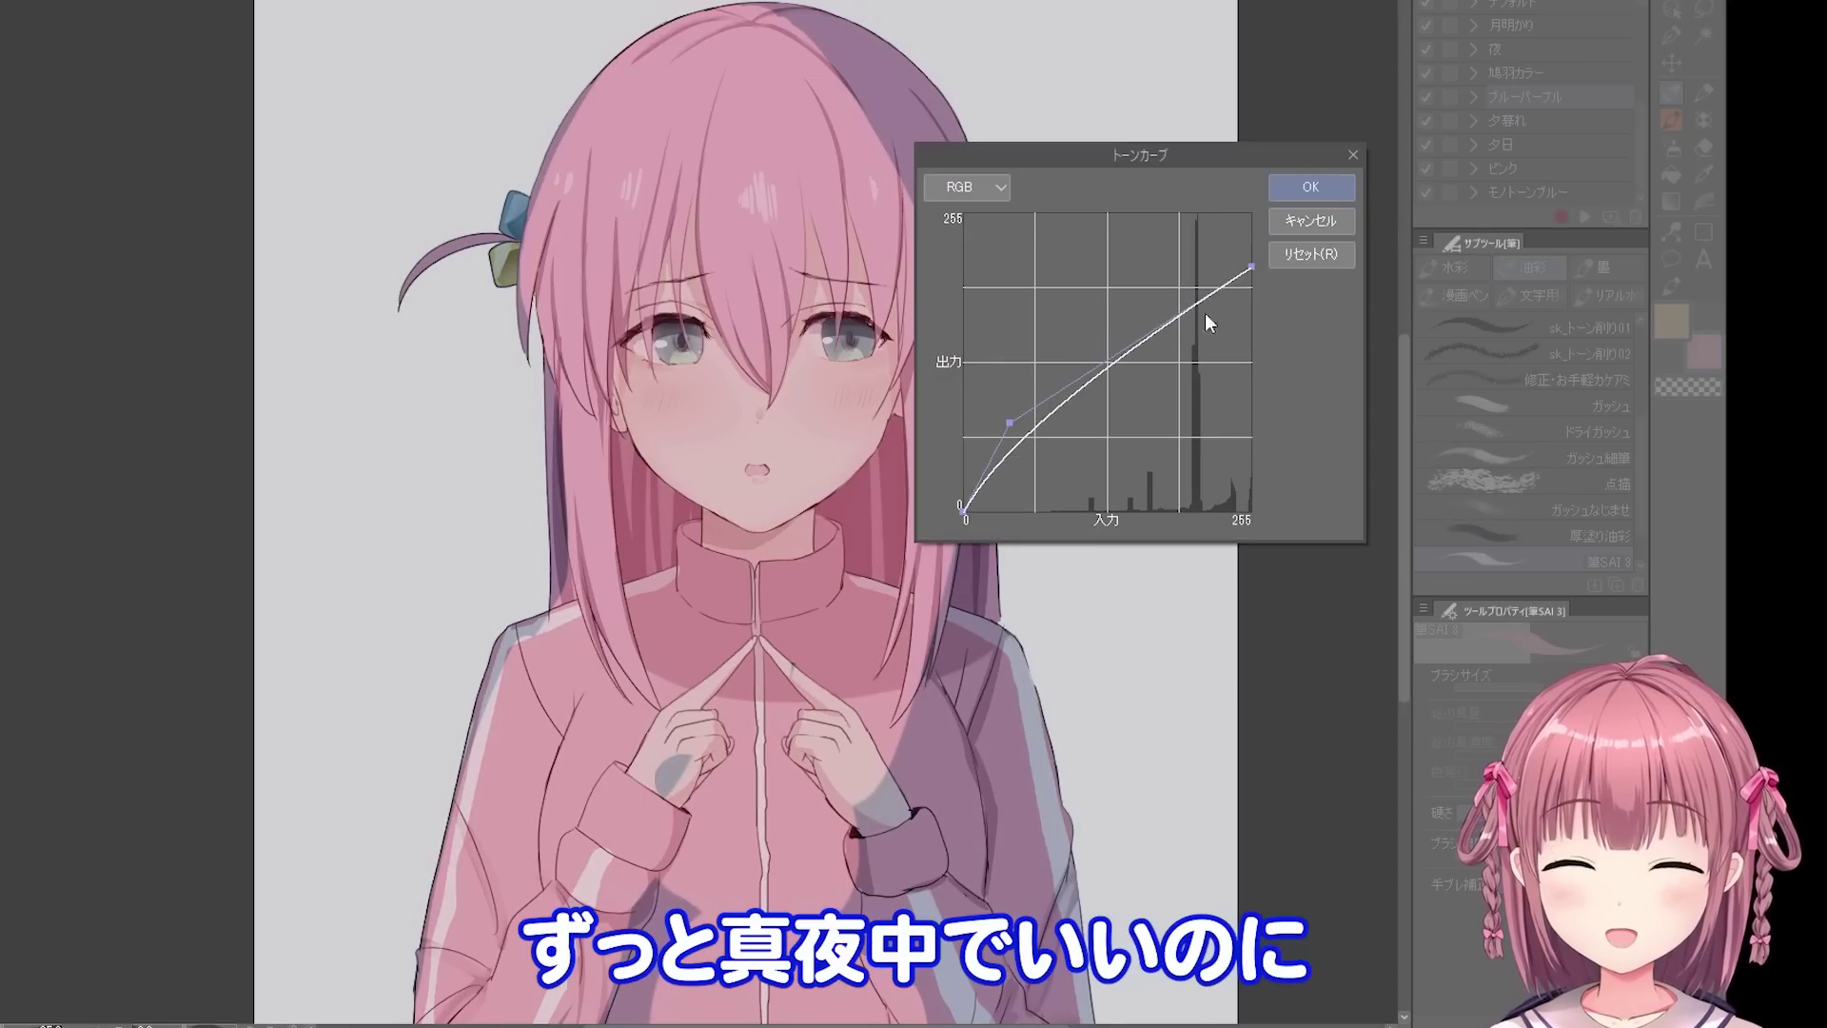
{"action": "left_click", "coordinate": [1311, 187]}
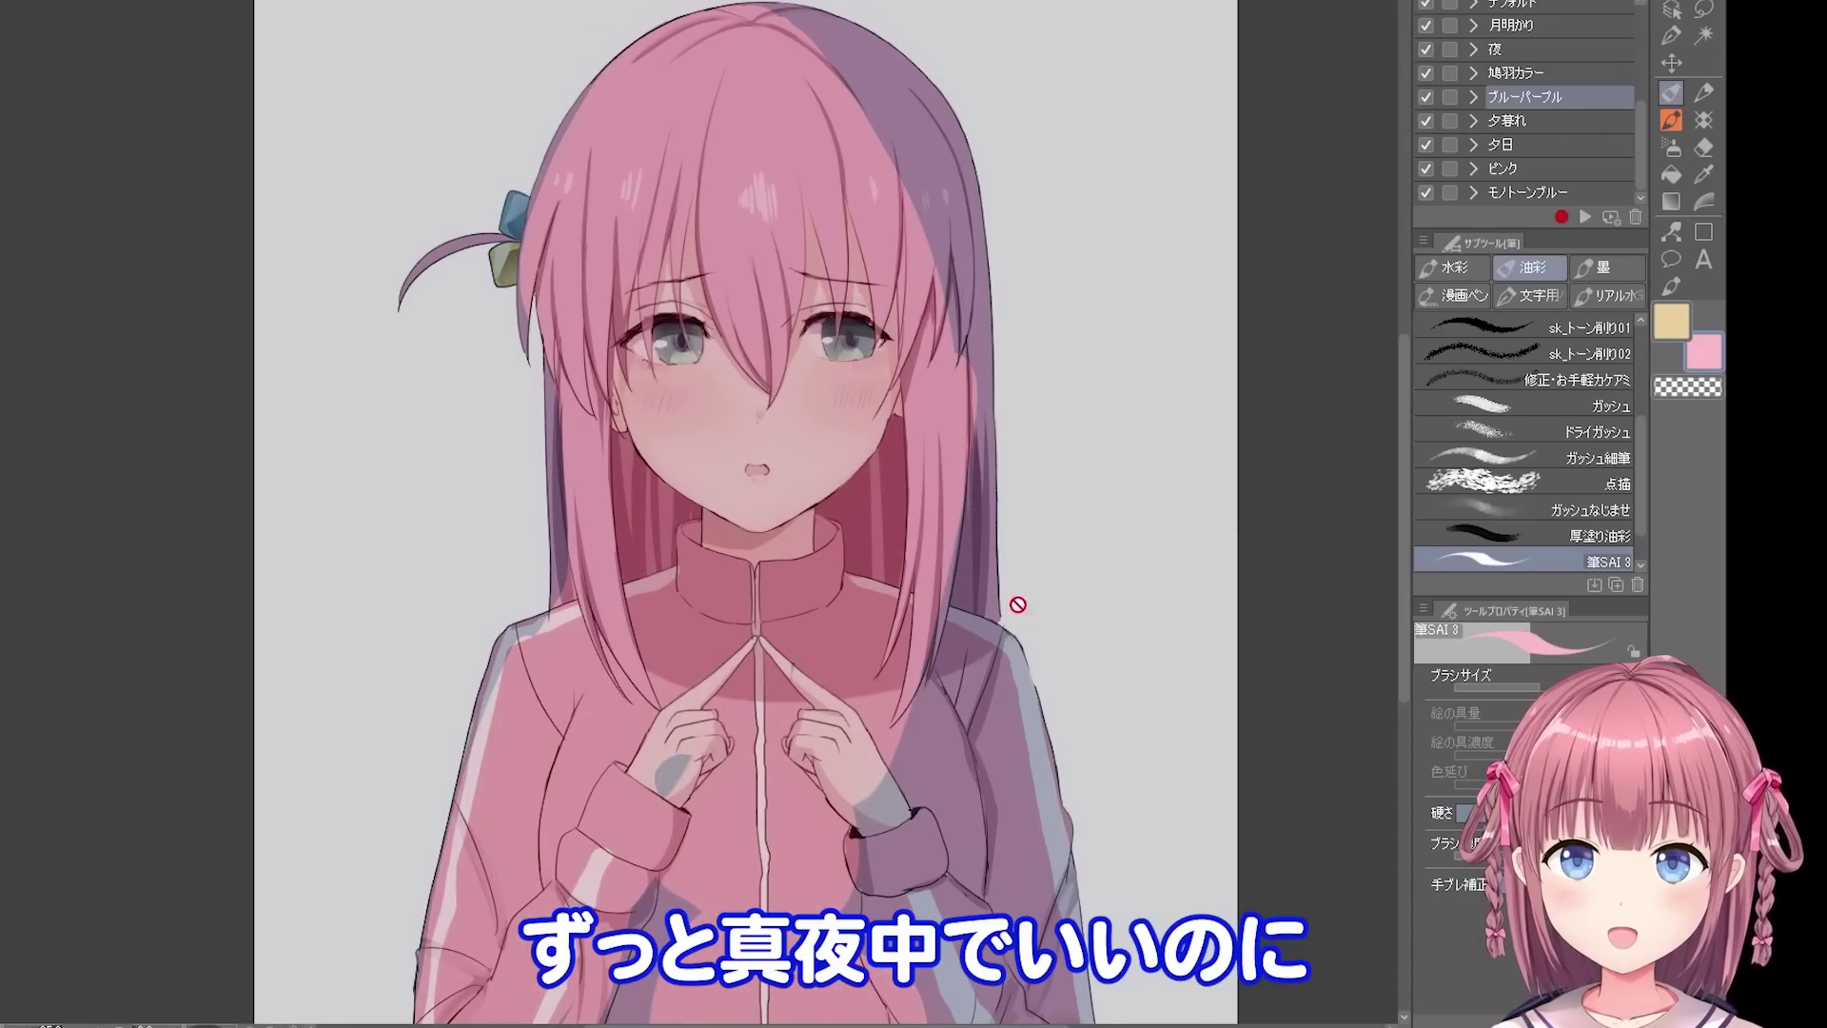
- Reshape the mask so that shadow covers the eyes and face, leaving a small lit spot on the nose
{"action": "key", "text": "c"}
{"action": "key", "text": "i"}
{"action": "key", "text": "b"}
{"action": "mouse_move", "coordinate": [618, 350]}
{"action": "left_mouse_down"}
{"action": "mouse_move", "coordinate": [766, 529]}
{"action": "mouse_move", "coordinate": [639, 440]}
{"action": "left_mouse_up"}
{"action": "key", "text": "e"}
{"action": "left_click_drag", "start_coordinate": [703, 495], "coordinate": [752, 529]}
{"action": "key", "text": "b"}
{"action": "left_click", "coordinate": [745, 412]}
- Refine the light and shadow on the fringe and light the long hair strand beside the face with brush and eraser
{"action": "mouse_move", "coordinate": [579, 281]}
{"action": "left_mouse_down"}
{"action": "mouse_move", "coordinate": [739, 145]}
{"action": "mouse_move", "coordinate": [893, 68]}
{"action": "mouse_move", "coordinate": [571, 333]}
{"action": "left_mouse_up"}
{"action": "key", "text": "e"}
{"action": "key", "text": "b"}
{"action": "left_click_drag", "start_coordinate": [582, 409], "coordinate": [645, 693]}
{"action": "key", "text": "e"}
{"action": "key", "text": "b"}
{"action": "key", "text": "e"}
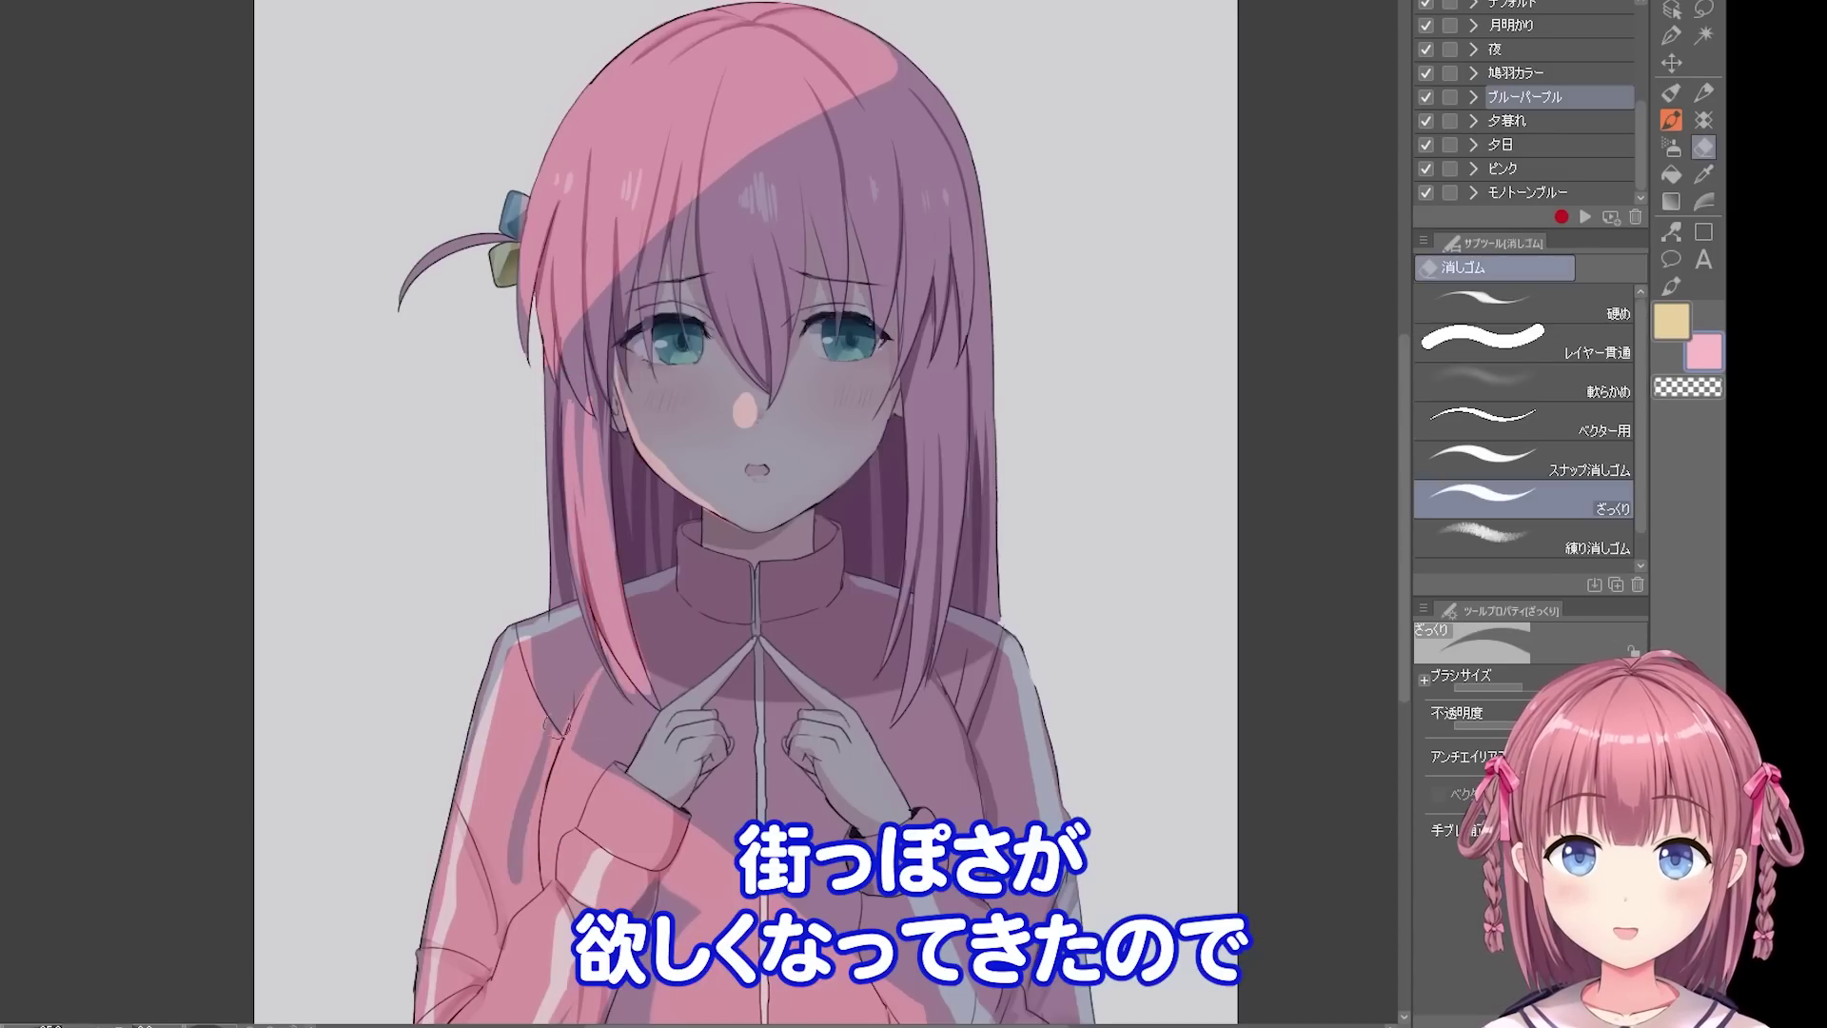
- Refine the lit and shaded areas of the jacket's chest and sleeves around the hands with alternating brush and eraser strokes
{"action": "key", "text": "b"}
{"action": "key", "text": "e"}
{"action": "key", "text": "b"}
{"action": "key", "text": "e"}
{"action": "key", "text": "b"}
{"action": "left_click_drag", "start_coordinate": [725, 760], "coordinate": [658, 909]}
{"action": "left_click_drag", "start_coordinate": [878, 740], "coordinate": [956, 823]}
{"action": "left_click_drag", "start_coordinate": [767, 785], "coordinate": [752, 913]}
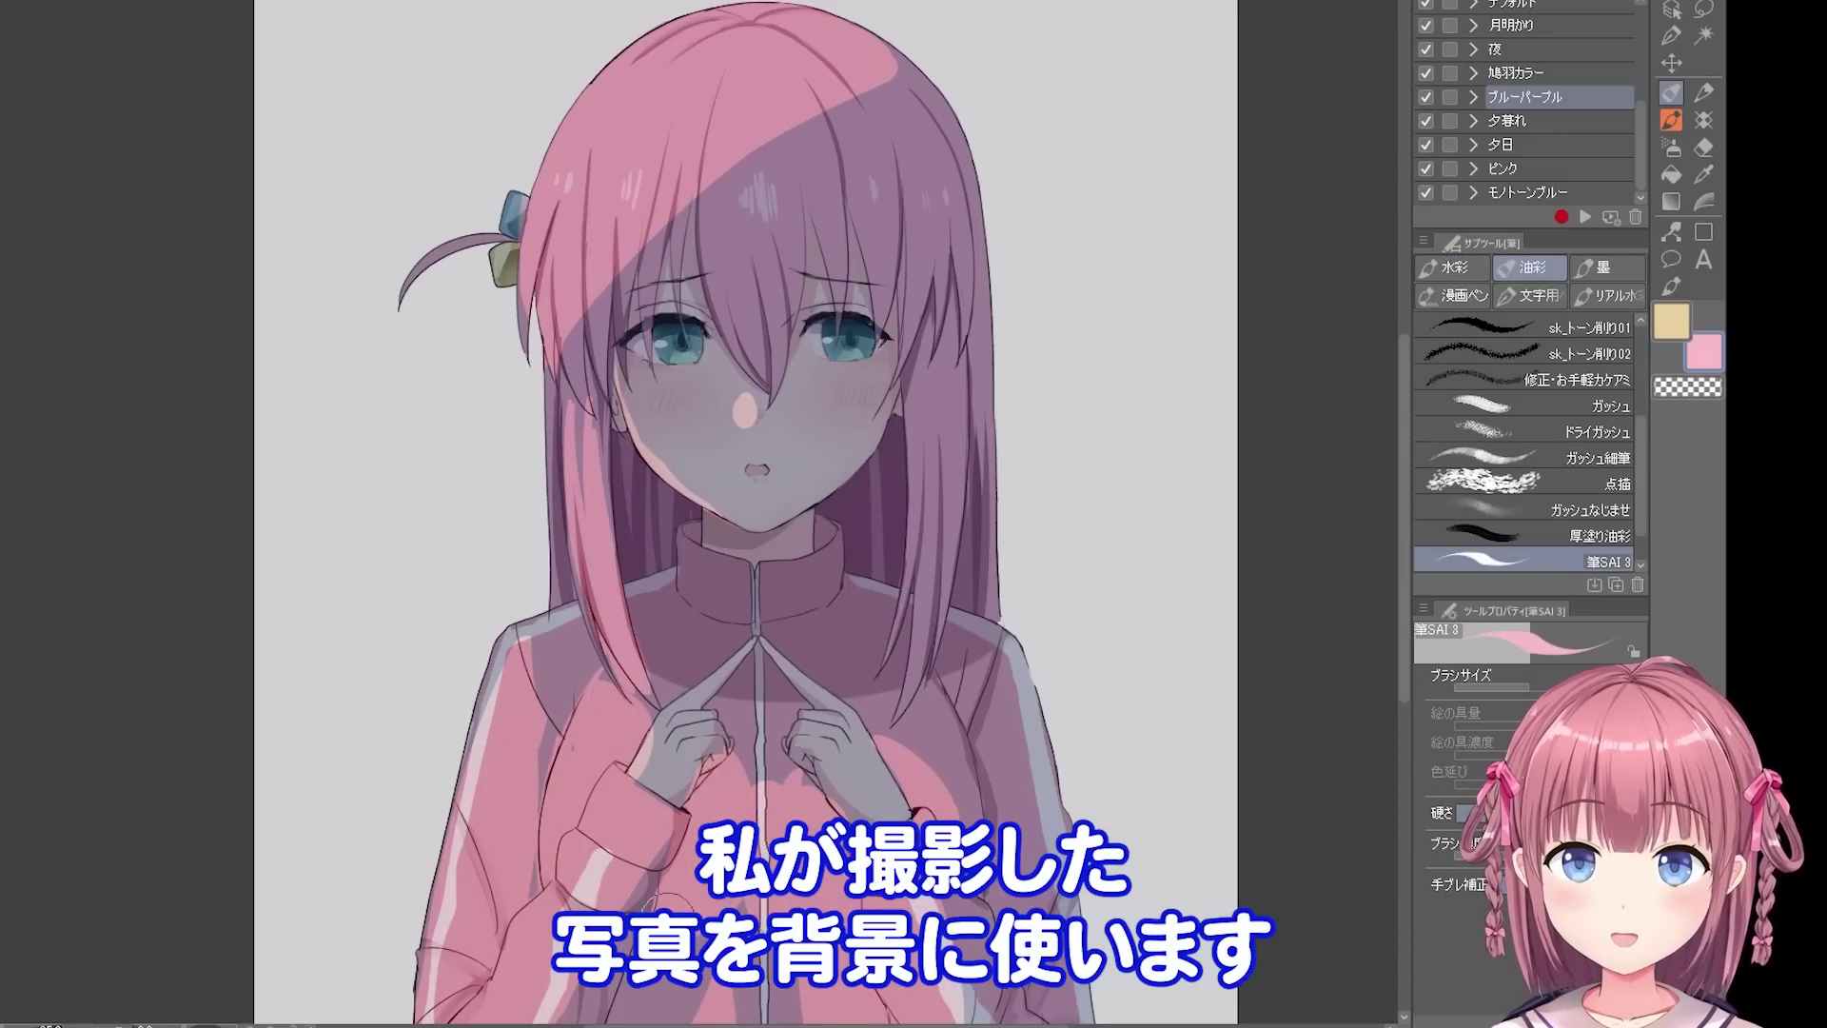
{"action": "key", "text": "e"}
{"action": "key", "text": "b"}
{"action": "key", "text": "e"}
{"action": "key", "text": "b"}
{"action": "key", "text": "e"}
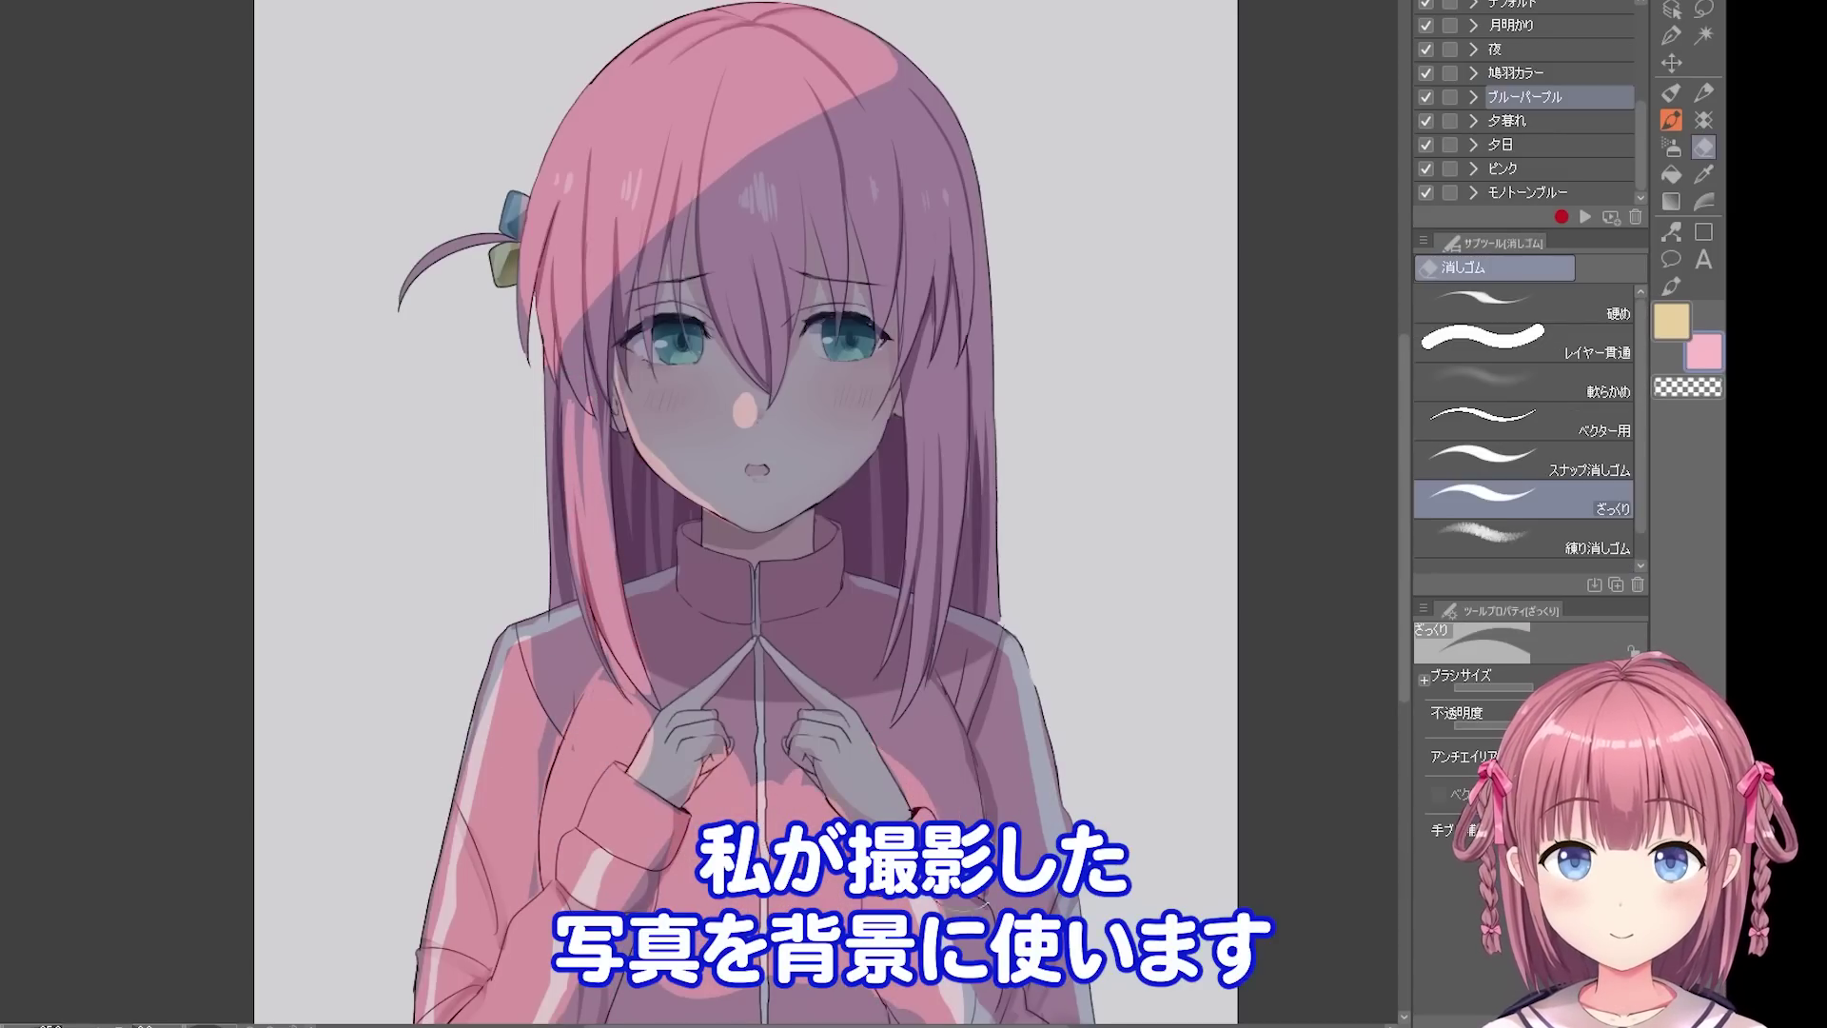
{"action": "key", "text": "b"}
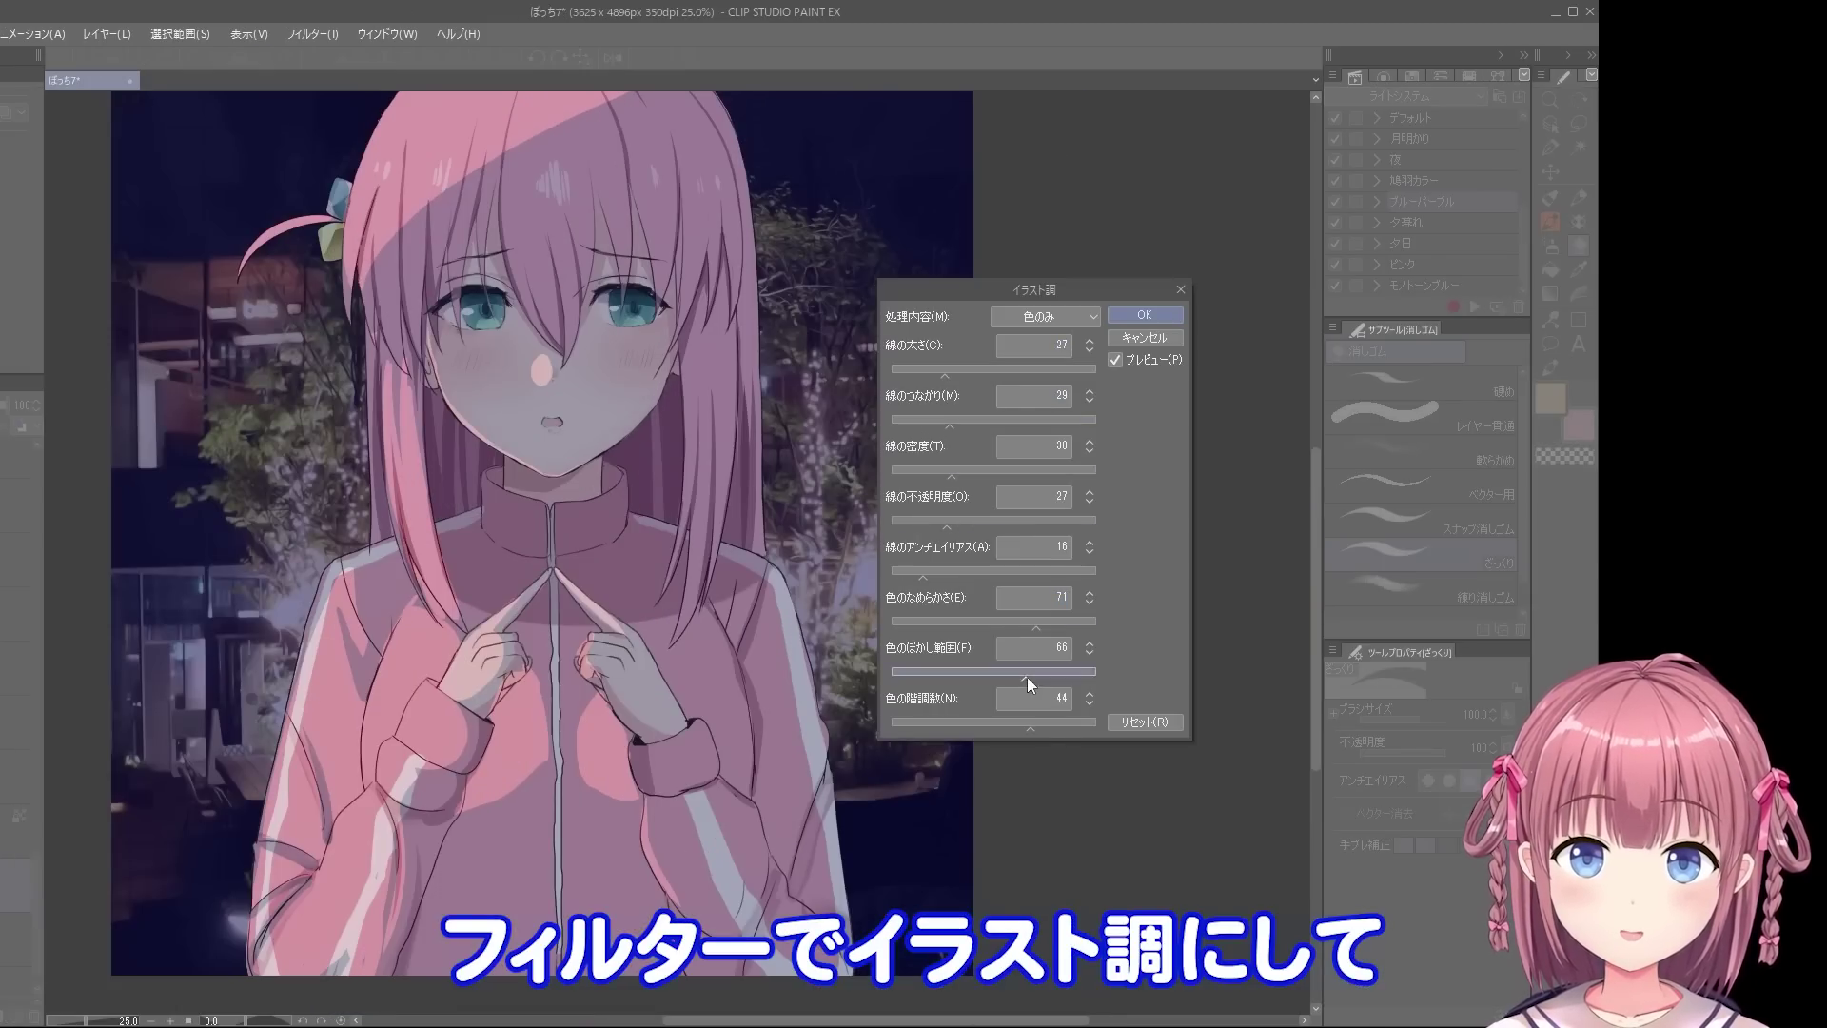
- Apply the イラスト調 filter to the night photo with 色のみ, colour smoothness 71 and 44 colour gradations, and soften it with a Gaussian blur
{"action": "key", "text": "Return"}
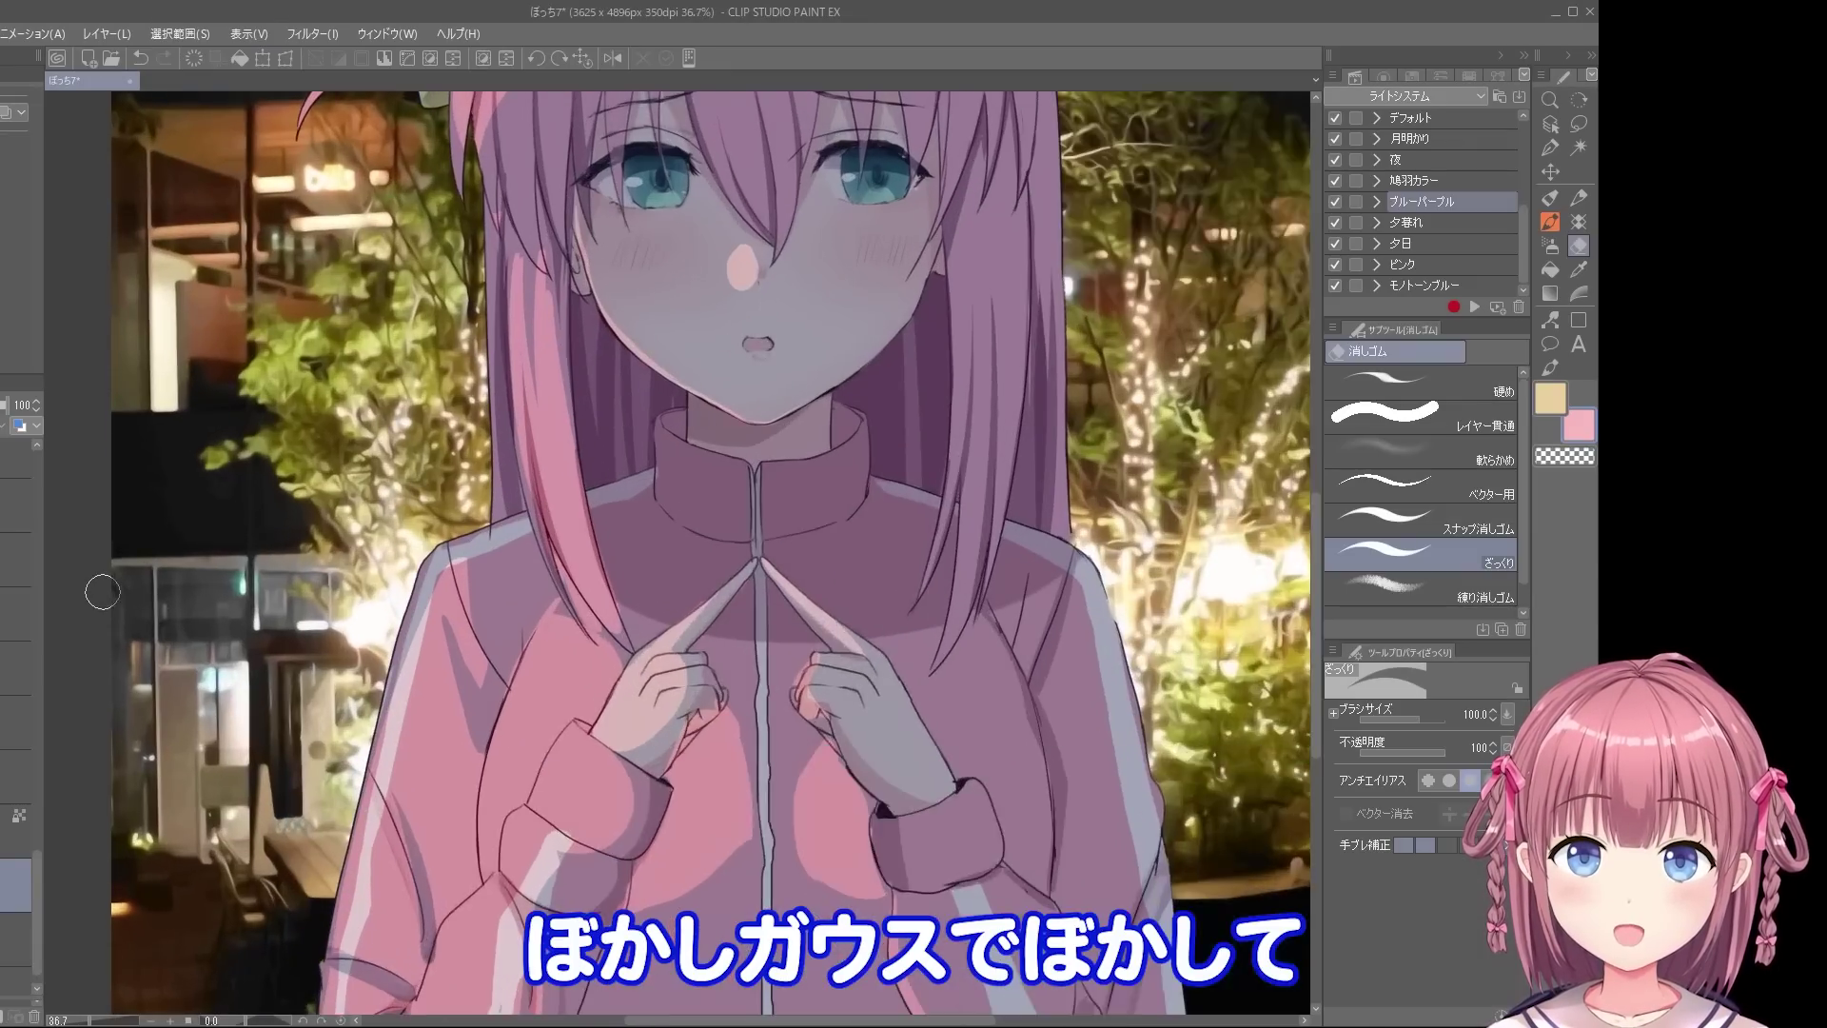
{"action": "scroll", "coordinate": [286, 600], "scroll_direction": "up", "scroll_amount": 3}
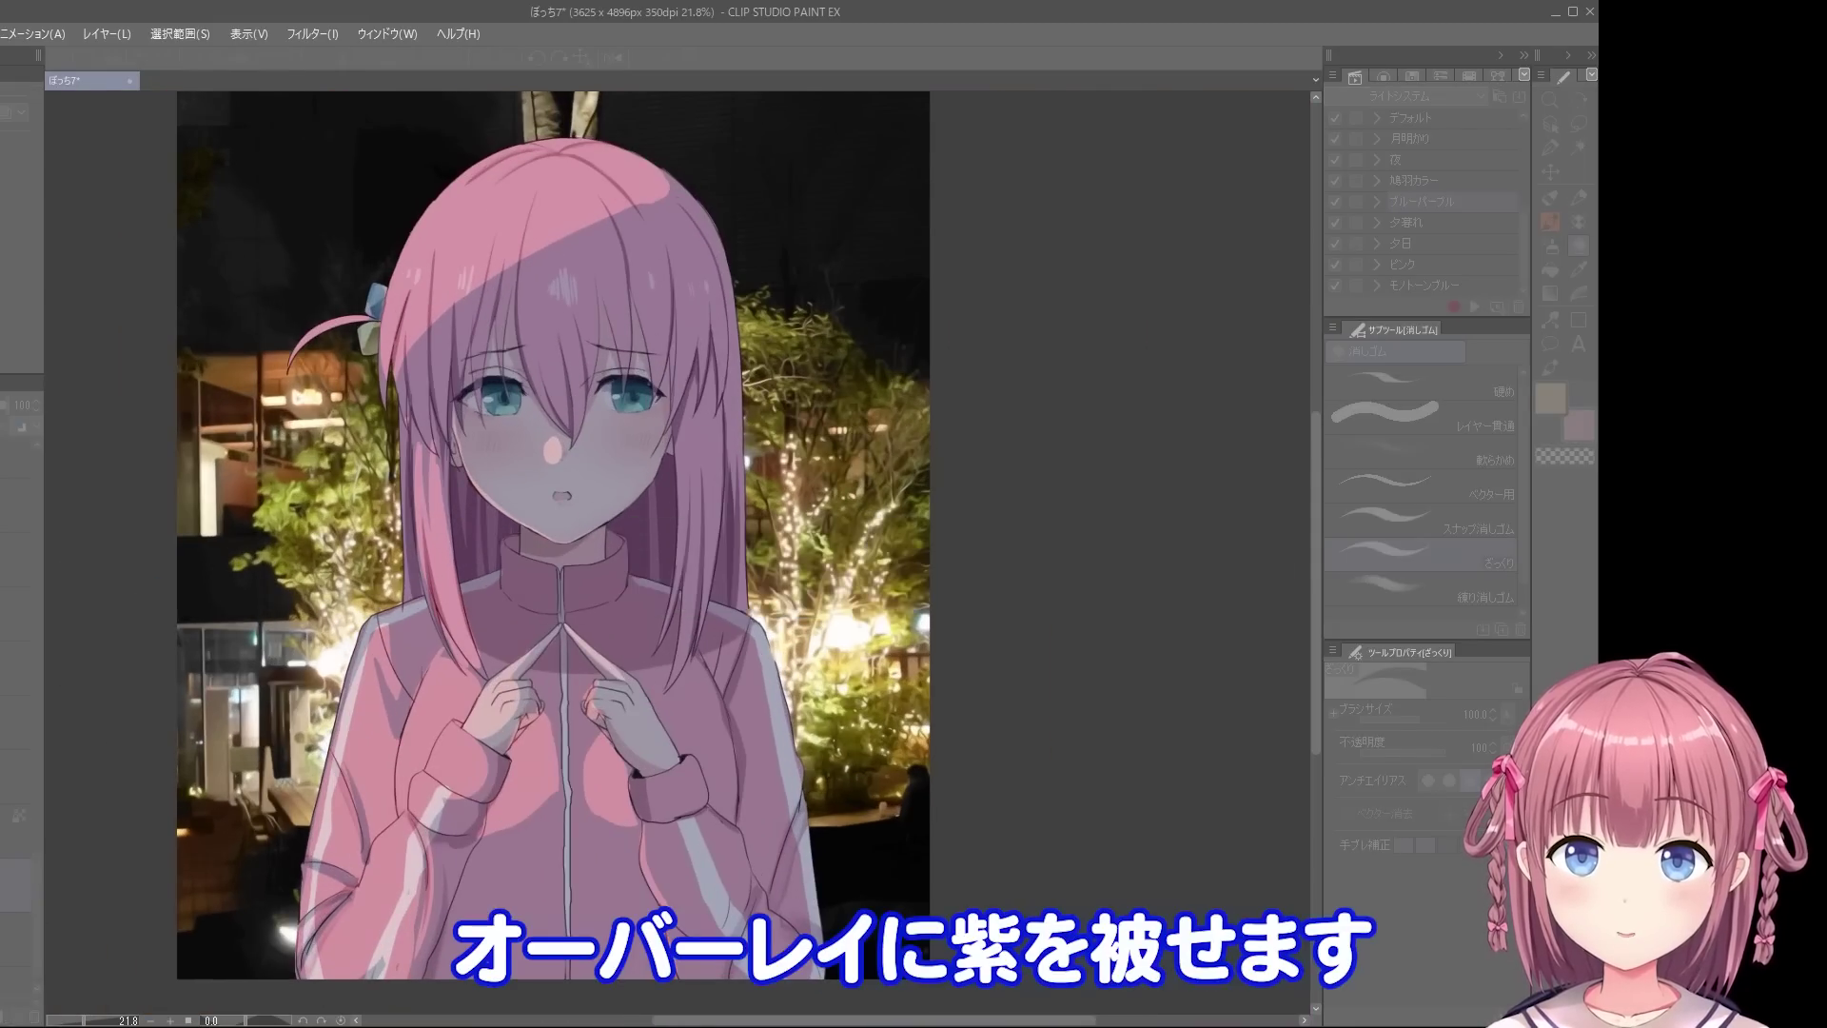
{"action": "right_click", "coordinate": [11, 711]}
{"action": "left_click", "coordinate": [12, 712]}
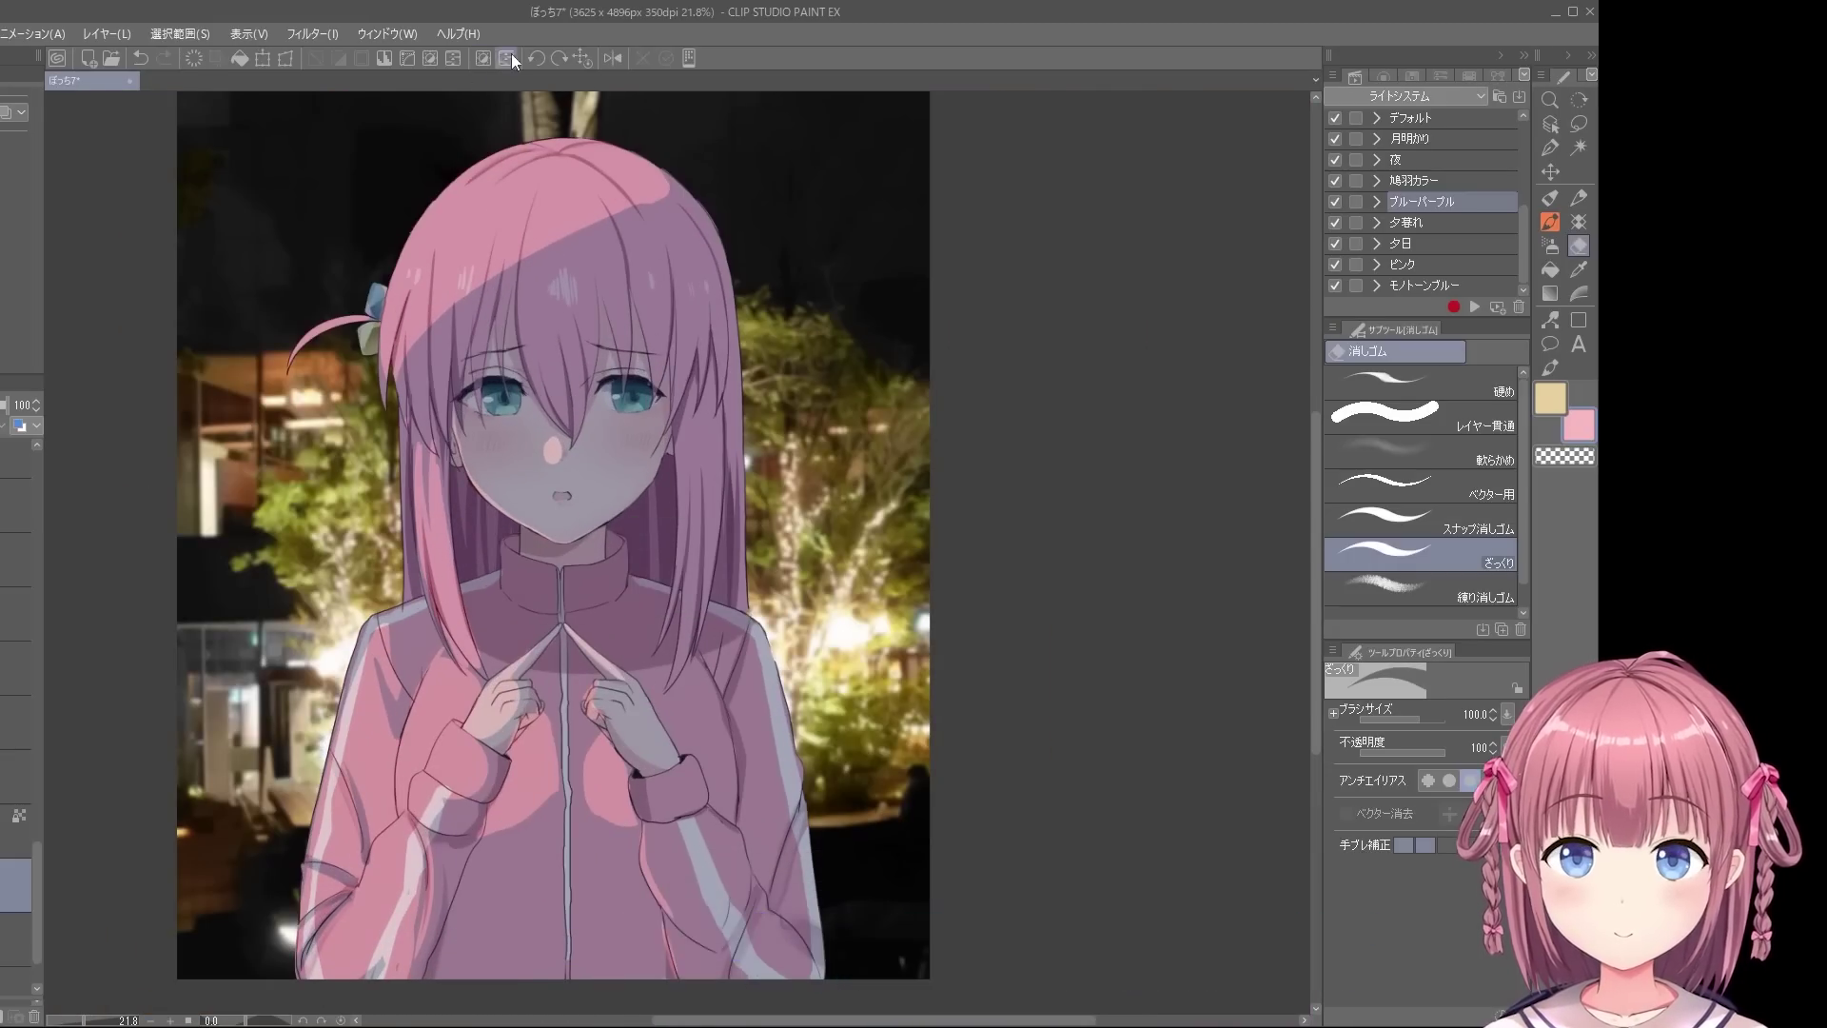
- Shift the background photo to the right behind the character, and set the dark blue overlay layer レイヤー 35 to 70% opacity
{"action": "scroll", "coordinate": [1223, 457], "scroll_direction": "down", "scroll_amount": 5}
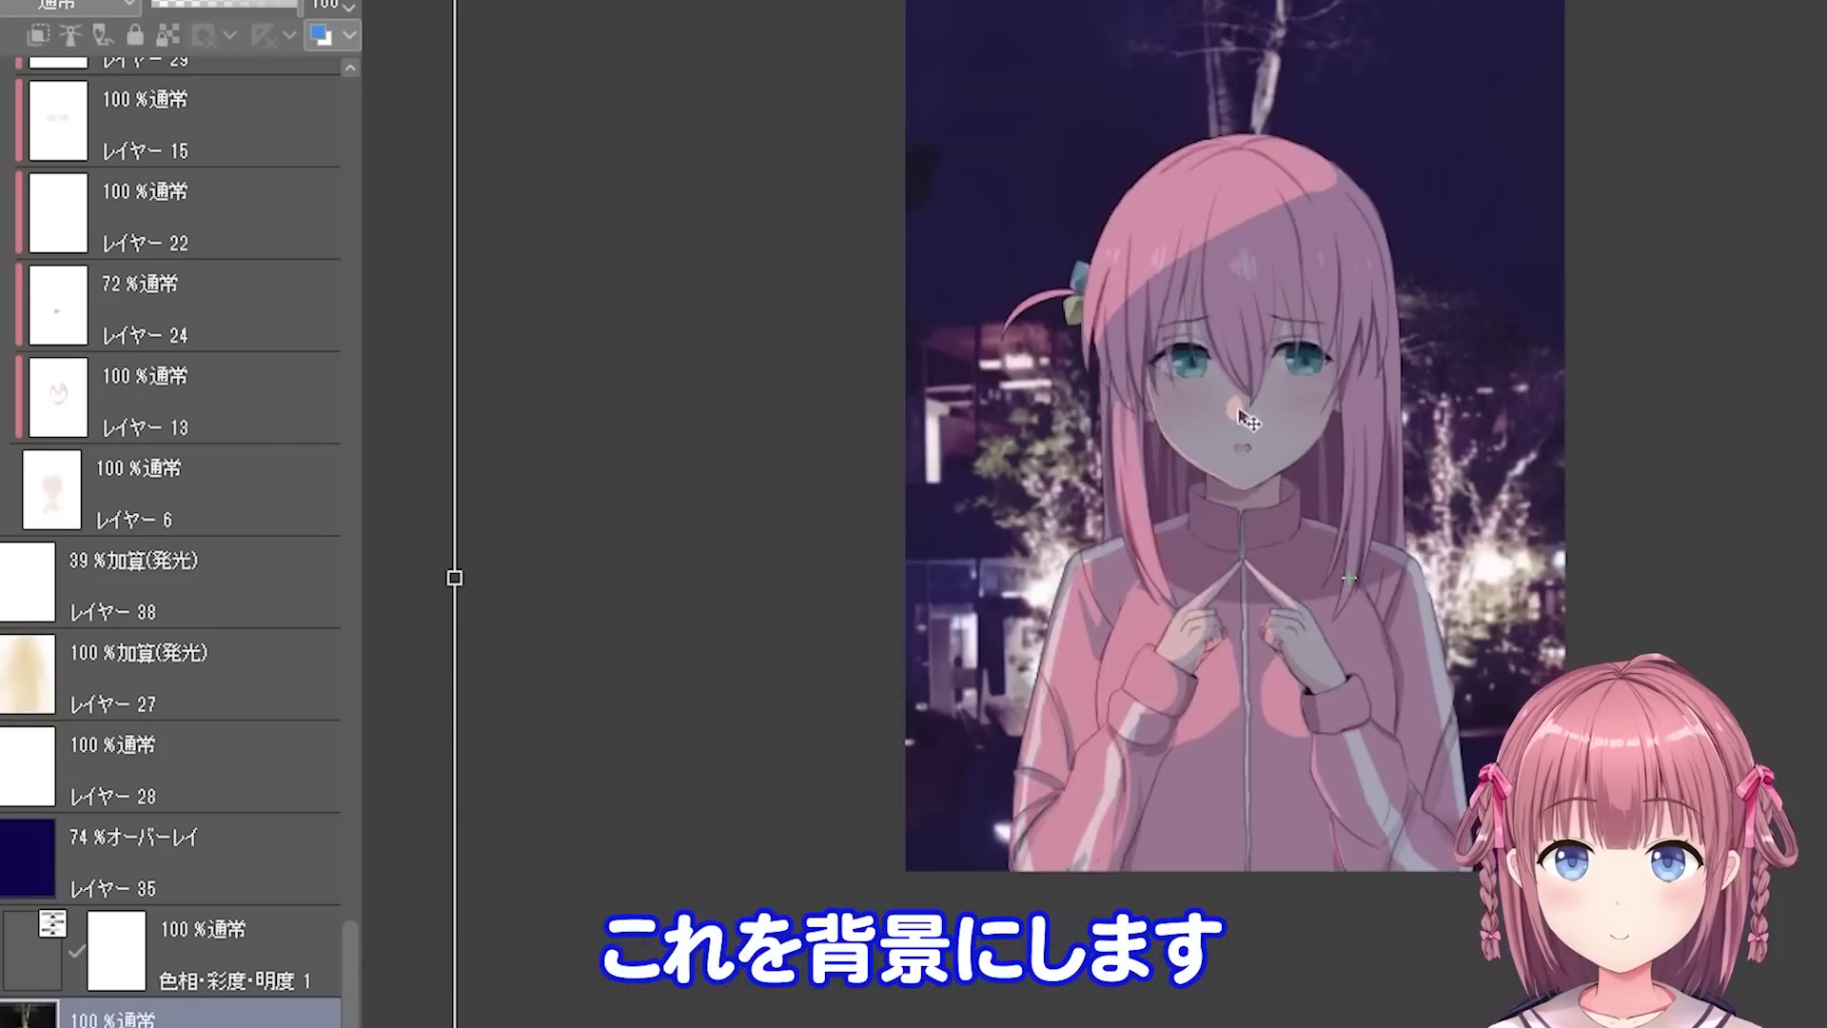
{"action": "left_click_drag", "start_coordinate": [1820, 586], "coordinate": [1700, 646]}
{"action": "left_click_drag", "start_coordinate": [841, 1007], "coordinate": [944, 1009]}
{"action": "left_click_drag", "start_coordinate": [1227, 101], "coordinate": [1487, 89]}
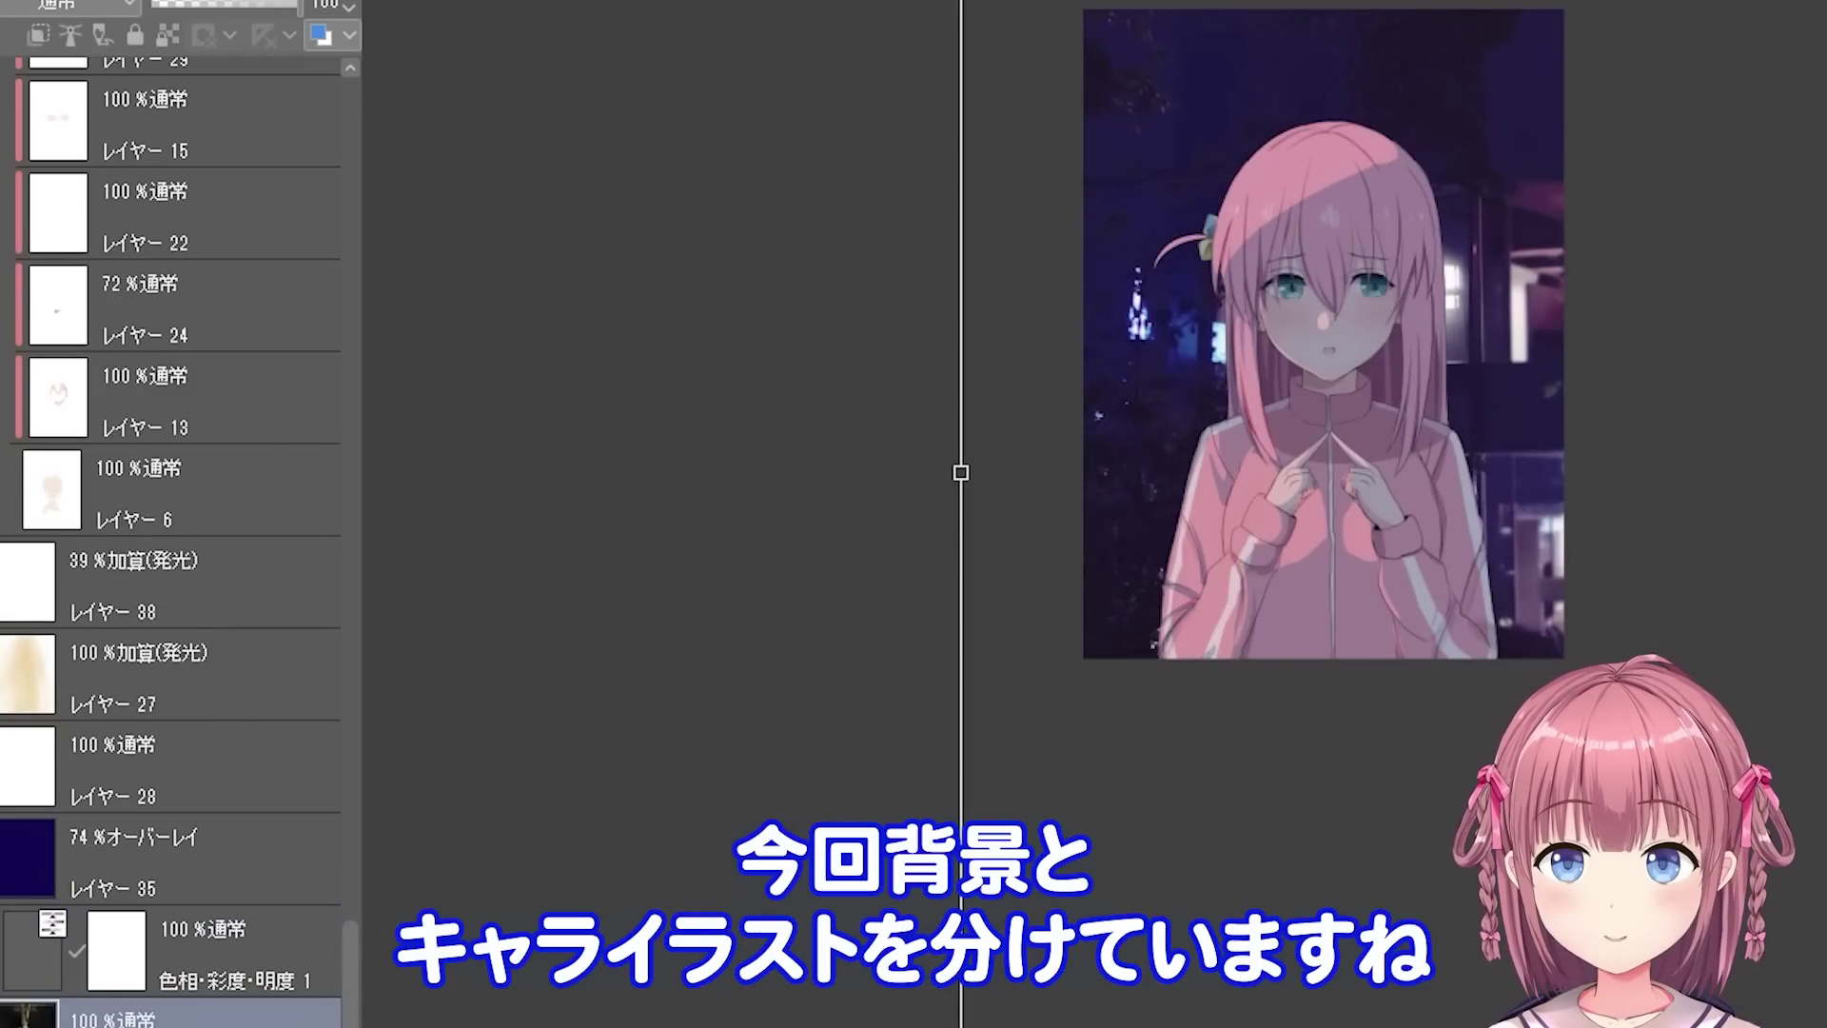
{"action": "key", "text": "Return"}
{"action": "left_click", "coordinate": [171, 862]}
{"action": "left_click_drag", "start_coordinate": [267, 8], "coordinate": [262, 8]}
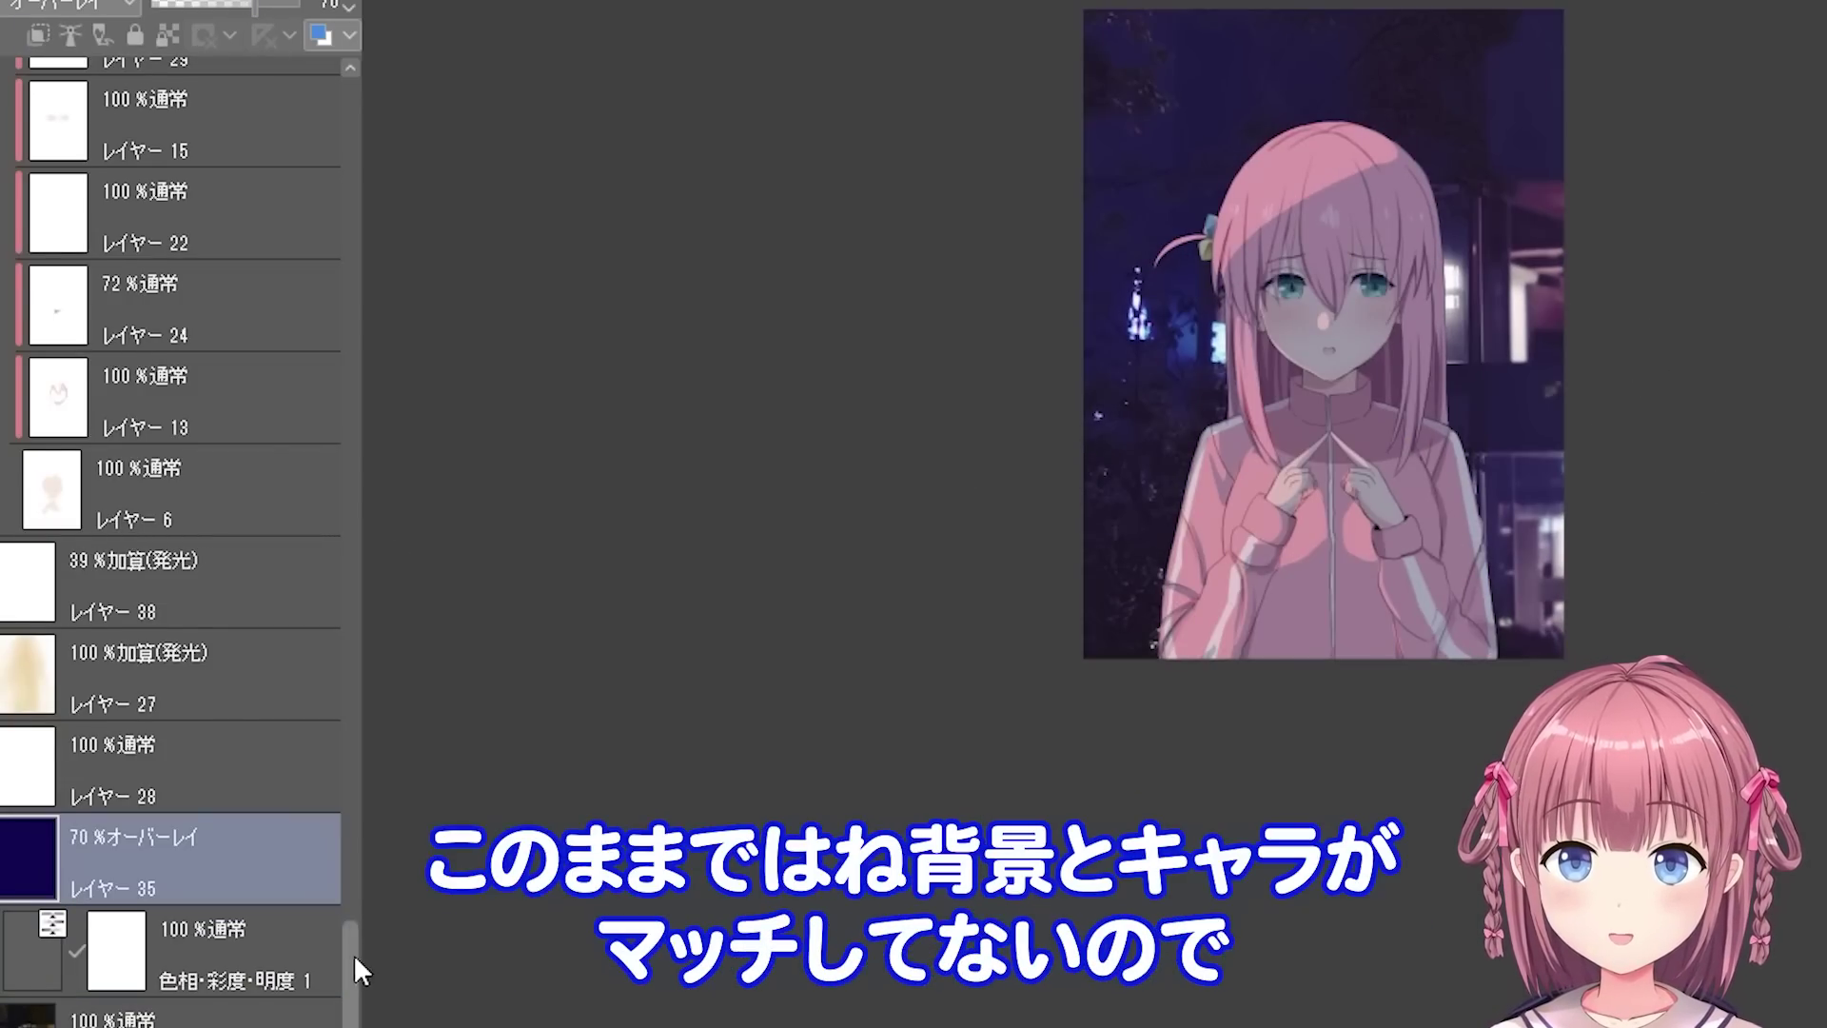
- Set the midtone colour balance correction to -31, -19 and 27, and reshape the RGB tone curves, raising the dark tones
{"action": "scroll", "coordinate": [360, 970], "scroll_direction": "up", "scroll_amount": 5}
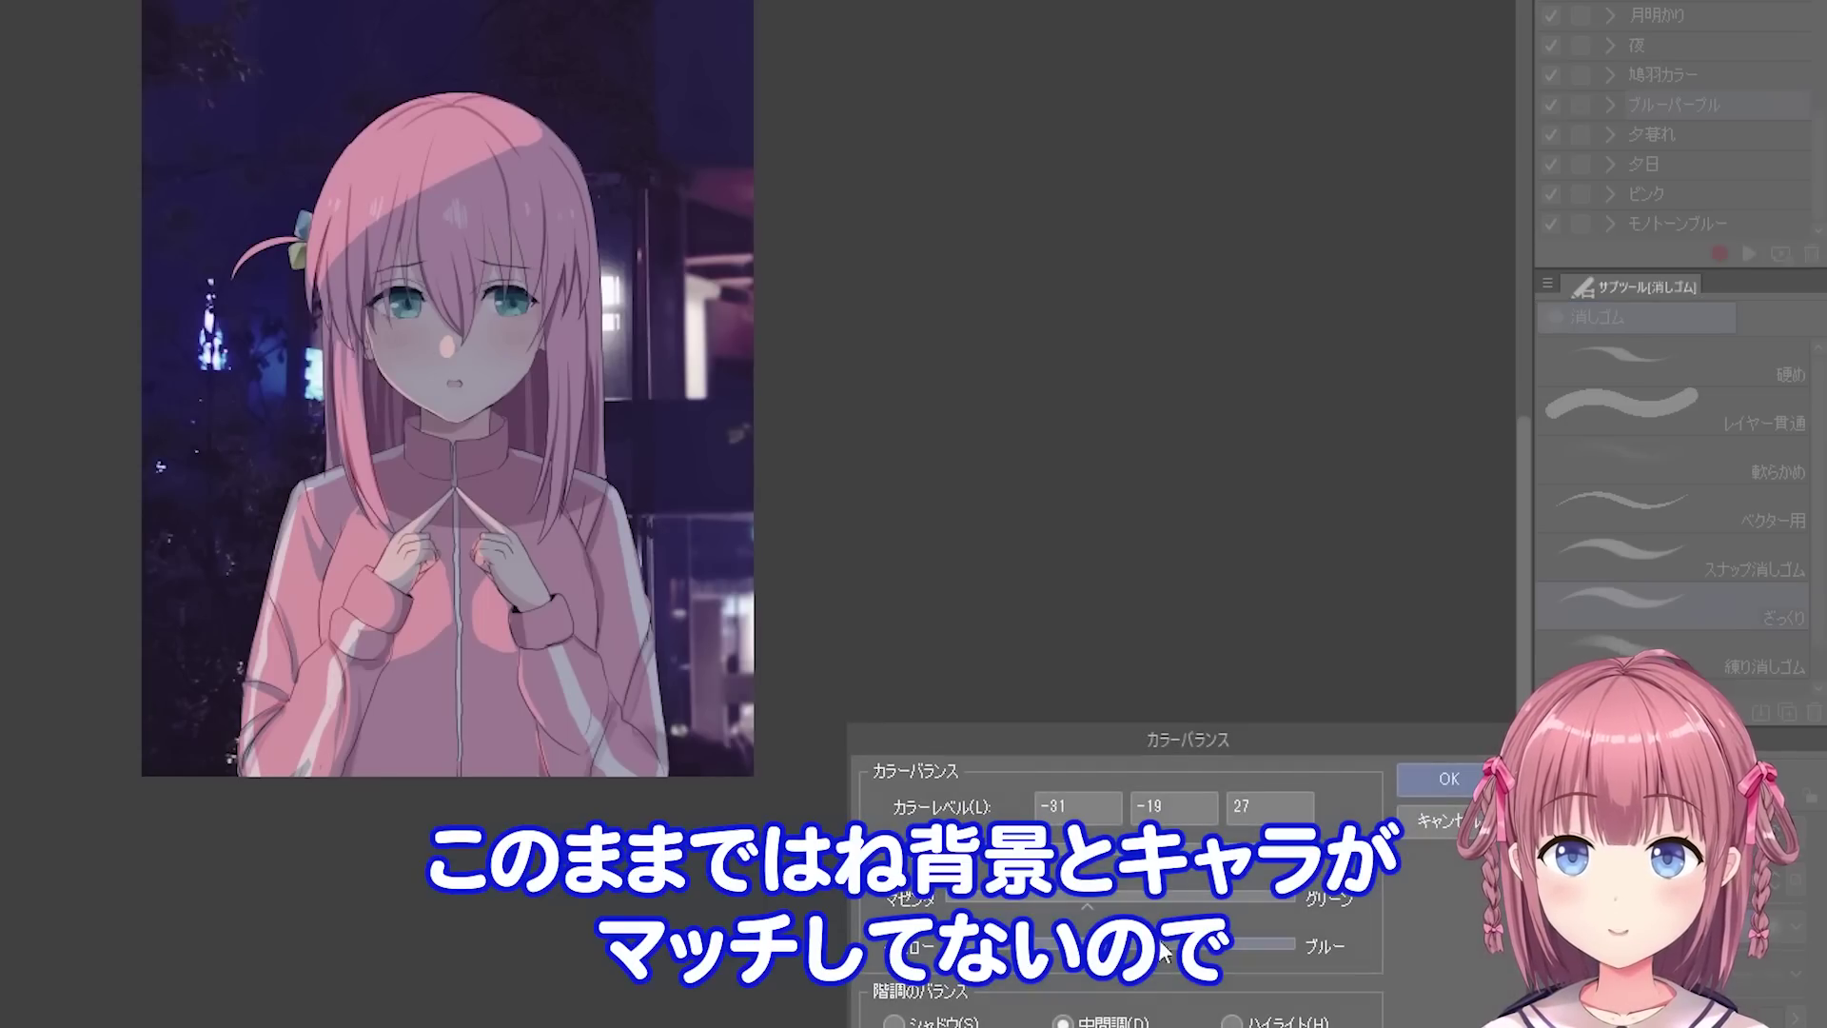
{"action": "left_click", "coordinate": [1456, 779]}
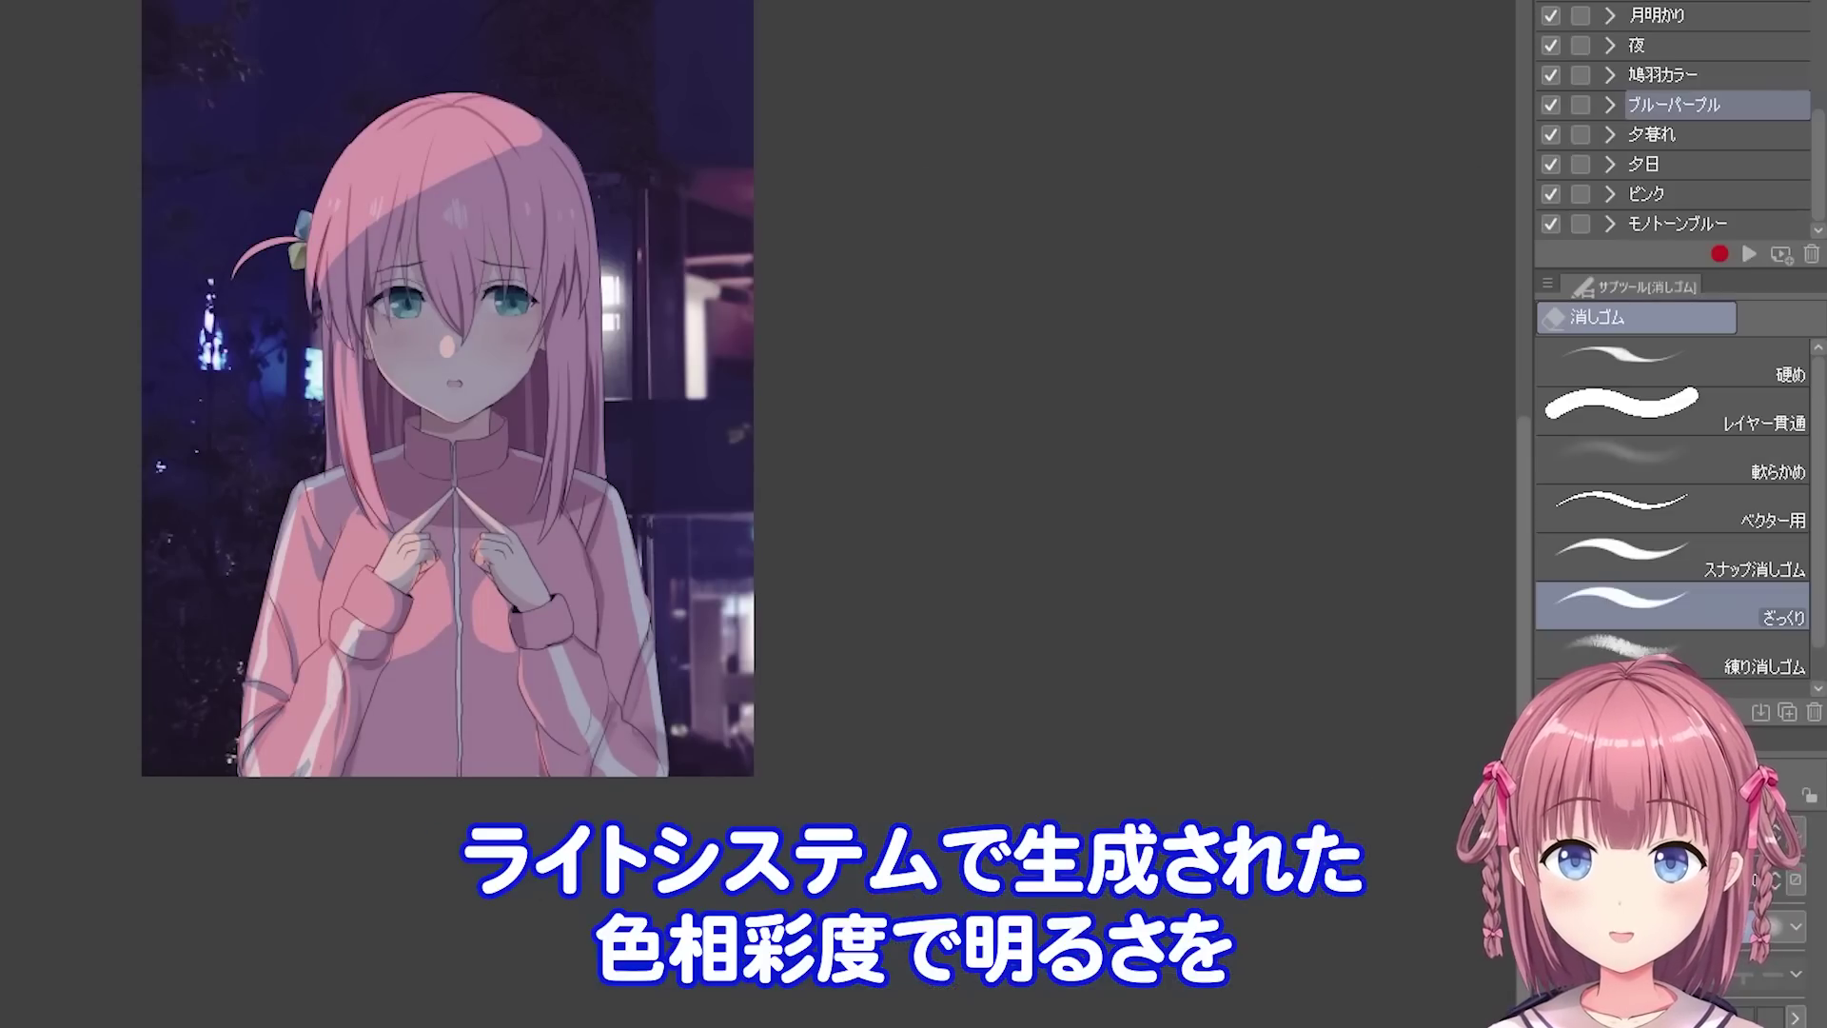
{"action": "left_click_drag", "start_coordinate": [1157, 517], "coordinate": [1155, 525]}
{"action": "left_click", "coordinate": [1414, 215]}
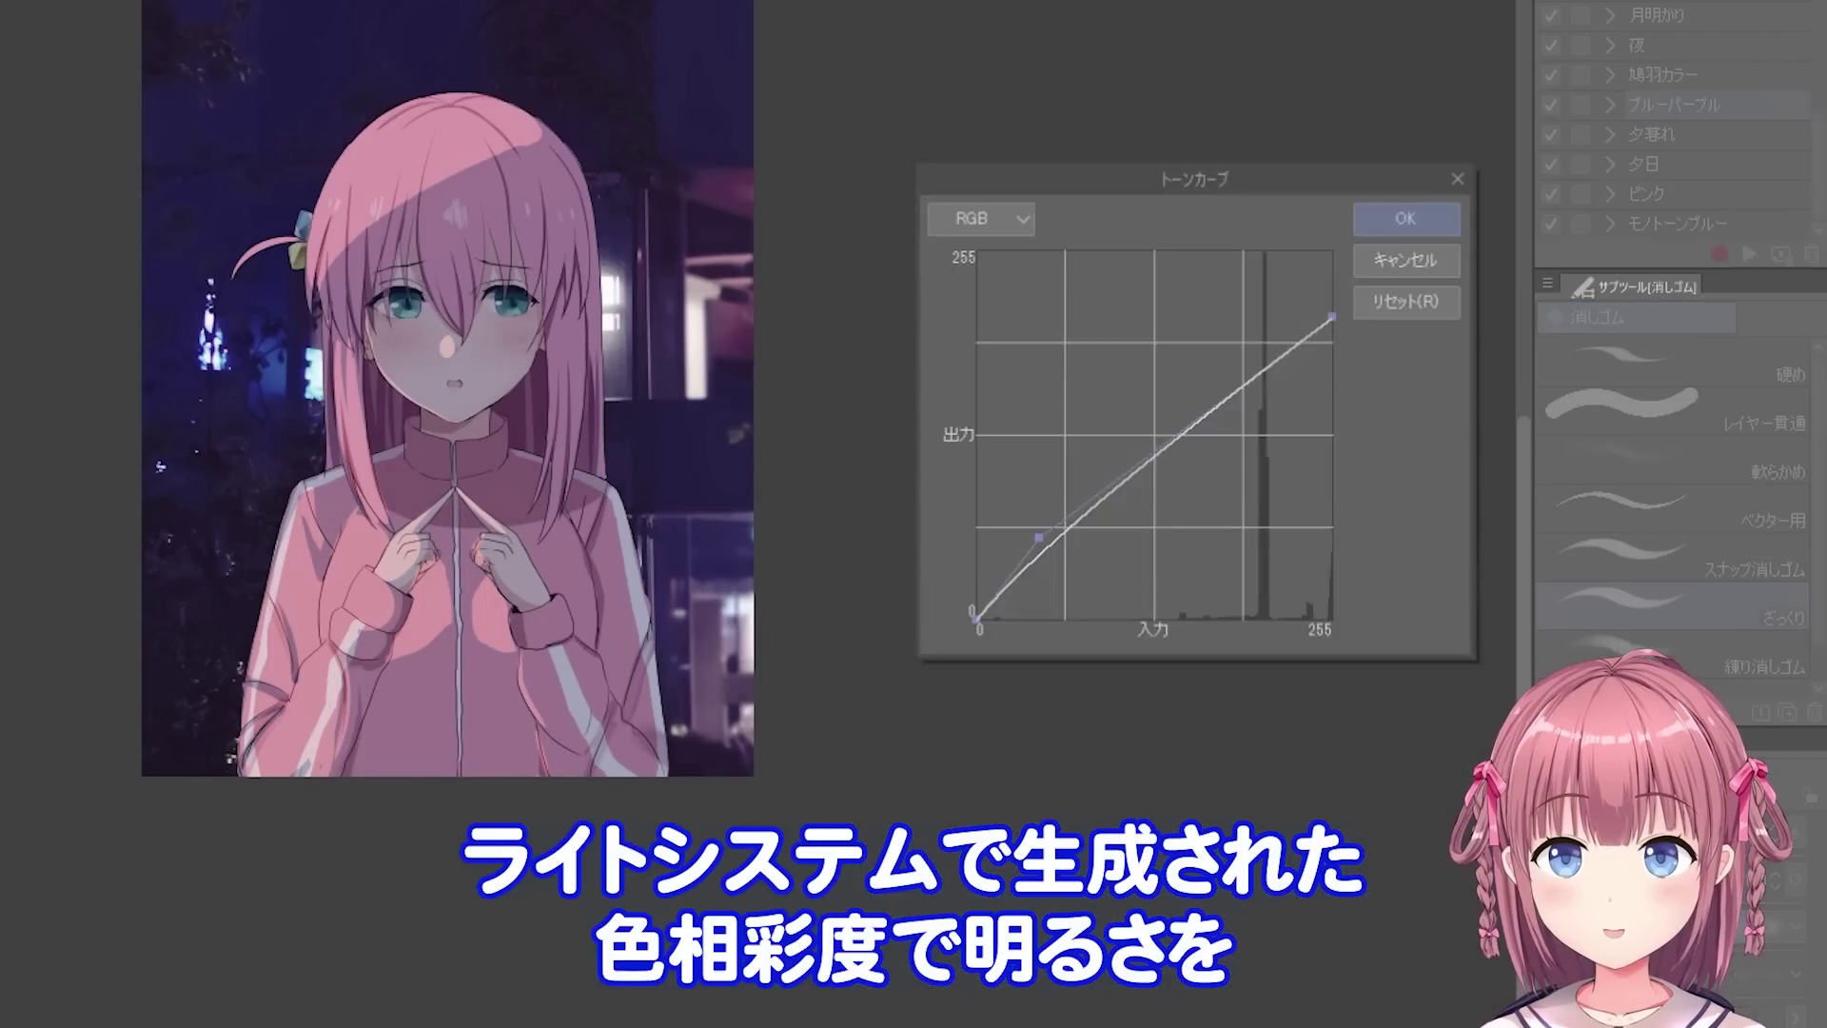
{"action": "left_click_drag", "start_coordinate": [1036, 533], "coordinate": [1044, 507]}
{"action": "left_click", "coordinate": [1408, 219]}
- Adjust the hue, saturation and luminosity correction, and set the other midtone colour balance correction to 31, -58 and -41
{"action": "key", "text": "ctrl+u"}
{"action": "left_click_drag", "start_coordinate": [1256, 845], "coordinate": [1215, 868]}
{"action": "left_click", "coordinate": [1542, 790]}
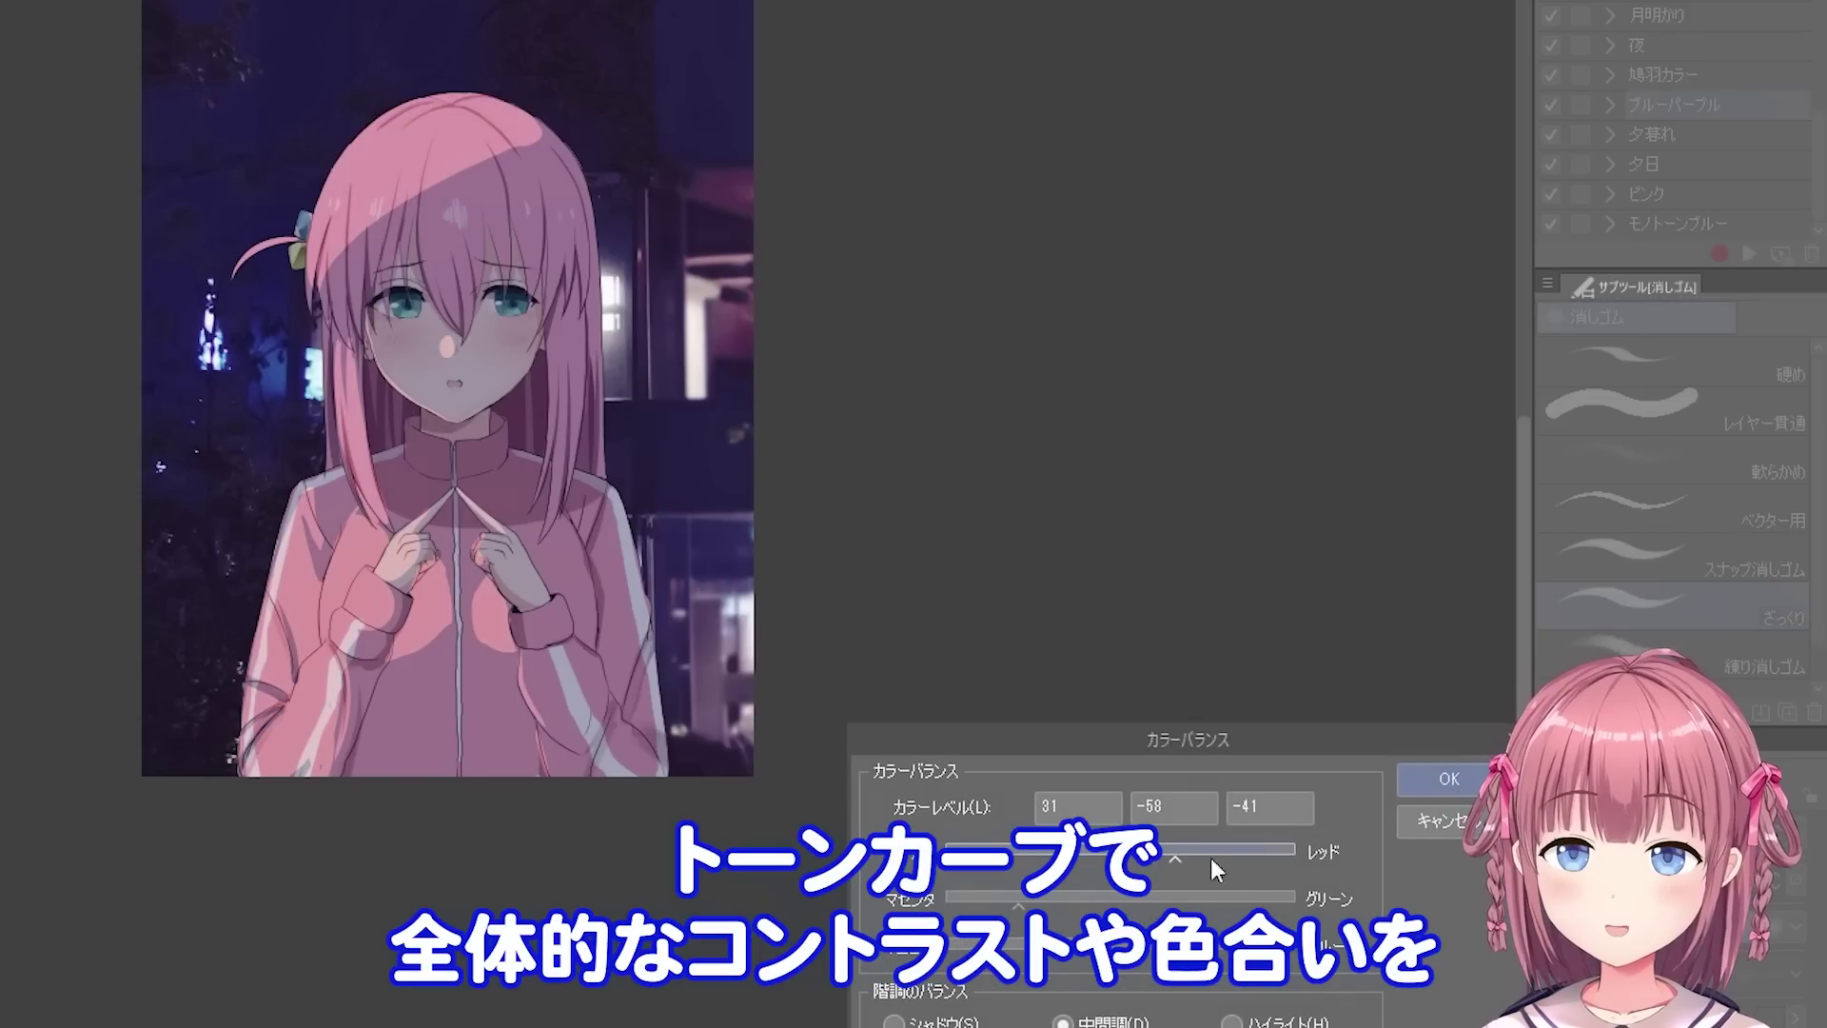
{"action": "left_click", "coordinate": [1447, 777]}
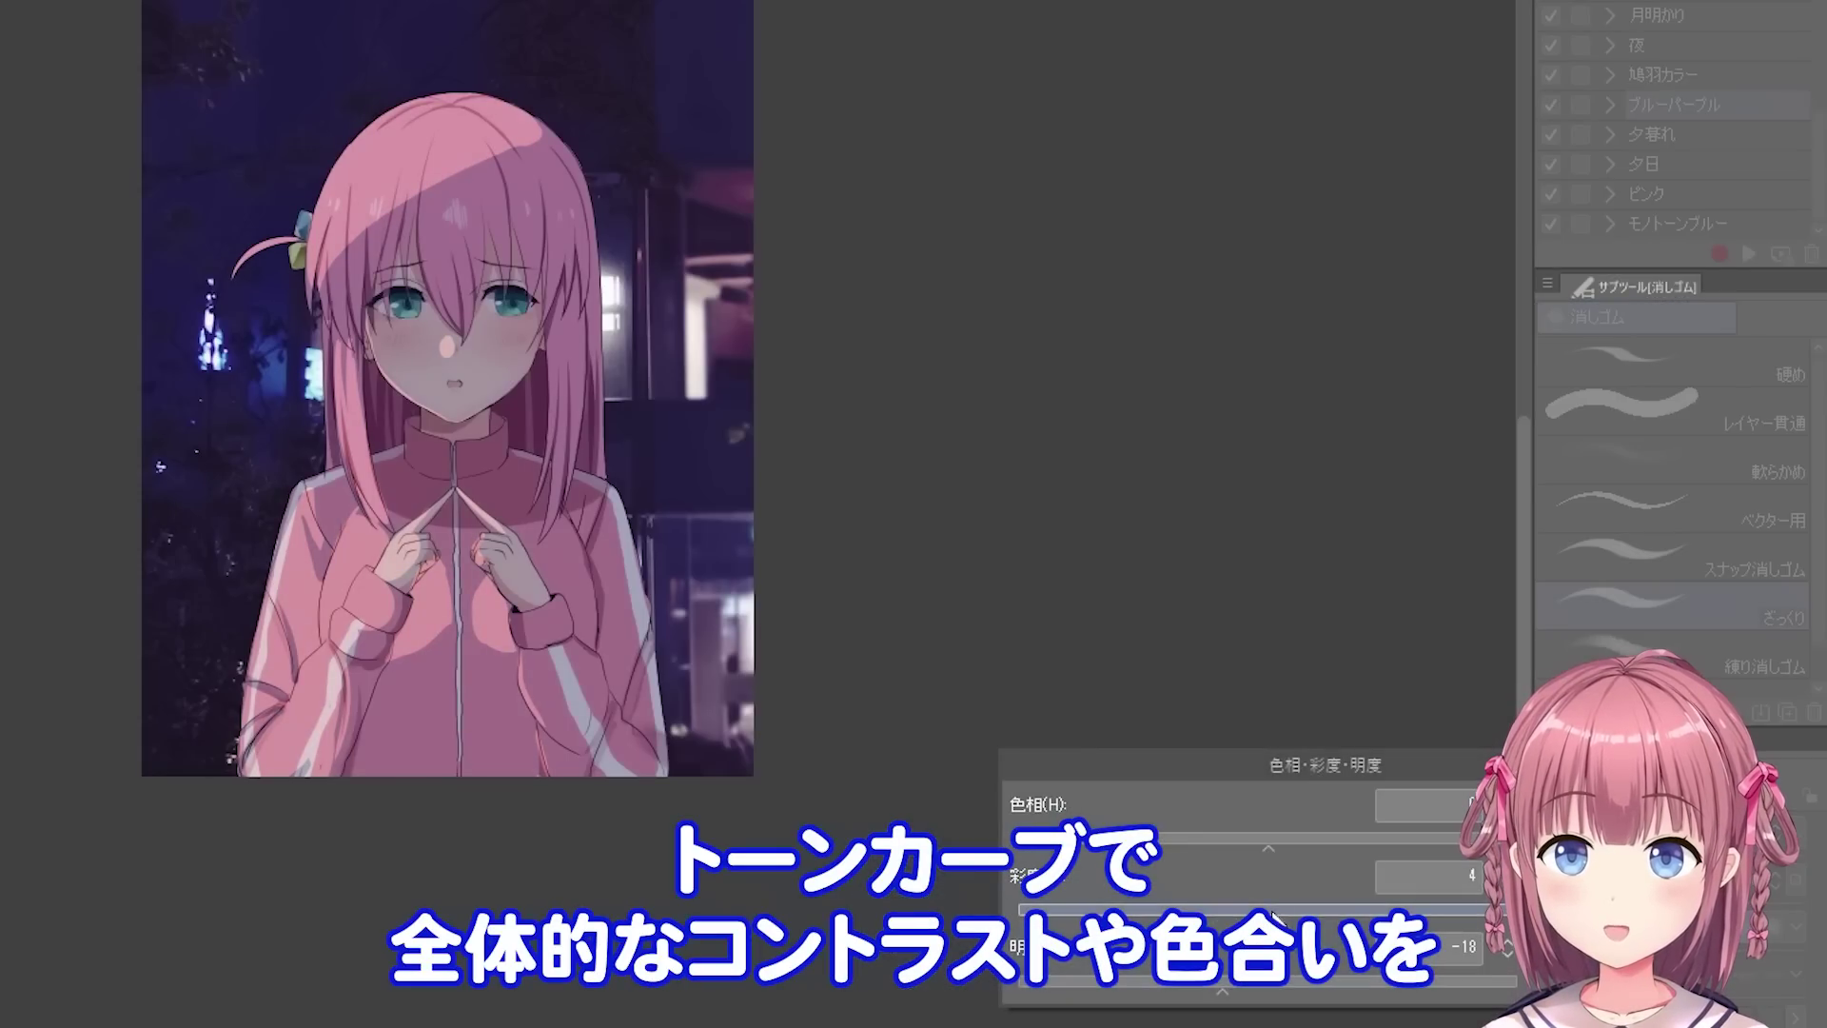
- Set the hue correction's saturation to 4 and luminosity to -18, and the midtone colour balance to -37, -18 and 26
{"action": "left_click", "coordinate": [1447, 778]}
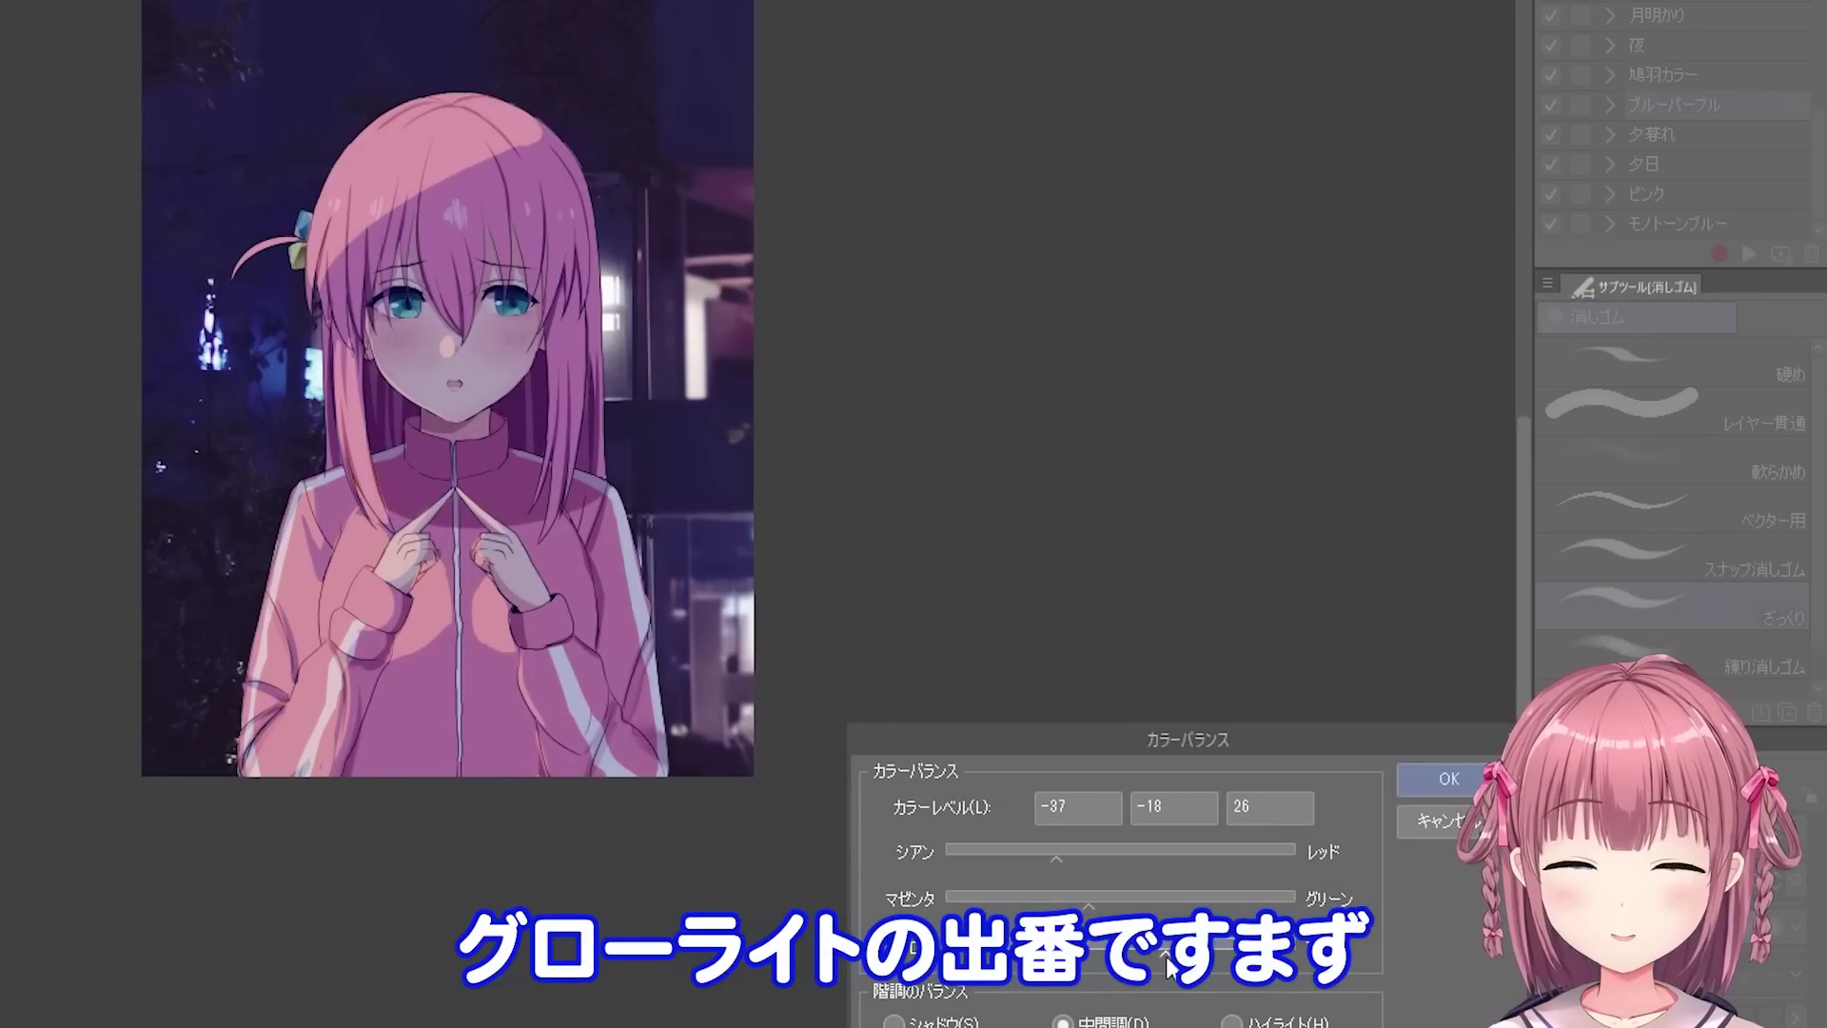
{"action": "key", "text": "Return"}
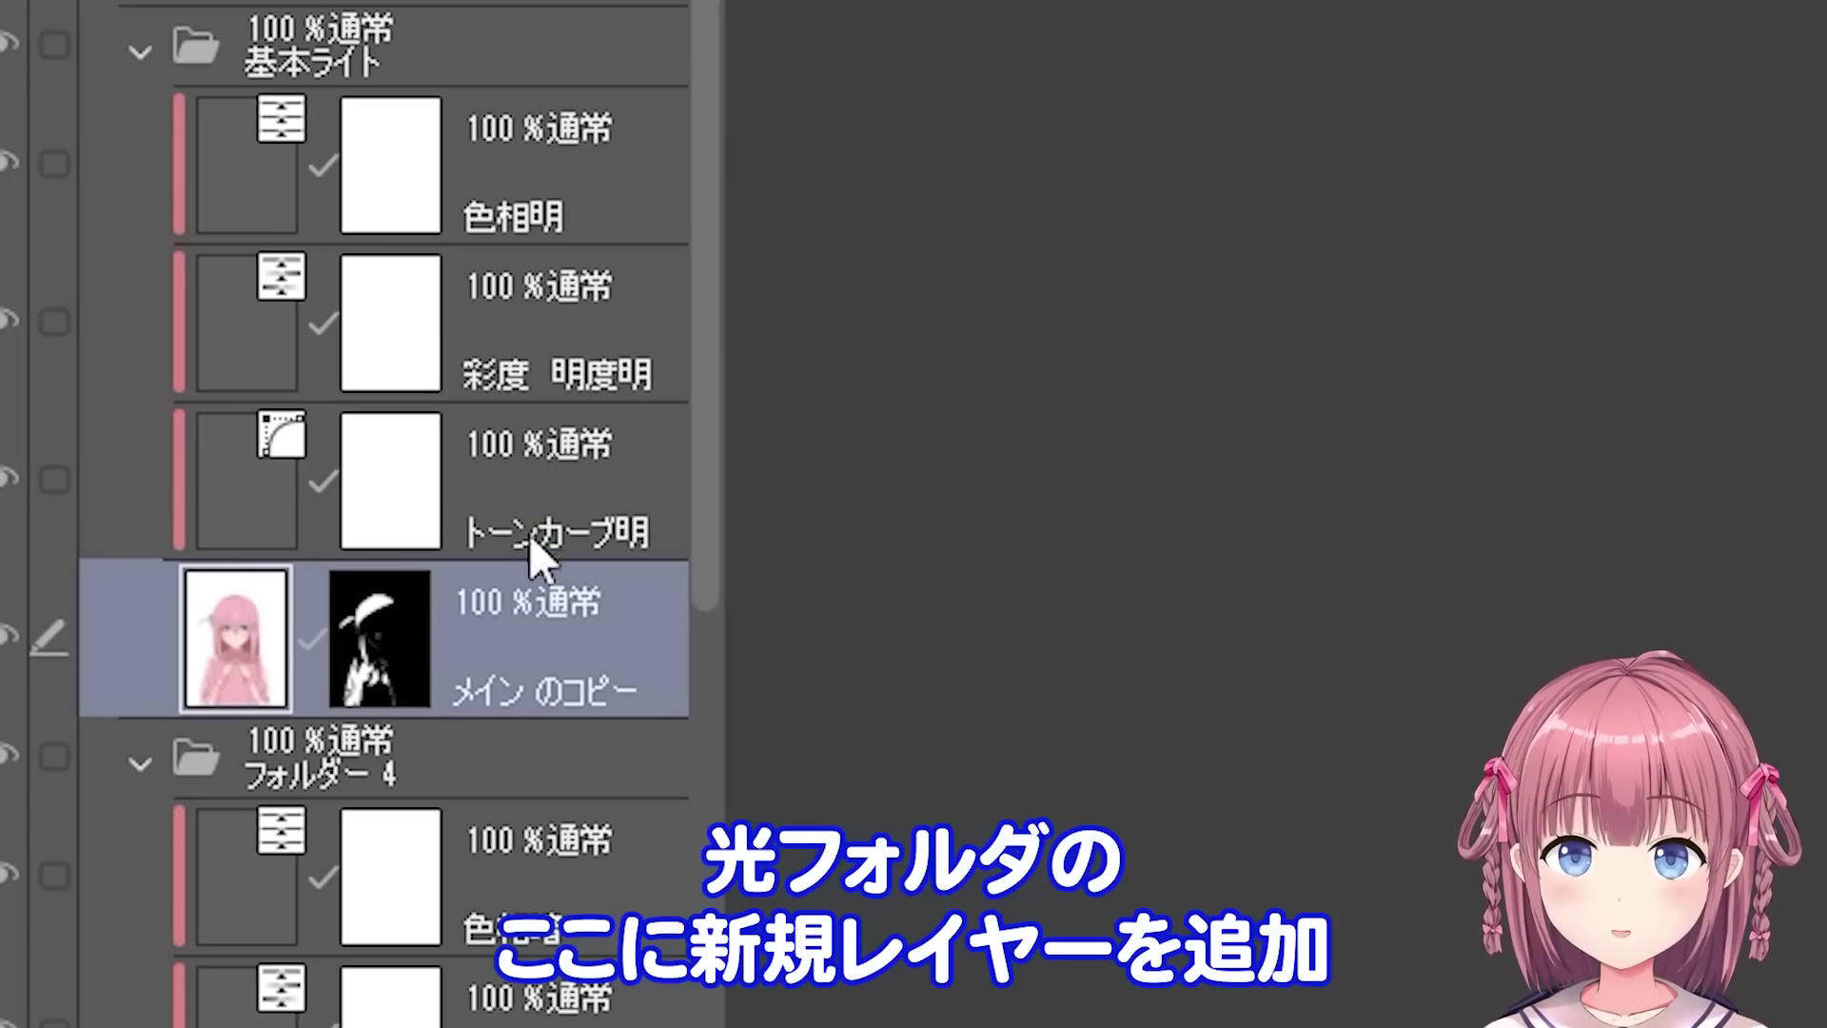
- Add a new clipped layer in the 基本ライト folder, between トーンカーブ明 and メイン のコピー
{"action": "left_click", "coordinate": [533, 552]}
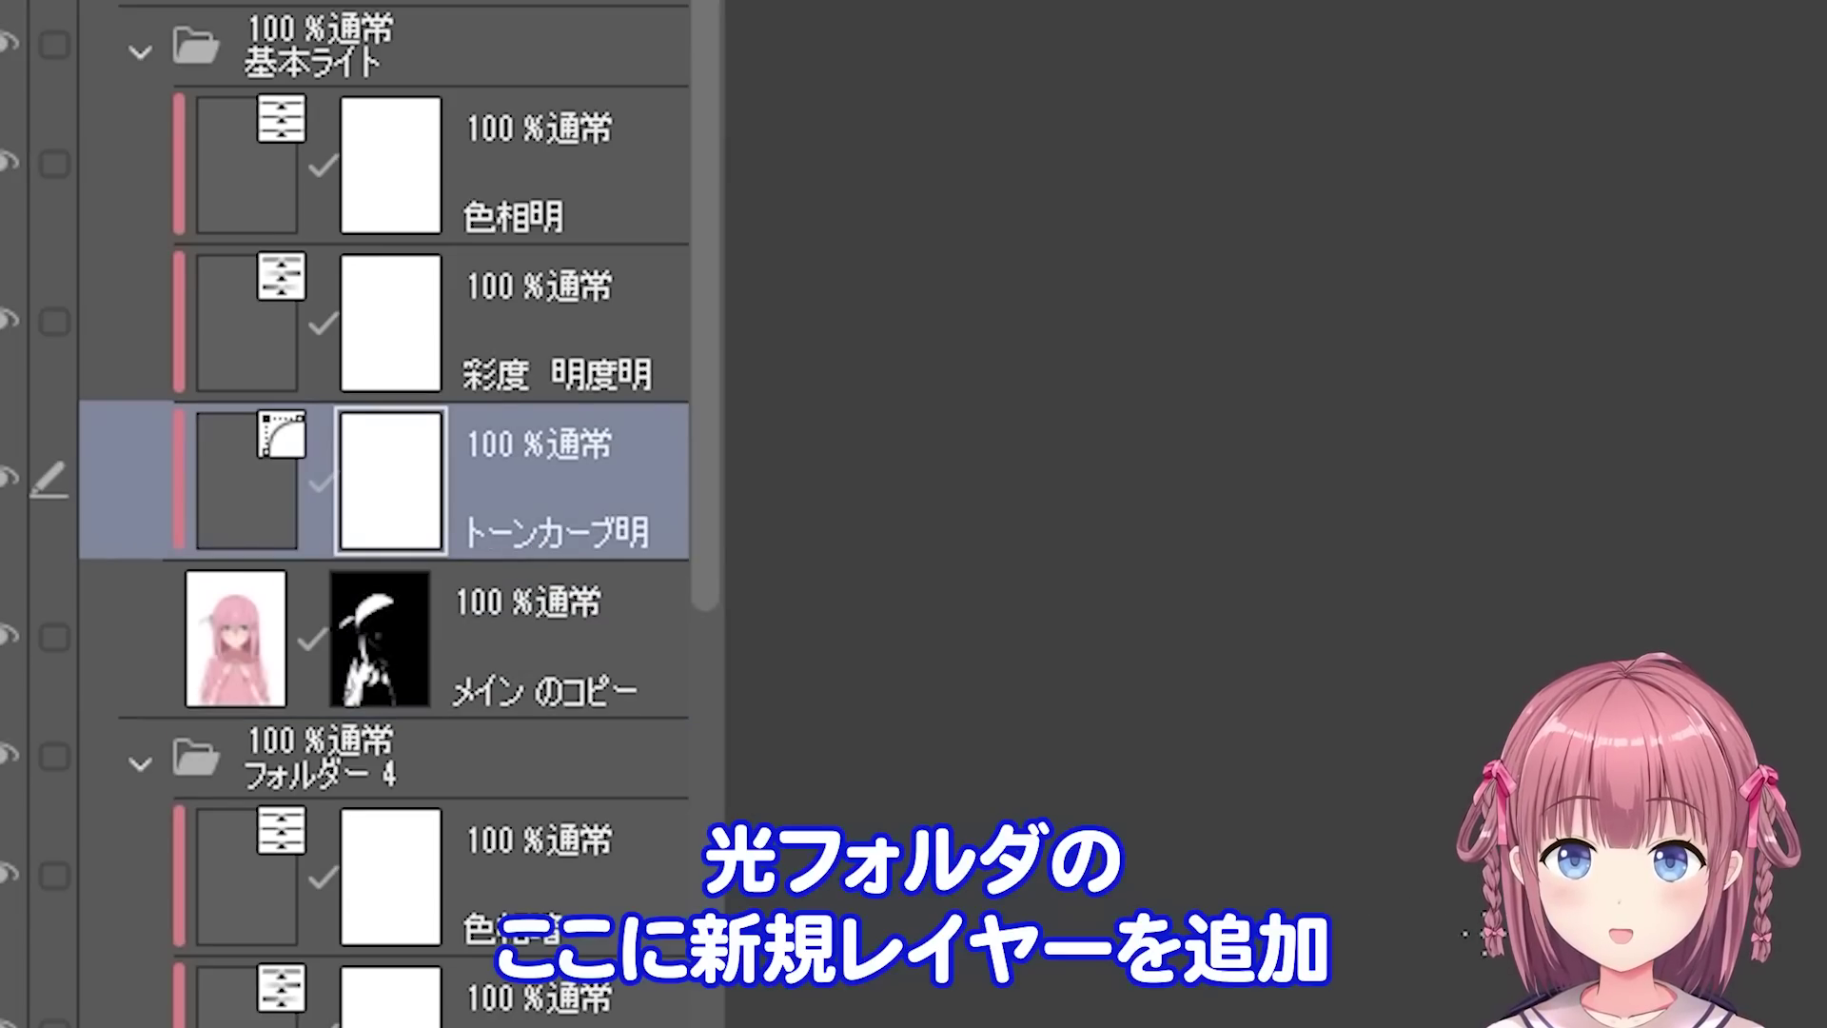
{"action": "key", "text": "ctrl+shift+n"}
{"action": "left_click_drag", "start_coordinate": [533, 547], "coordinate": [490, 704]}
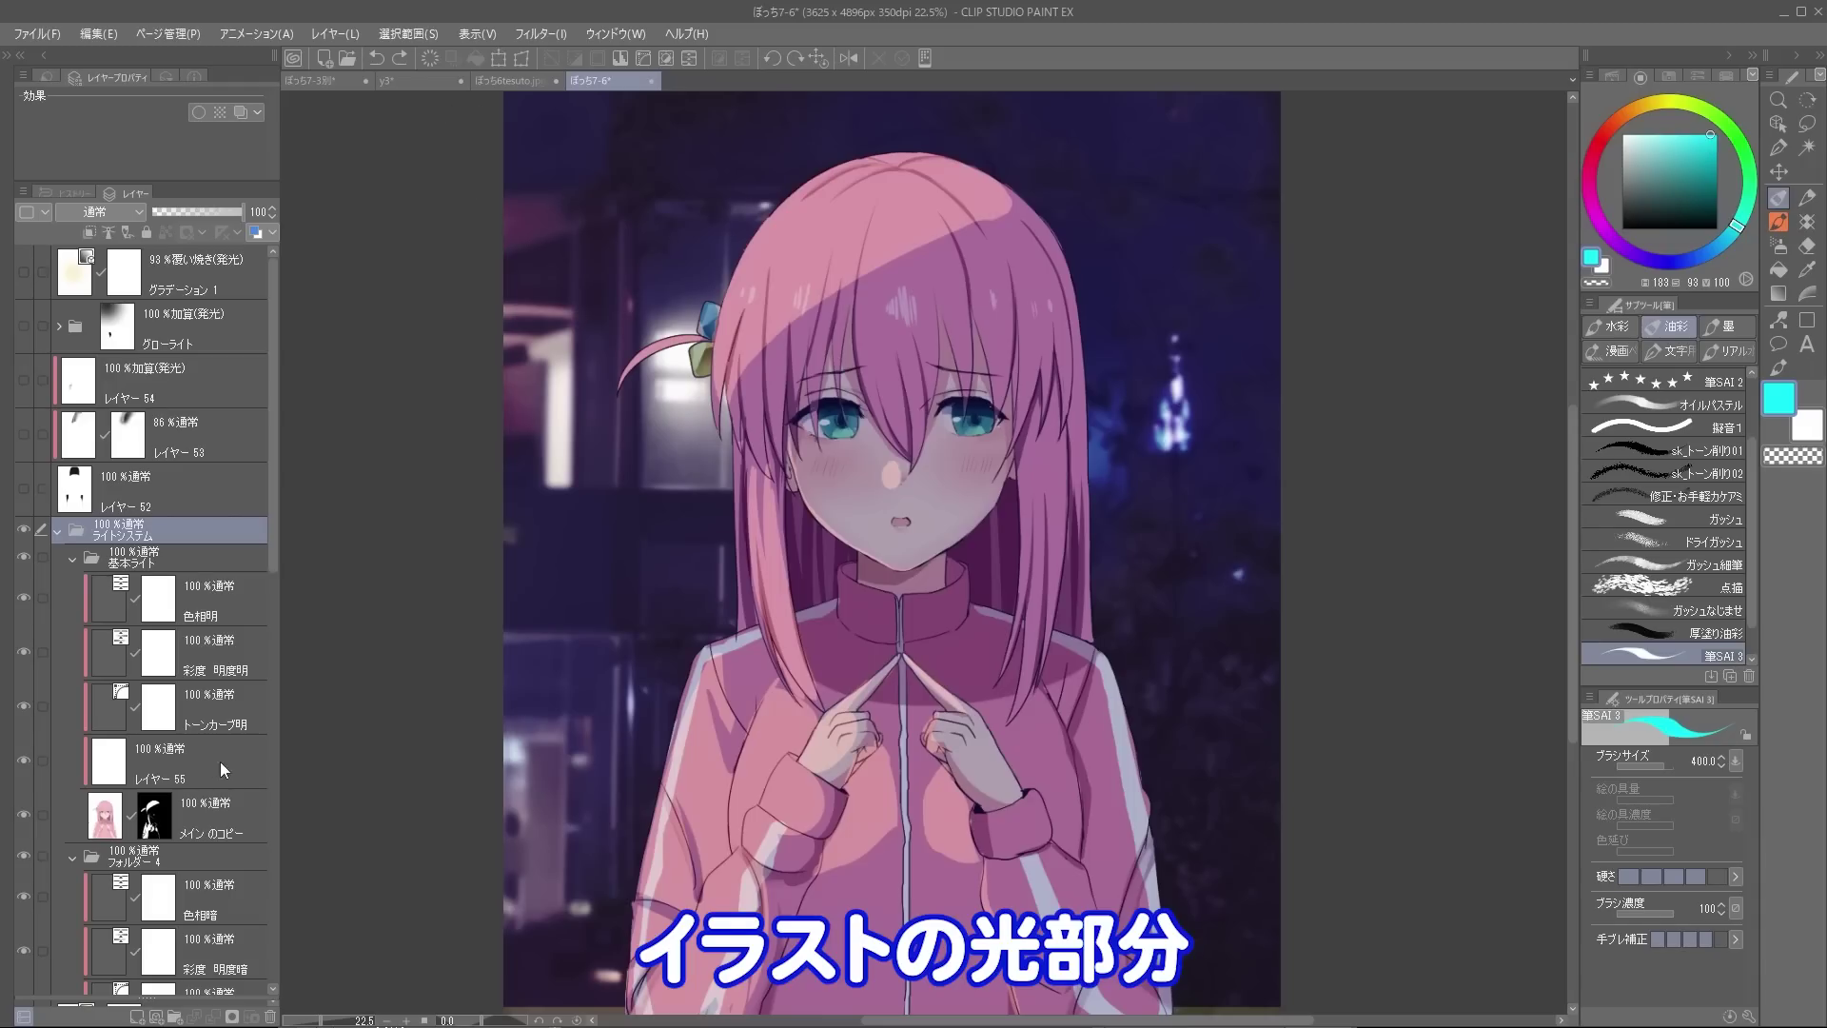
- Paint cyan strokes on レイヤー 55 along the lit hair edges, sleeve and jacket front to mark the areas that should glow
{"action": "left_click", "coordinate": [225, 770]}
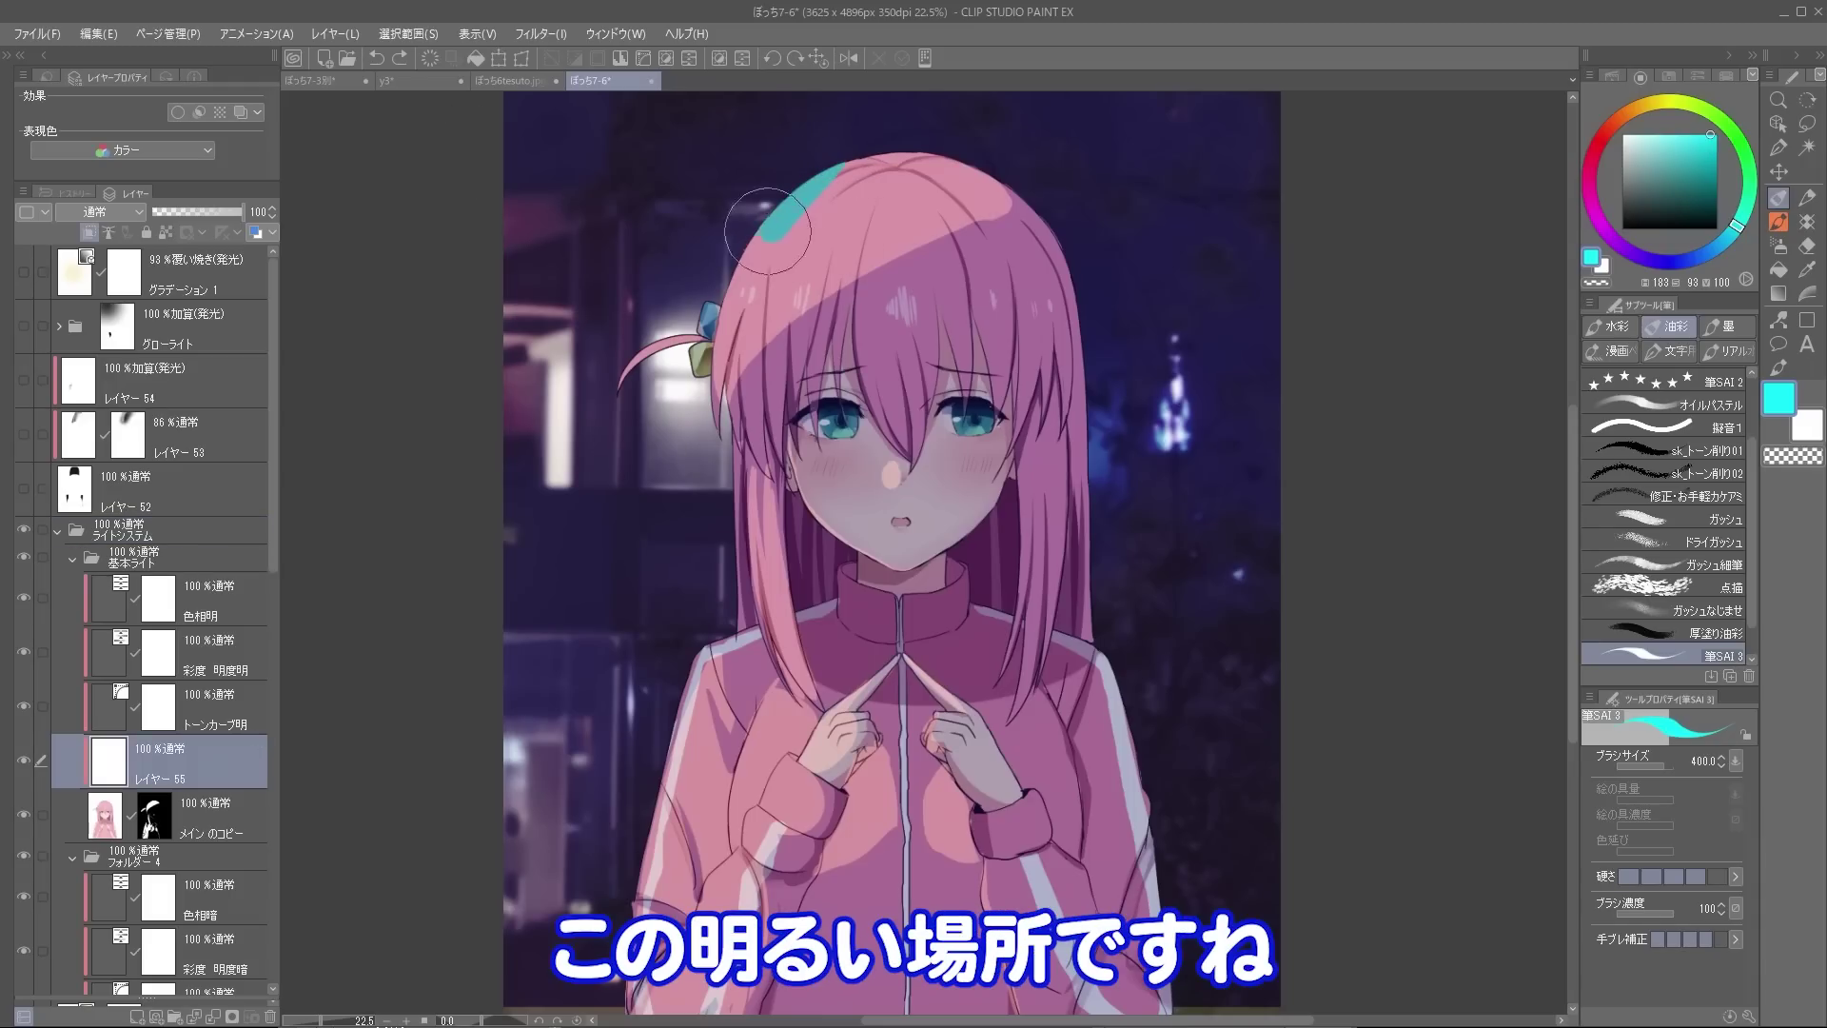
{"action": "mouse_move", "coordinate": [767, 230]}
{"action": "left_mouse_down"}
{"action": "mouse_move", "coordinate": [837, 271]}
{"action": "mouse_move", "coordinate": [1076, 226]}
{"action": "left_mouse_up"}
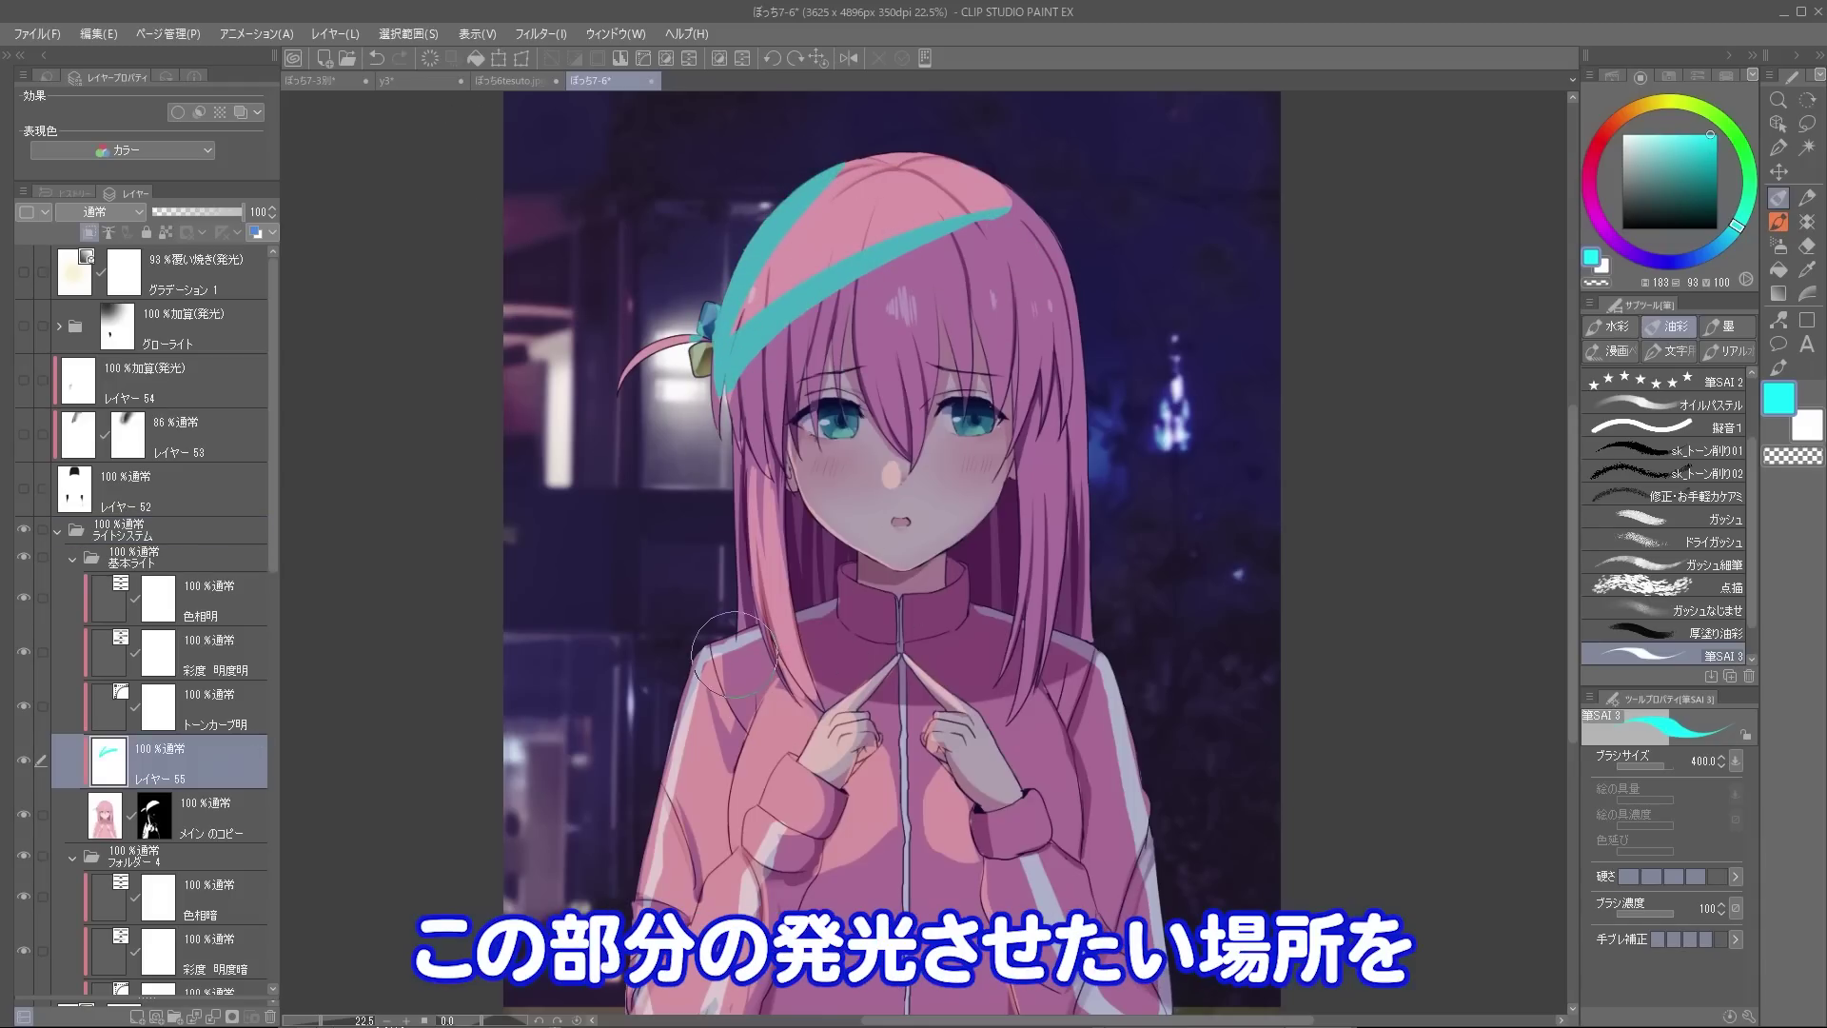
{"action": "mouse_move", "coordinate": [733, 655]}
{"action": "left_mouse_down"}
{"action": "mouse_move", "coordinate": [682, 727]}
{"action": "mouse_move", "coordinate": [635, 899]}
{"action": "left_mouse_up"}
{"action": "left_click_drag", "start_coordinate": [803, 756], "coordinate": [776, 786]}
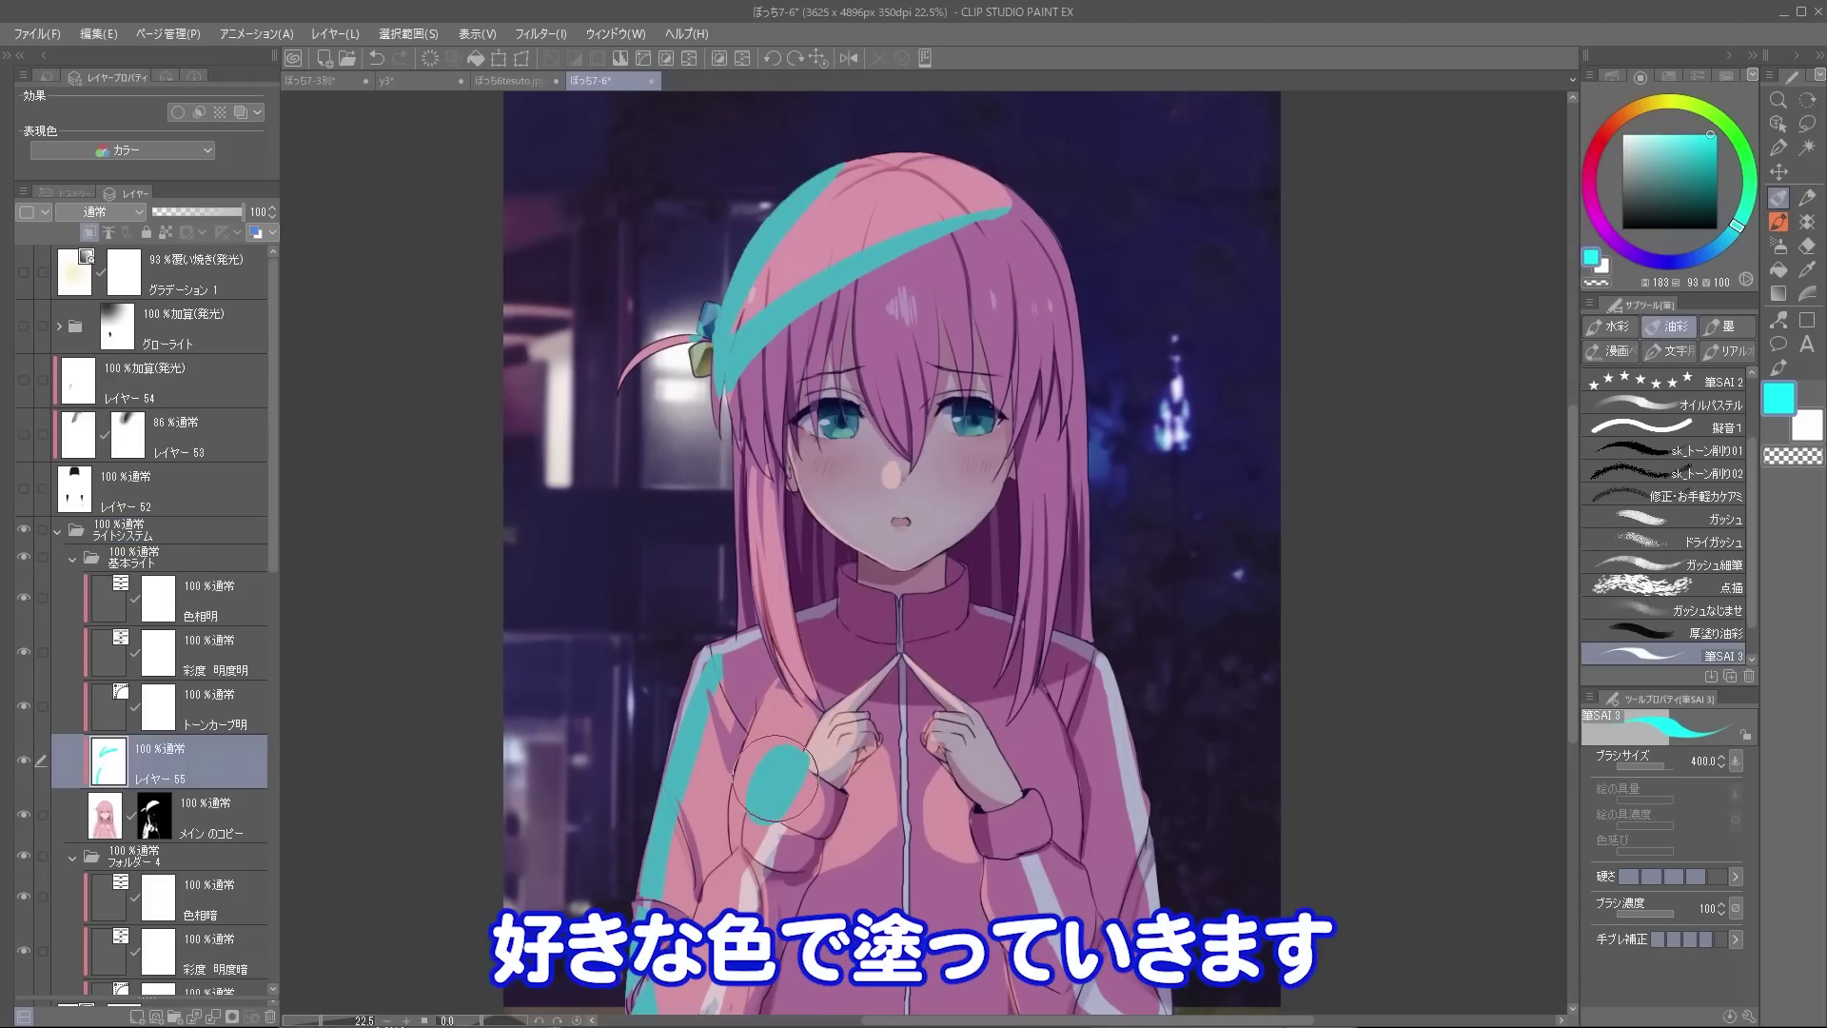
{"action": "left_click", "coordinate": [949, 808]}
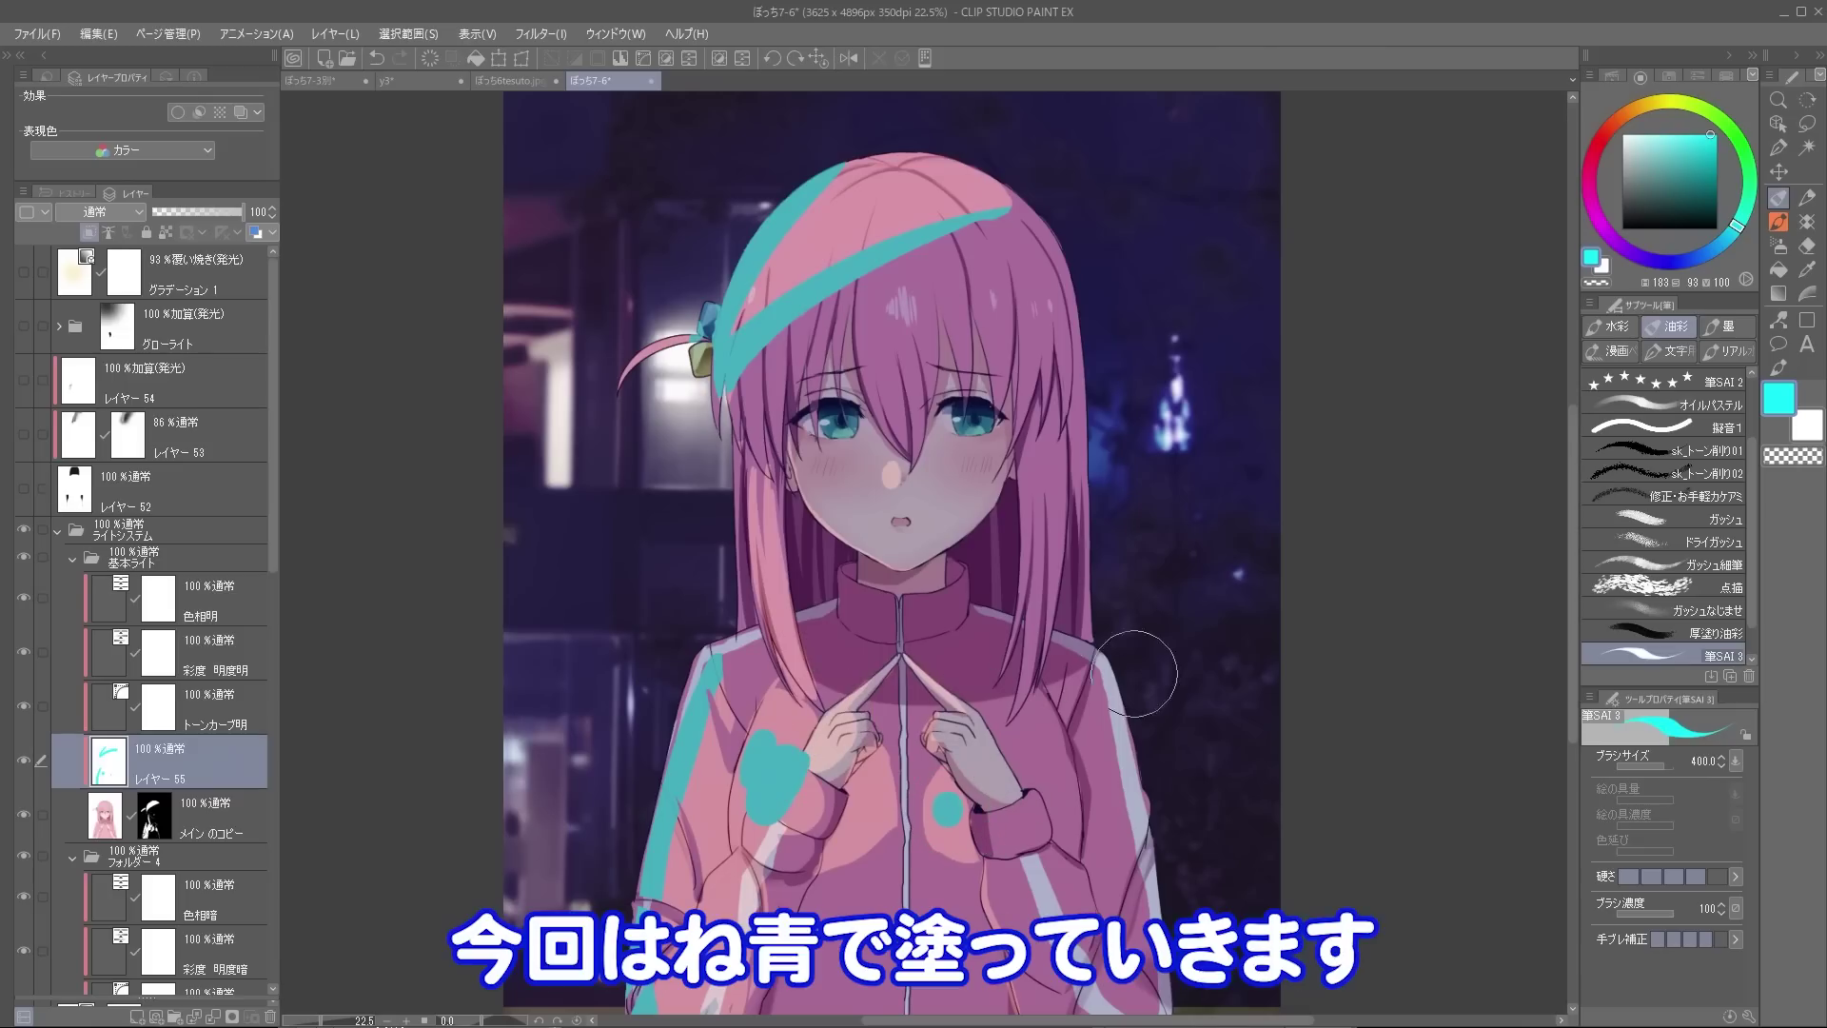
- Run the グローライト auto action on the painted cyan layer レイヤー 55
{"action": "left_click", "coordinate": [1632, 75]}
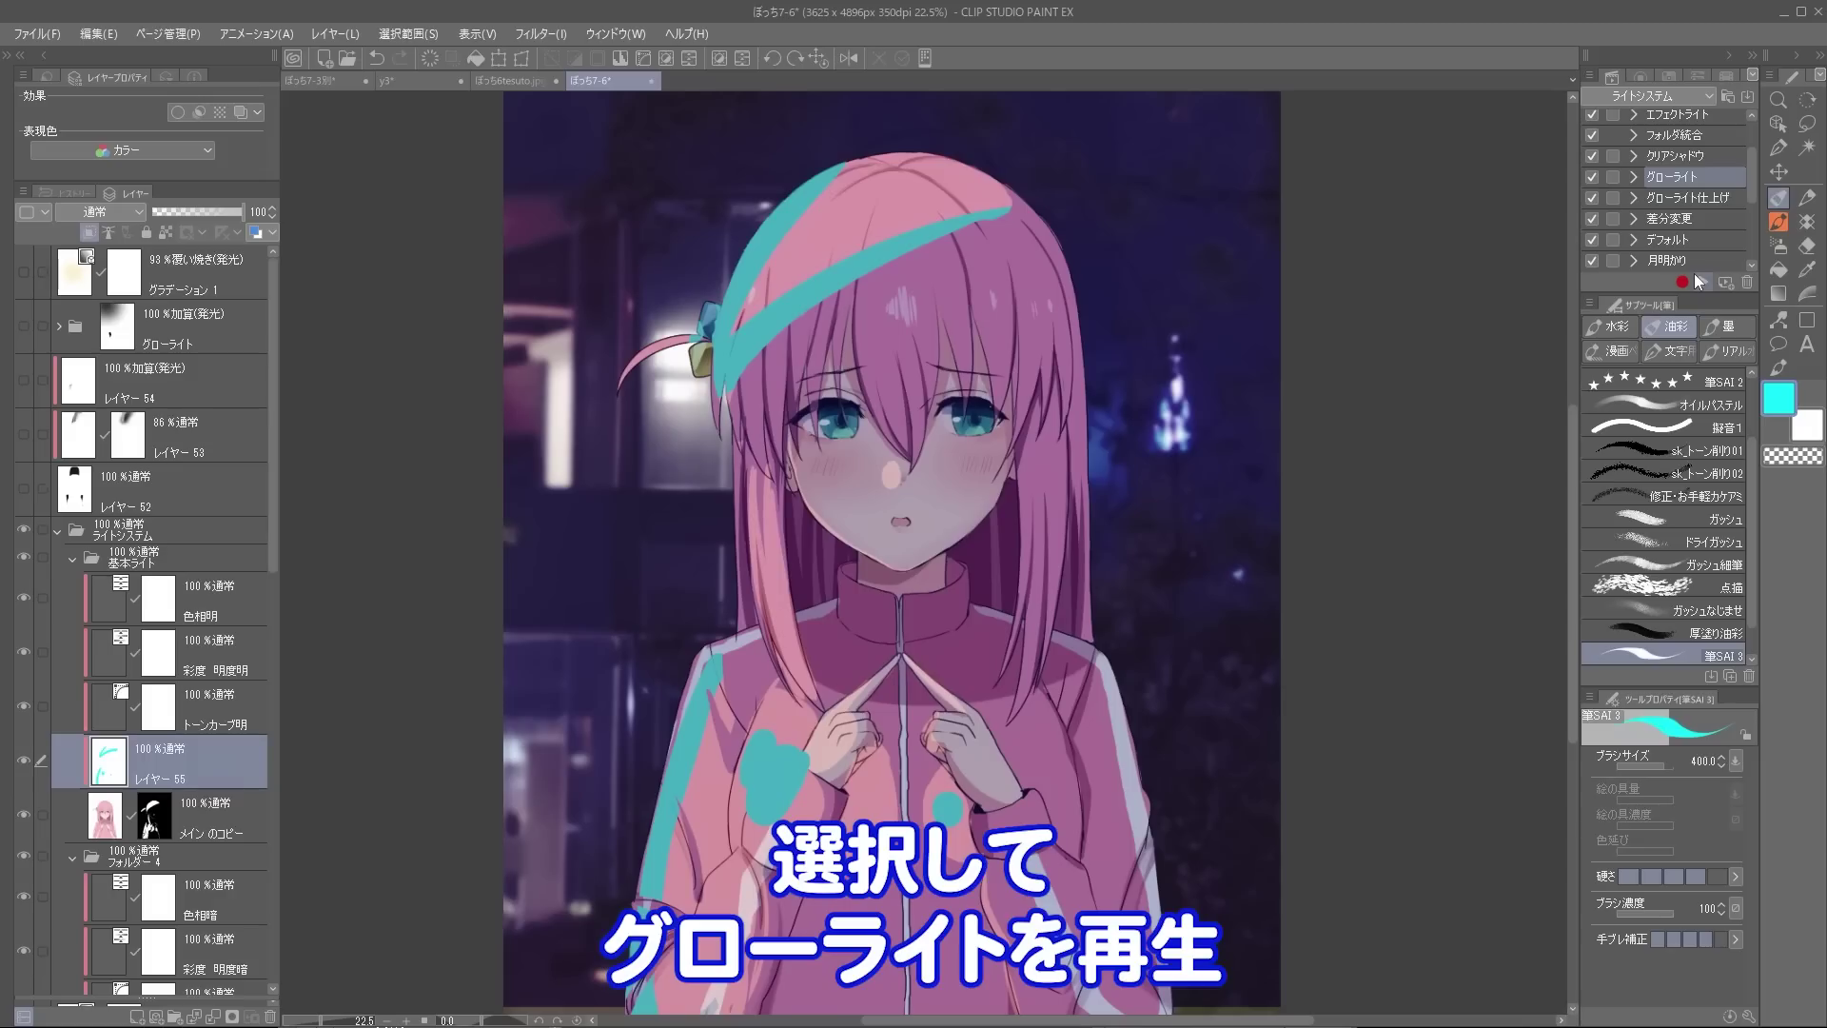
{"action": "left_click", "coordinate": [1700, 280]}
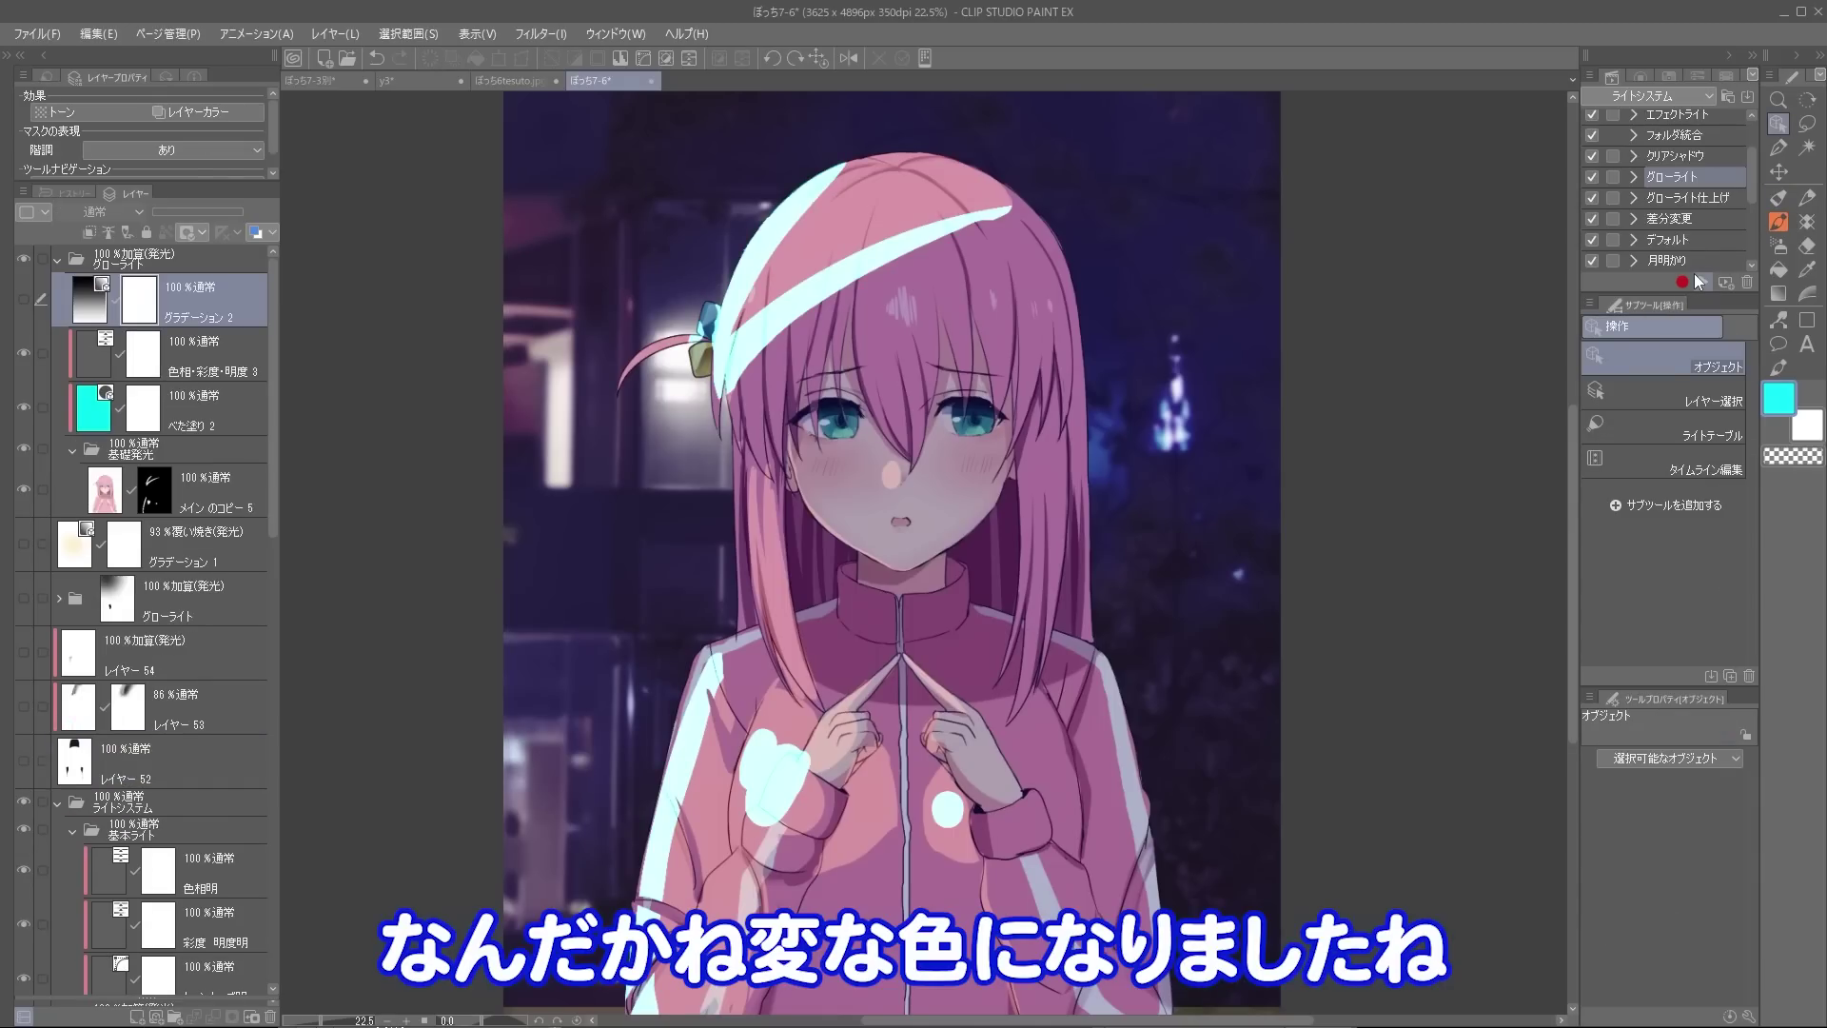
{"action": "left_click", "coordinate": [783, 301], "text": "ctrl+shift"}
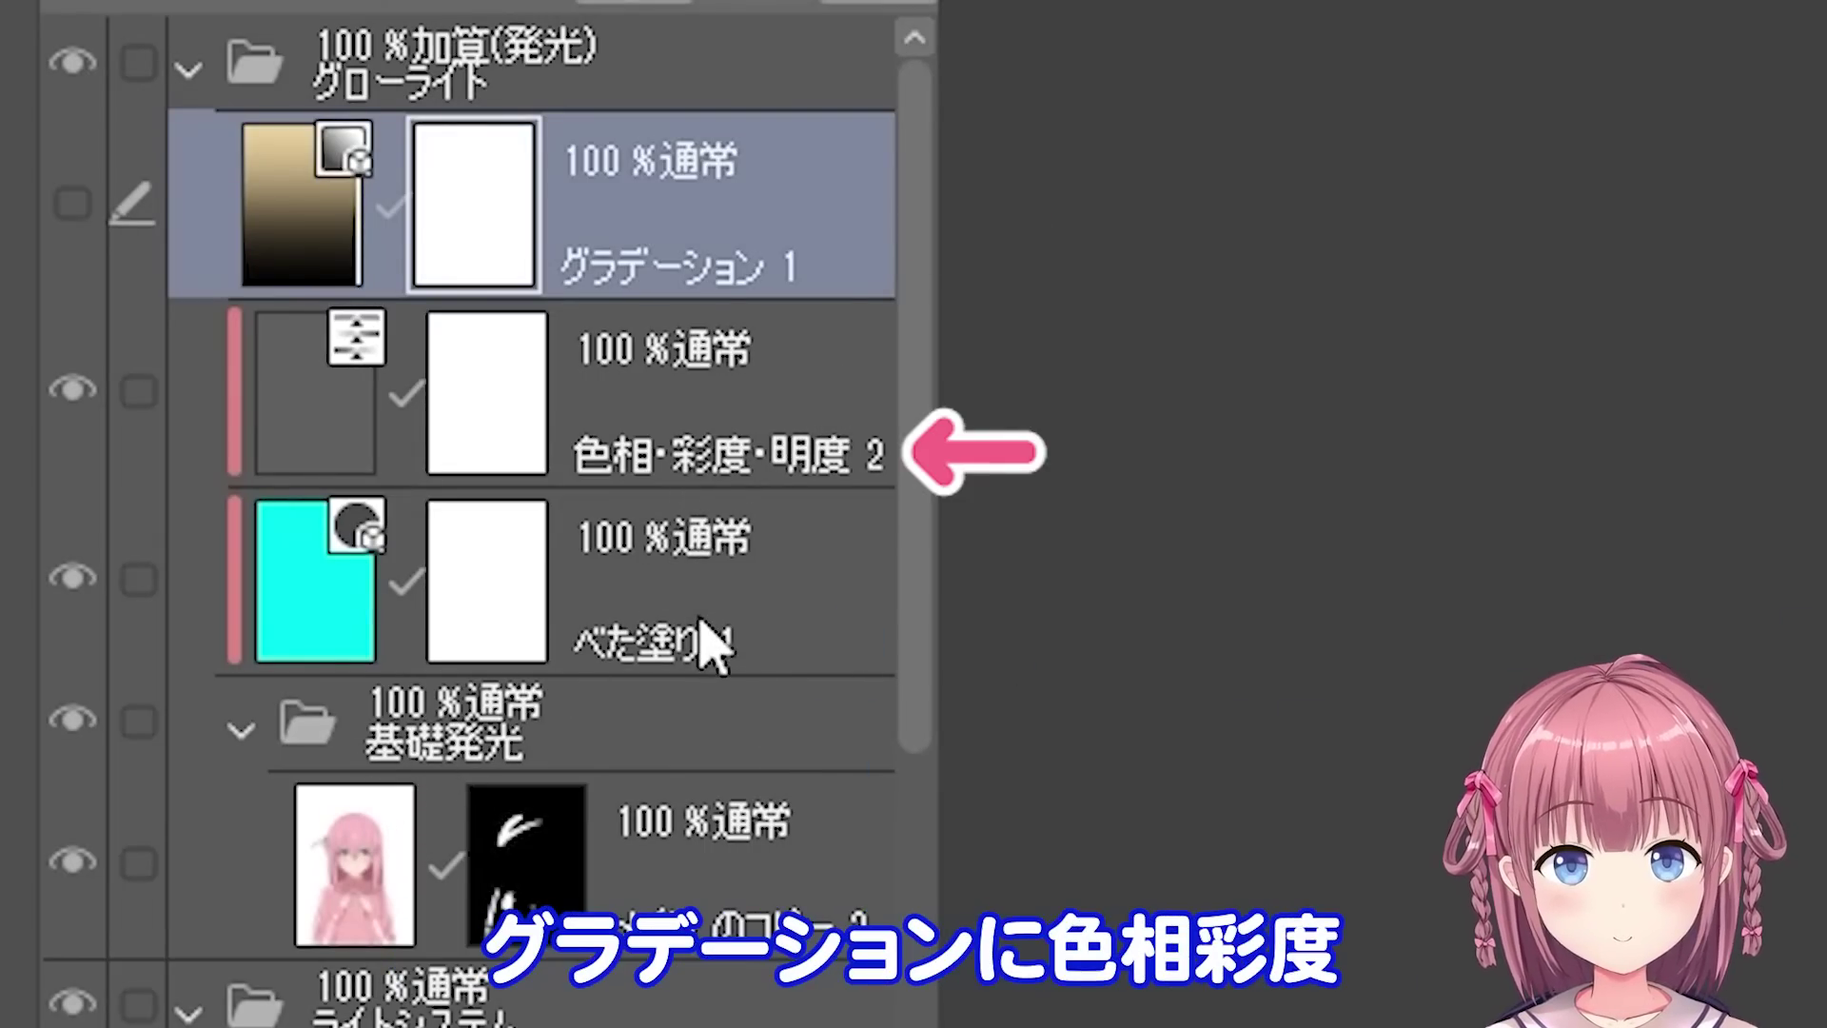
- Set the hue of the グローライト folder's 色相・彩度・明度 correction to -170 and slightly raise its luminosity
{"action": "left_click", "coordinate": [836, 387]}
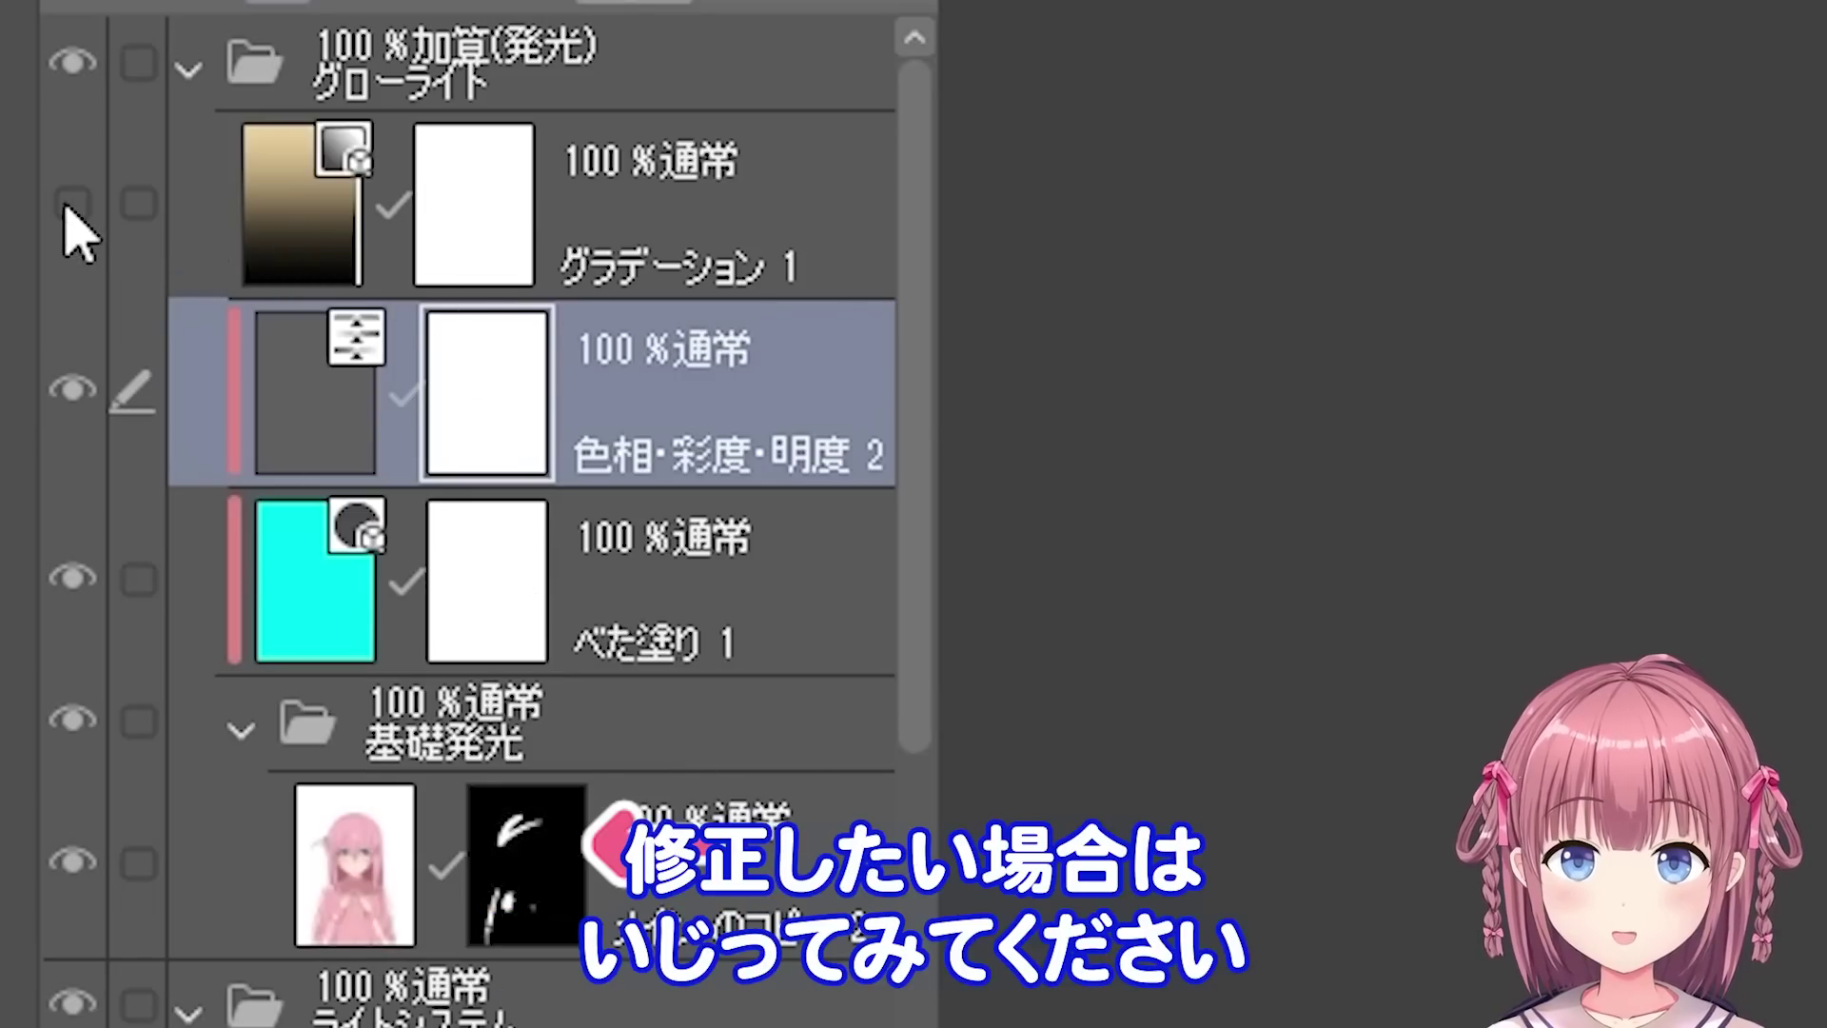
{"action": "left_click", "coordinate": [290, 224]}
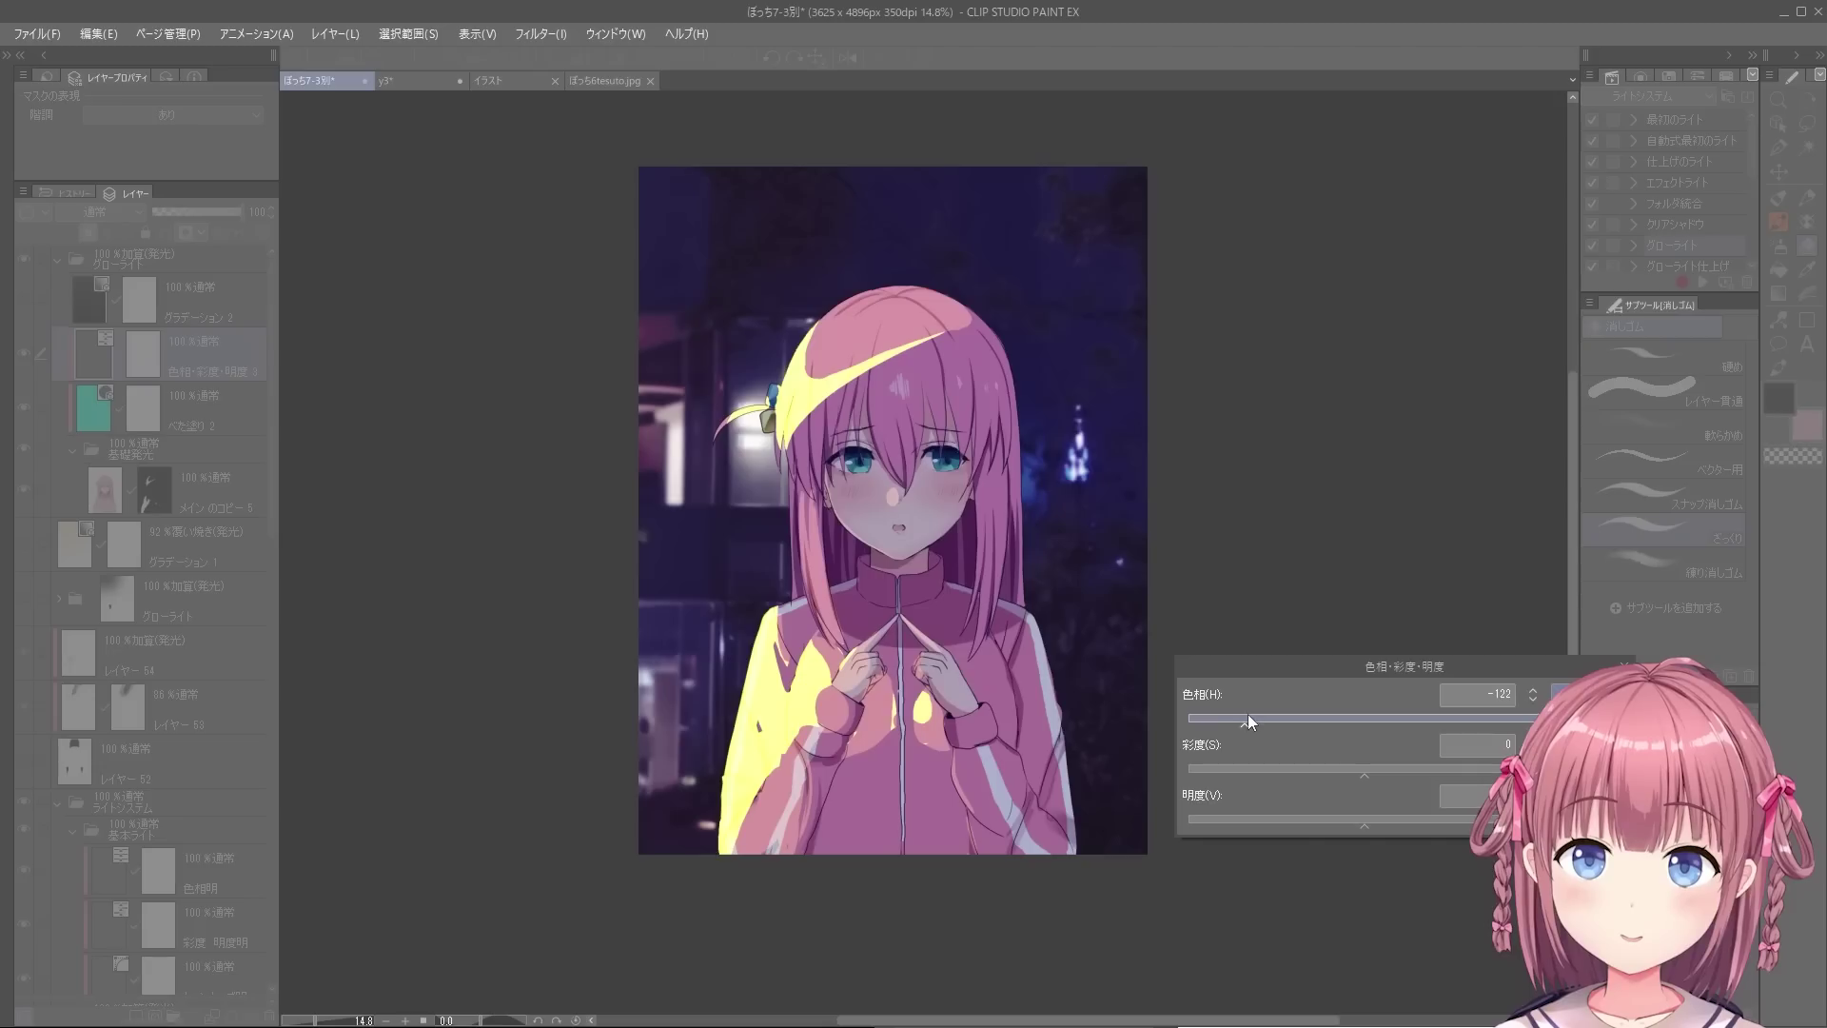
{"action": "left_click_drag", "start_coordinate": [1248, 713], "coordinate": [1198, 725]}
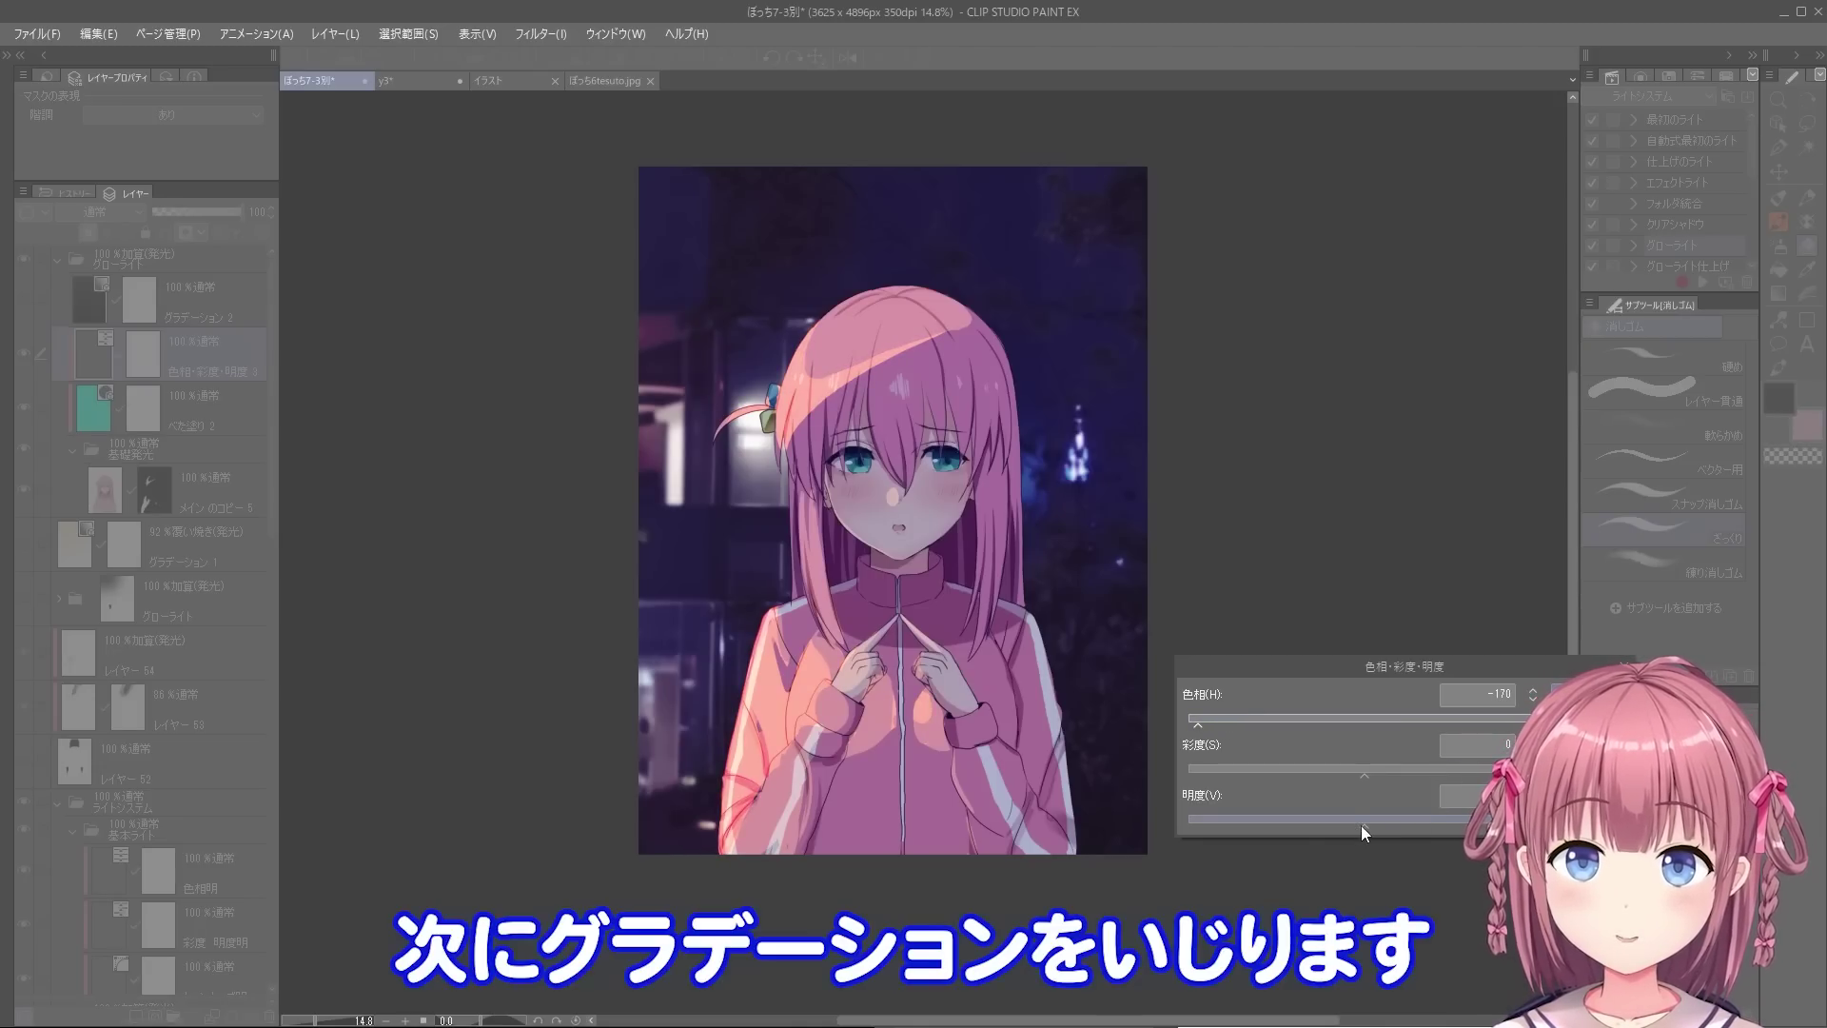
{"action": "left_click_drag", "start_coordinate": [1363, 825], "coordinate": [1390, 818]}
{"action": "left_click", "coordinate": [1591, 694]}
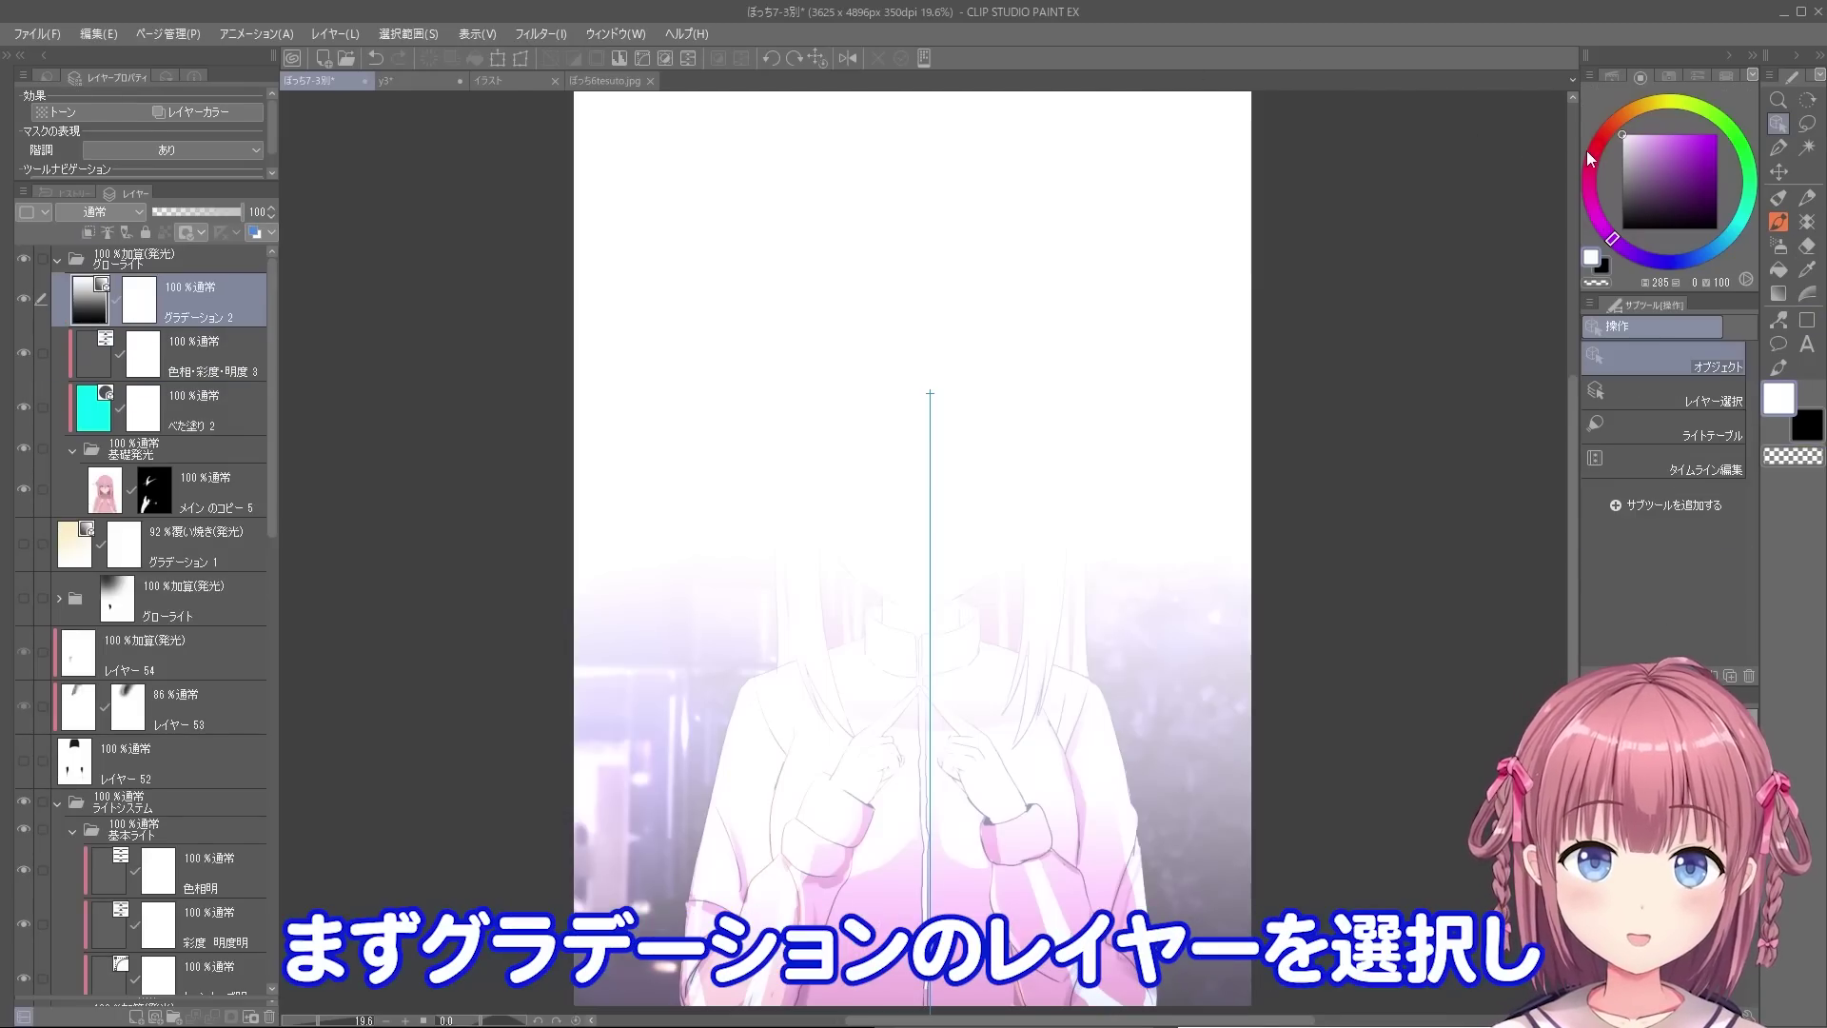
- Try several light, dark and vivid purple tones for the グラデーション 2 layer, and return its colour to white
{"action": "left_click", "coordinate": [1670, 135]}
{"action": "left_click", "coordinate": [1682, 195]}
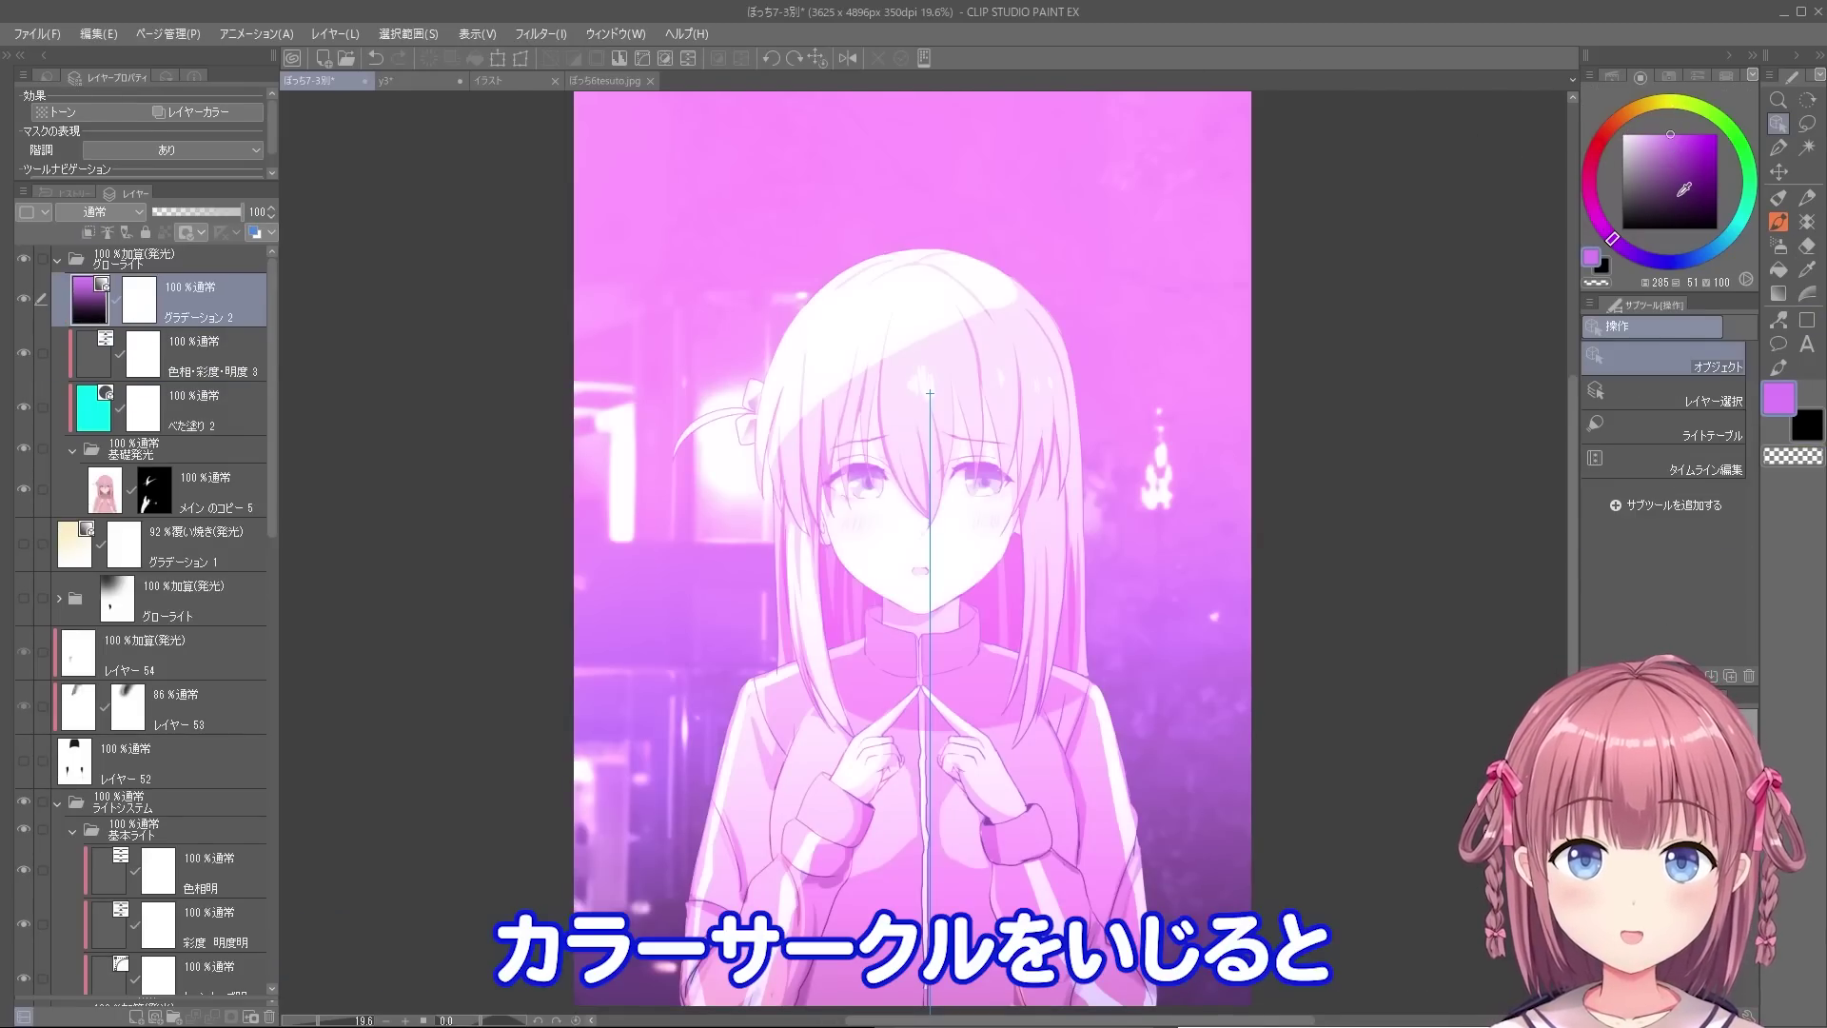
{"action": "left_click", "coordinate": [1643, 192]}
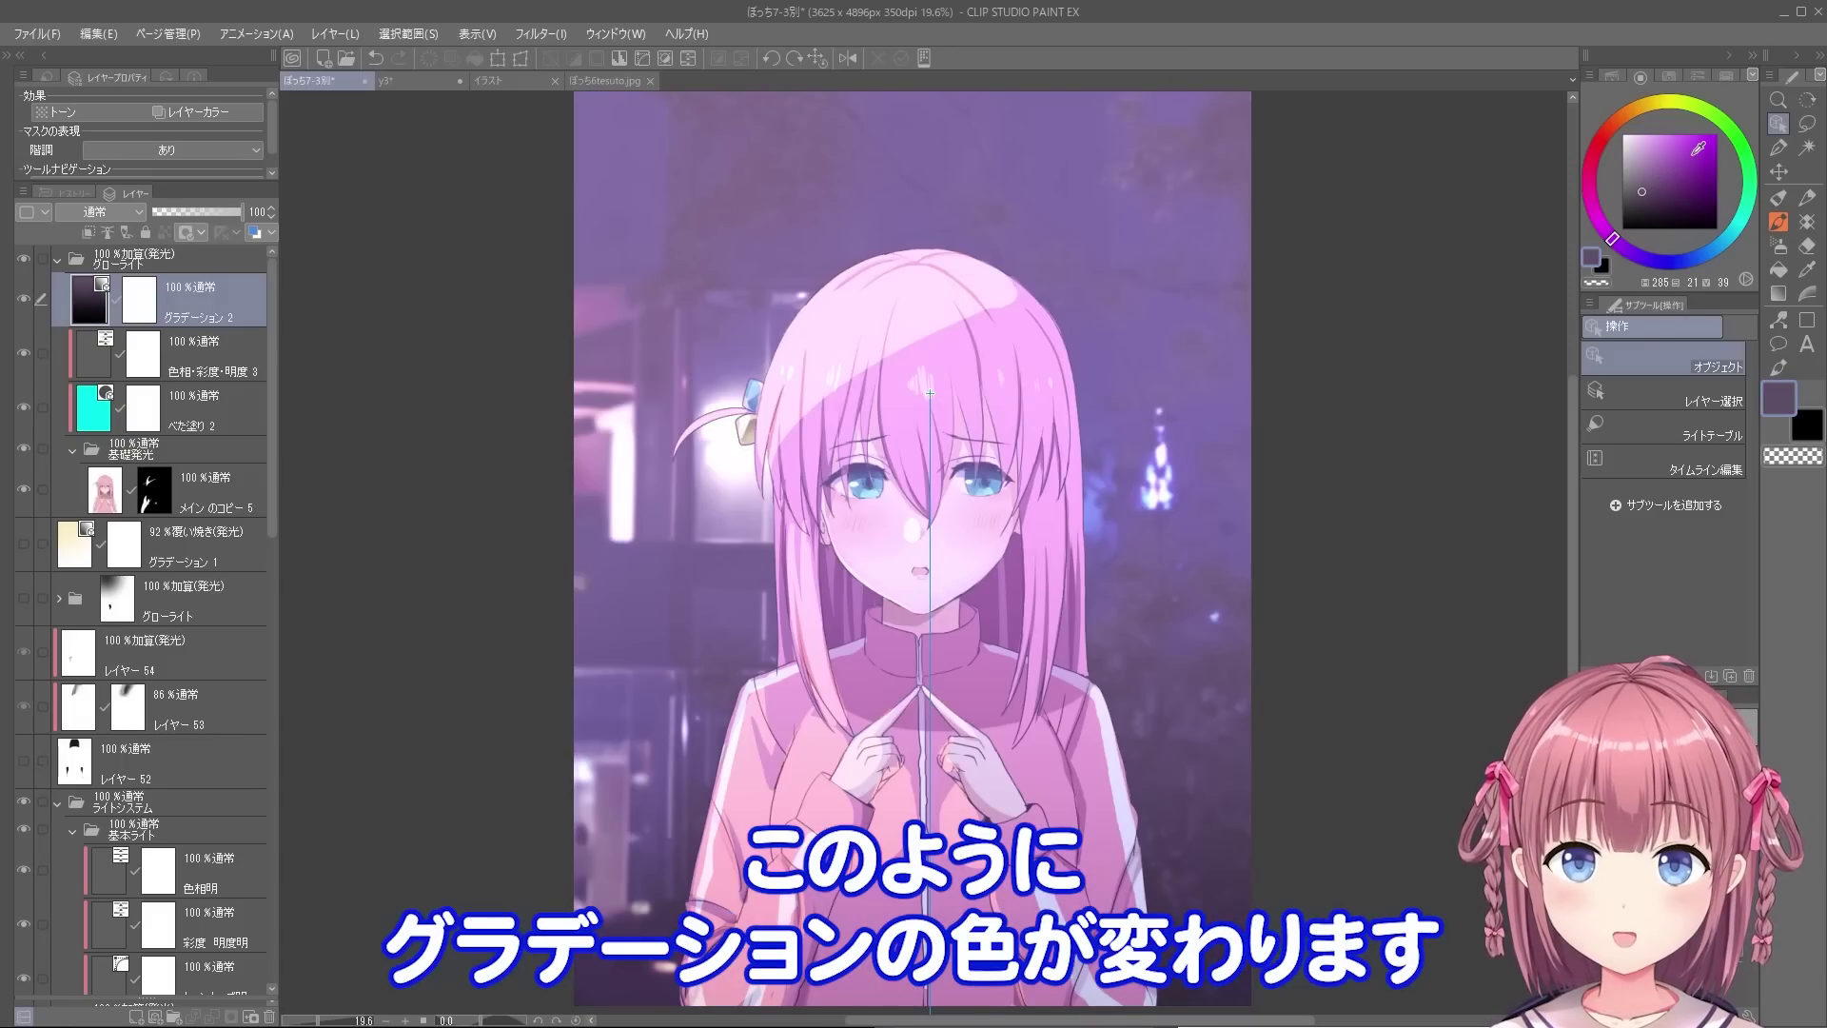
{"action": "left_click", "coordinate": [1693, 154]}
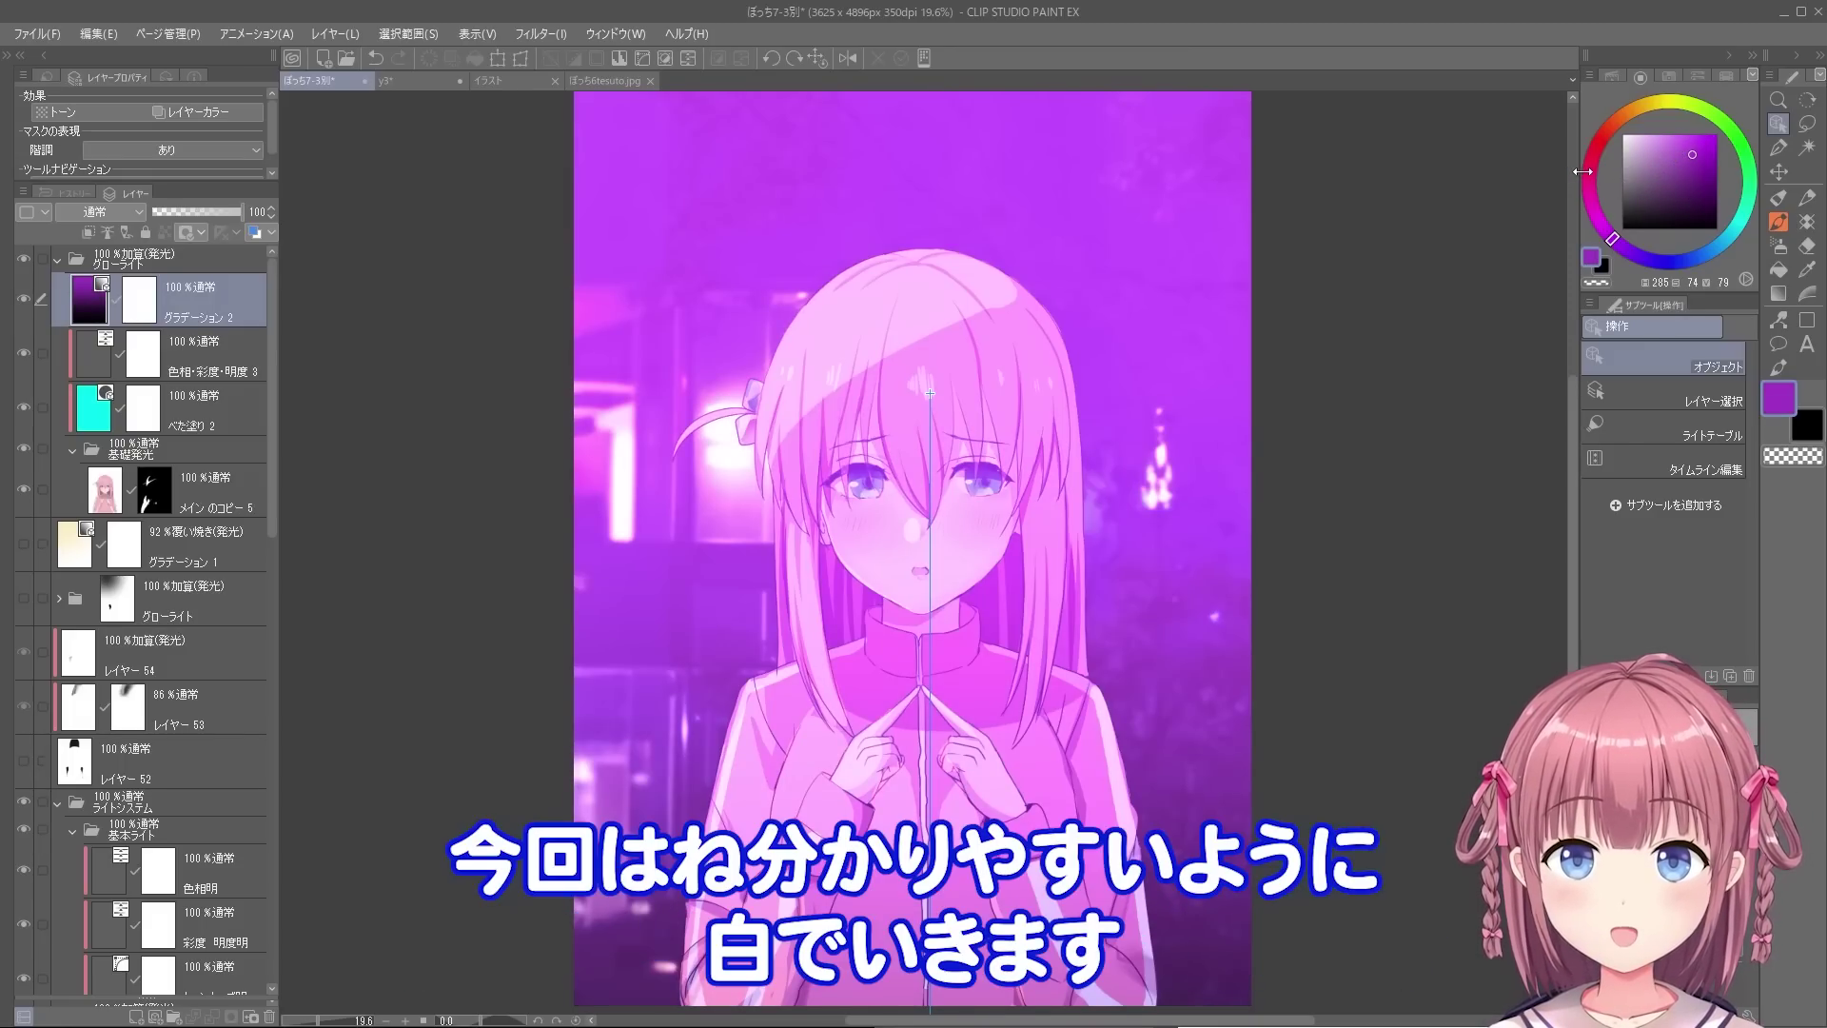
{"action": "left_click_drag", "start_coordinate": [1505, 41], "coordinate": [1489, 146]}
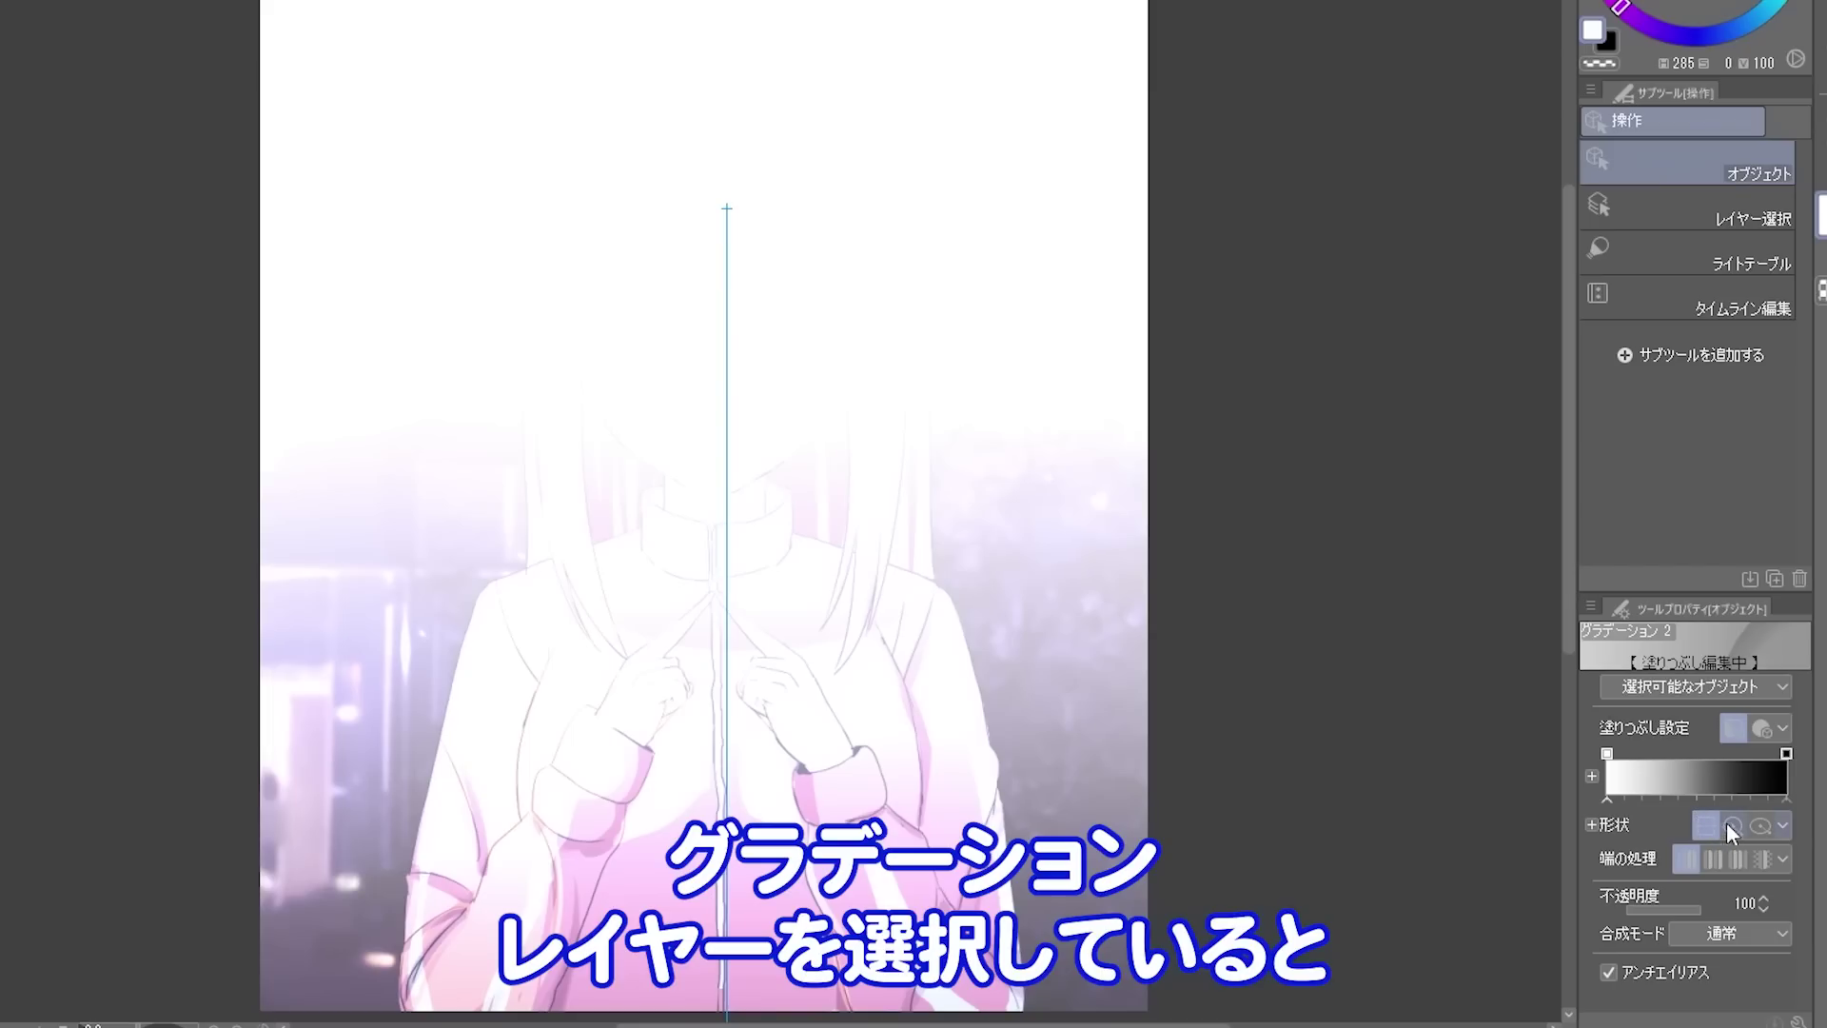
- Give the グラデーション 2 layer a circular shape, fading from black at the centre to white at the outside
{"action": "left_click", "coordinate": [1730, 826]}
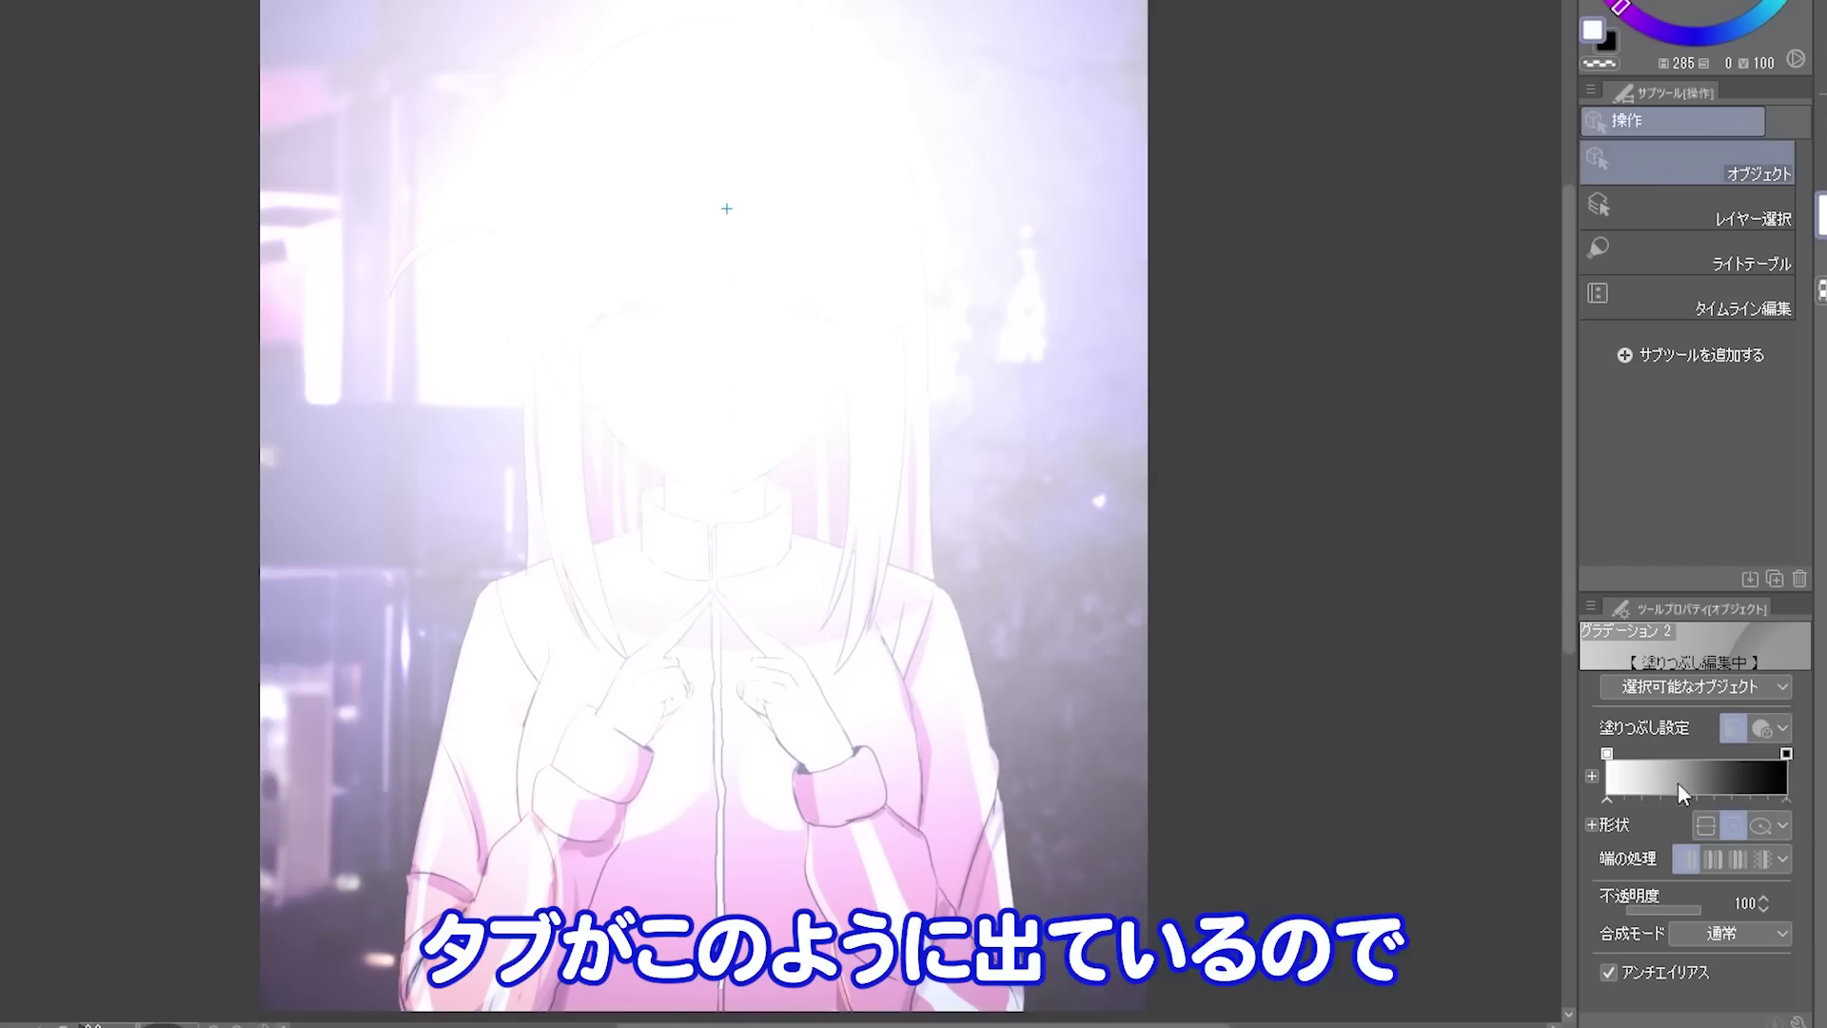
{"action": "left_click", "coordinate": [1703, 826]}
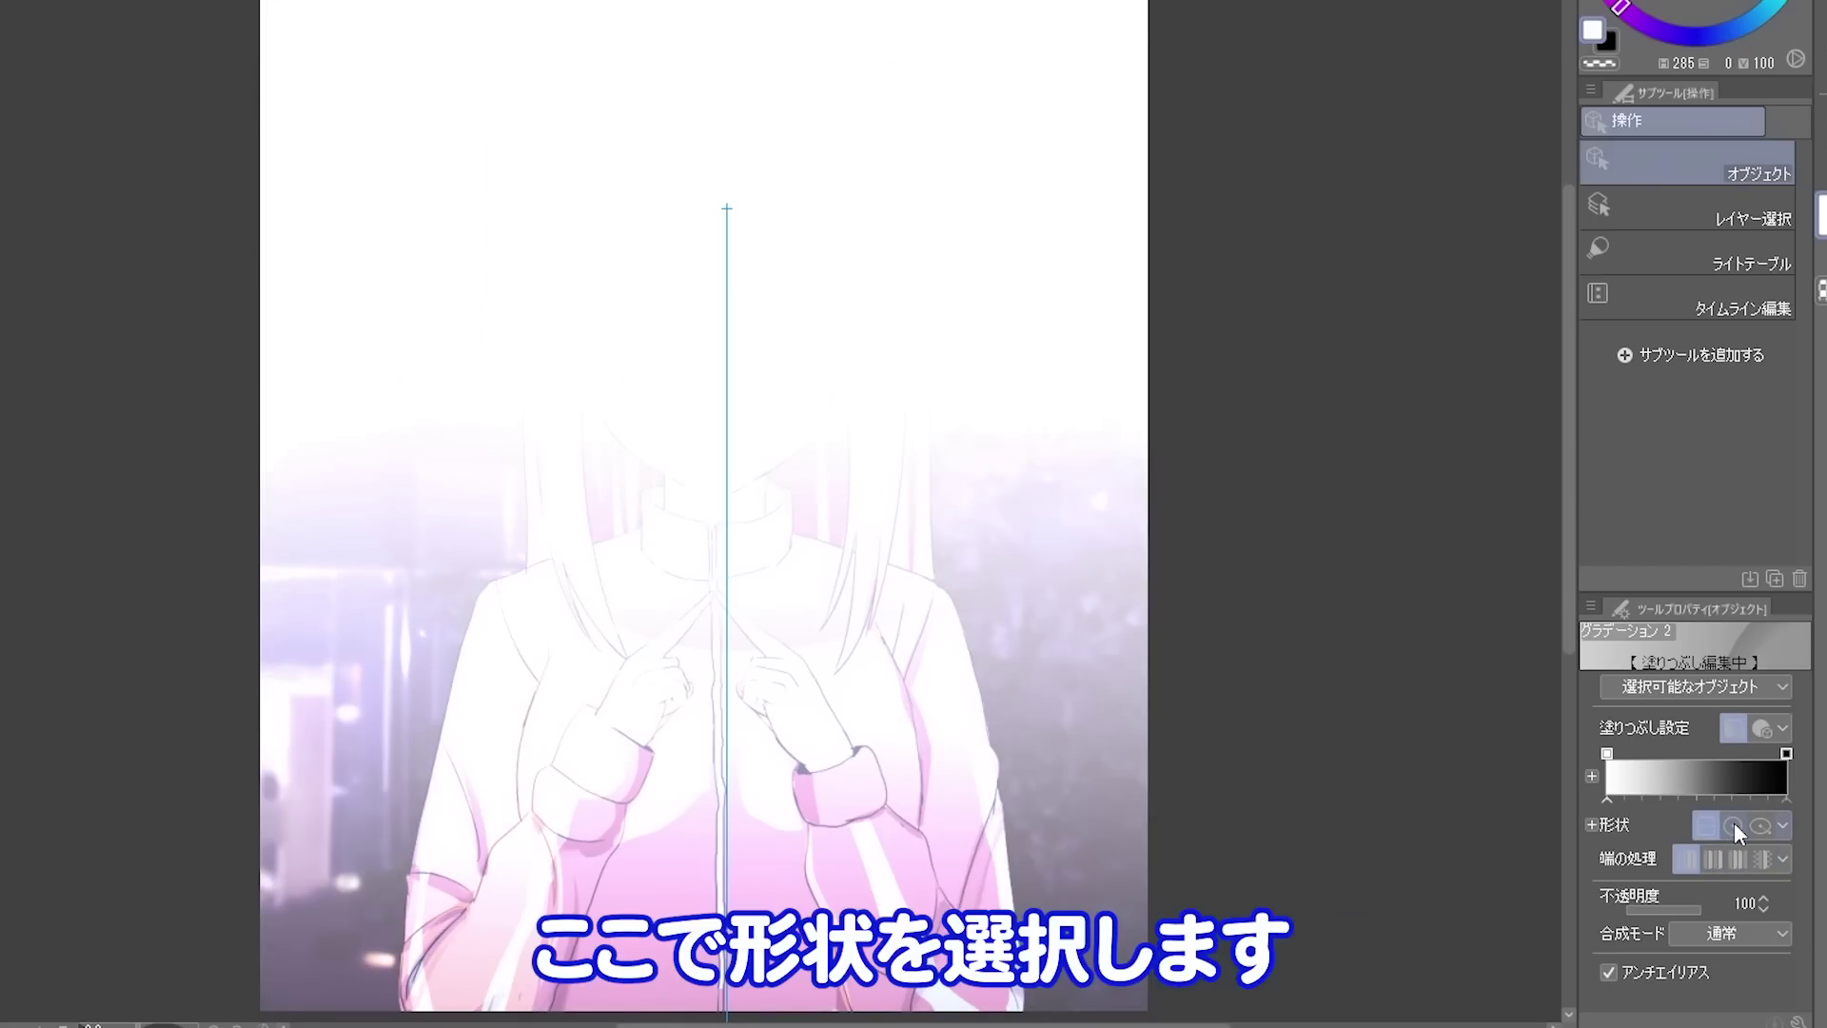
{"action": "left_click", "coordinate": [1733, 822]}
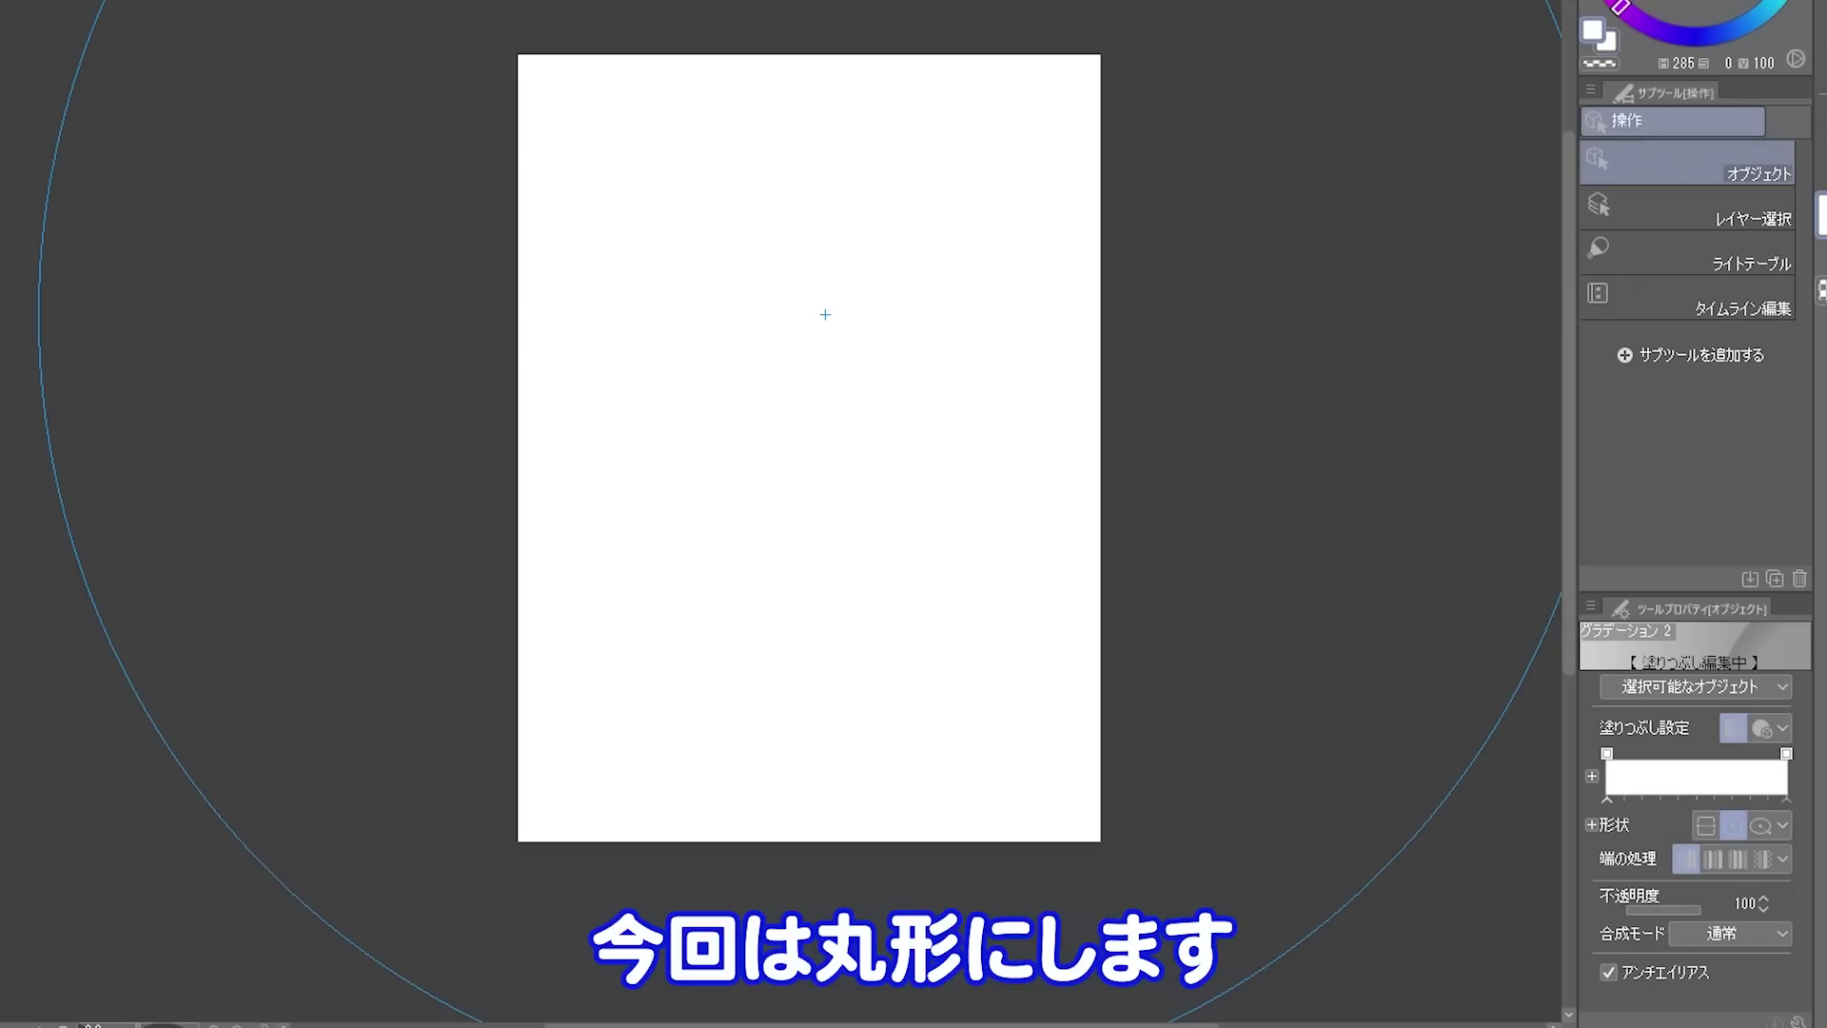
{"action": "left_click", "coordinate": [1648, 1]}
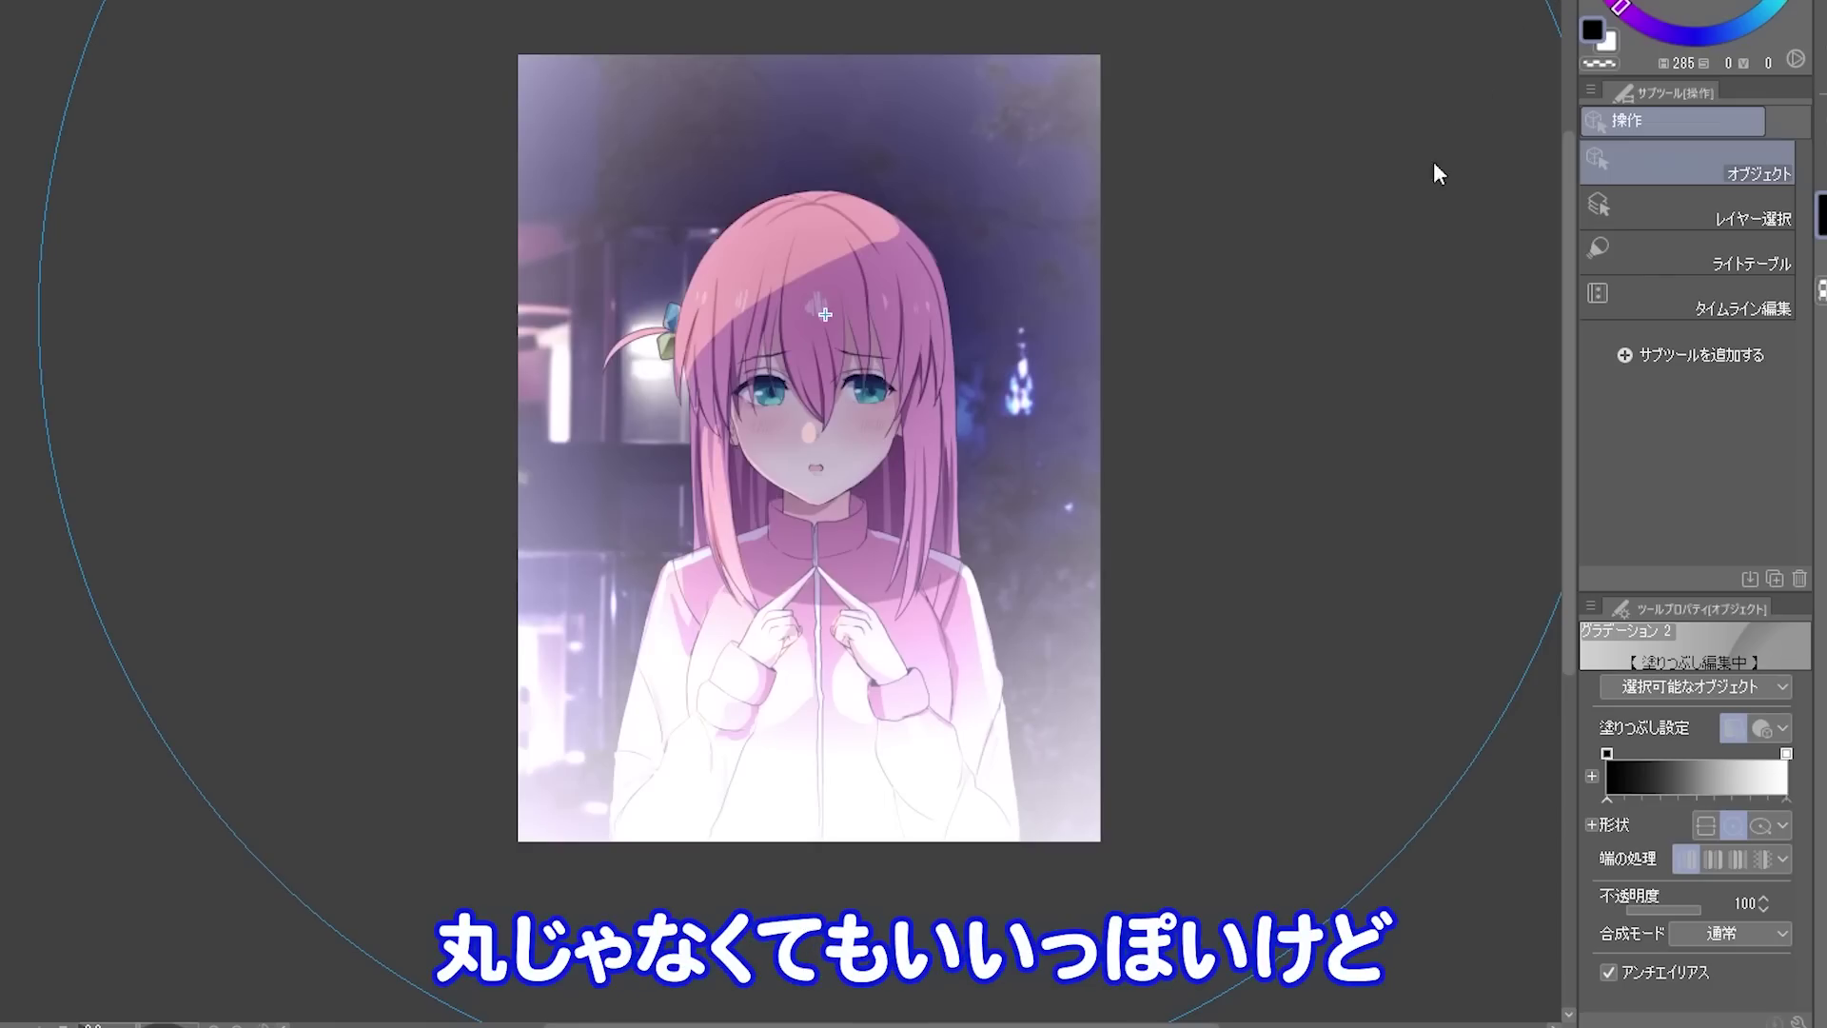
- Shrink the circular gradient of グラデーション 2 and position it around the character's head
{"action": "scroll", "coordinate": [1309, 456], "scroll_direction": "down", "scroll_amount": 2}
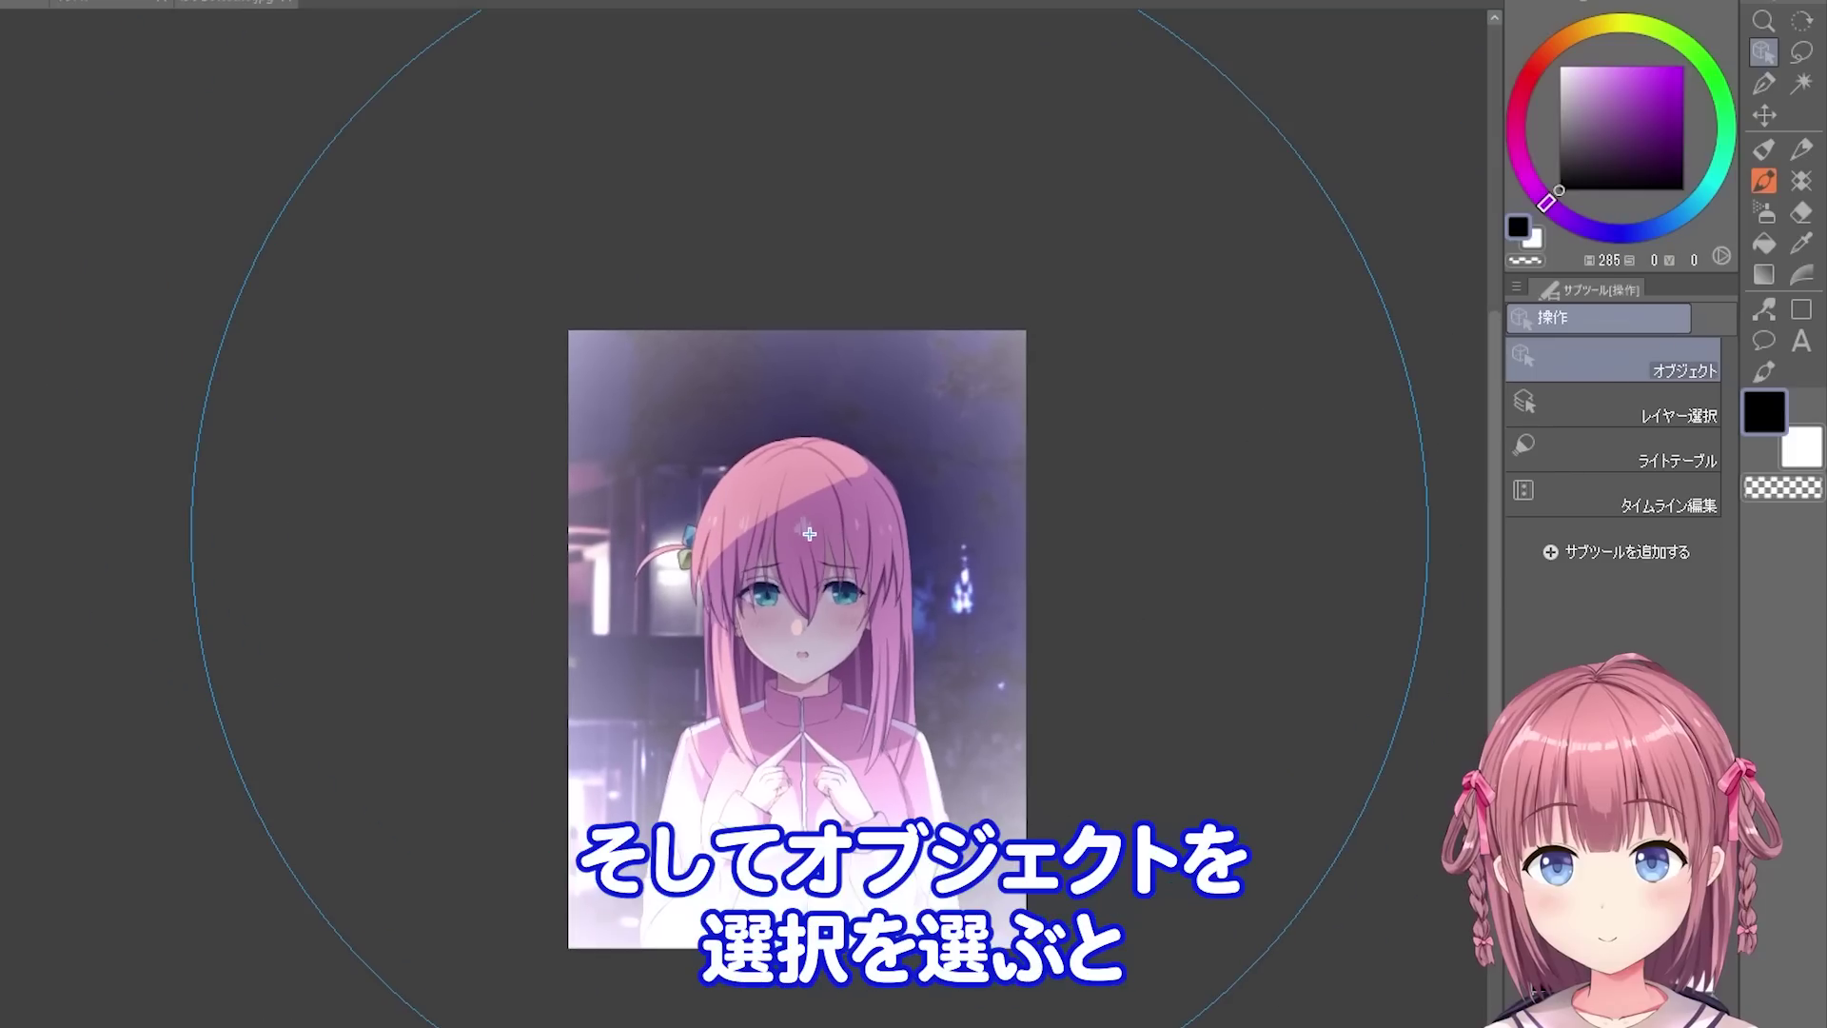
{"action": "left_click_drag", "start_coordinate": [807, 1027], "coordinate": [821, 573]}
{"action": "left_click_drag", "start_coordinate": [831, 642], "coordinate": [828, 789]}
{"action": "mouse_move", "coordinate": [792, 606]}
{"action": "left_mouse_down"}
{"action": "mouse_move", "coordinate": [800, 727]}
{"action": "mouse_move", "coordinate": [784, 641]}
{"action": "left_mouse_up"}
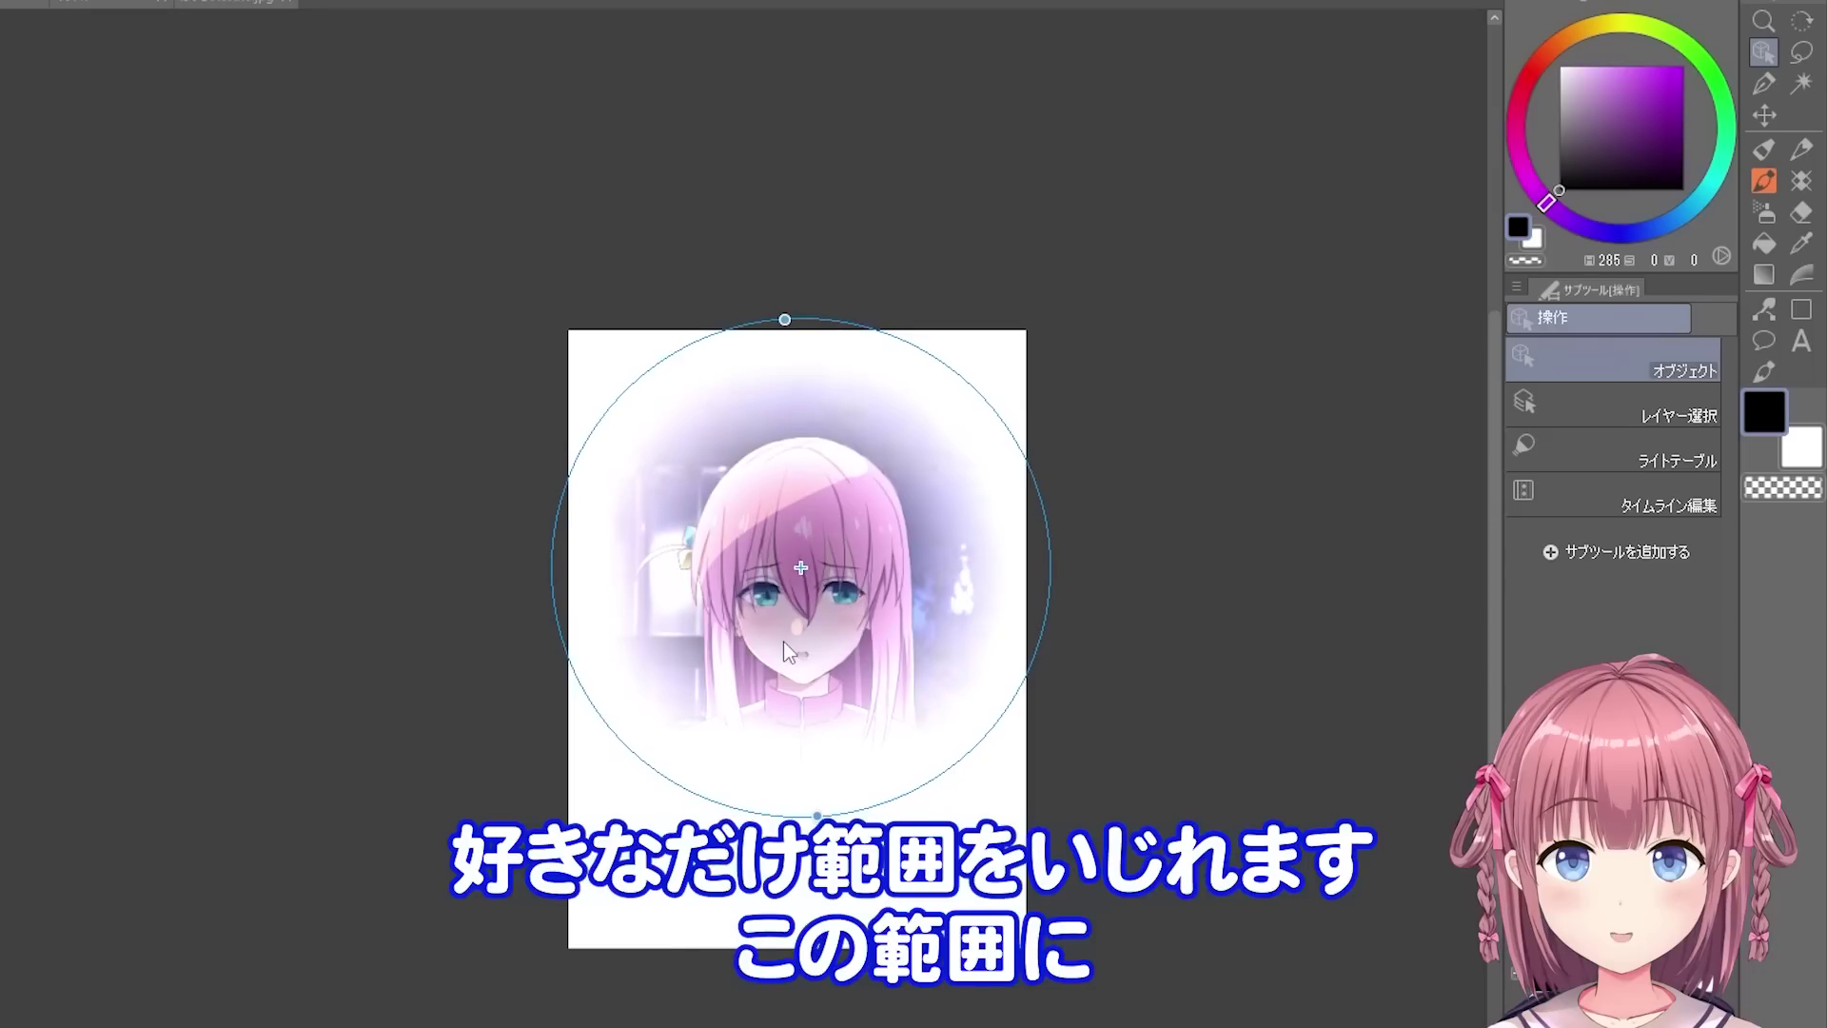
{"action": "left_click_drag", "start_coordinate": [817, 817], "coordinate": [812, 790]}
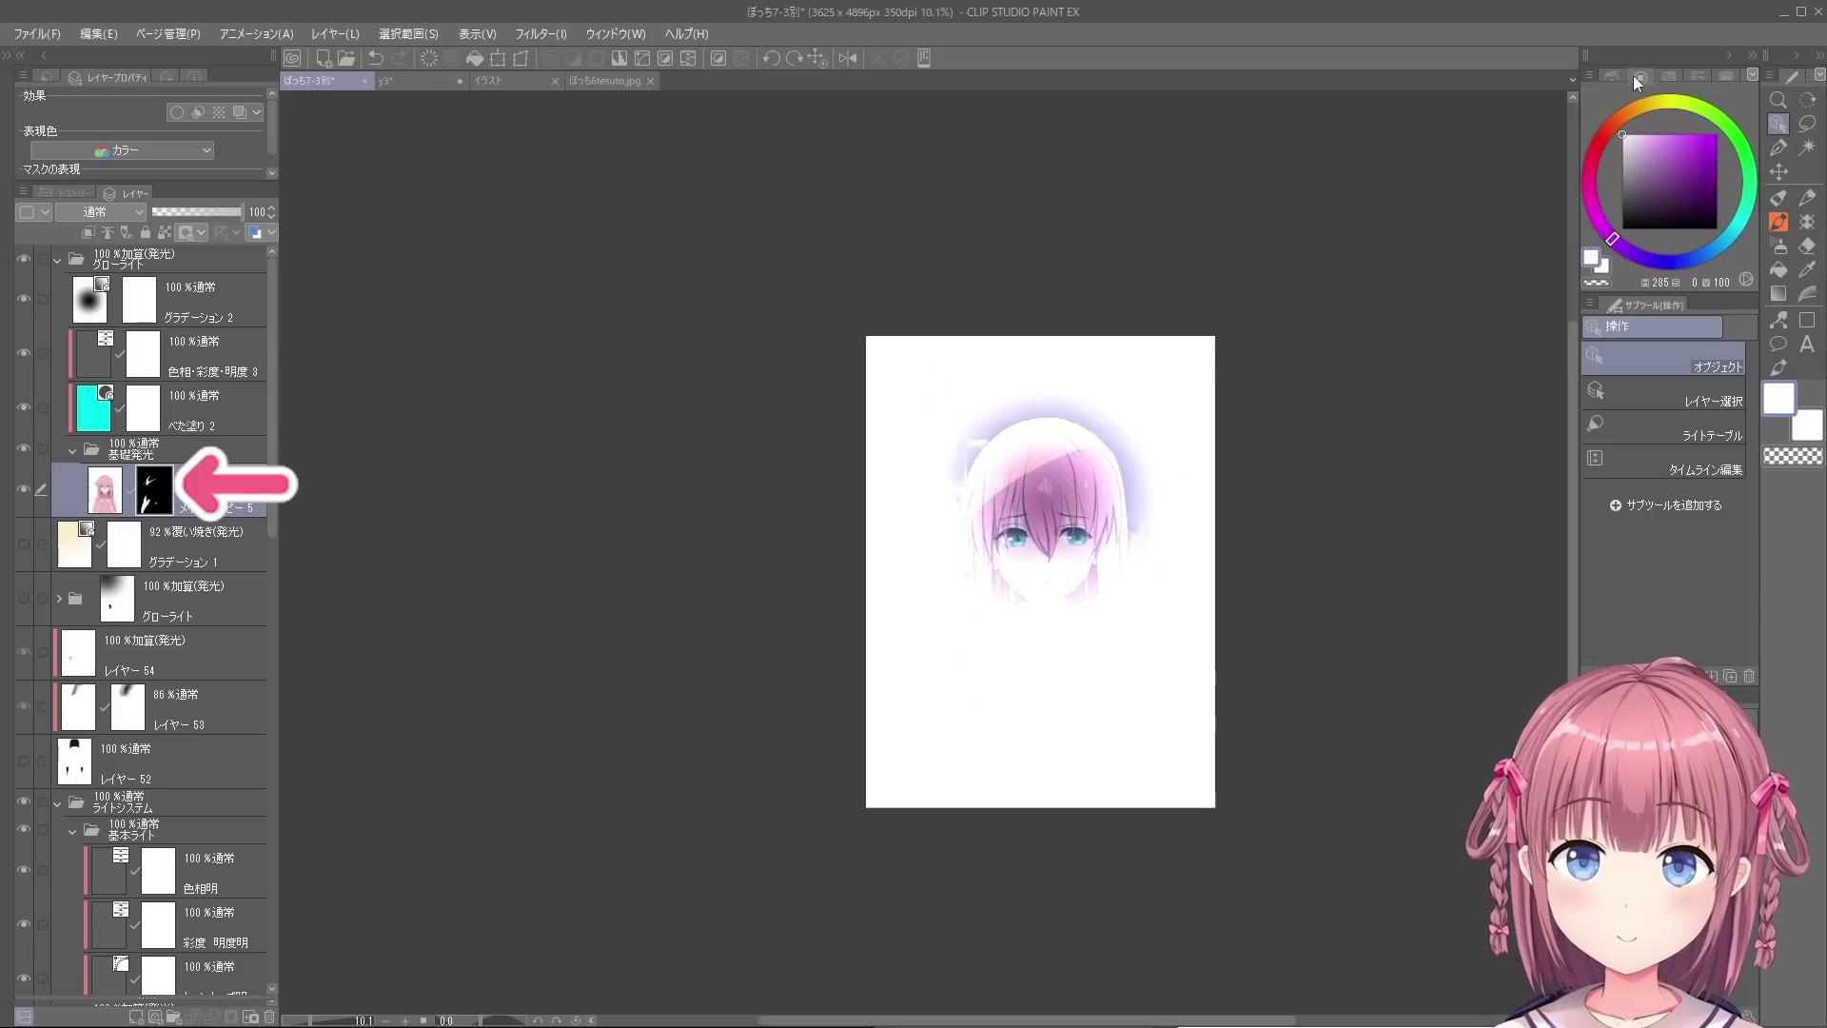
- Run the グローライト仕上げ auto action with the layer mask of メイン のコピー 5 selected
{"action": "left_click", "coordinate": [1613, 73]}
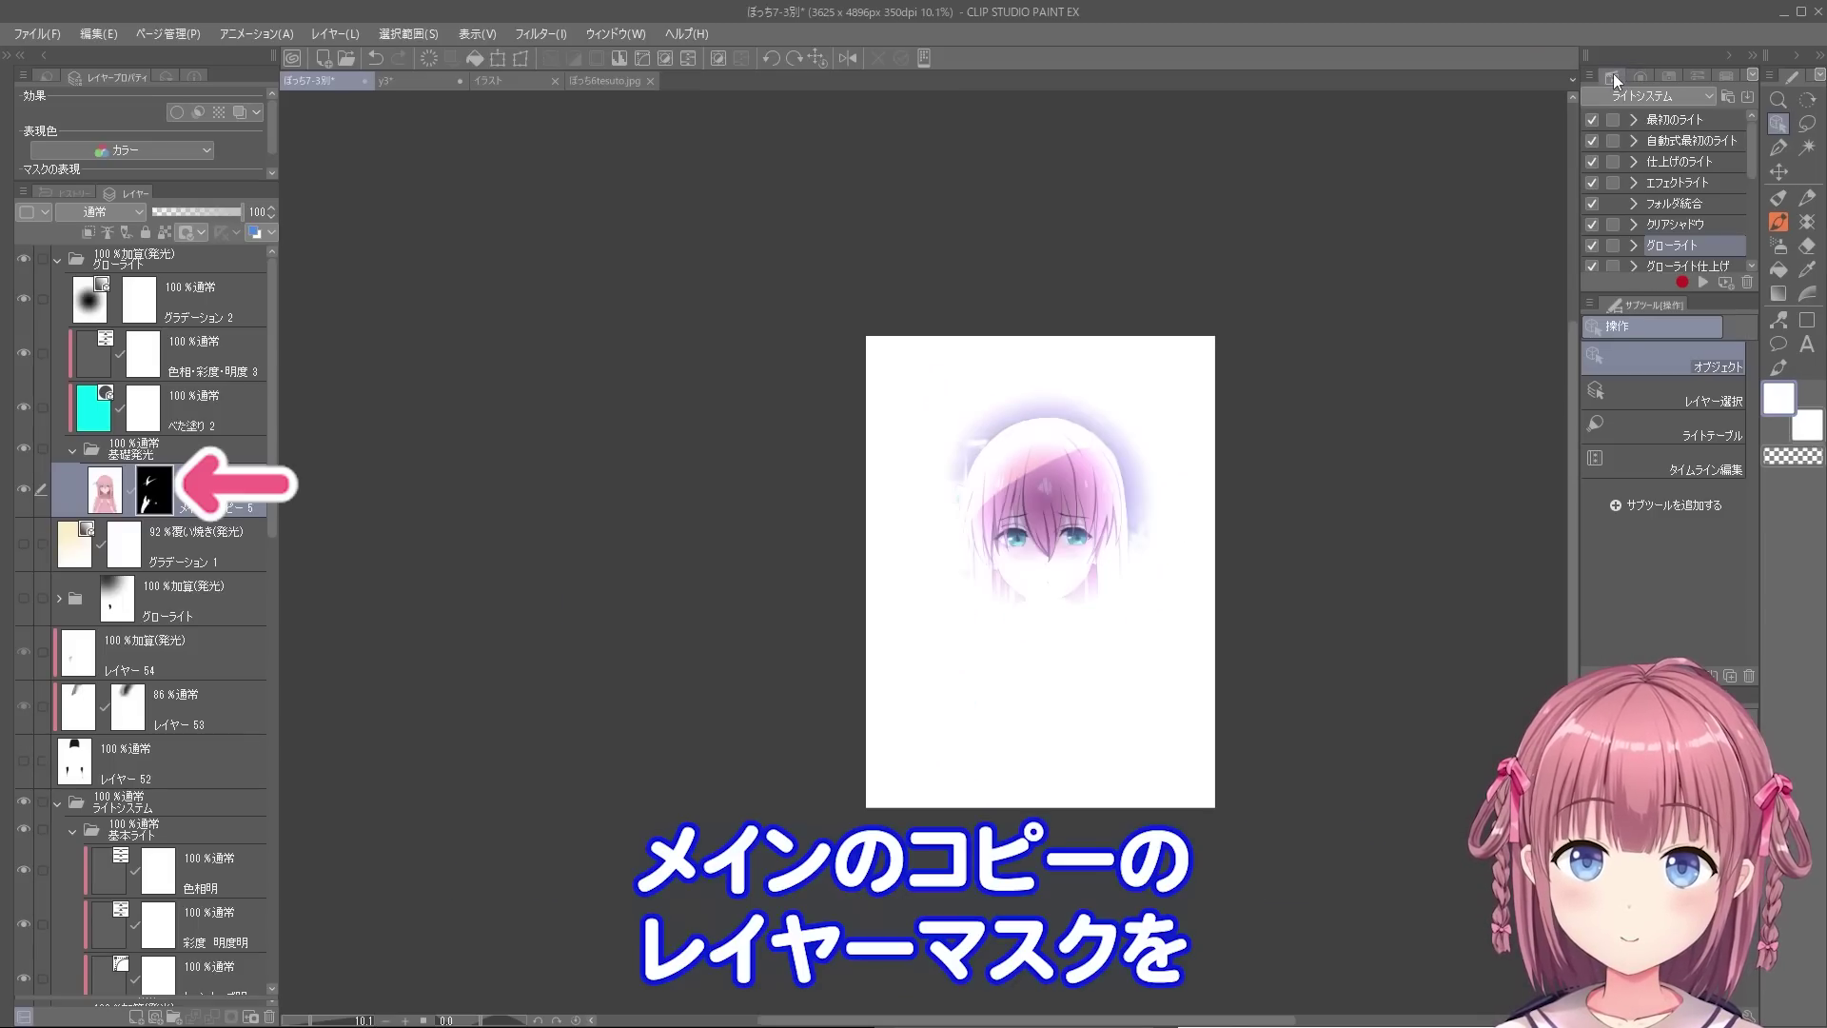
{"action": "left_click", "coordinate": [1703, 268]}
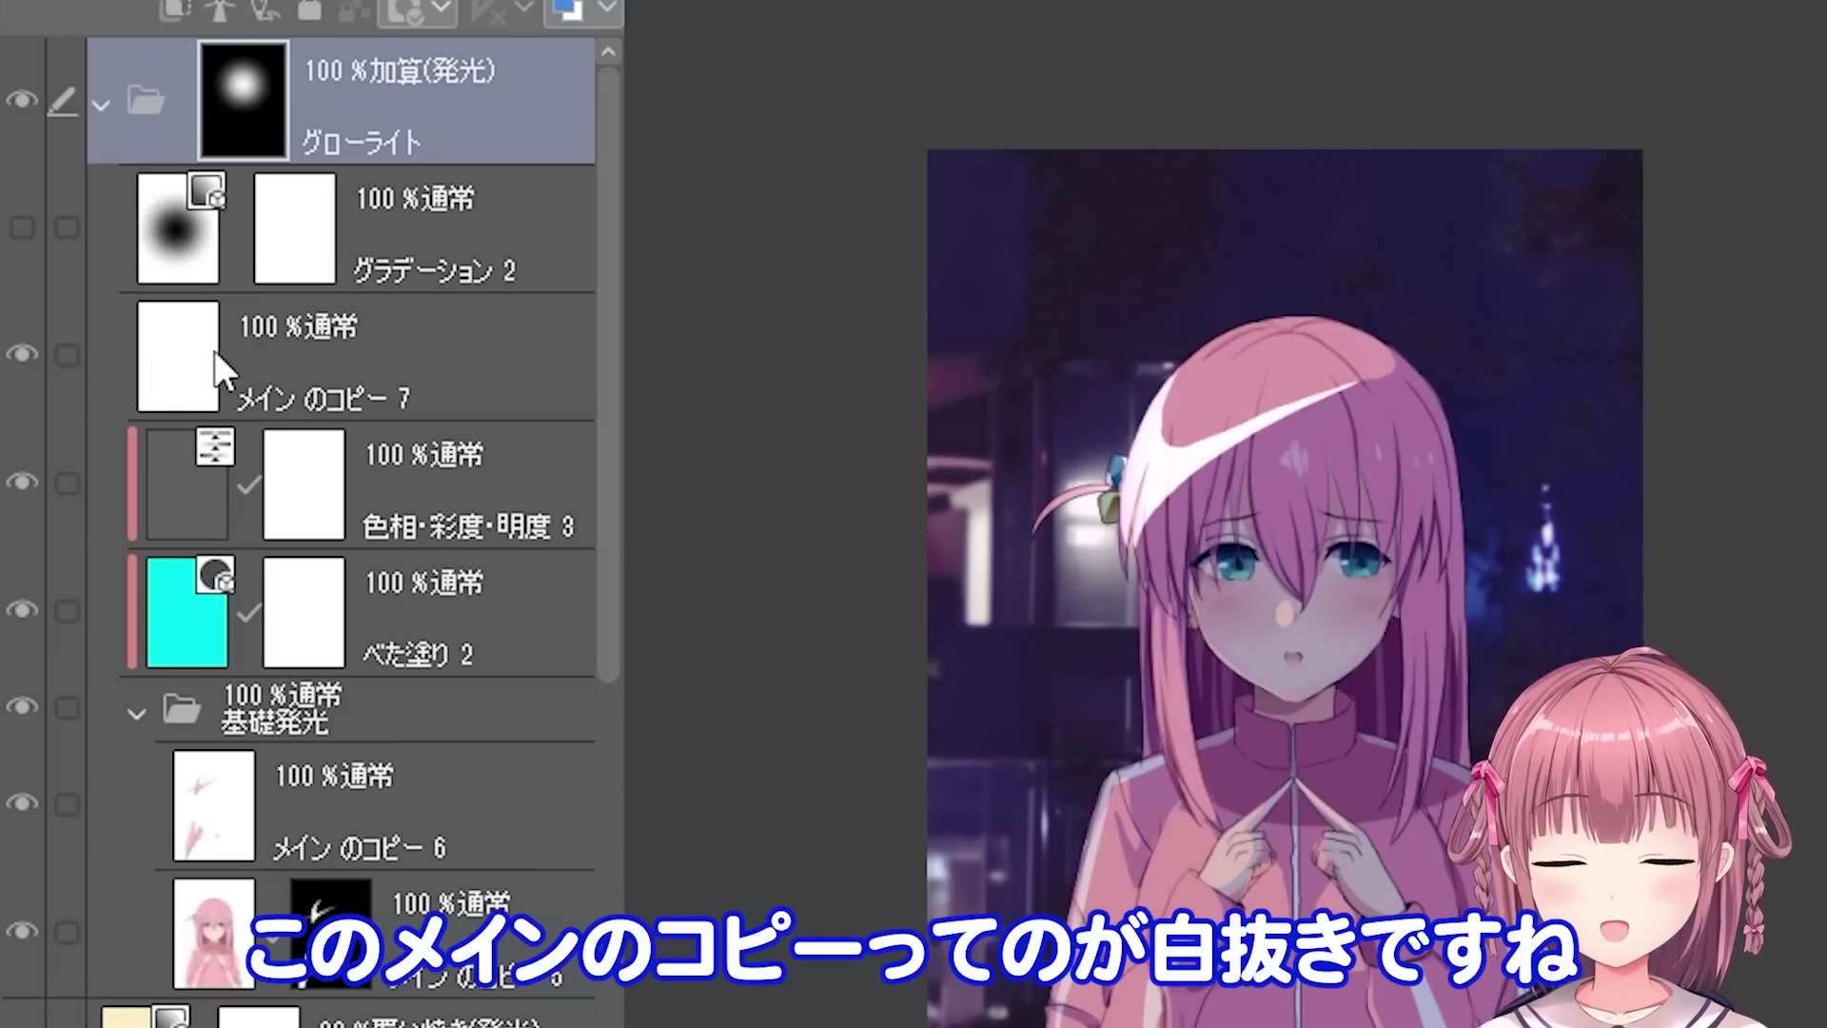
- Compare the hair highlights with the white cut-out layer メイン のコピー 7 hidden and shown
{"action": "left_click", "coordinate": [28, 346]}
{"action": "left_click", "coordinate": [28, 348]}
{"action": "left_click", "coordinate": [27, 348]}
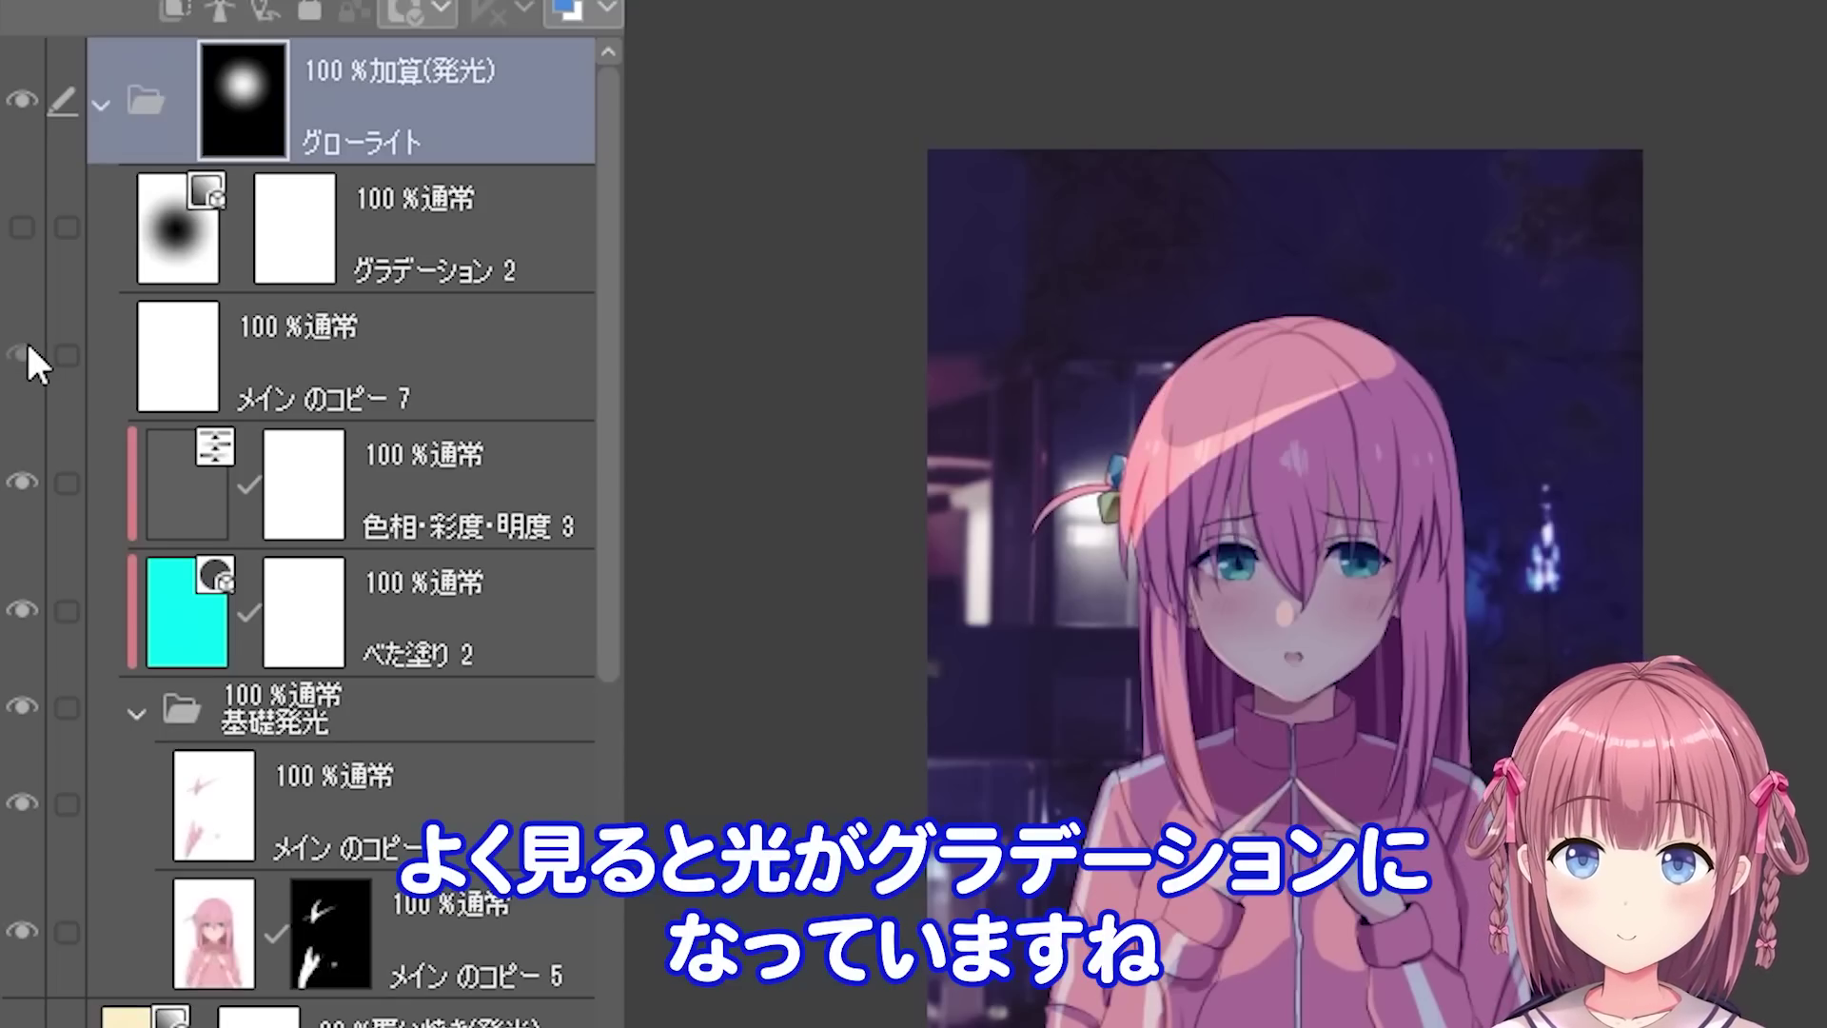
{"action": "left_click", "coordinate": [28, 349]}
{"action": "left_click", "coordinate": [27, 348]}
{"action": "scroll", "coordinate": [1333, 486], "scroll_direction": "up", "scroll_amount": 6}
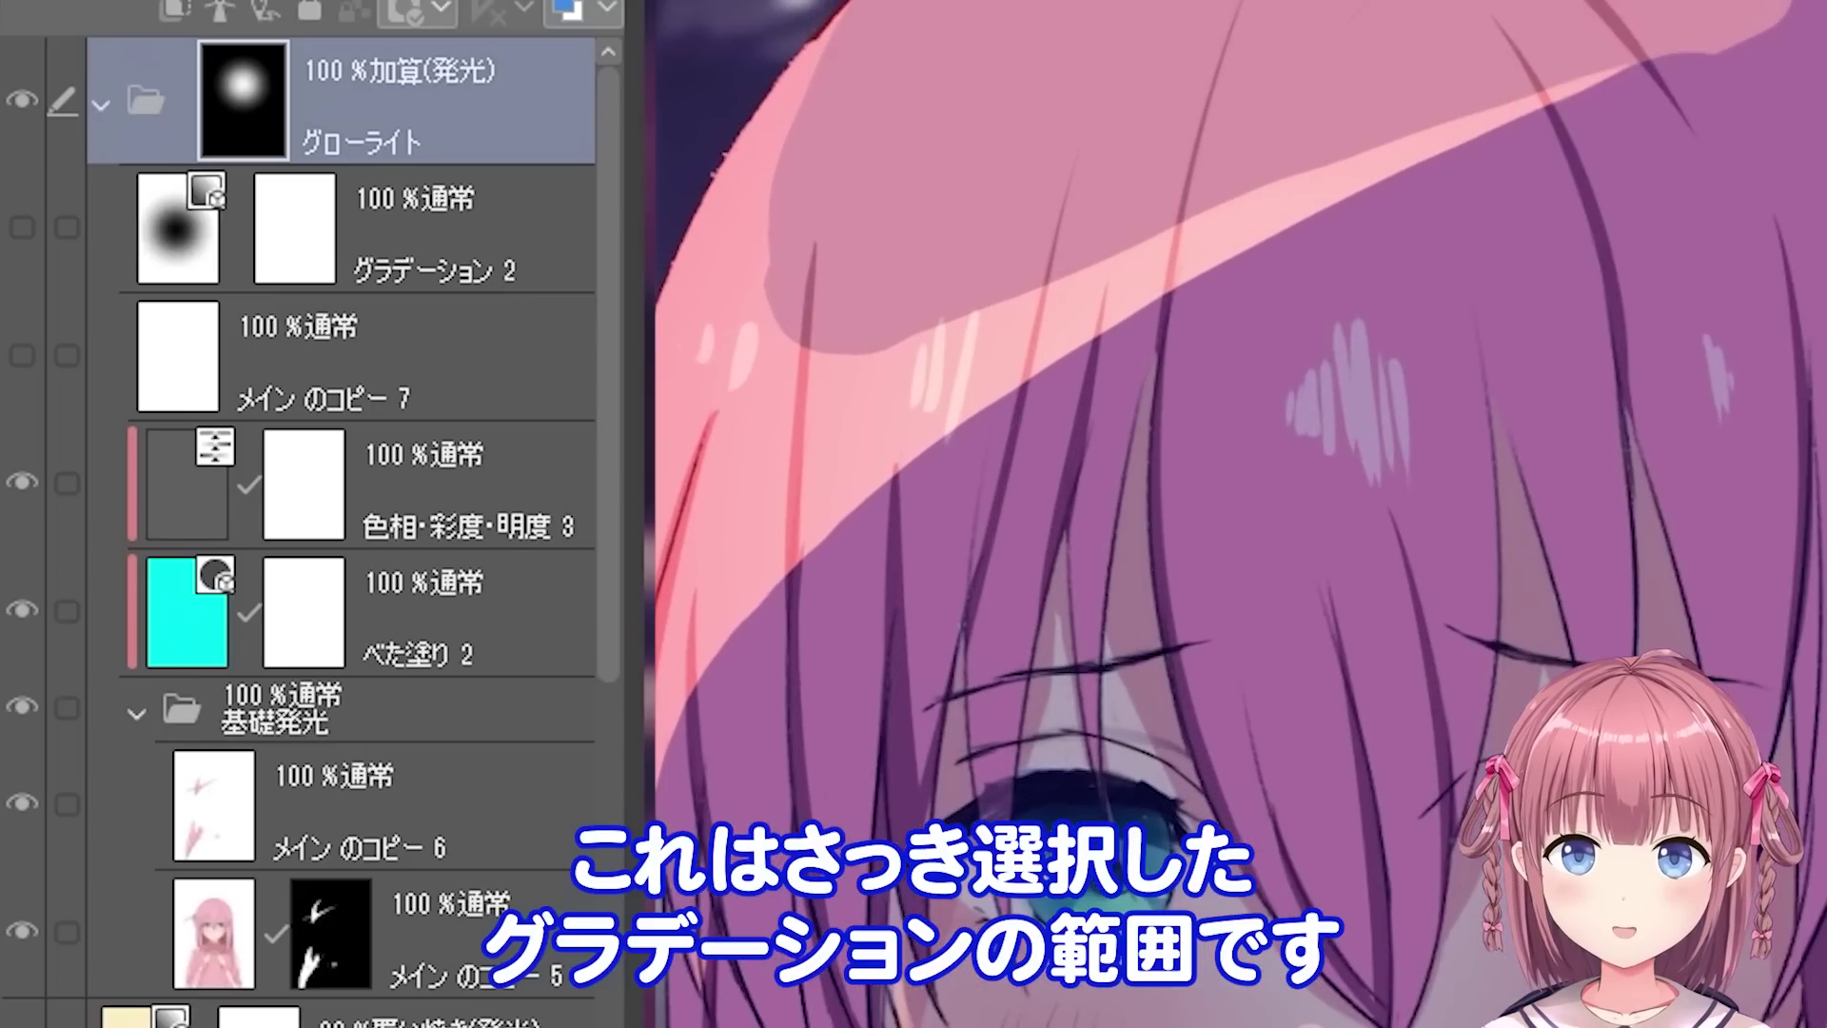
{"action": "left_click", "coordinate": [21, 352]}
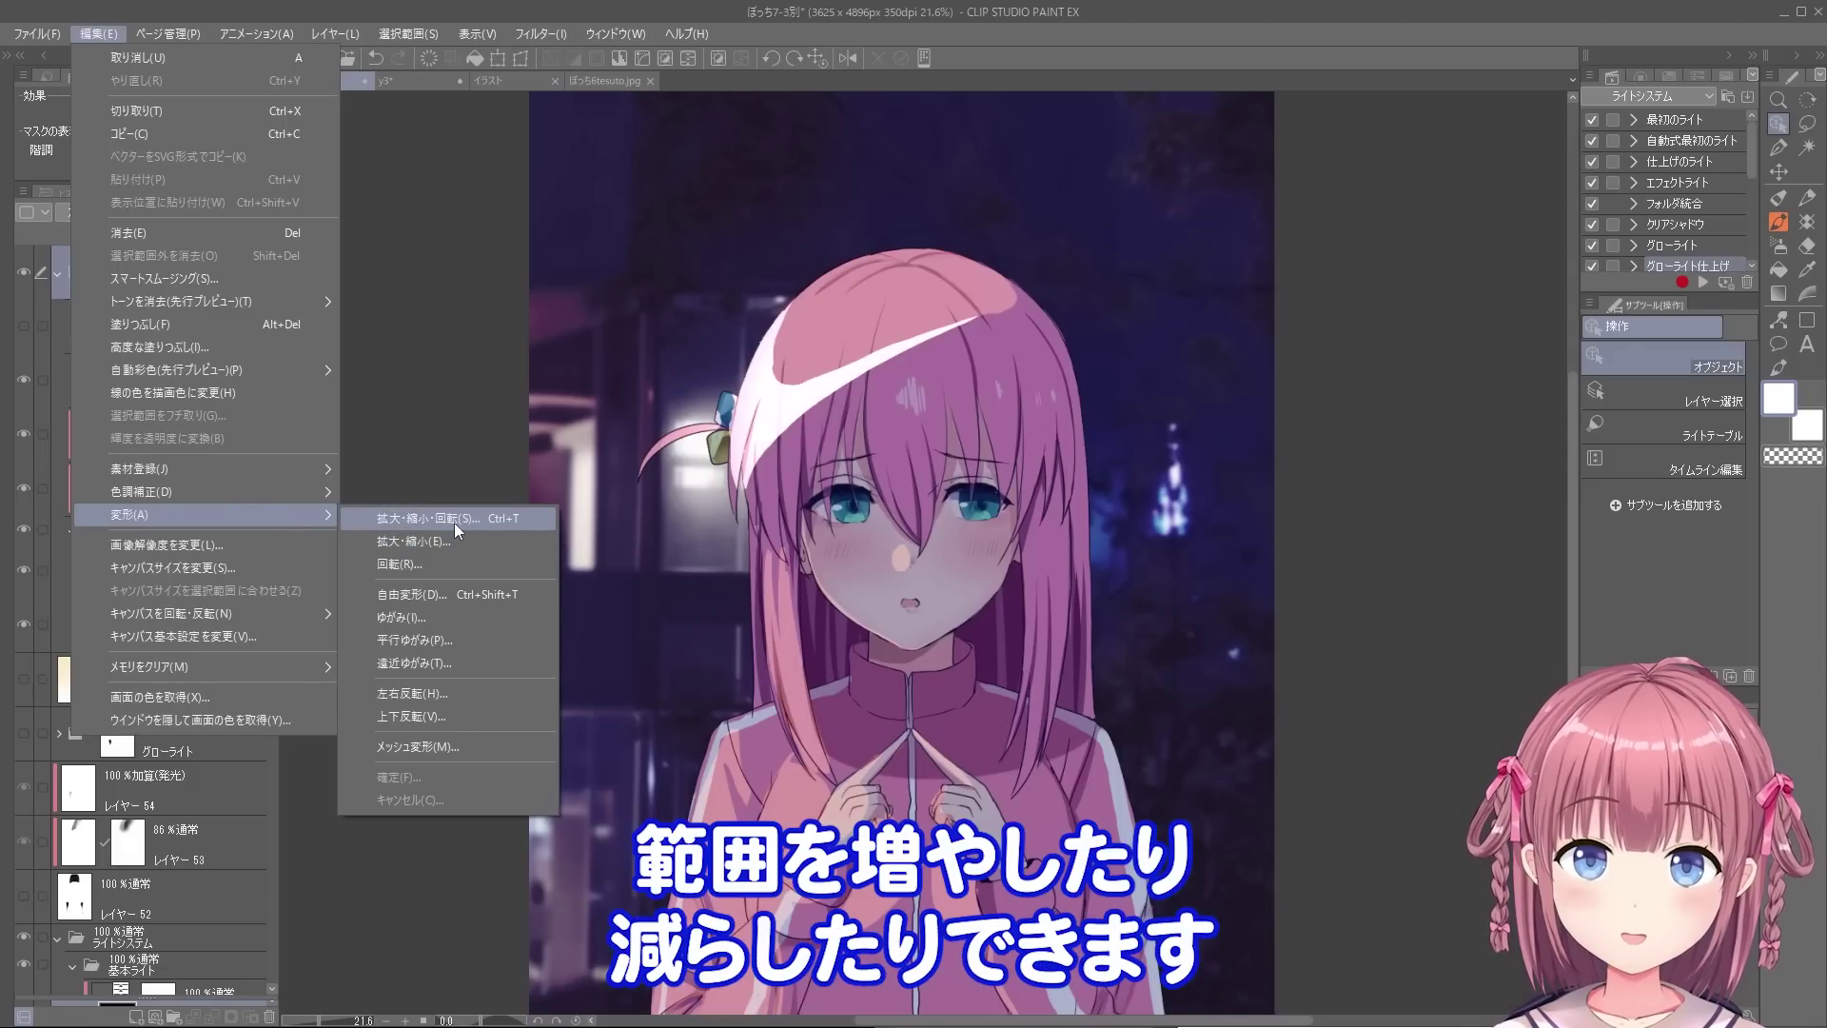
- Enlarge the グローライト folder's glow mask proportionally and reposition it over the character's head and upper body
{"action": "left_click", "coordinate": [454, 523]}
{"action": "scroll", "coordinate": [984, 480], "scroll_direction": "down", "scroll_amount": 2}
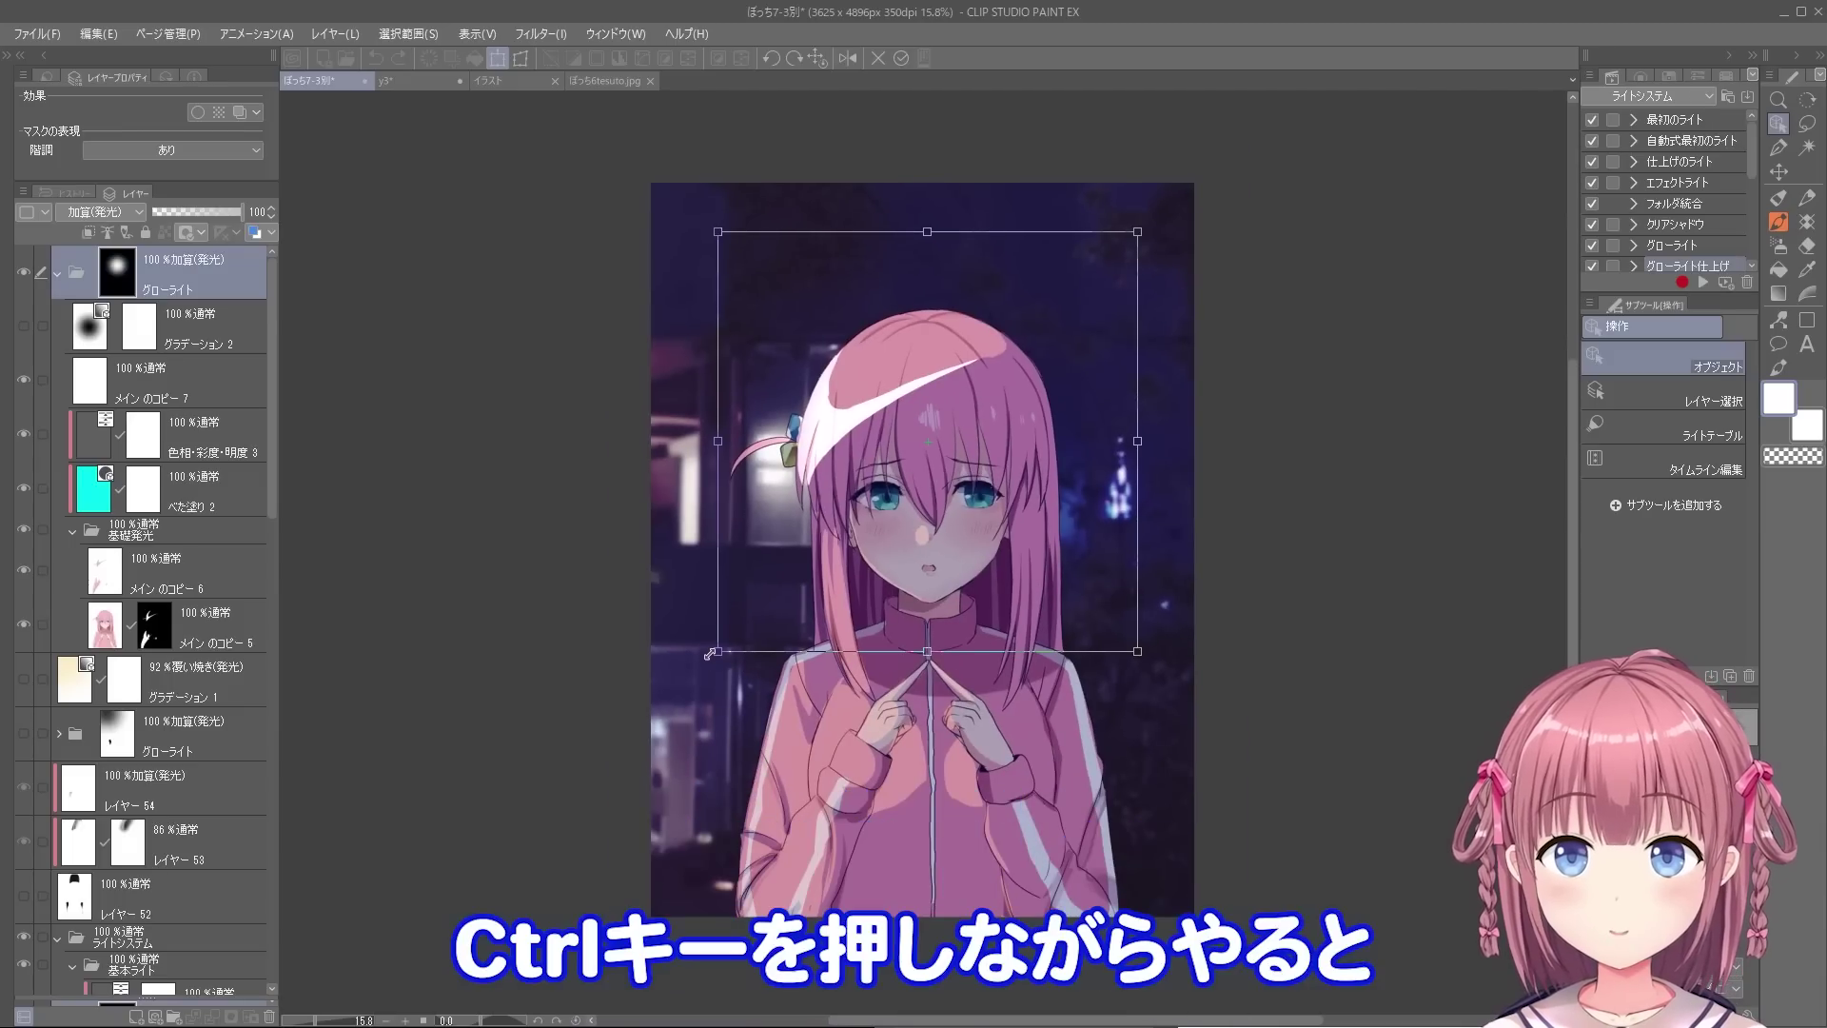
{"action": "left_click_drag", "start_coordinate": [719, 651], "coordinate": [570, 799]}
{"action": "left_click_drag", "start_coordinate": [790, 723], "coordinate": [793, 818]}
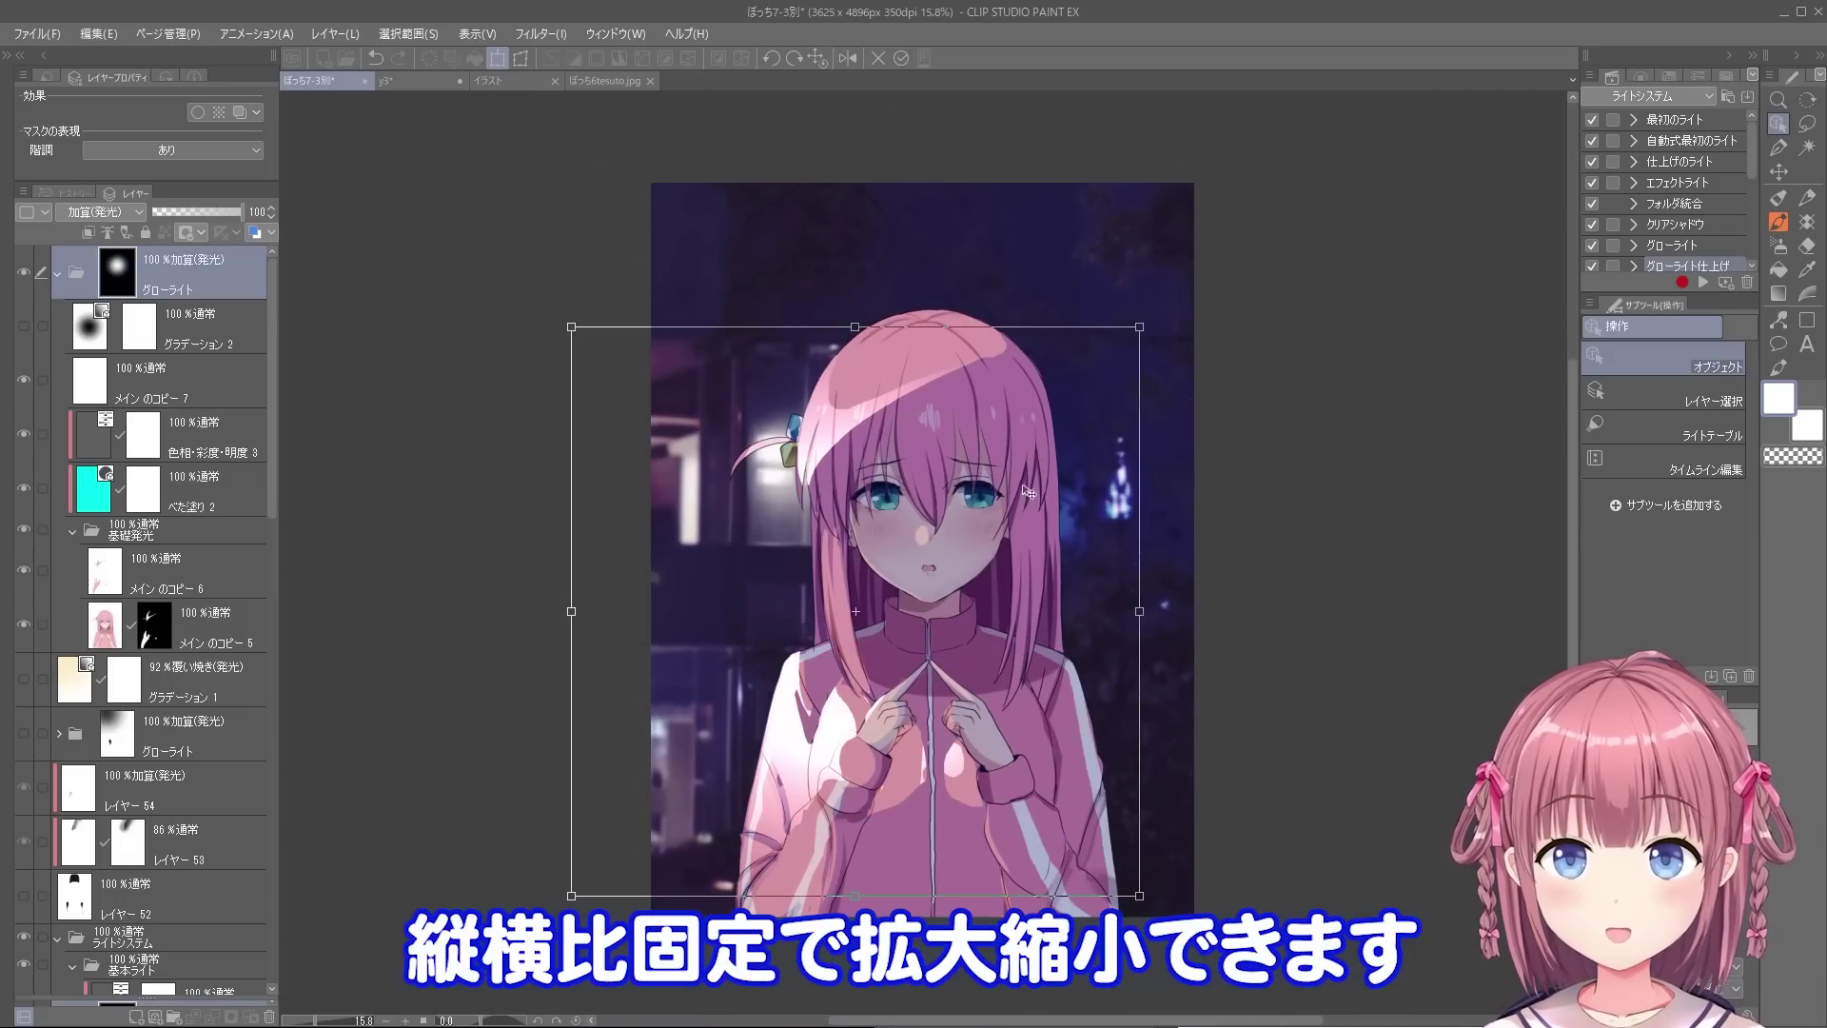
{"action": "left_click_drag", "start_coordinate": [1139, 325], "coordinate": [846, 620]}
{"action": "left_click_drag", "start_coordinate": [807, 685], "coordinate": [846, 487]}
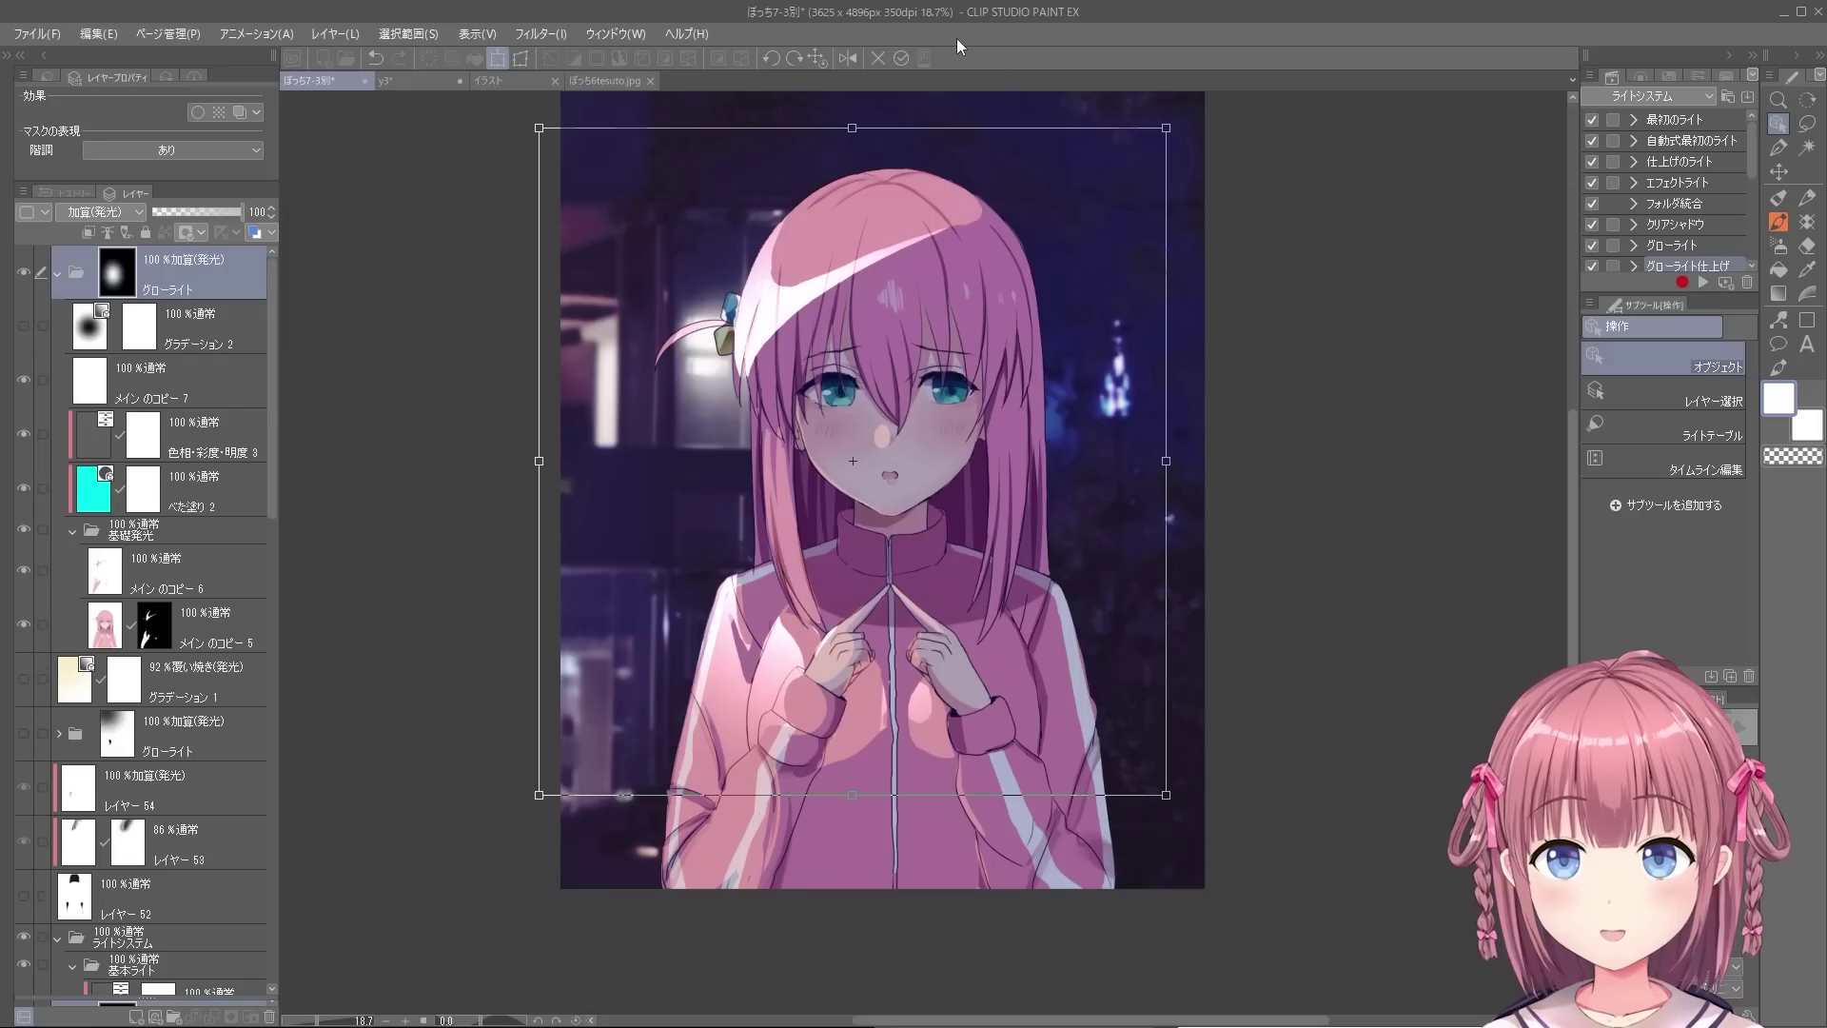
{"action": "left_click", "coordinate": [906, 57]}
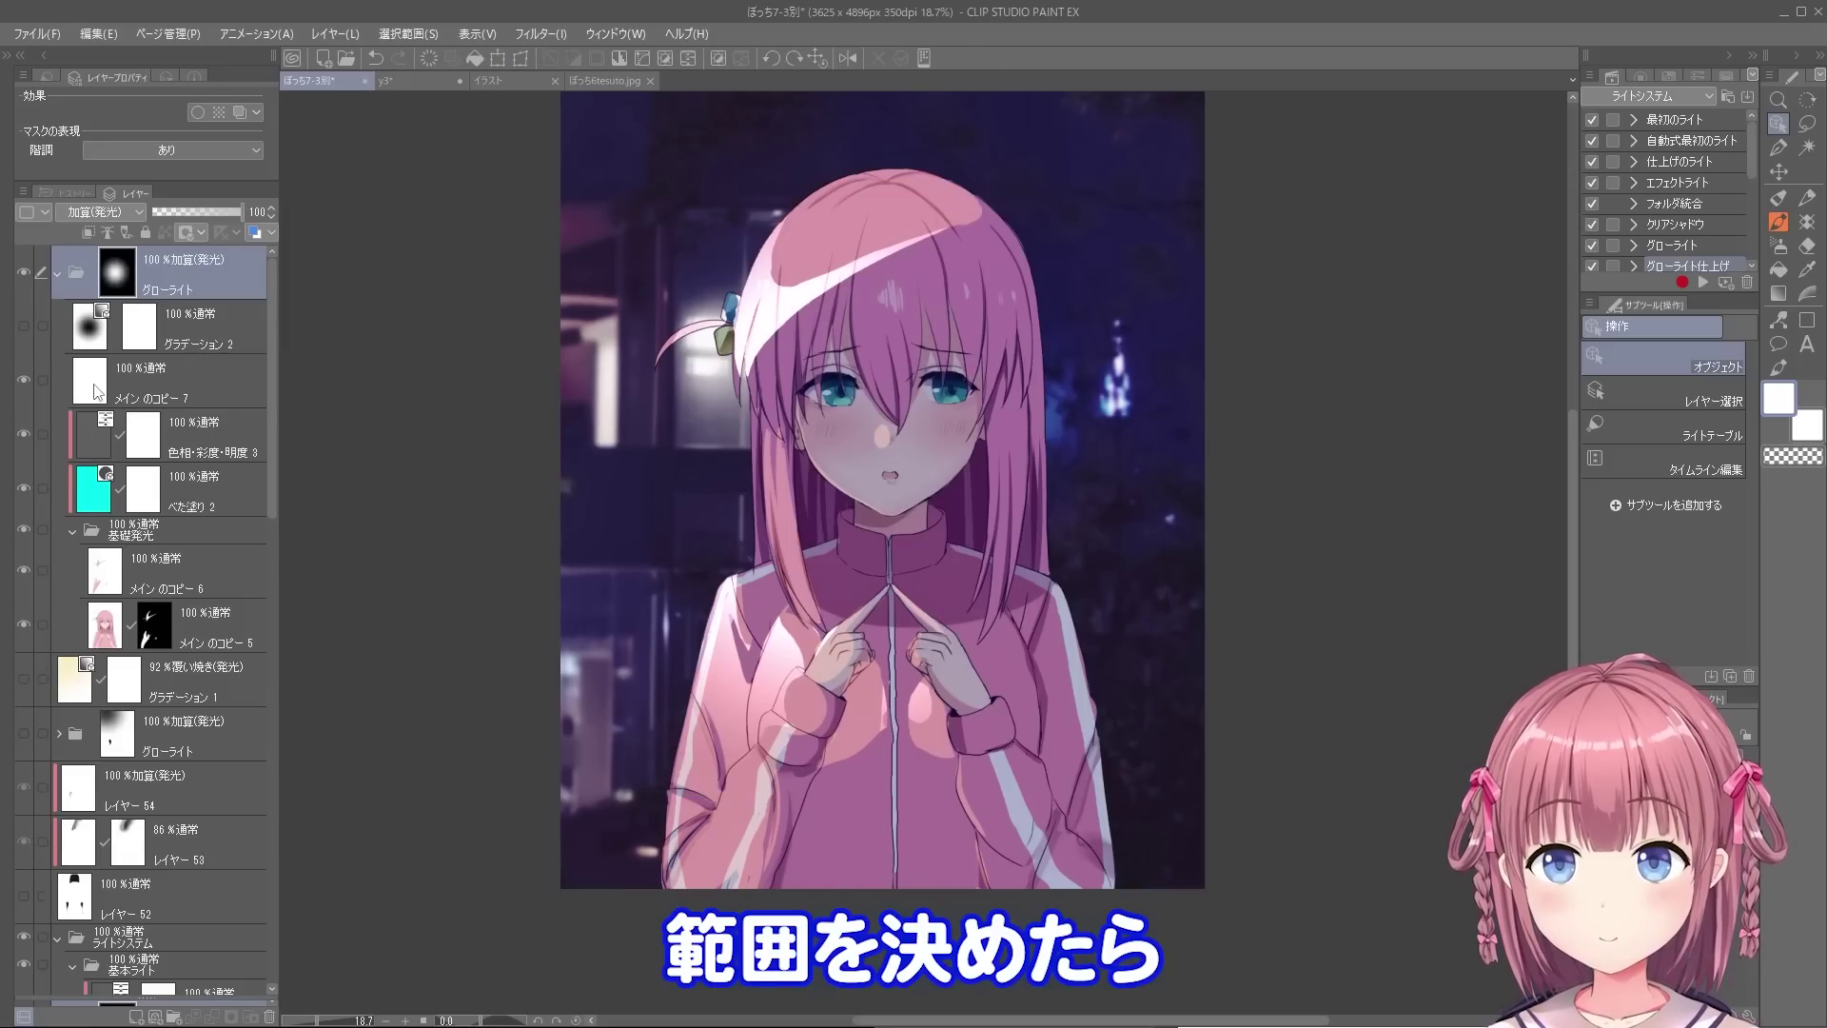
- Apply a Gaussian blur with a range of 193.91 to the メイン のコピー 6 layer in the 基礎発光 folder
{"action": "left_click", "coordinate": [34, 587]}
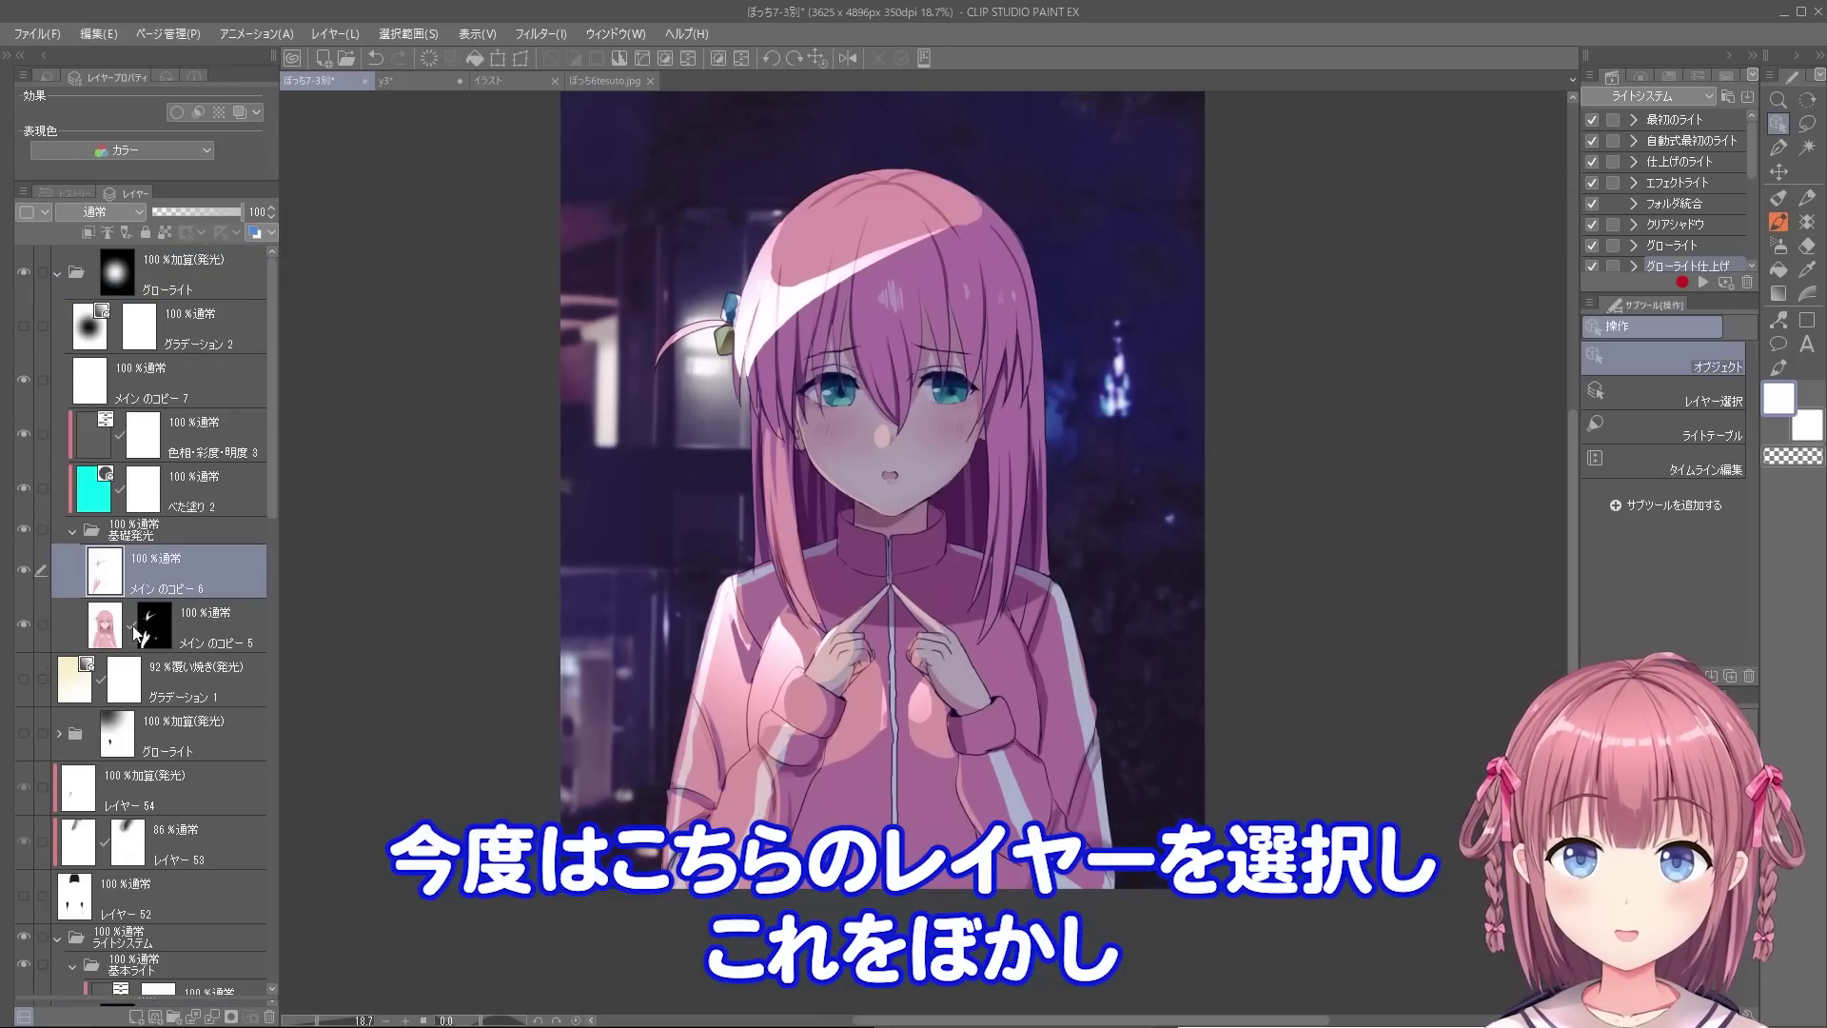
{"action": "left_click", "coordinate": [539, 34]}
{"action": "mouse_move", "coordinate": [590, 58]}
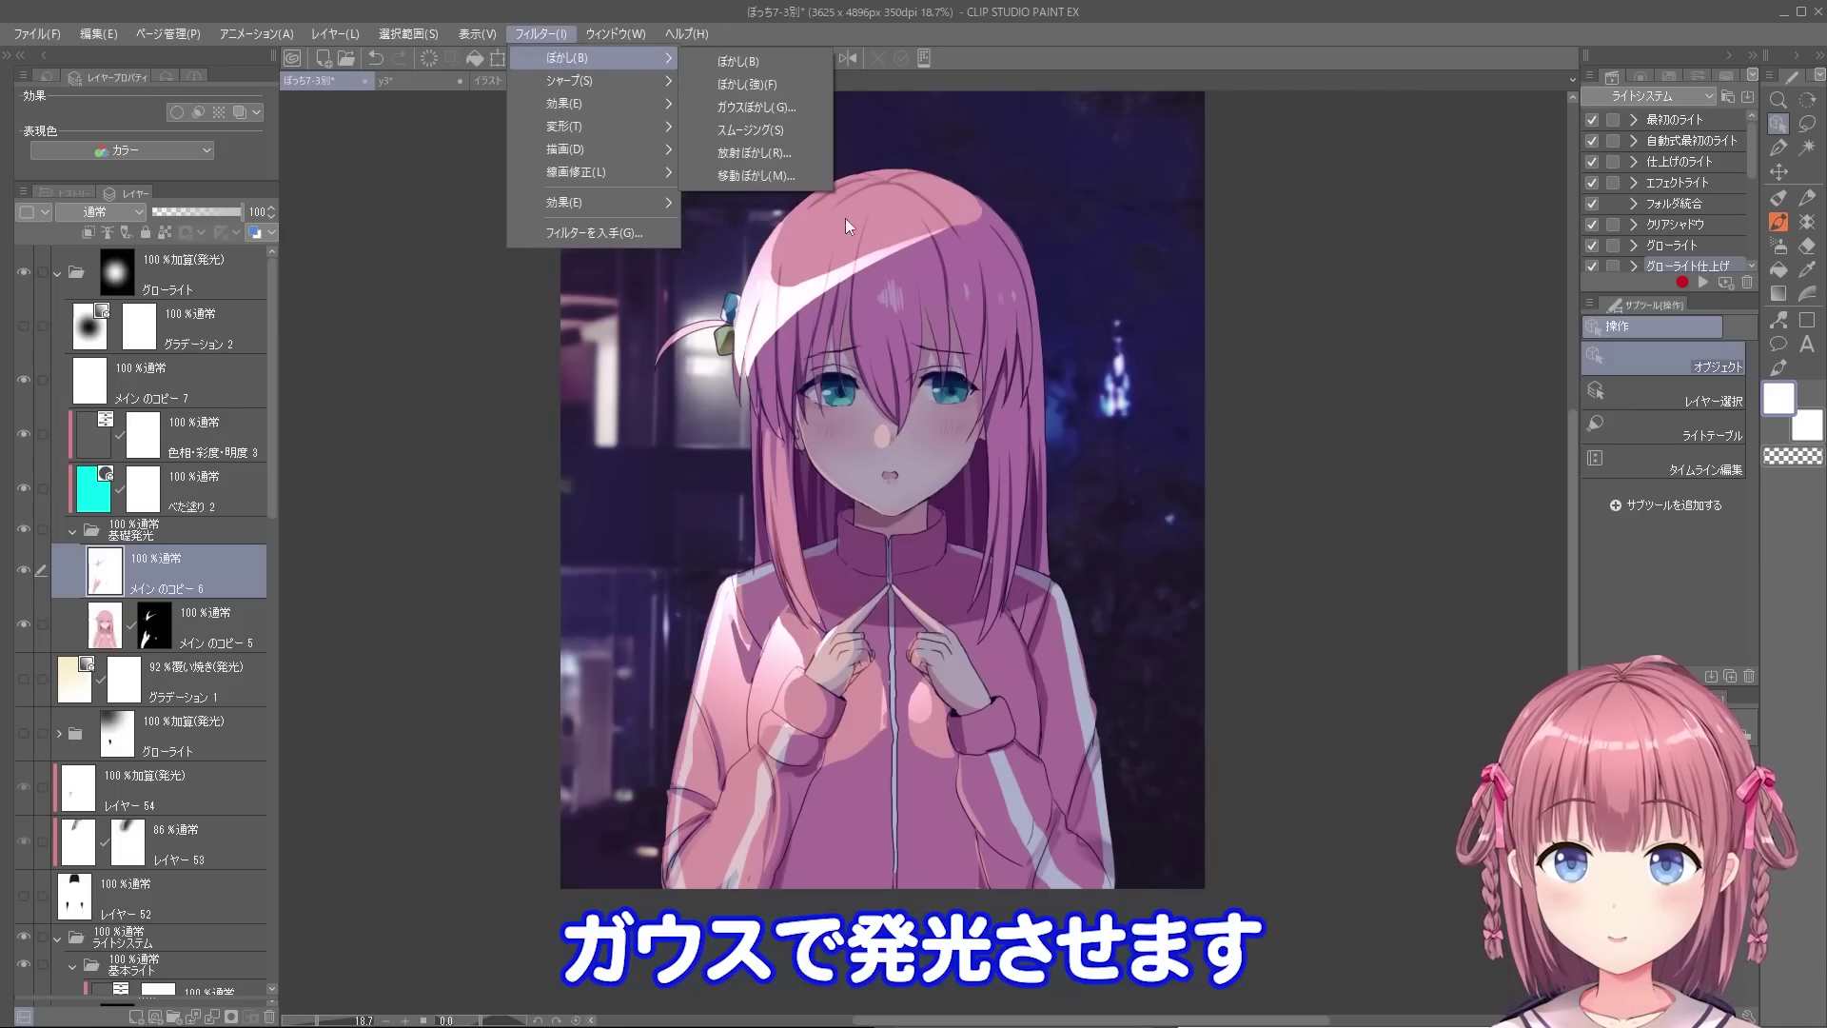
{"action": "left_click", "coordinate": [756, 107]}
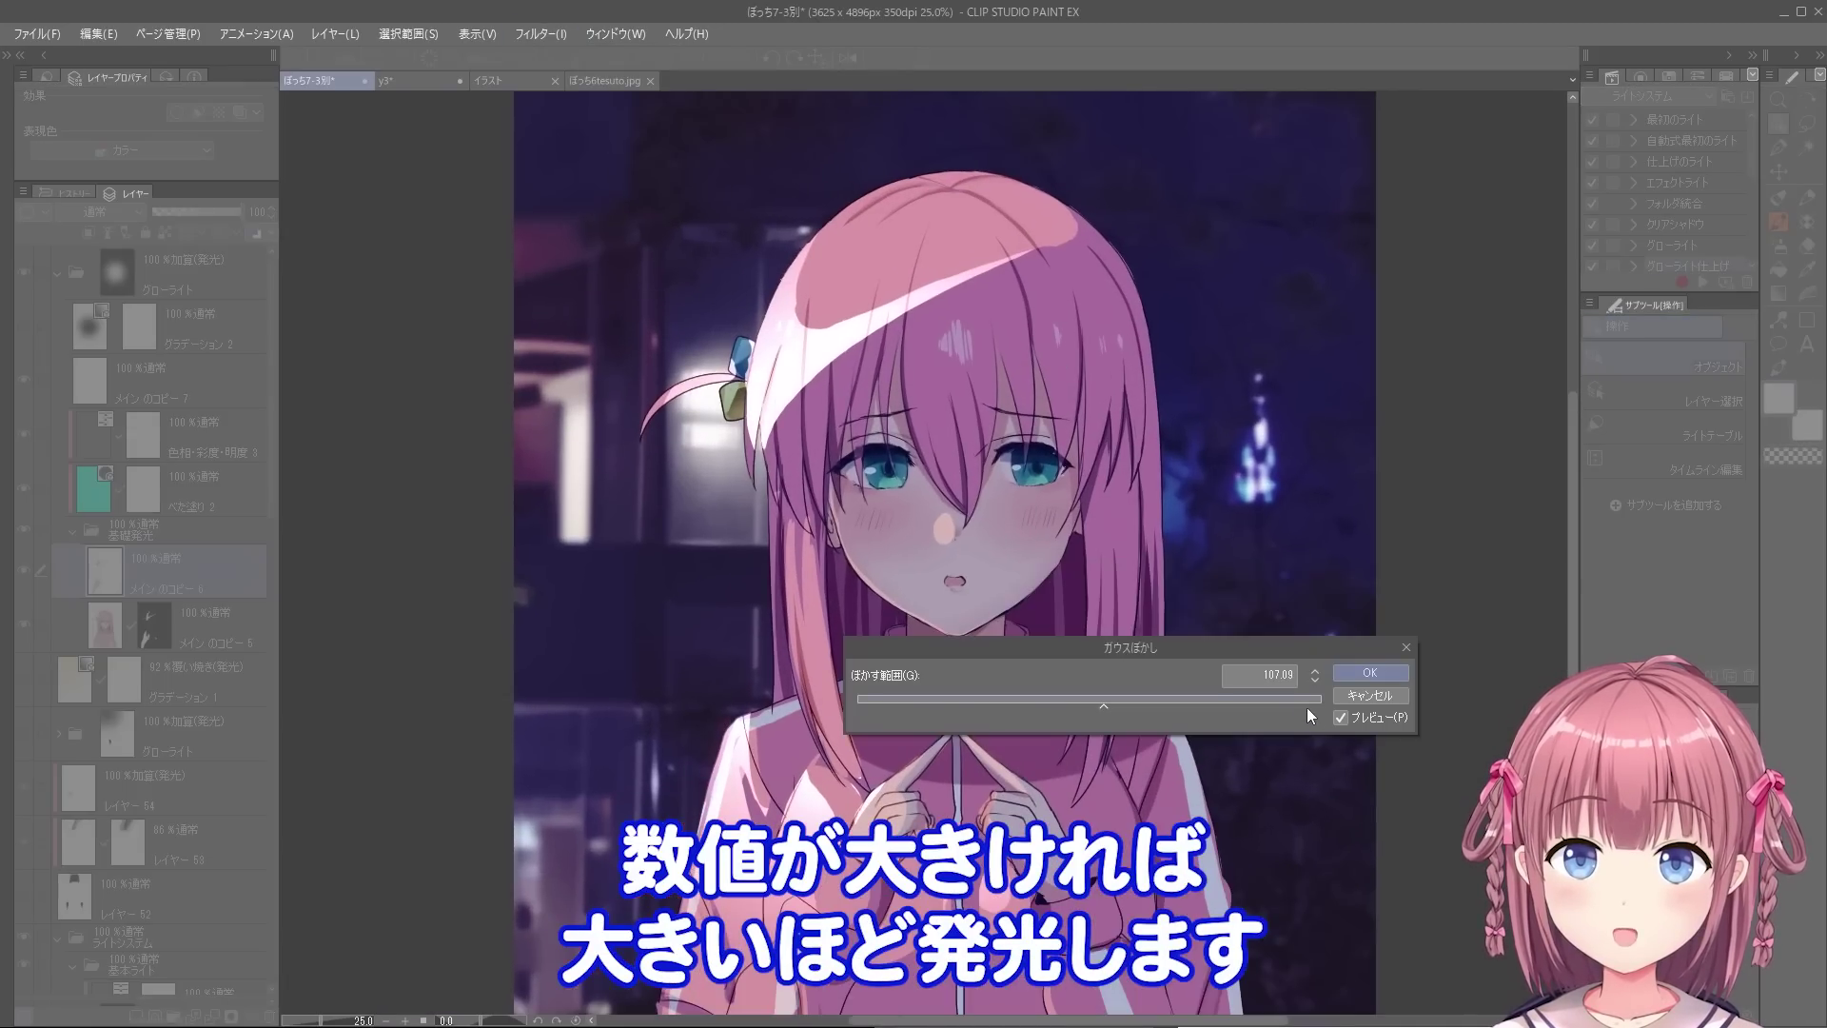
{"action": "left_click", "coordinate": [1306, 705]}
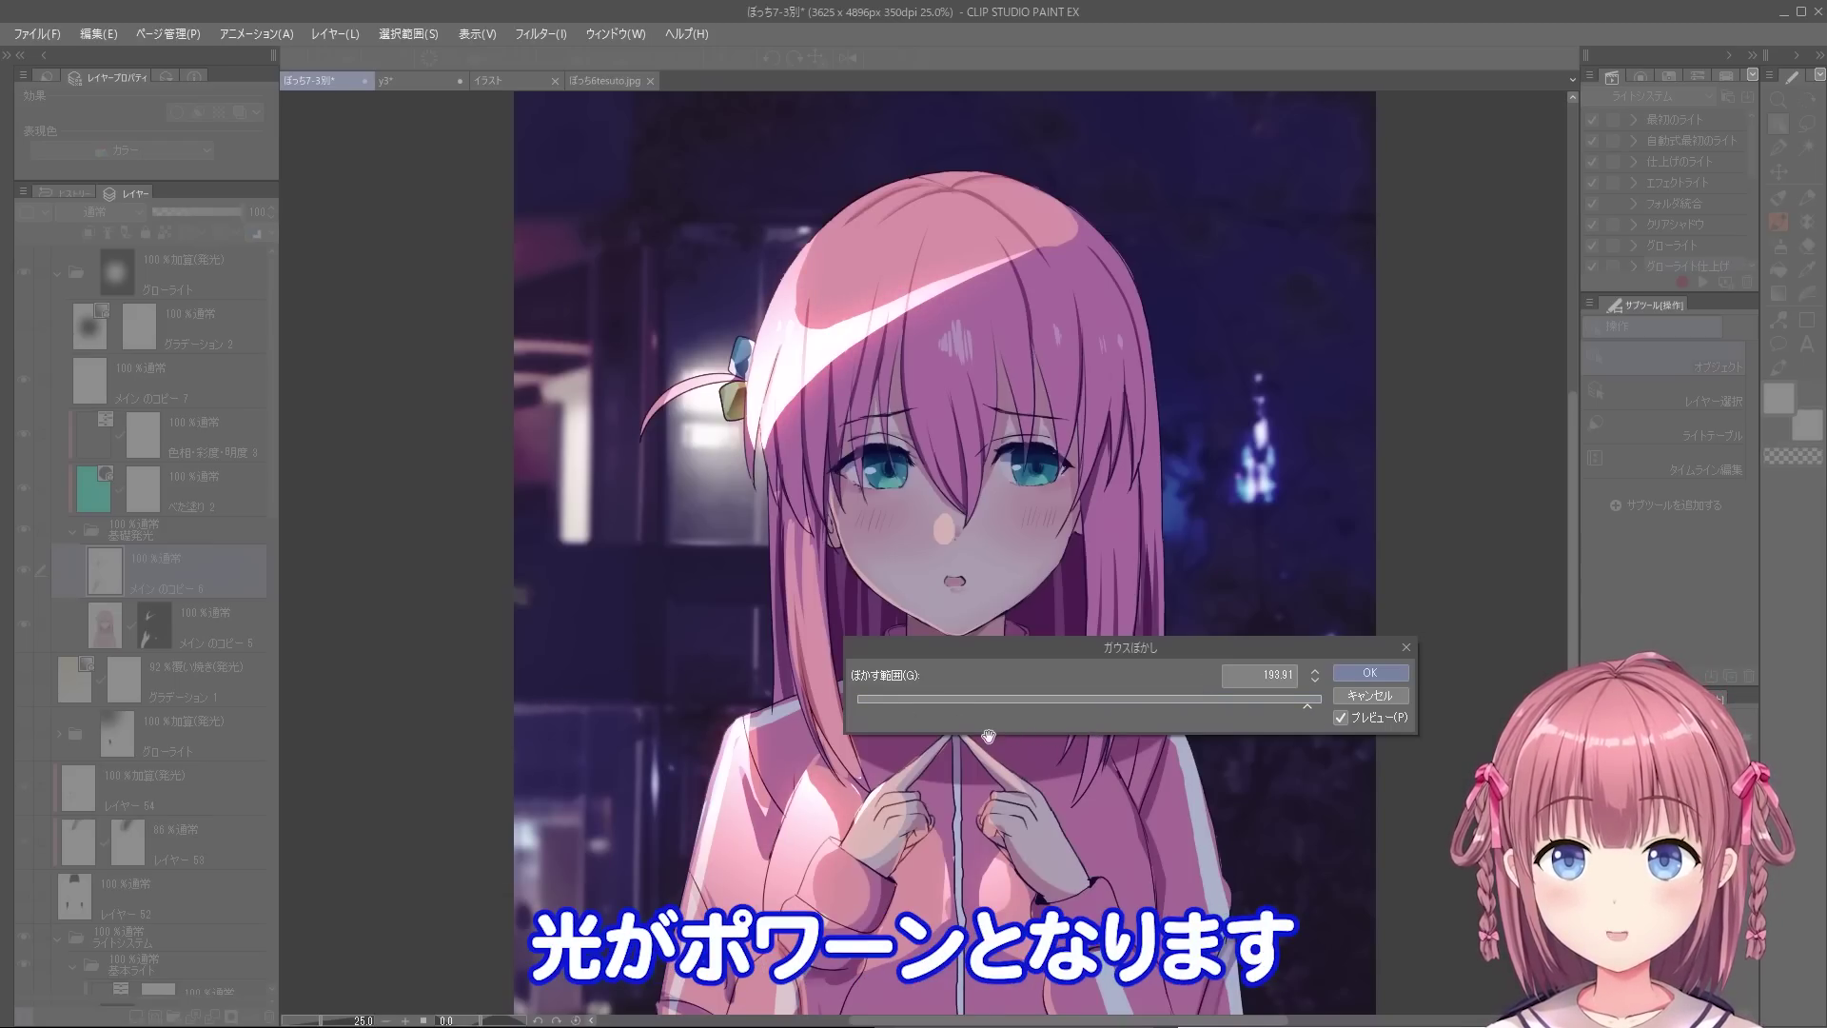
{"action": "left_click", "coordinate": [1369, 673]}
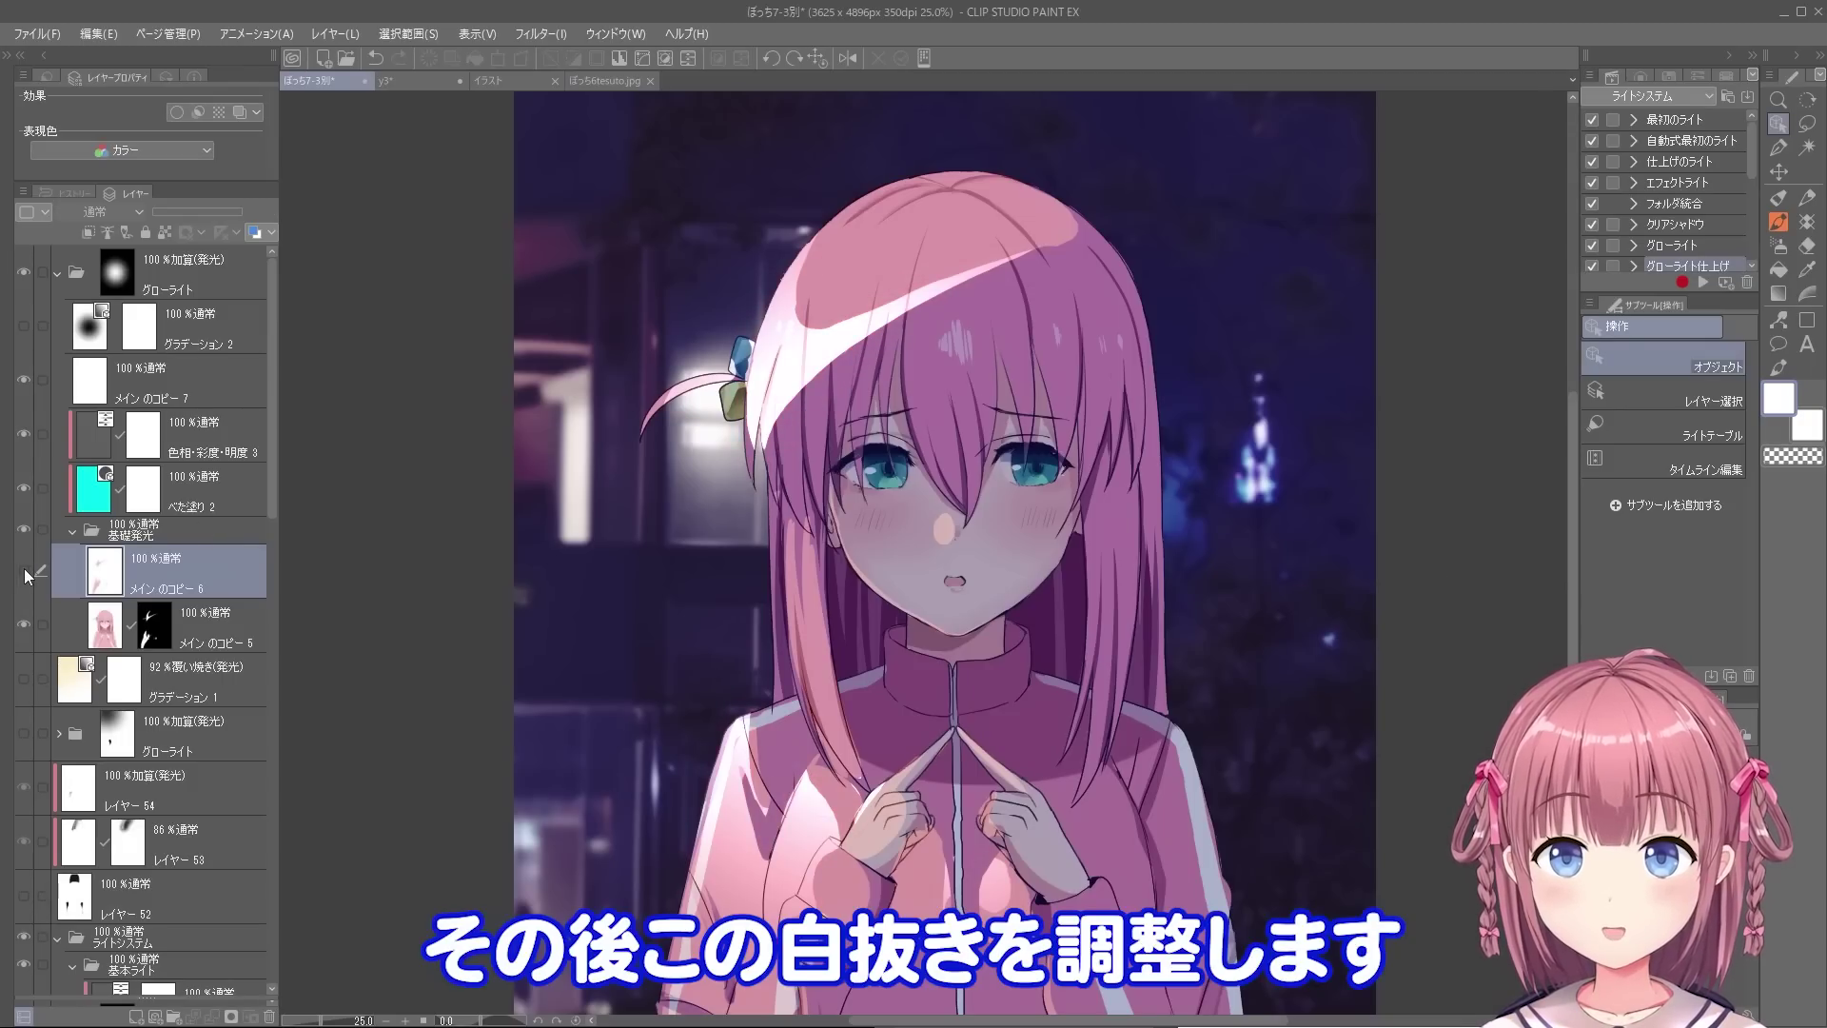
- Lower the opacity of the white cut-out layer メイン のコピー 7 to 21% and hide it
{"action": "left_click", "coordinate": [52, 373]}
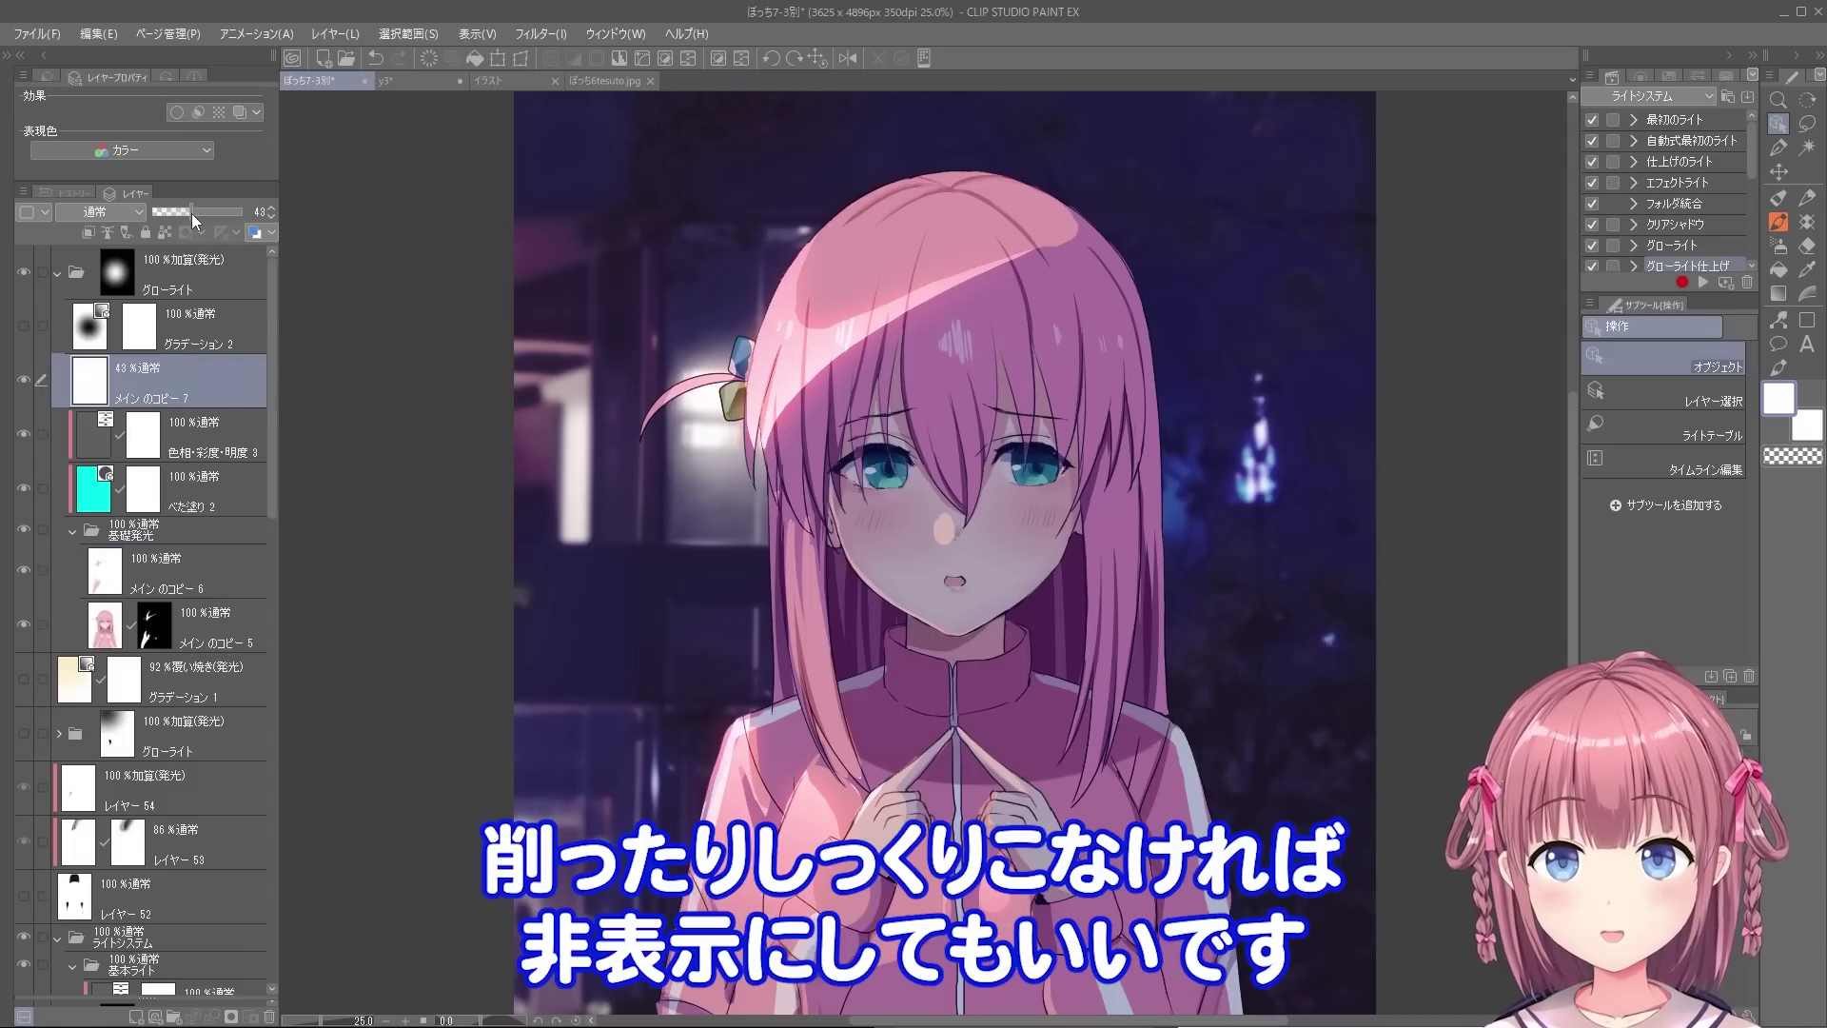
{"action": "mouse_move", "coordinate": [202, 213]}
{"action": "left_mouse_down"}
{"action": "mouse_move", "coordinate": [32, 221]}
{"action": "mouse_move", "coordinate": [288, 214]}
{"action": "mouse_move", "coordinate": [186, 214]}
{"action": "left_mouse_up"}
{"action": "left_click", "coordinate": [23, 380]}
- Show the グラデーション 2 layer and move it out of the グローライト folder to the top of the layer stack
{"action": "left_click", "coordinate": [23, 325]}
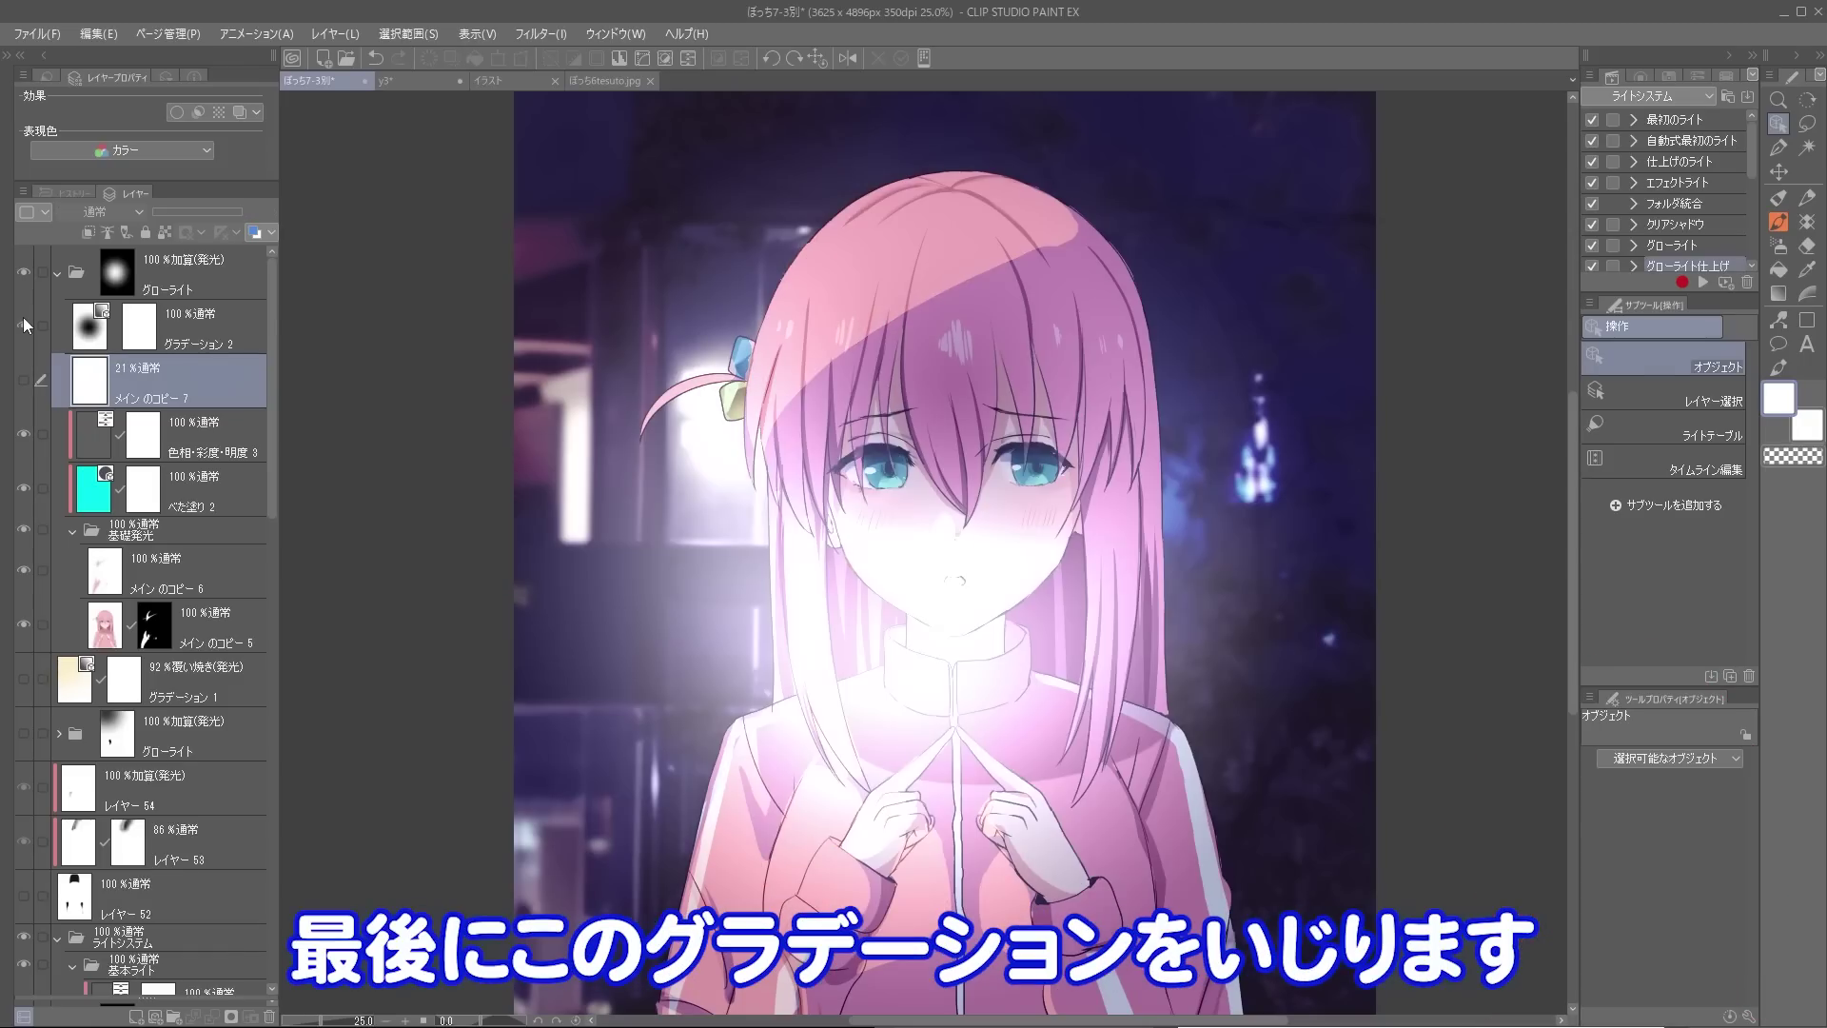
{"action": "left_click_drag", "start_coordinate": [207, 333], "coordinate": [210, 265]}
{"action": "left_click_drag", "start_coordinate": [280, 356], "coordinate": [133, 349]}
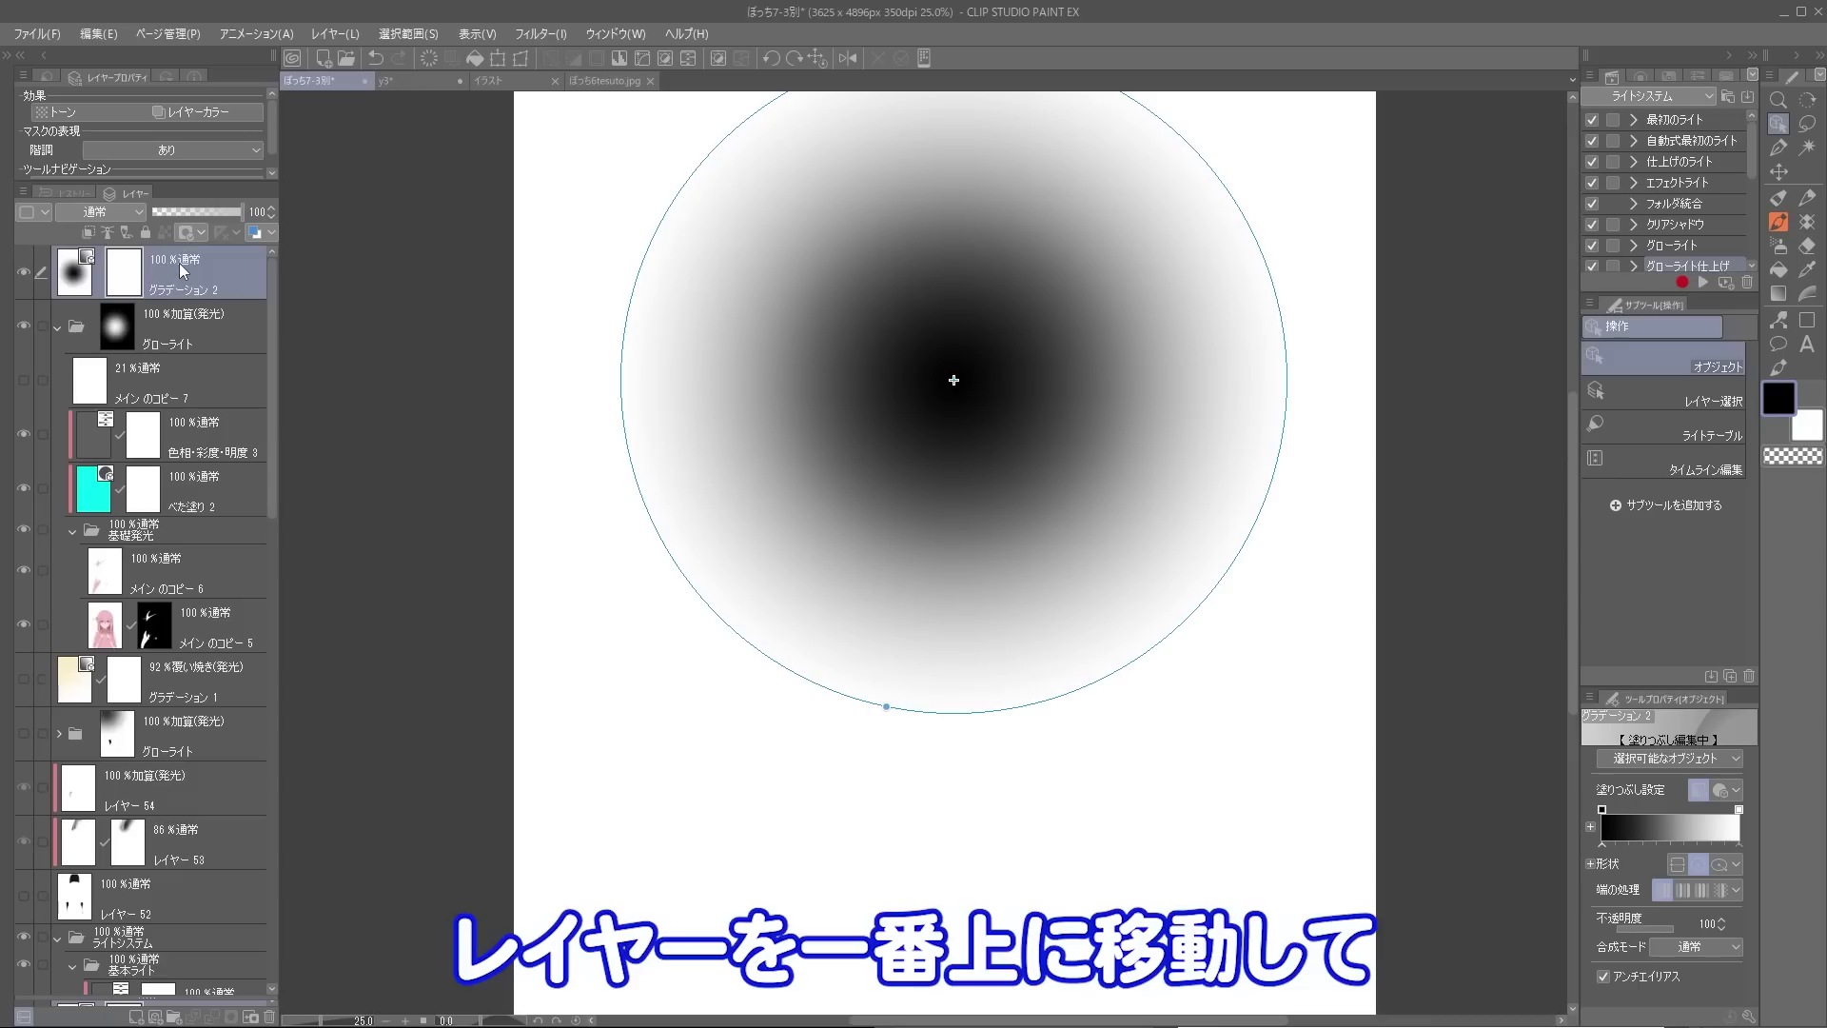
- Give グラデーション 2 the drawing-color-to-transparent gradient preset and change its shape to a straight line
{"action": "left_click", "coordinate": [1653, 828]}
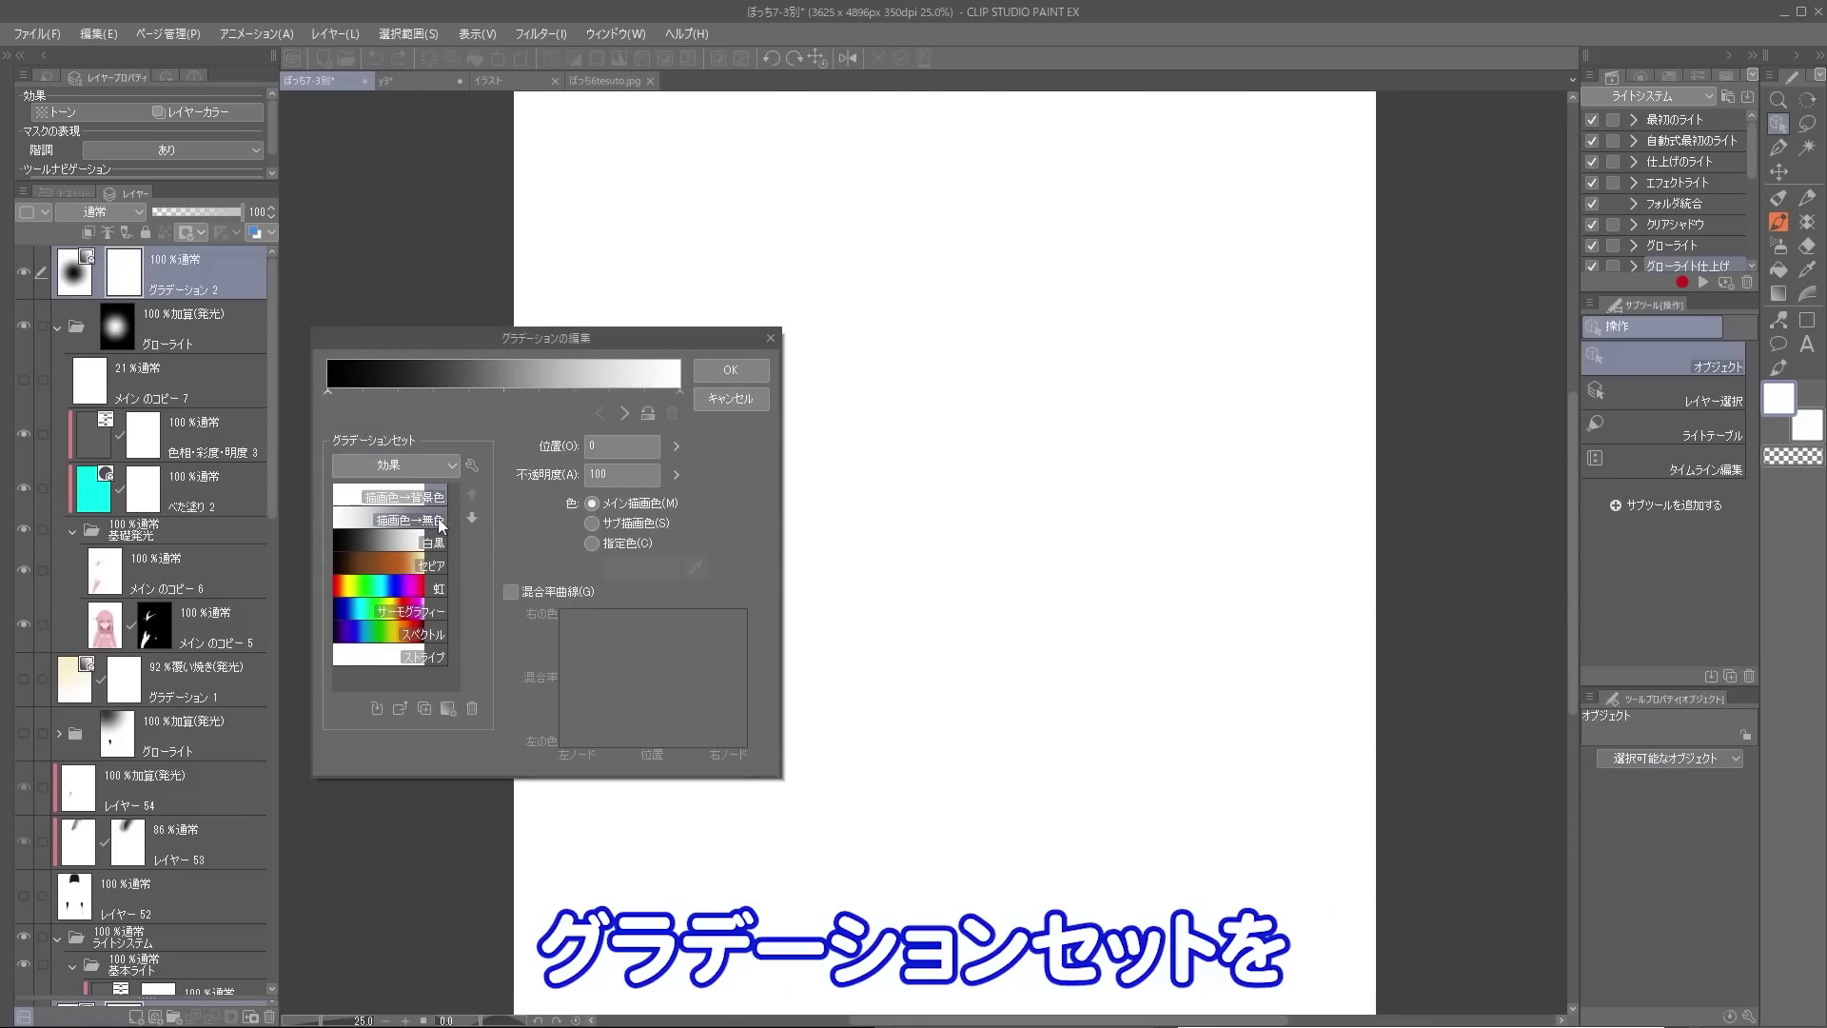
{"action": "left_click", "coordinate": [431, 521]}
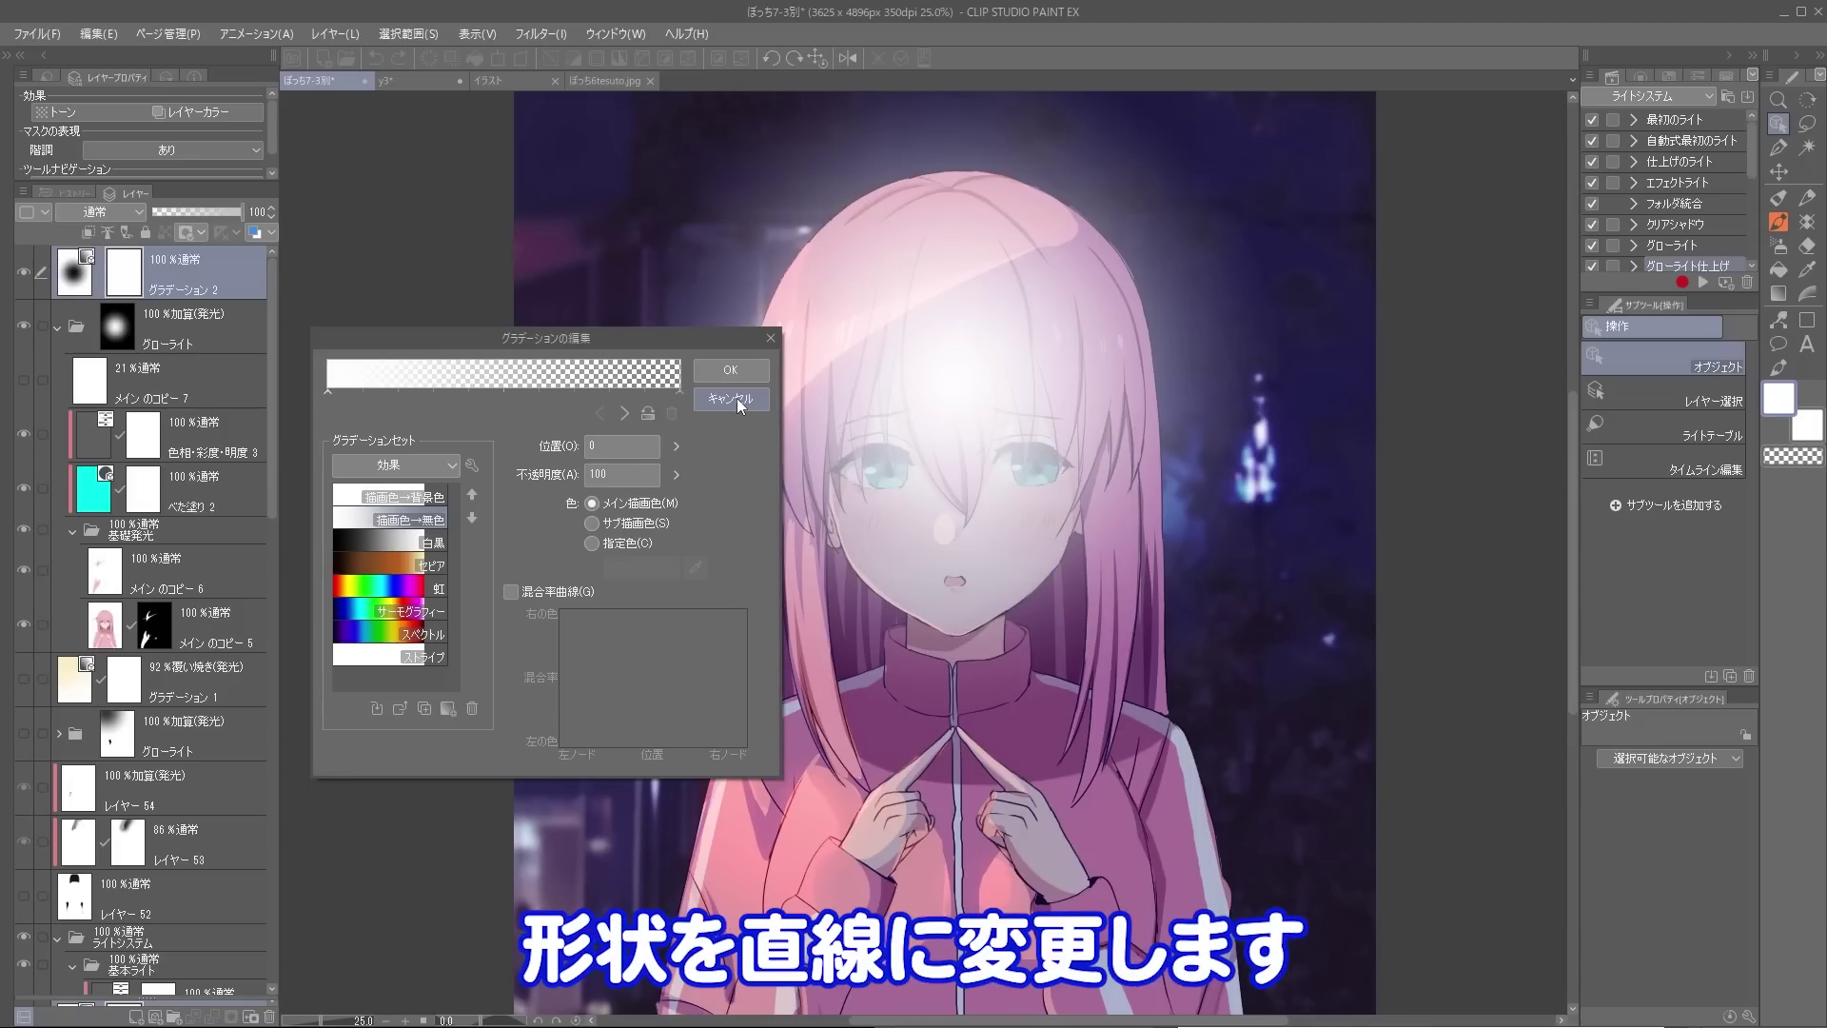
{"action": "left_click", "coordinate": [730, 372]}
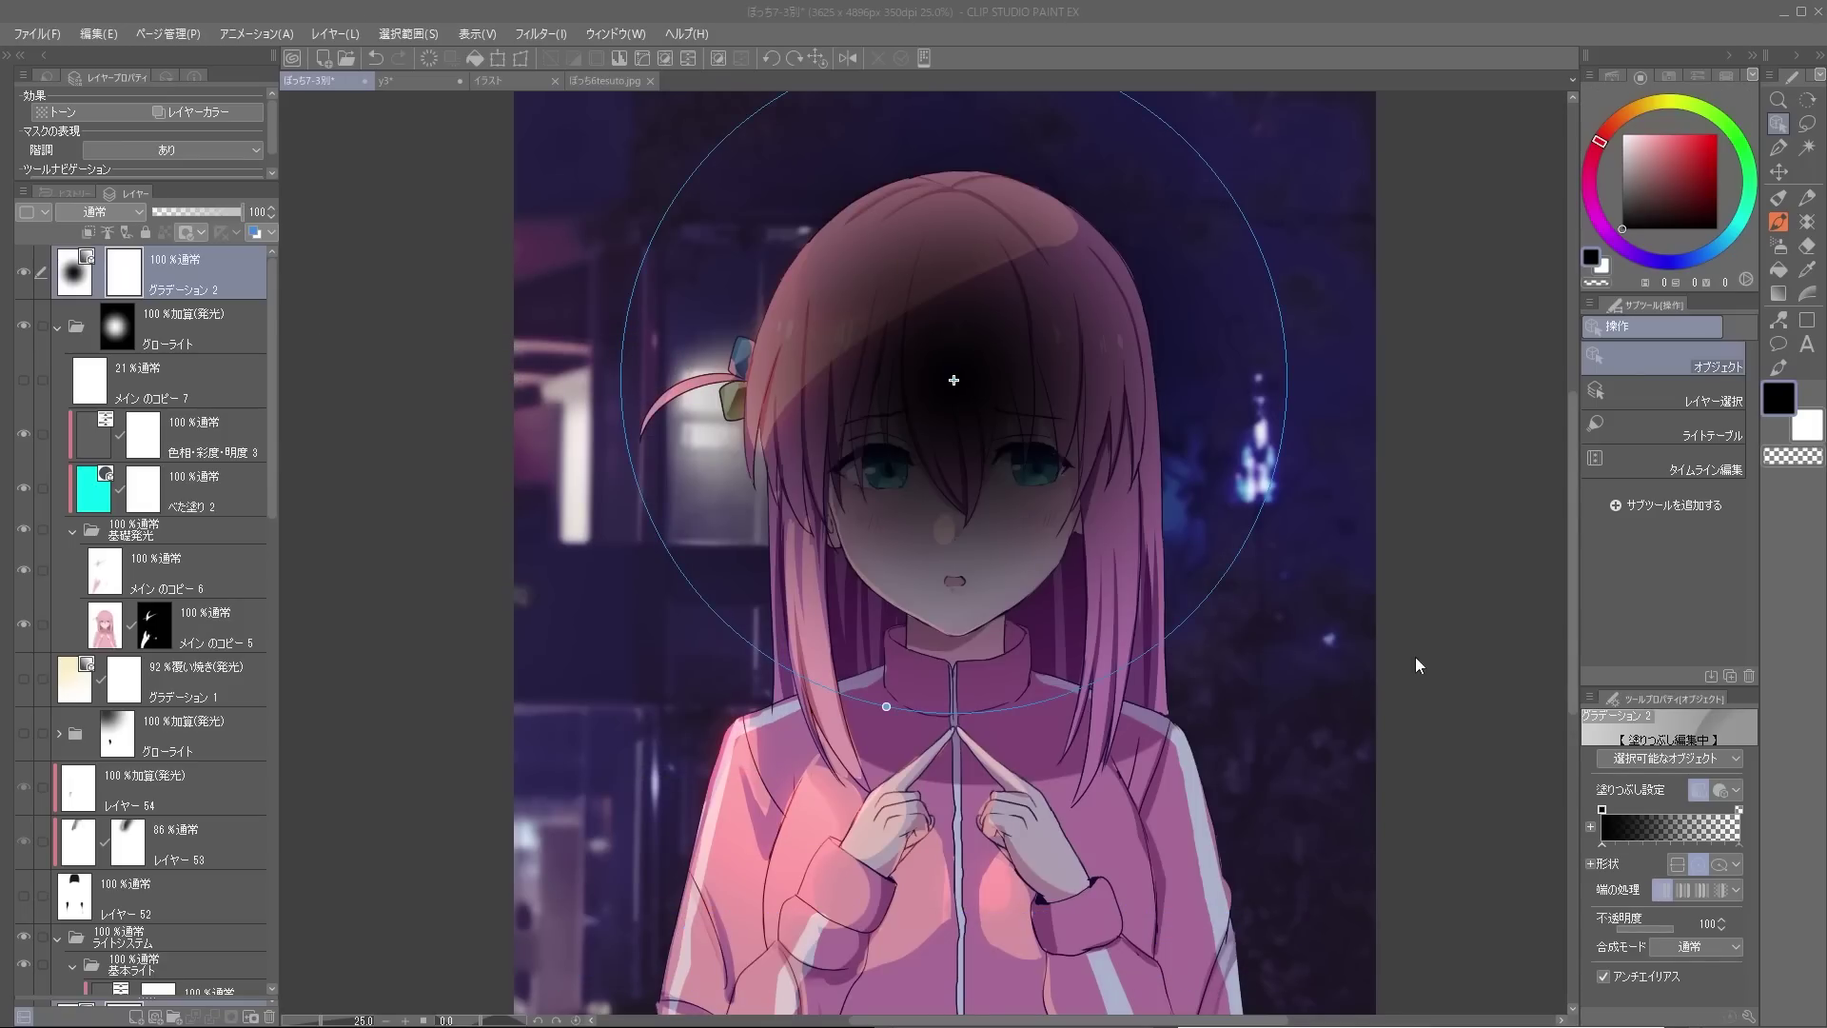
{"action": "left_click", "coordinate": [1679, 865]}
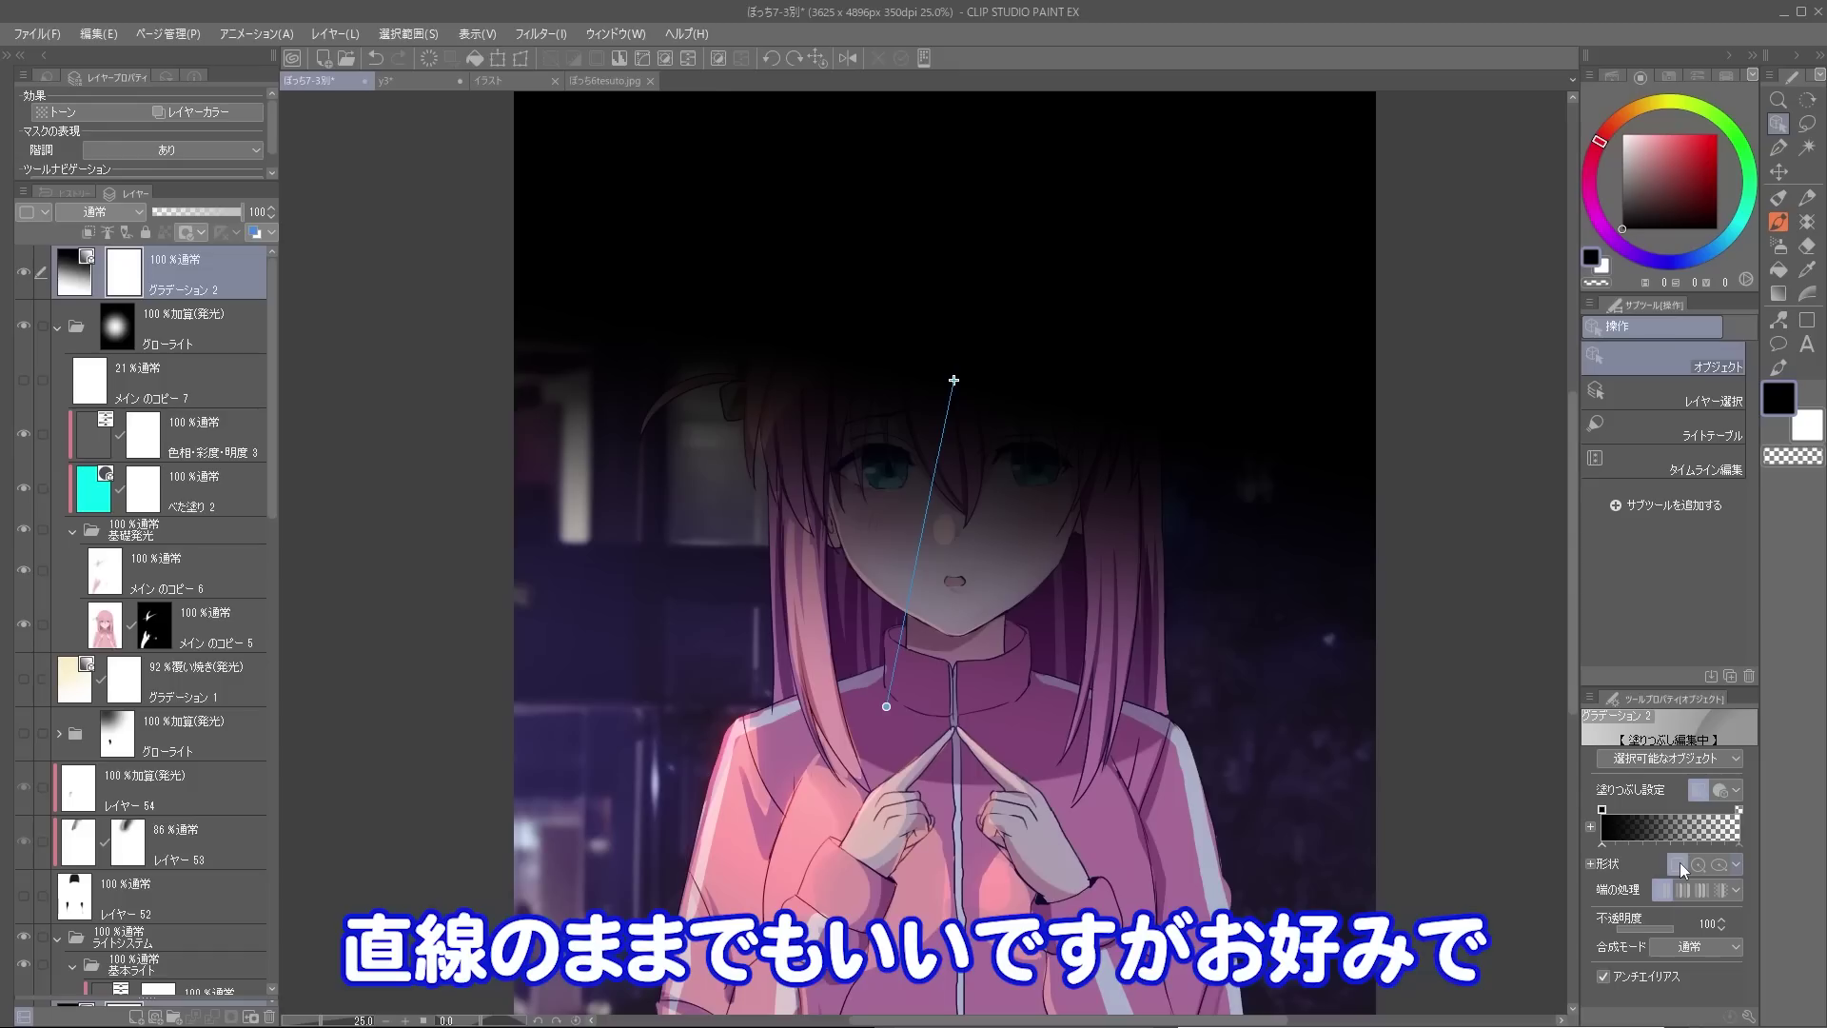
- Recolor the グラデーション 2 gradient light pink and swing its end point across to the other side of the collar
{"action": "scroll", "coordinate": [1266, 620], "scroll_direction": "down", "scroll_amount": 1}
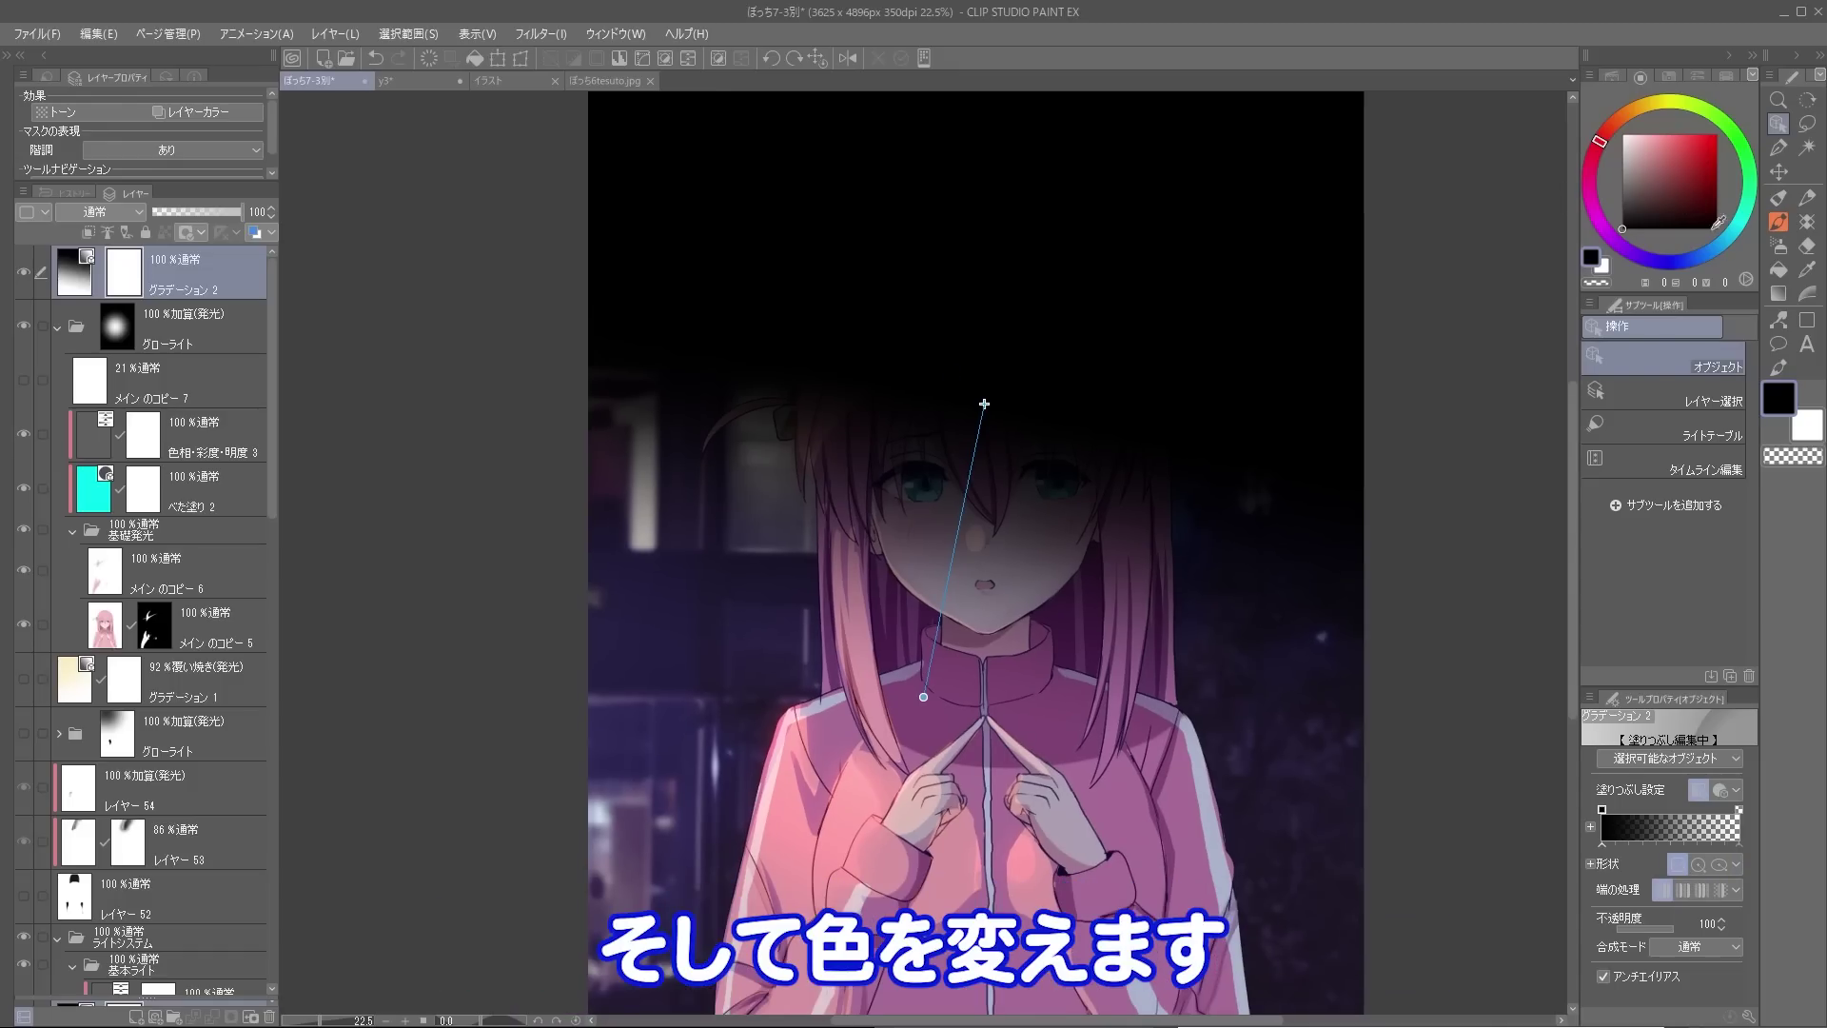
{"action": "left_click", "coordinate": [1677, 145]}
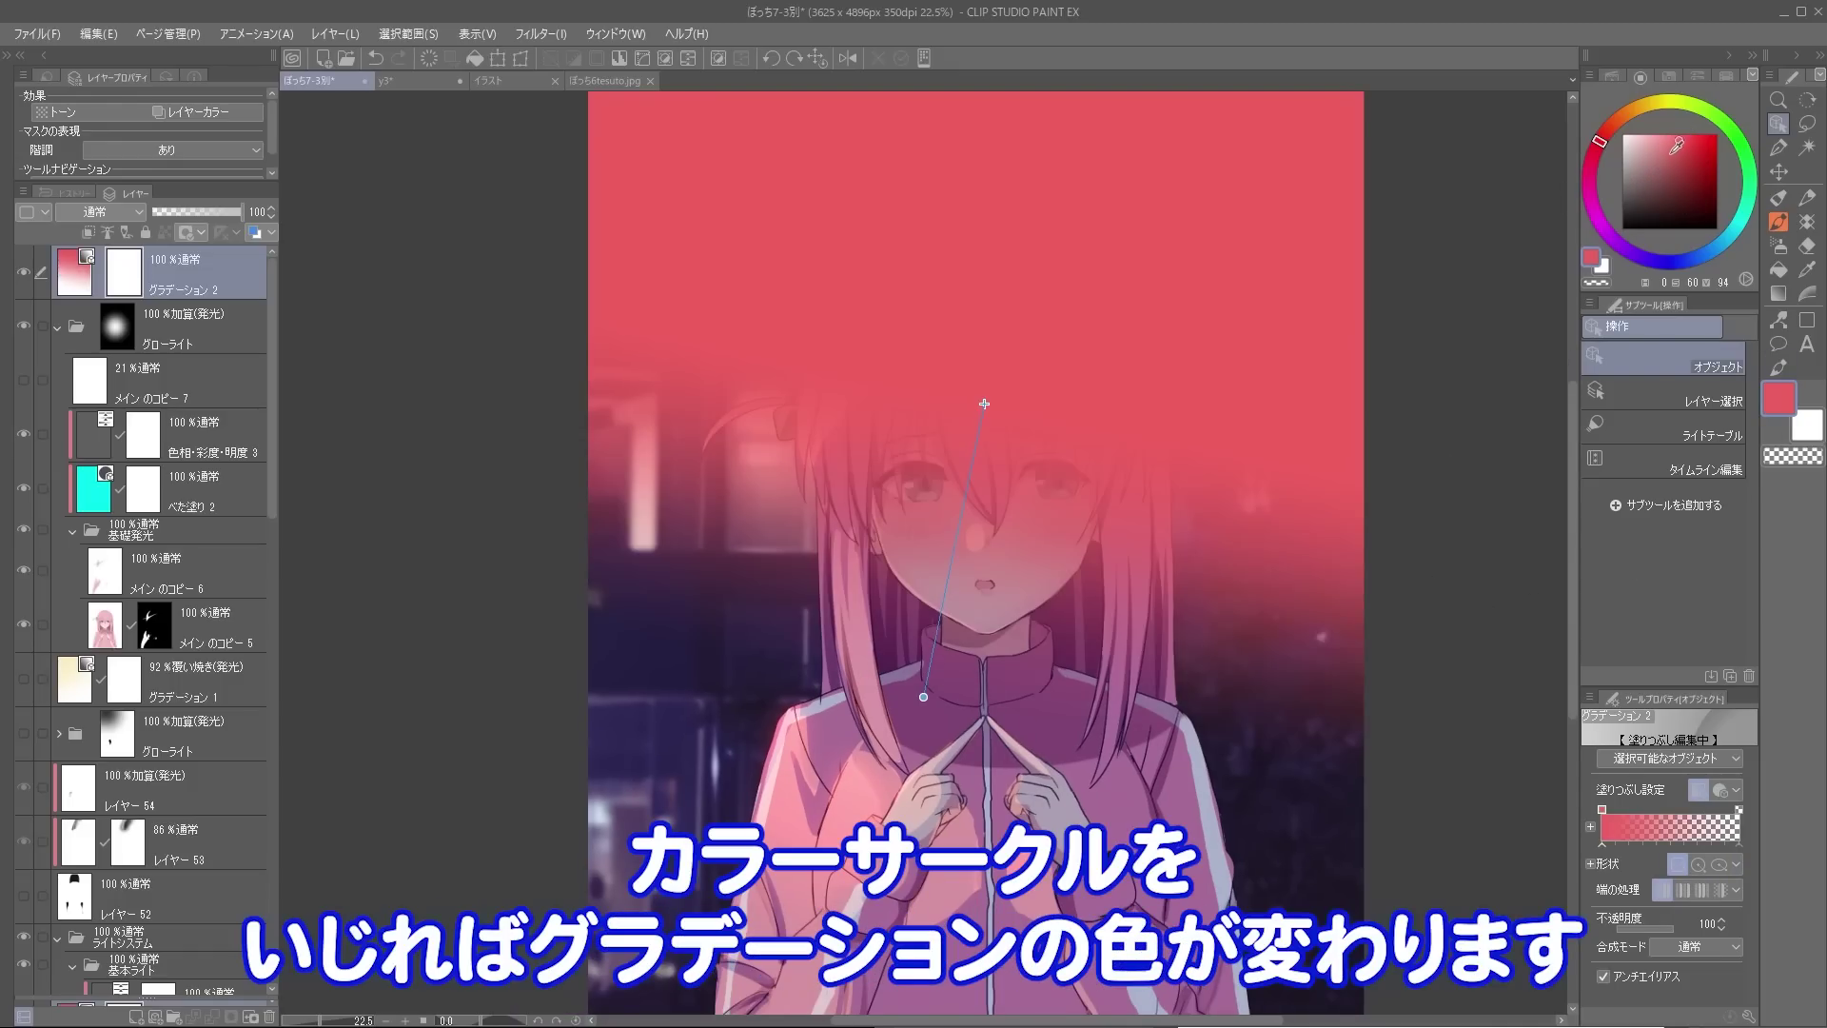
{"action": "left_click", "coordinate": [1646, 132]}
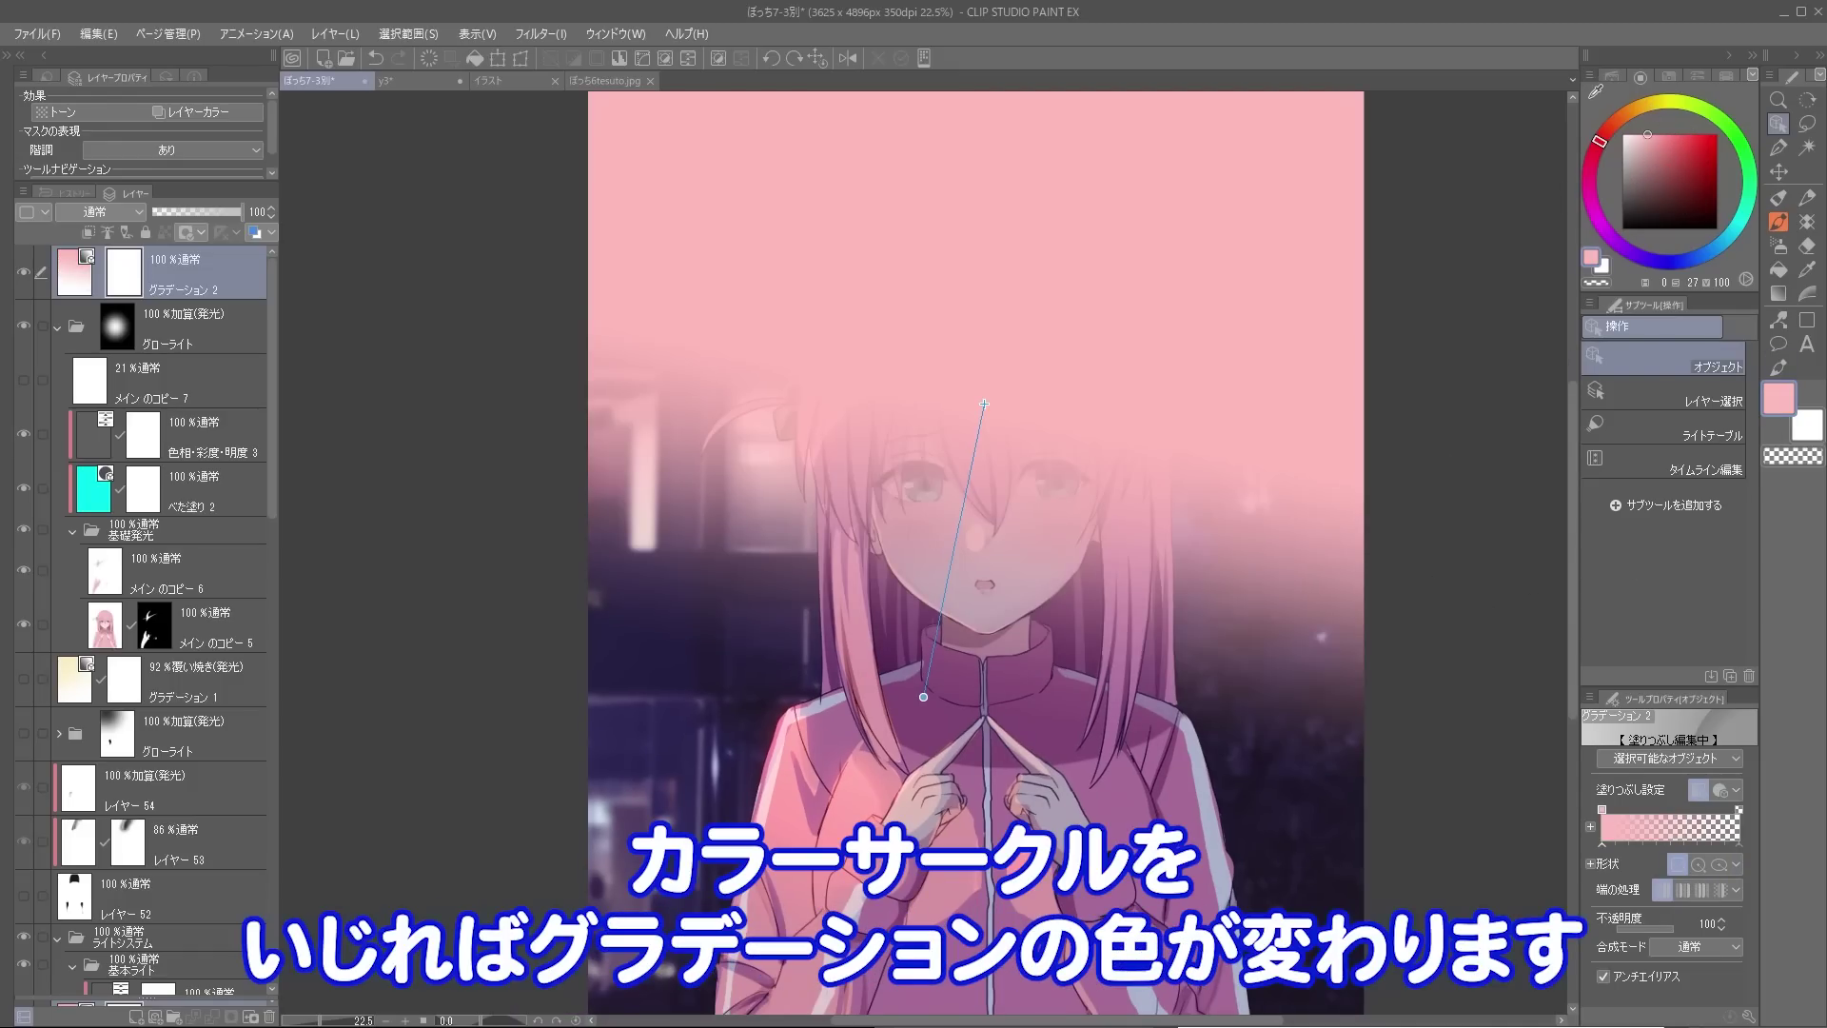
{"action": "left_click", "coordinate": [1659, 133]}
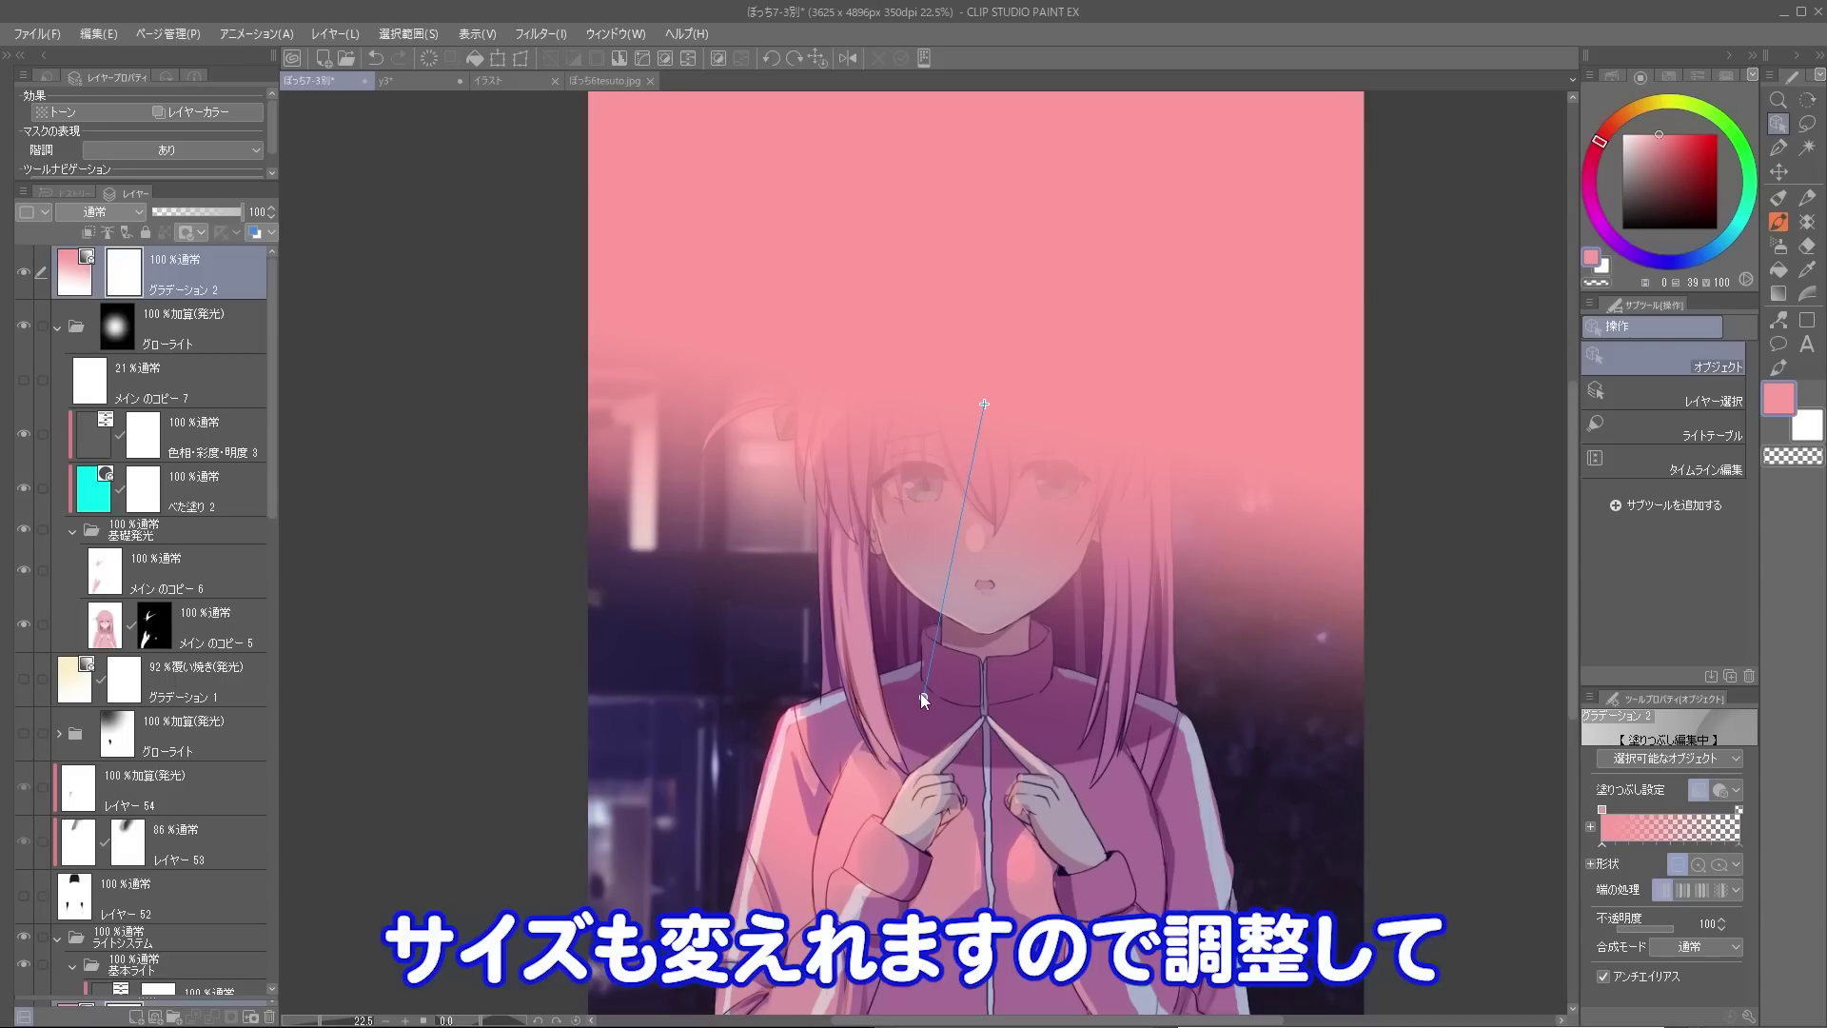
{"action": "left_click_drag", "start_coordinate": [922, 695], "coordinate": [1041, 675]}
- Set グラデーション 2's blending mode to ソフトライト after trying オーバーレイ and ハードライト, and move the gradient's start point to the upper-left background
{"action": "left_click", "coordinate": [101, 212]}
{"action": "left_click", "coordinate": [91, 436]}
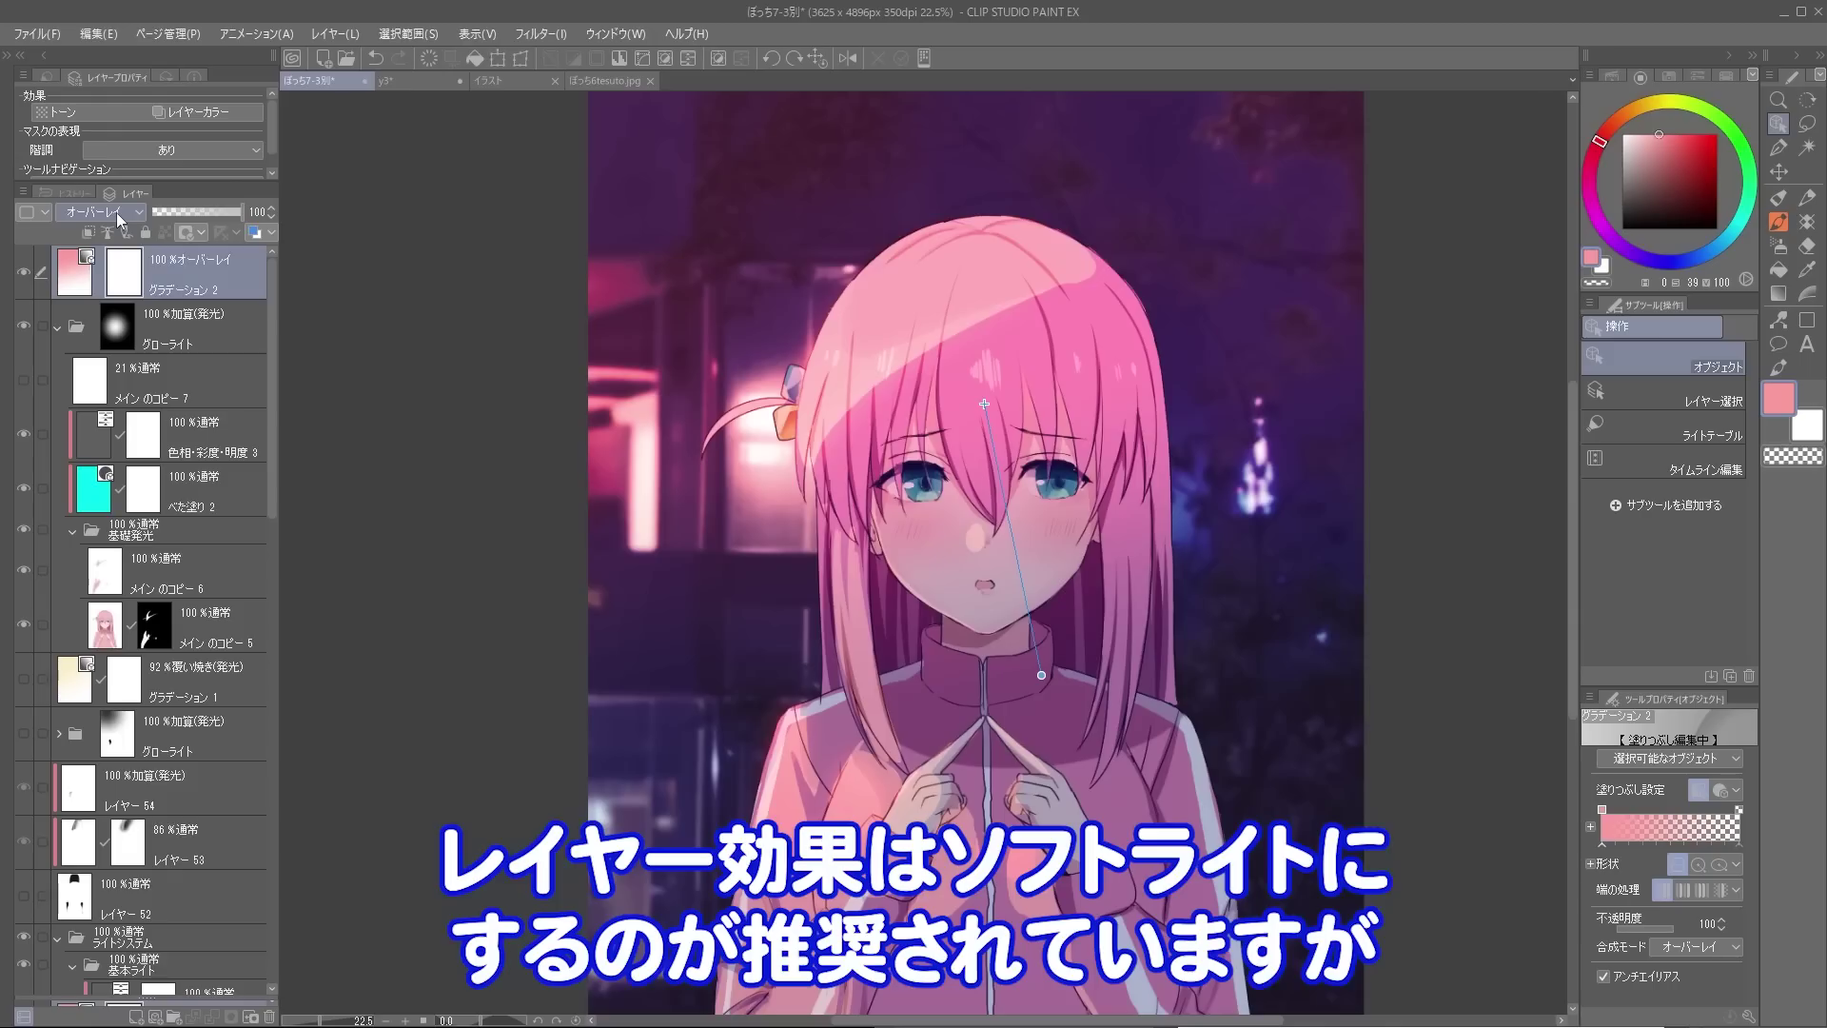
{"action": "scroll", "coordinate": [118, 219], "scroll_direction": "up", "scroll_amount": 1}
{"action": "scroll", "coordinate": [118, 219], "scroll_direction": "down", "scroll_amount": 2}
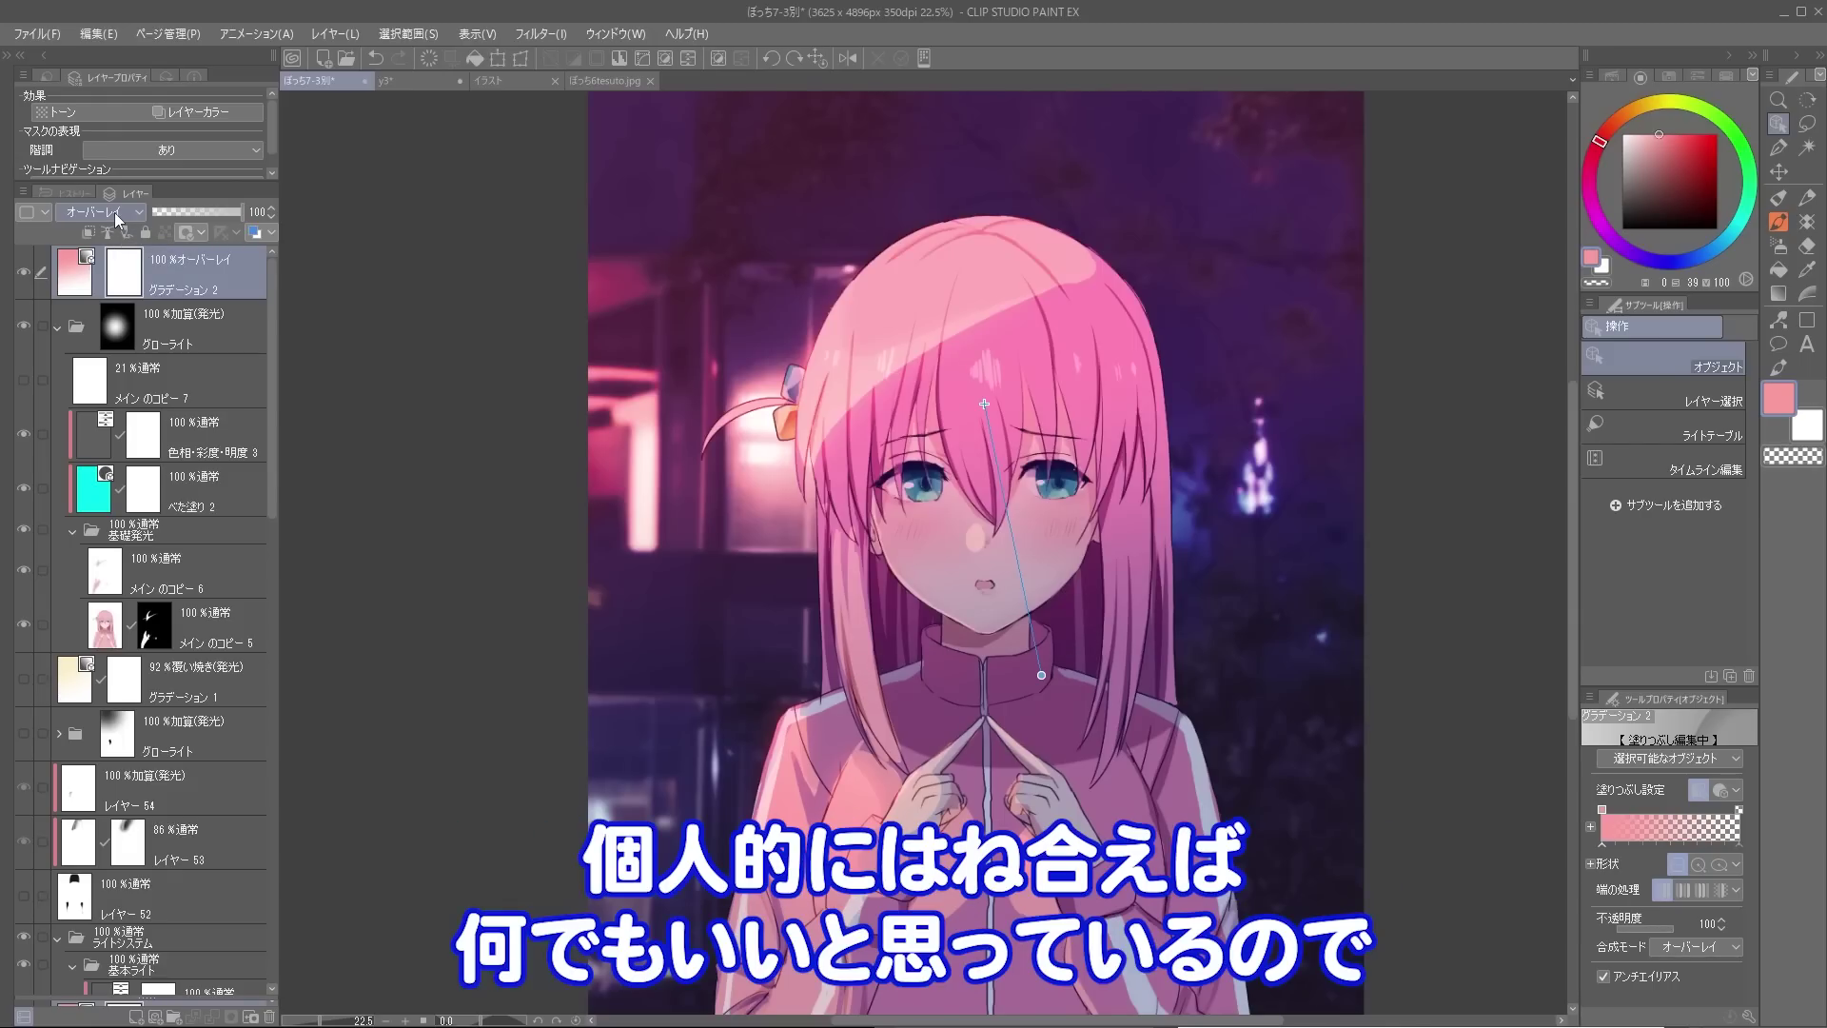
{"action": "scroll", "coordinate": [118, 218], "scroll_direction": "up", "scroll_amount": 1}
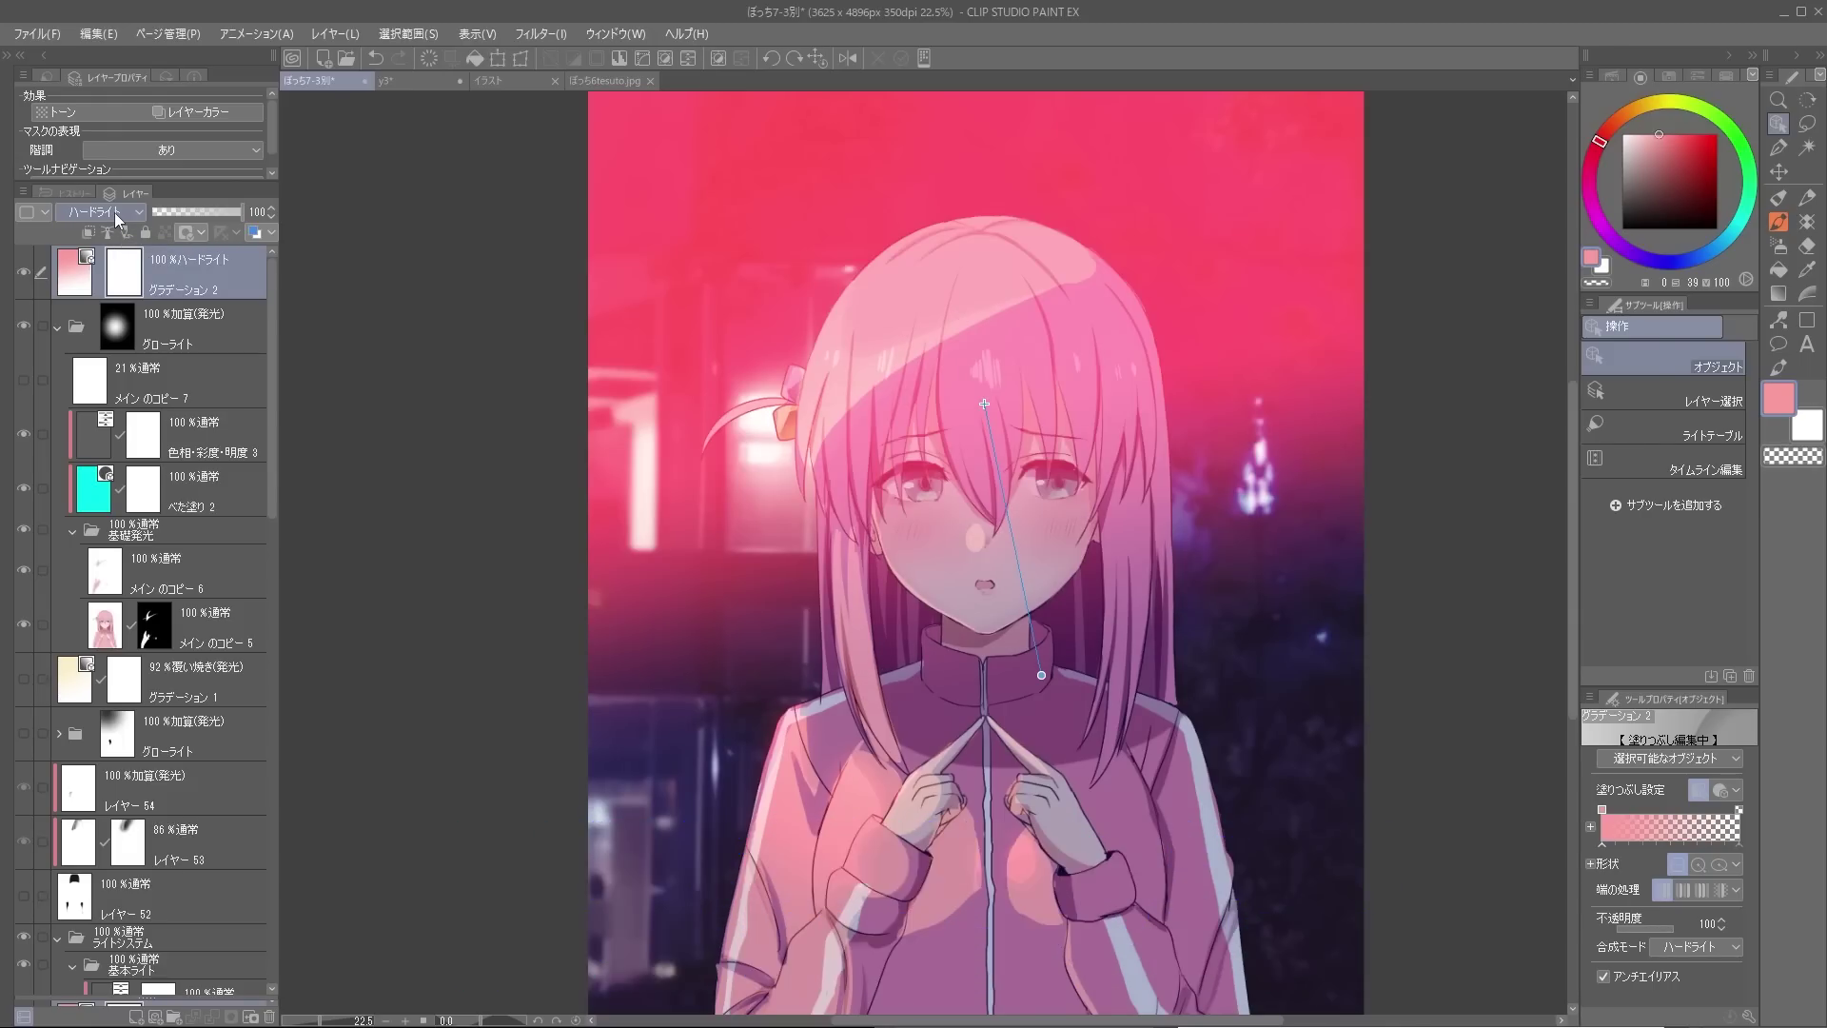
{"action": "scroll", "coordinate": [118, 219], "scroll_direction": "down", "scroll_amount": 1}
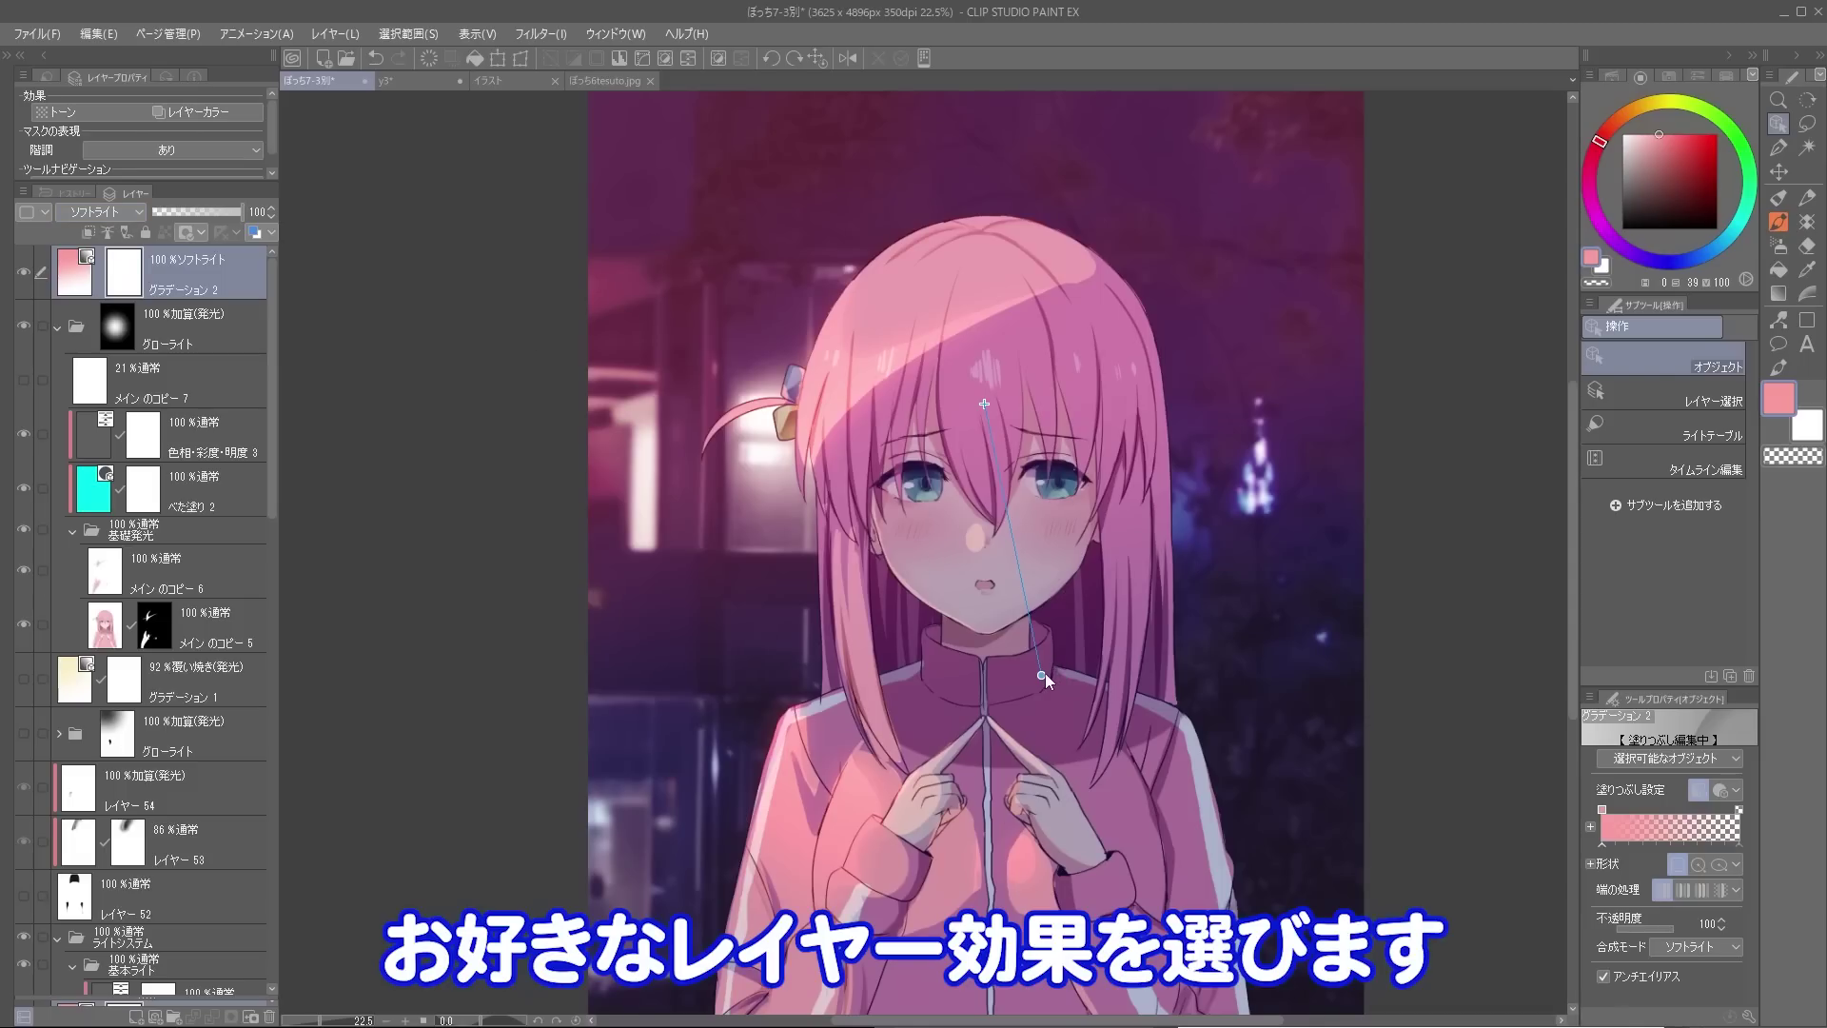
{"action": "left_click_drag", "start_coordinate": [986, 407], "coordinate": [797, 180]}
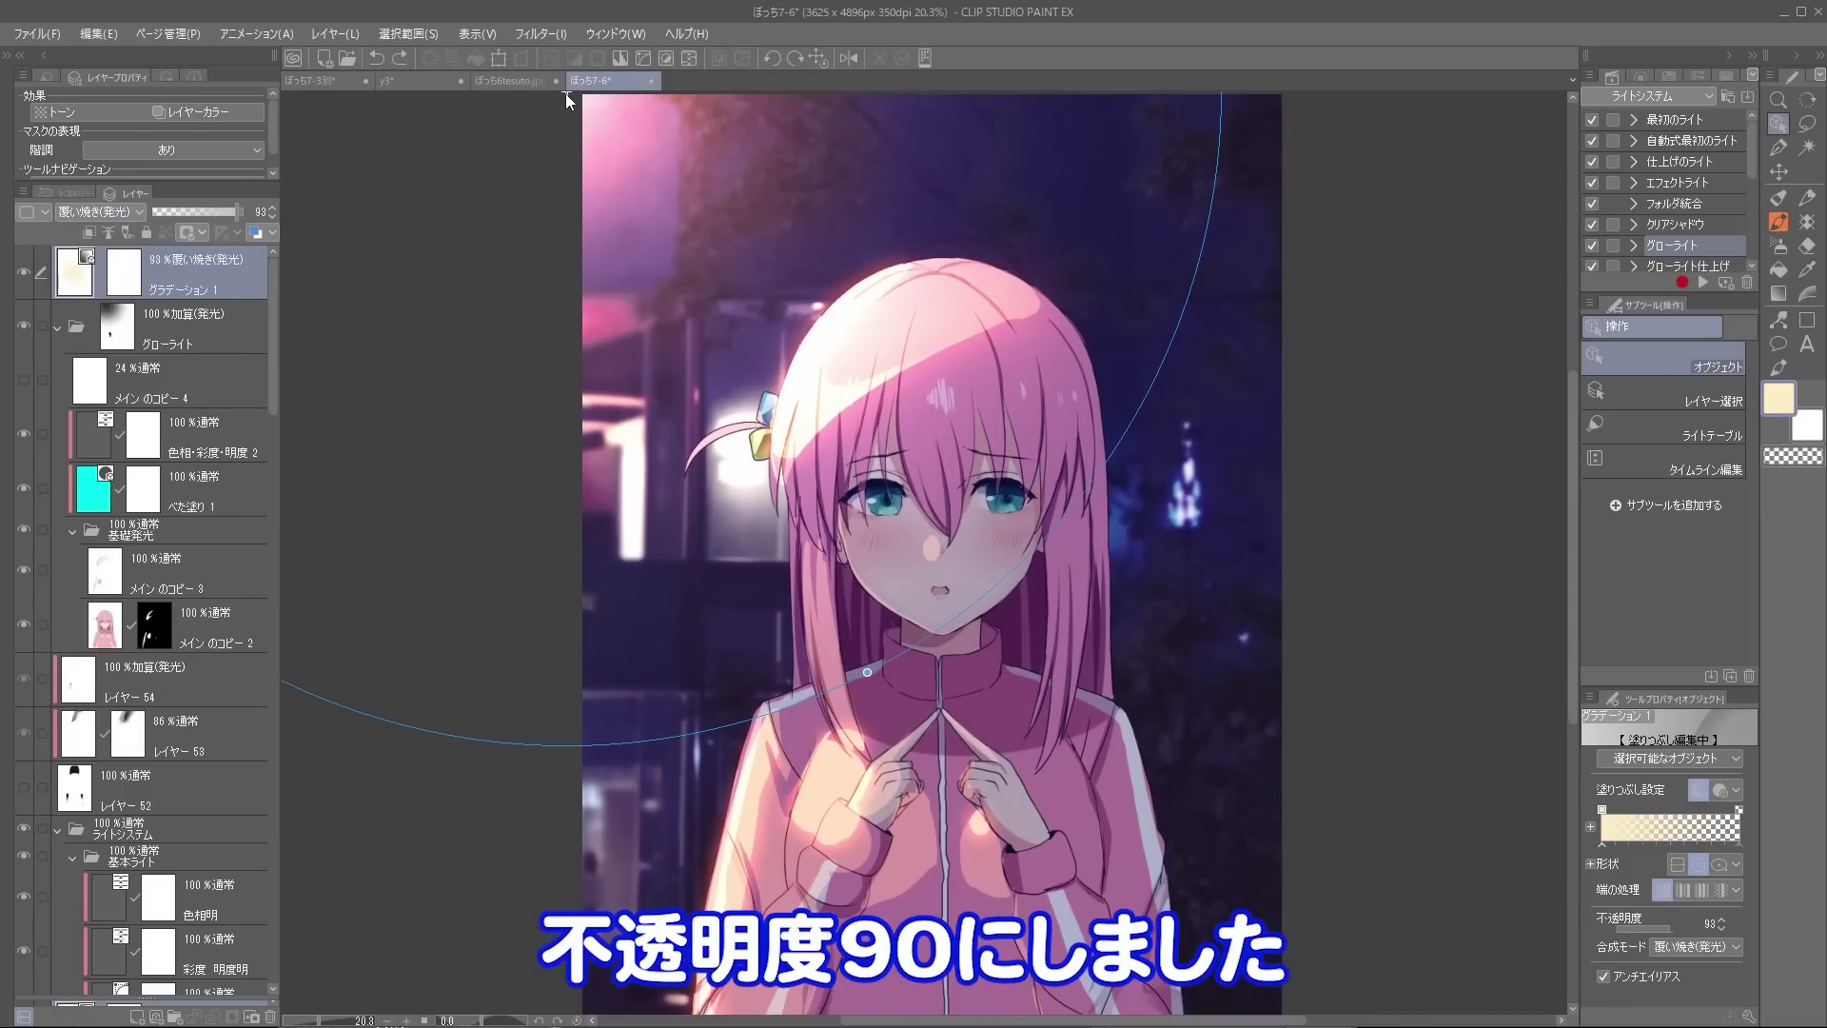
{"action": "left_click_drag", "start_coordinate": [565, 94], "coordinate": [593, 118]}
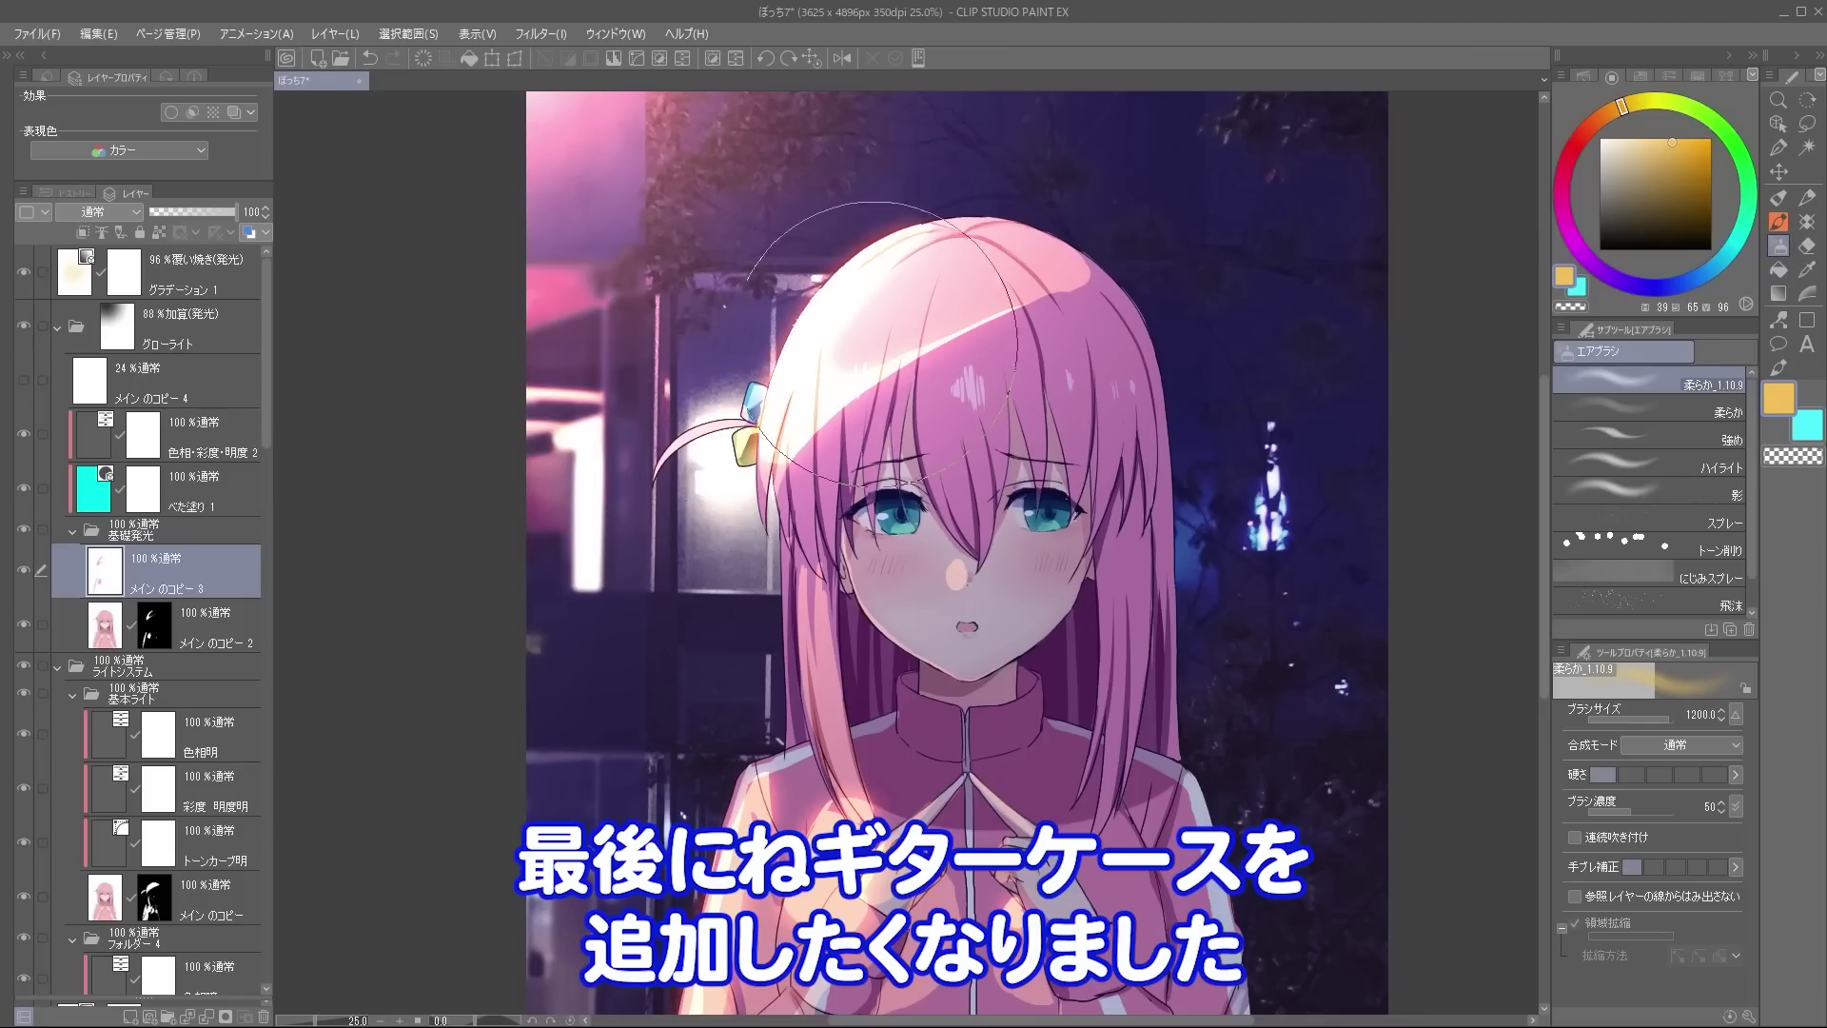
- Sample the light pink of the hair and airbrush it over the hair highlight on メイン のコピー 3 with 柔らか_1.10.9
{"action": "key", "text": "i"}
{"action": "left_click", "coordinate": [876, 344]}
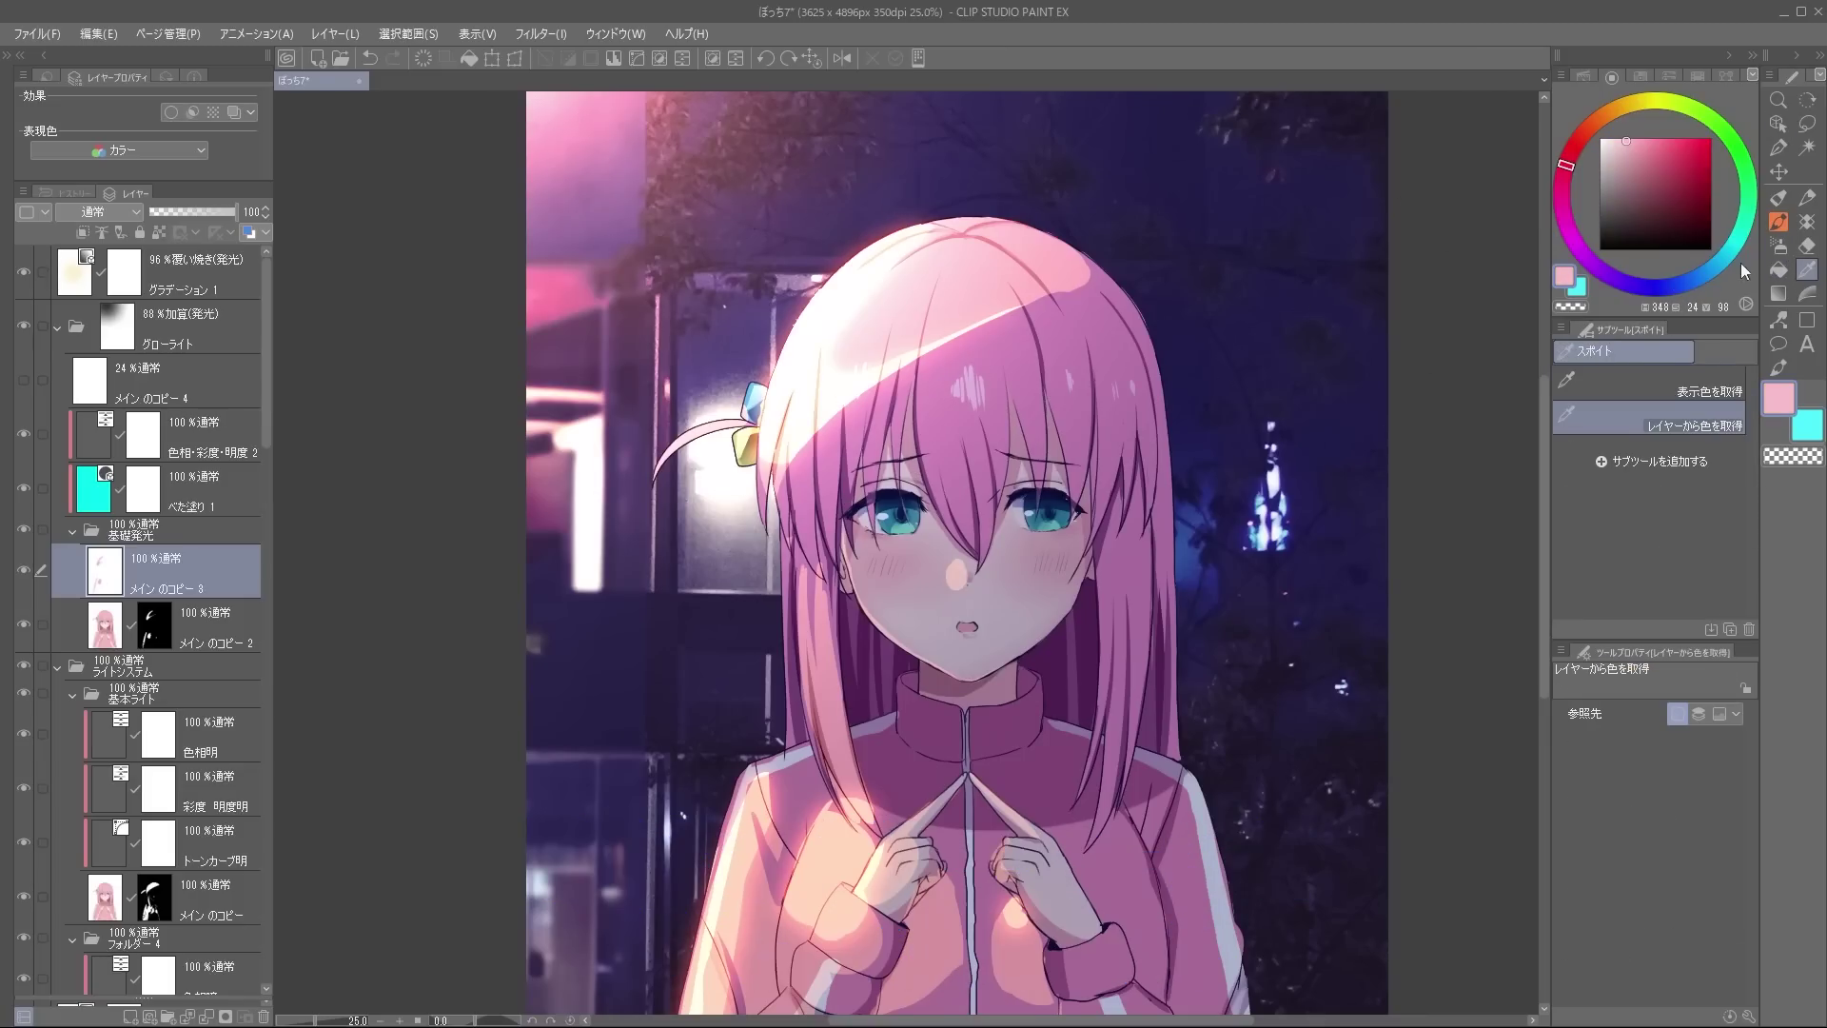
{"action": "left_click", "coordinate": [1779, 245]}
{"action": "left_click_drag", "start_coordinate": [874, 344], "coordinate": [938, 322]}
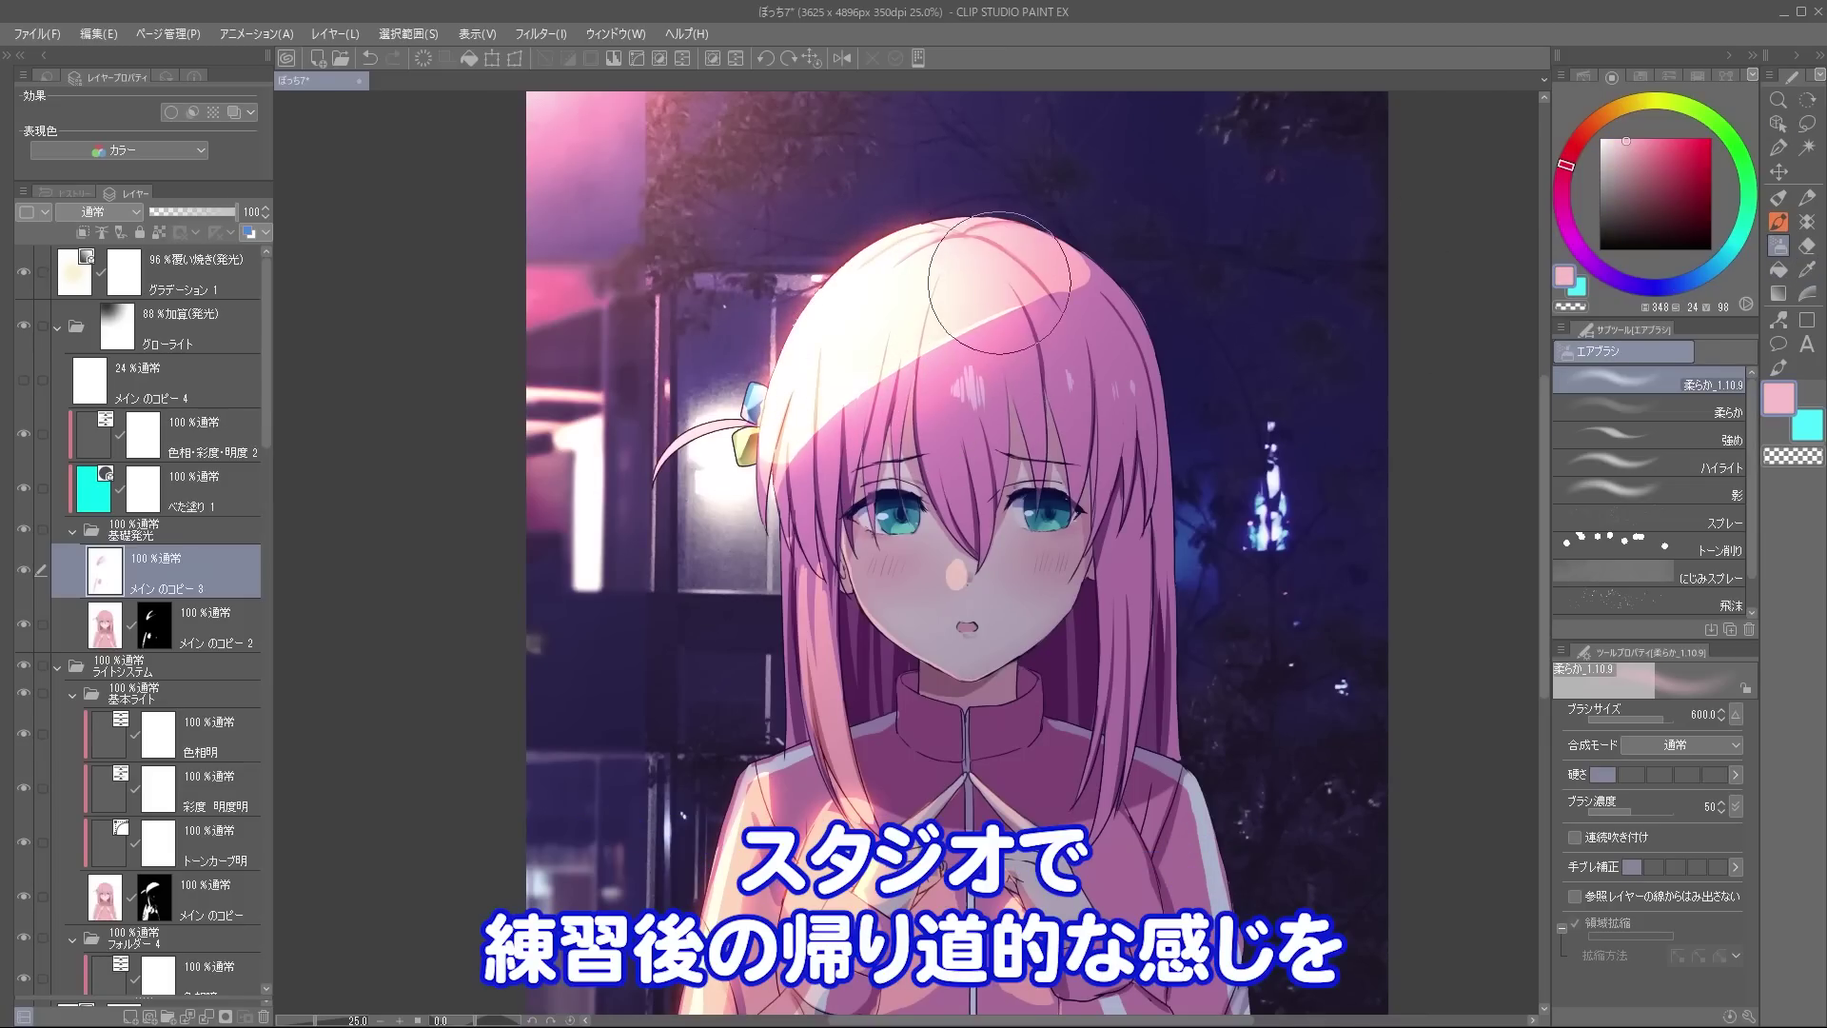